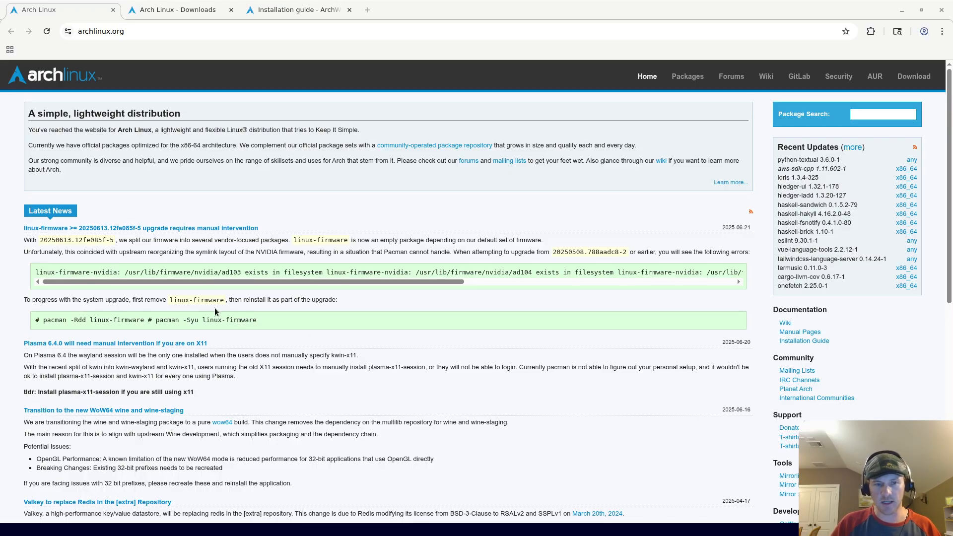
Step: Highlight linux-firmware and its parts in the pacman reinstall command
left_click_drag(202, 320, 264, 326)
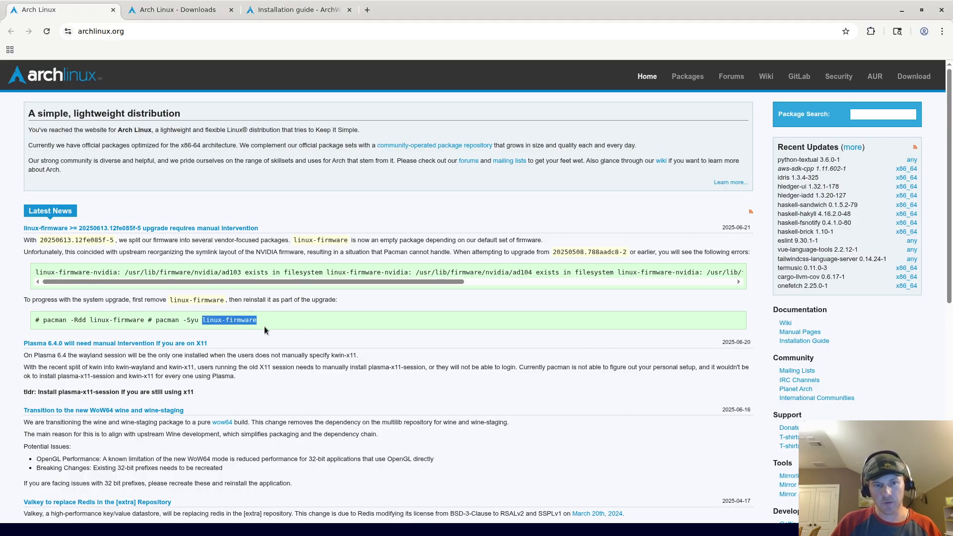
double_click(242, 320)
left_click(221, 321)
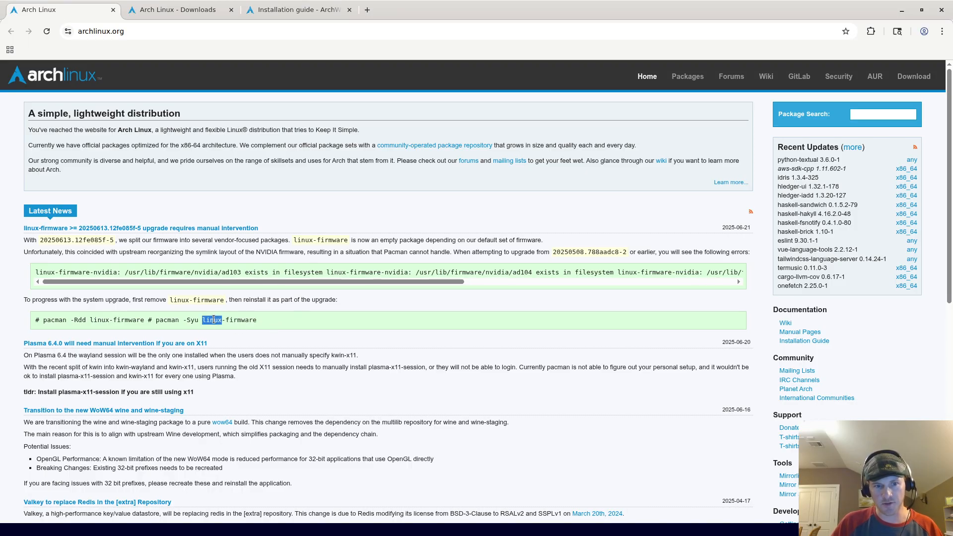
left_click_drag(203, 320, 258, 320)
double_click(233, 319)
double_click(214, 320)
double_click(245, 322)
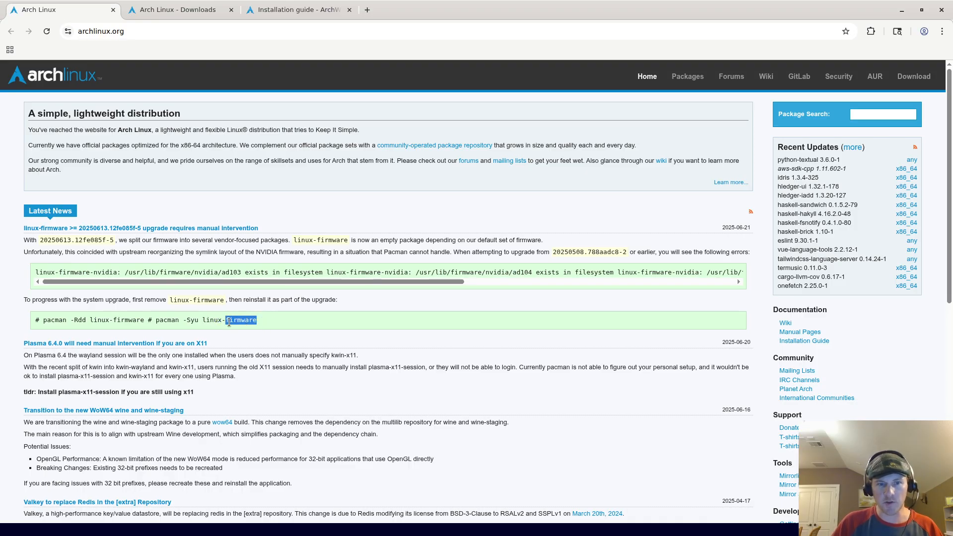
left_click(191, 321)
double_click(212, 320)
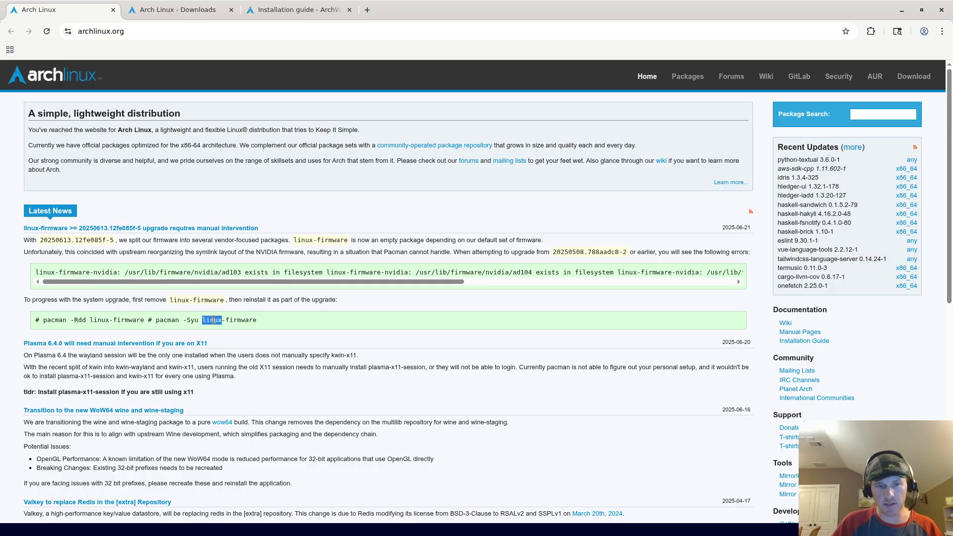
double_click(245, 322)
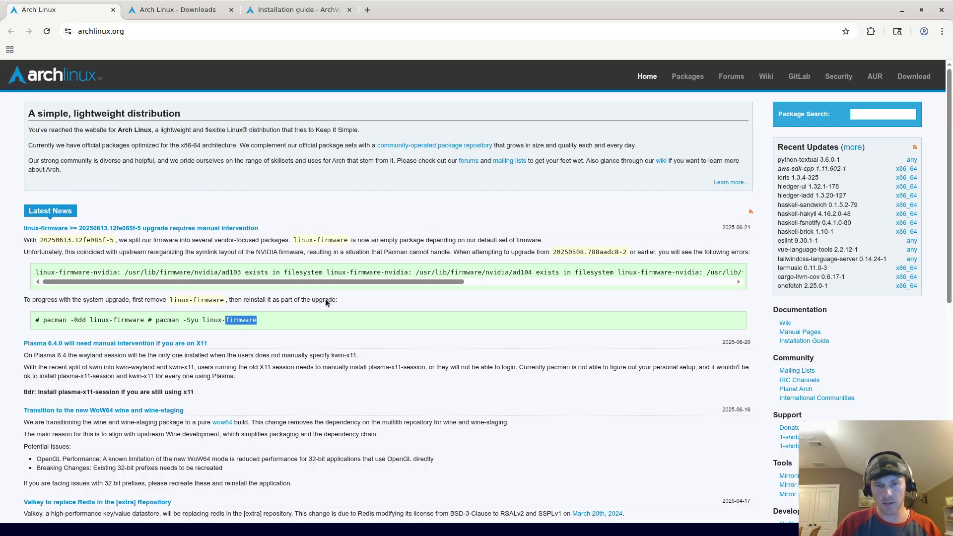
Step: Highlight pieces of the linux-firmware-nvidia filesystem error path (lib, firmware, nvidia, ad103)
left_click_drag(303, 280, 266, 267)
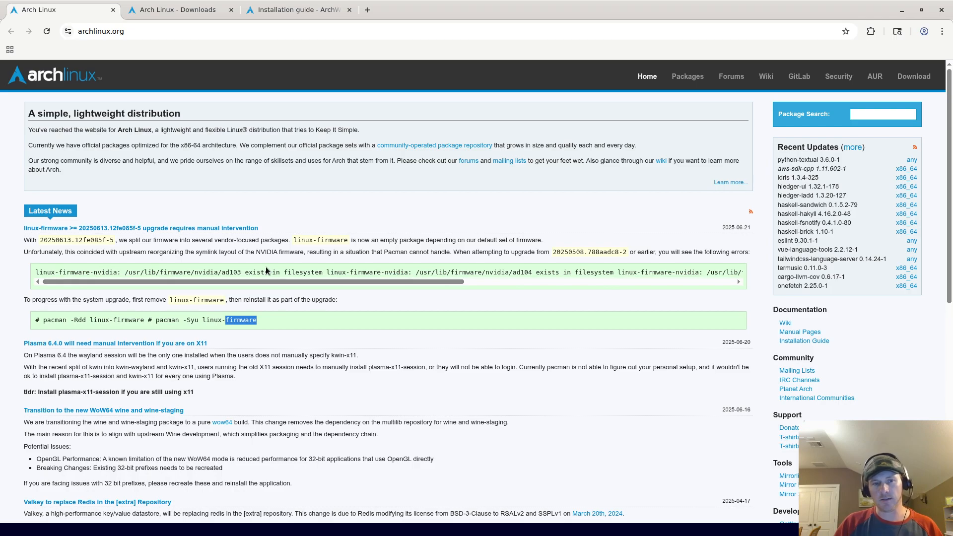
left_click_drag(118, 273, 36, 272)
left_click_drag(135, 282, 103, 274)
double_click(144, 274)
double_click(167, 272)
double_click(206, 273)
left_click(231, 274)
double_click(231, 274)
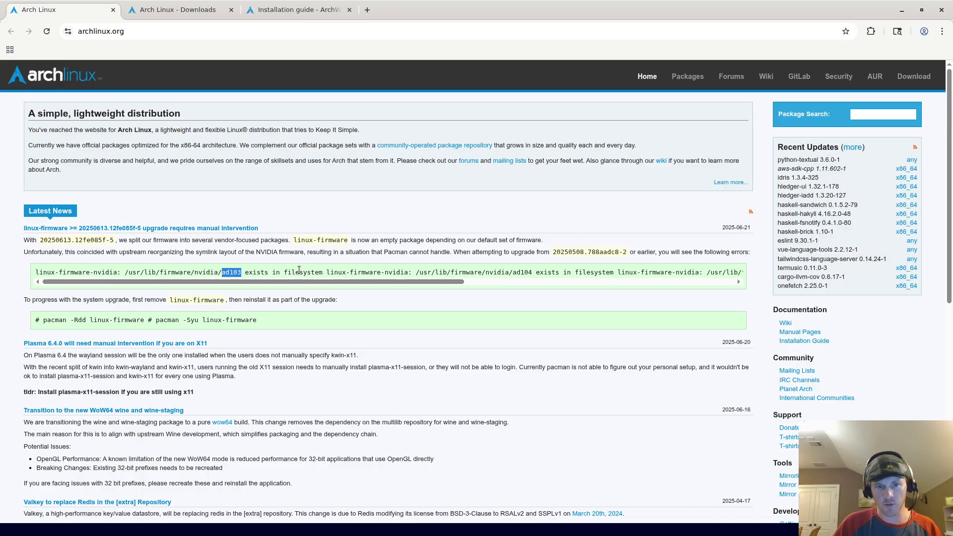
double_click(299, 272)
left_click_drag(289, 281, 464, 279)
left_click_drag(336, 279, 132, 294)
left_click(288, 312)
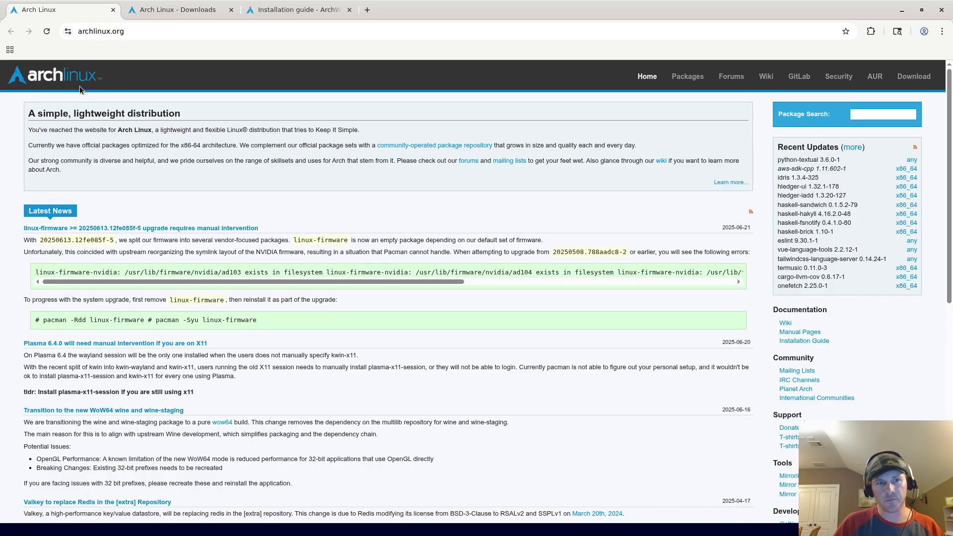
Step: Go to the Arch Linux Downloads page and open the geo.mirror.pkgbuild.com mirror in a new tab
left_click(169, 37)
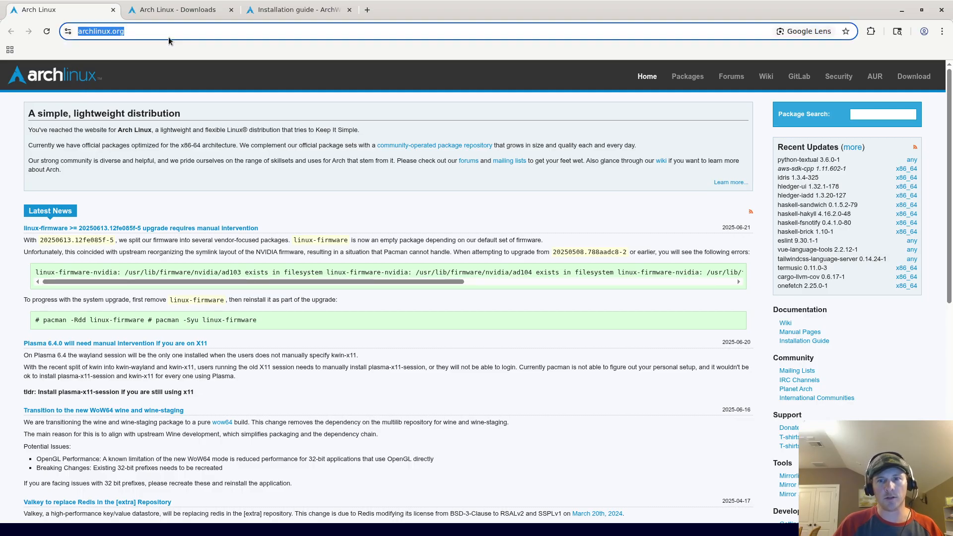
left_click(914, 77)
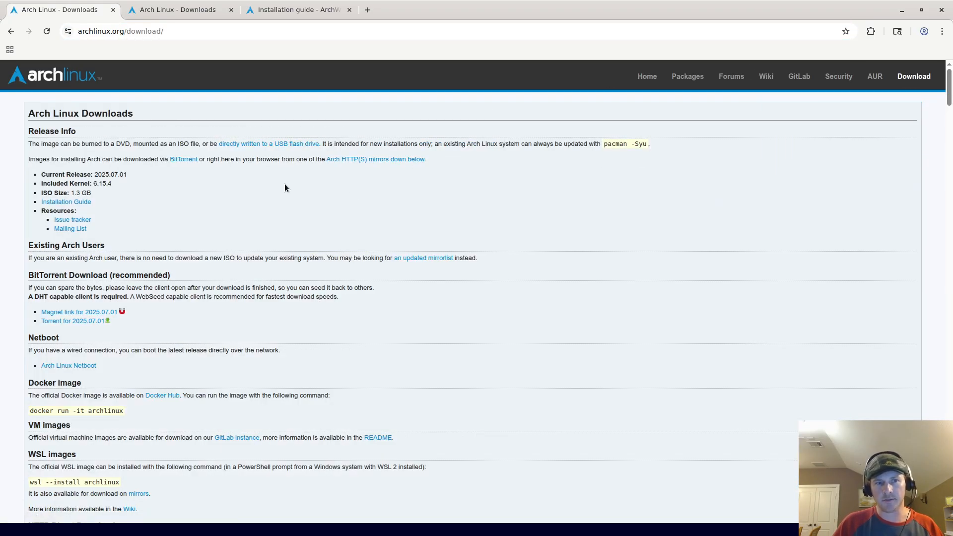
scroll(318, 201, "down", 6)
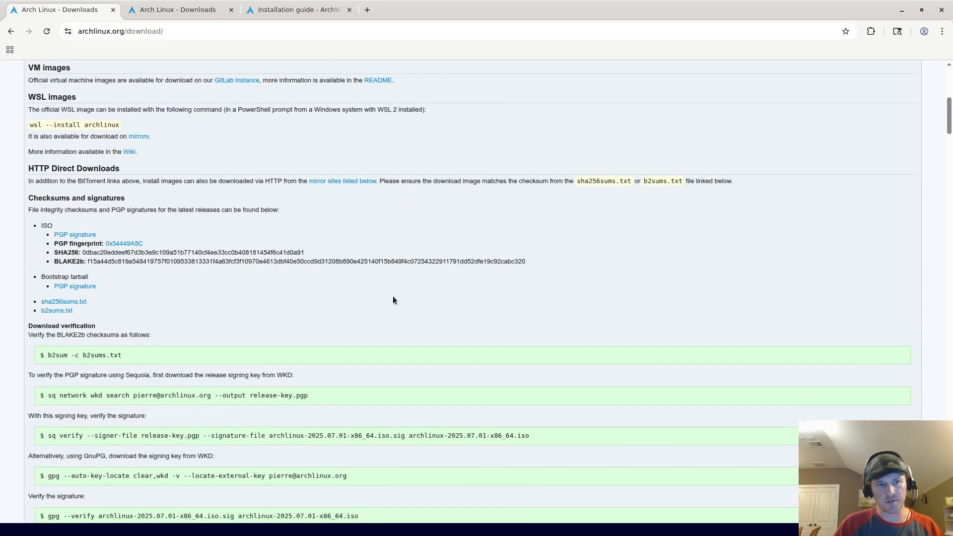
scroll(400, 299, "up", 2)
scroll(409, 296, "up", 3)
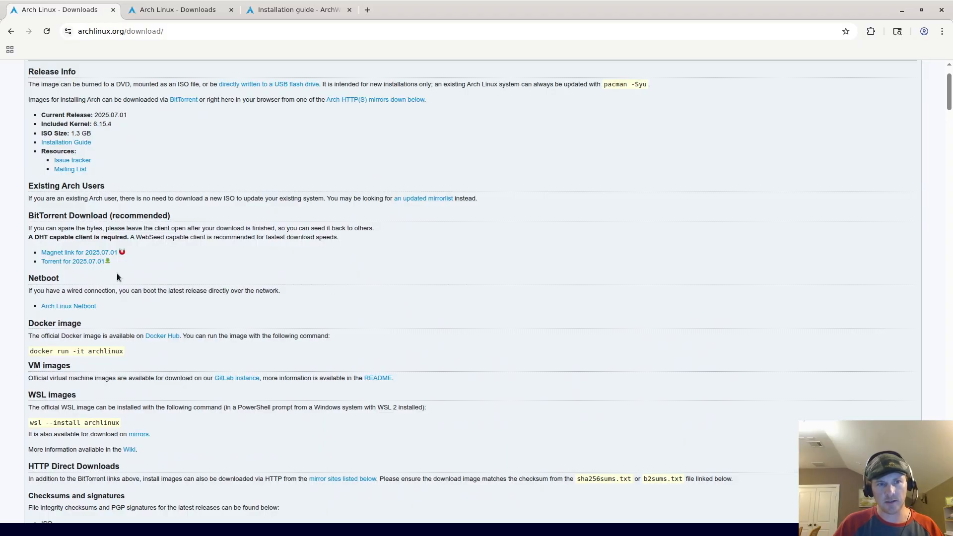
scroll(195, 222, "up", 1)
scroll(268, 267, "down", 7)
scroll(249, 250, "down", 2)
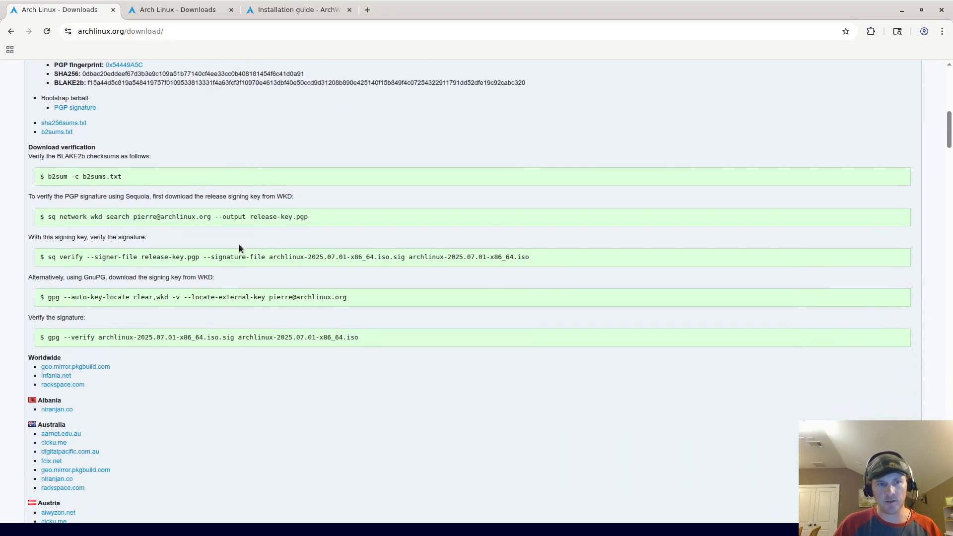
scroll(223, 241, "down", 1)
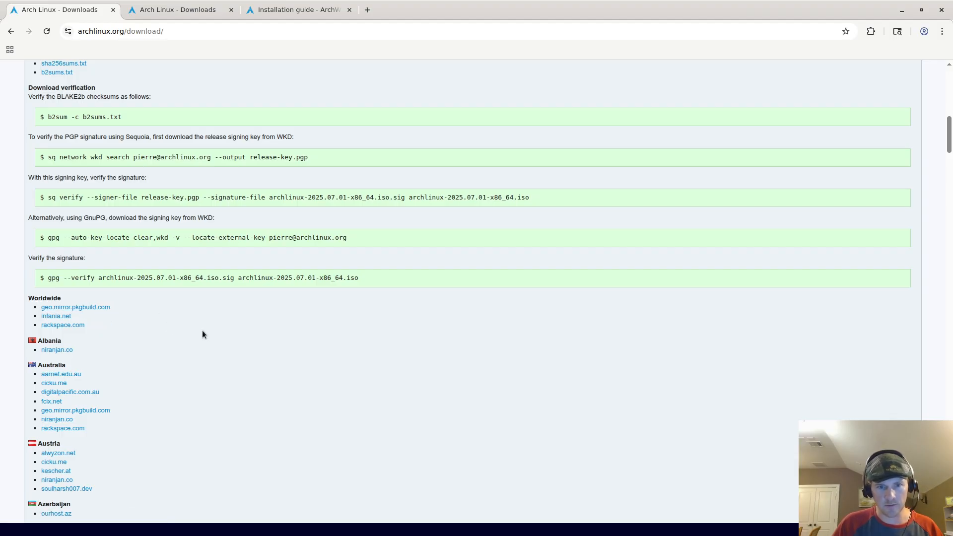
scroll(103, 322, "down", 15)
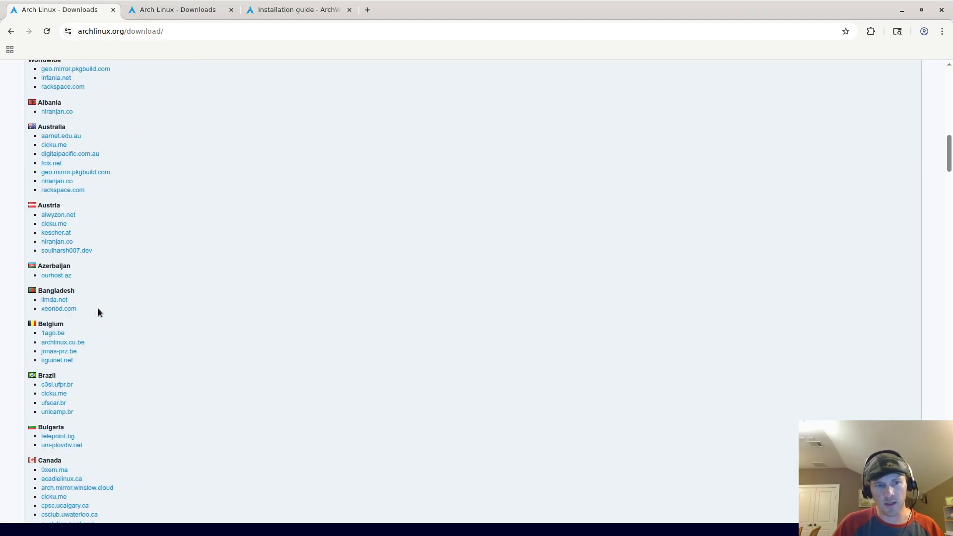
scroll(129, 290, "up", 8)
scroll(179, 311, "up", 10)
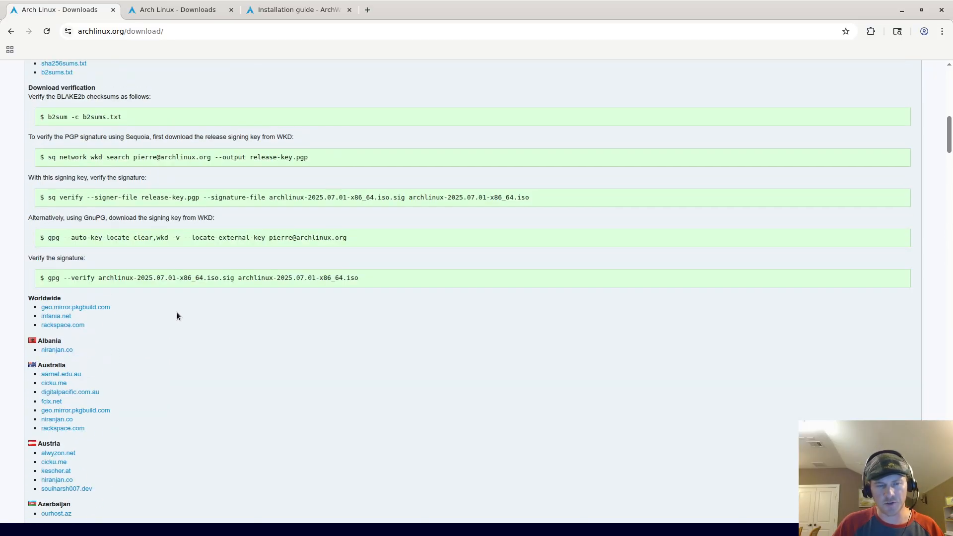
right_click(82, 307)
left_click(91, 312)
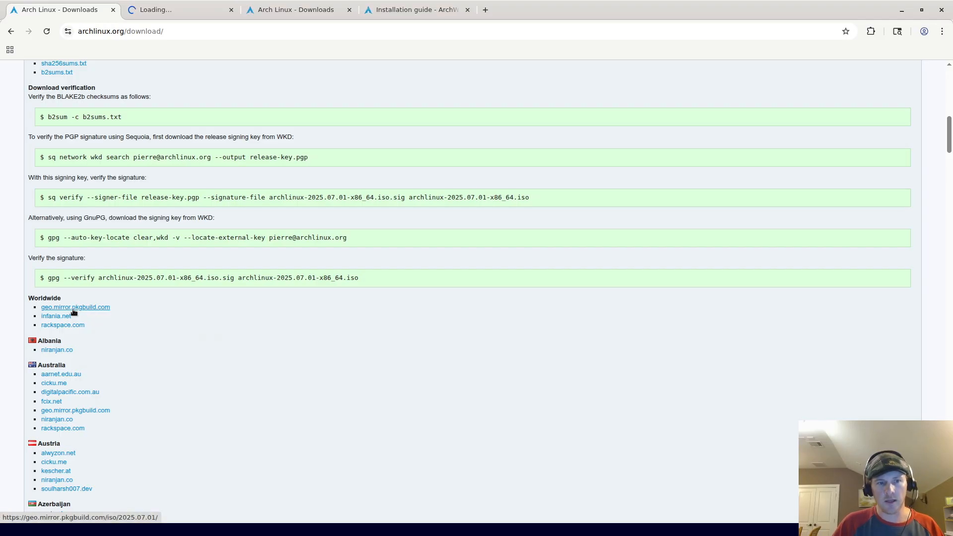
Step: Highlight the download verification commands, including the gpg and b2sum lines
scroll(84, 314, "down", 5)
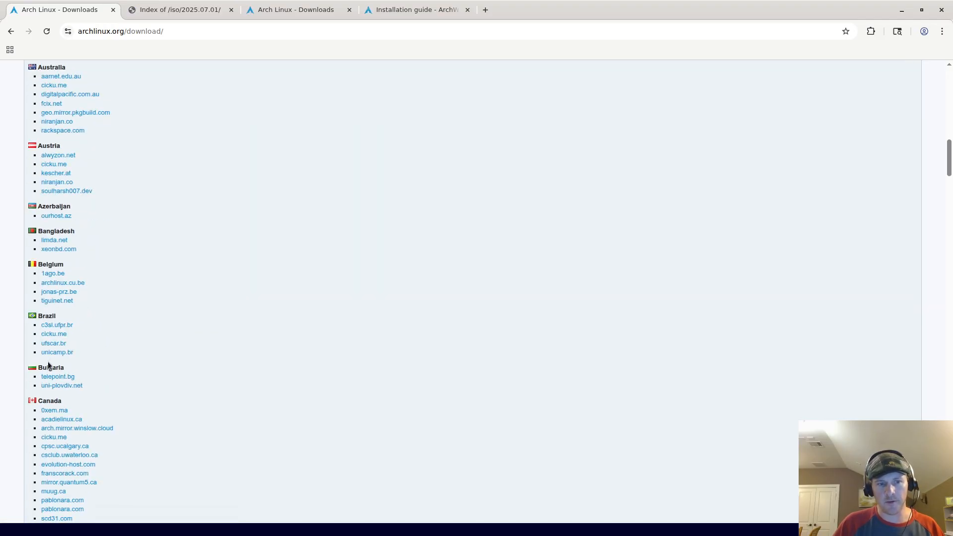
scroll(179, 391, "up", 8)
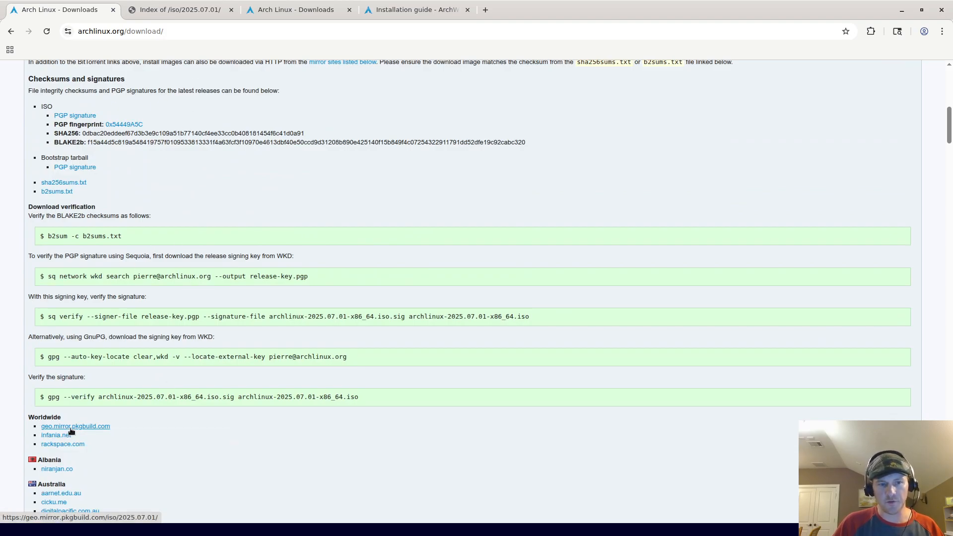
left_click_drag(38, 234, 444, 401)
left_click(449, 400)
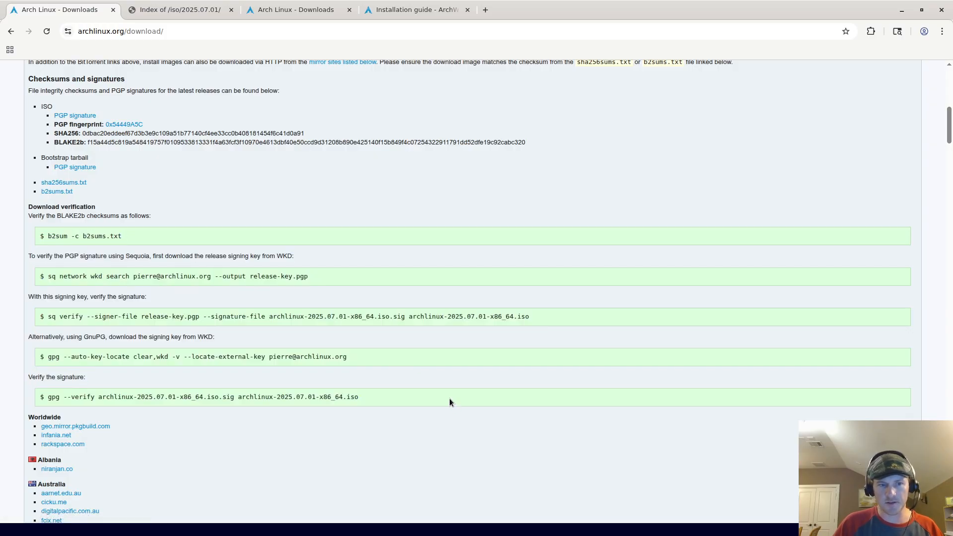
triple_click(93, 356)
left_click(90, 354)
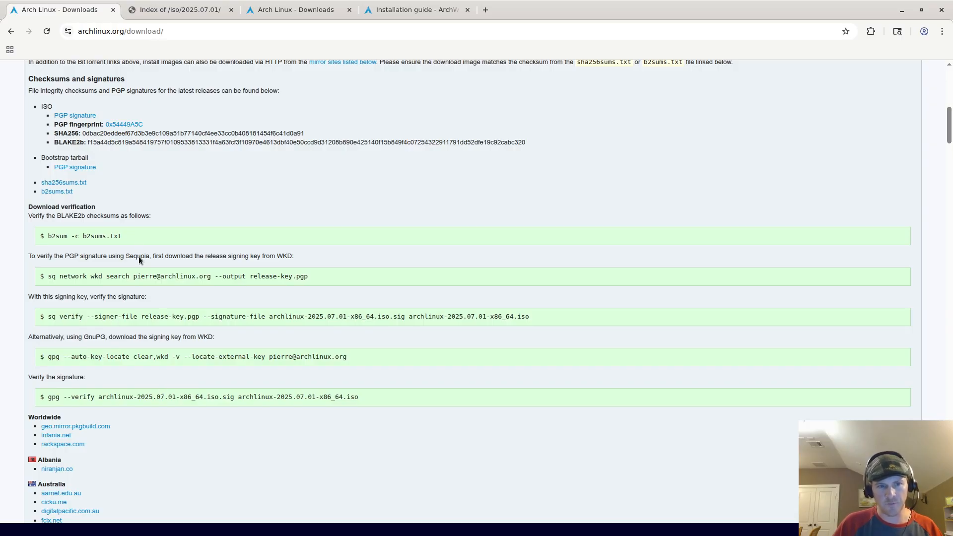
triple_click(136, 236)
triple_click(144, 216)
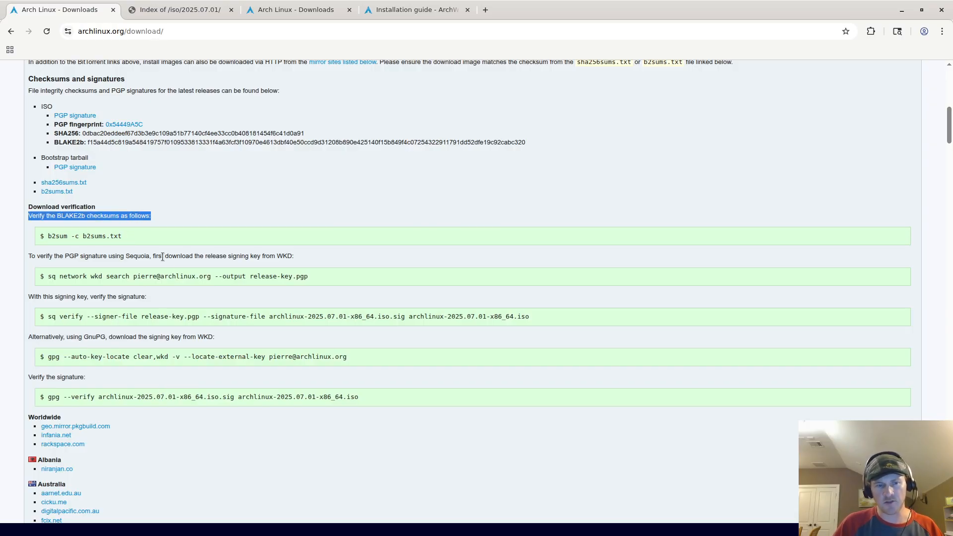
triple_click(135, 239)
left_click(127, 237)
double_click(94, 238)
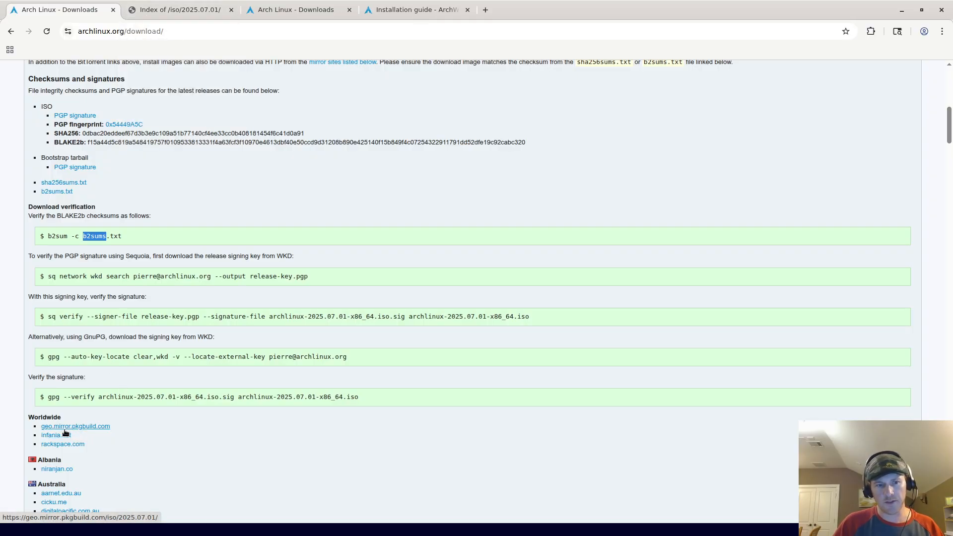
Step: In the mirror's ISO index, highlight the archlinux-x86_64.iso and archlinux-2025.07.01-x86_64.iso entries
left_click(185, 10)
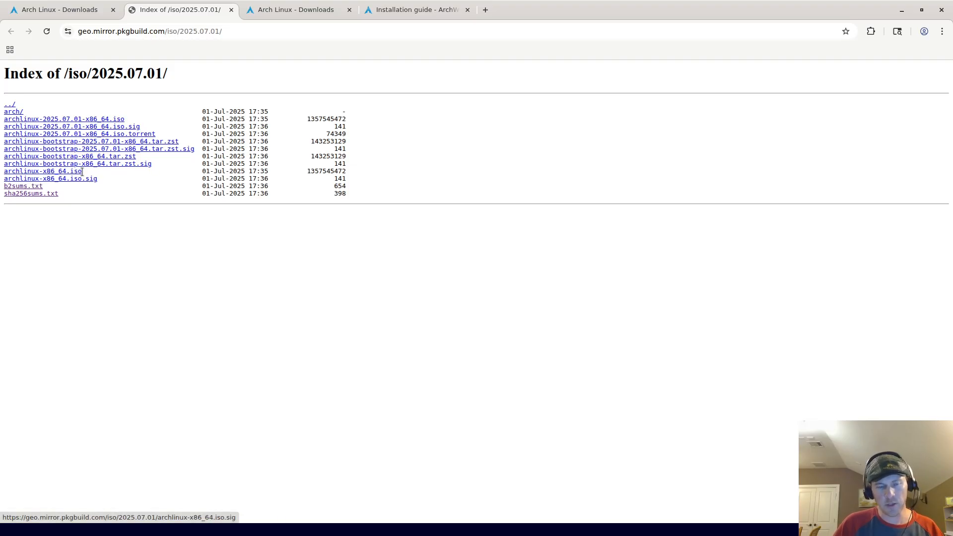
left_click_drag(95, 171, 4, 172)
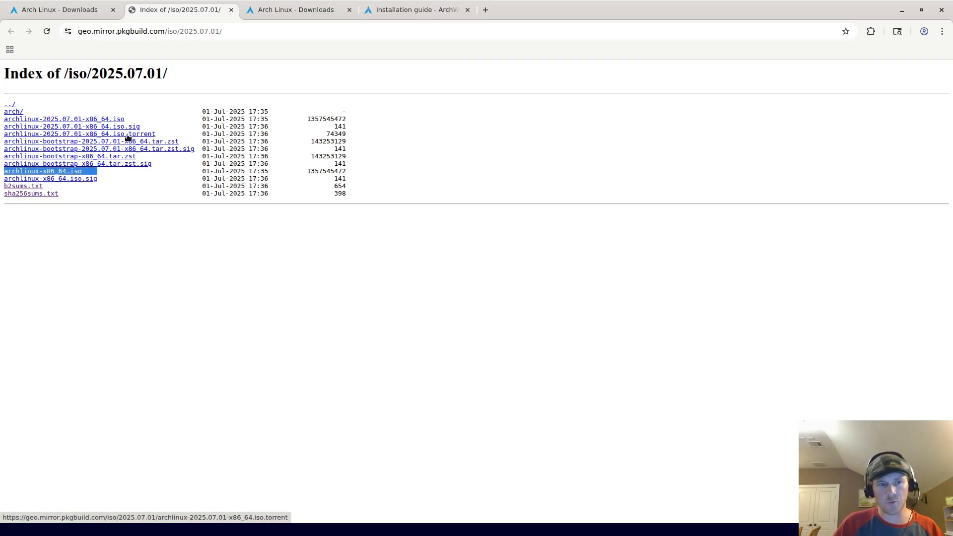
left_click_drag(144, 119, 1, 119)
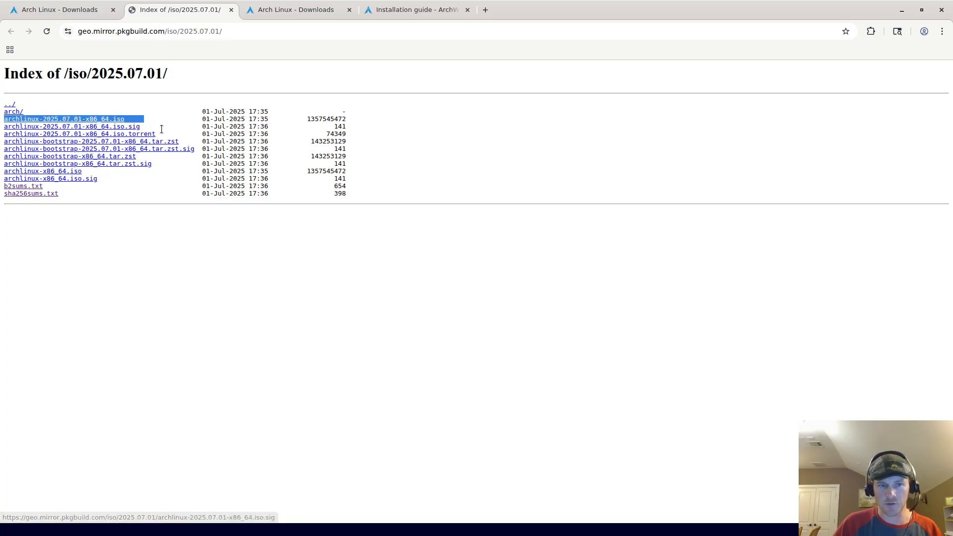
double_click(245, 132)
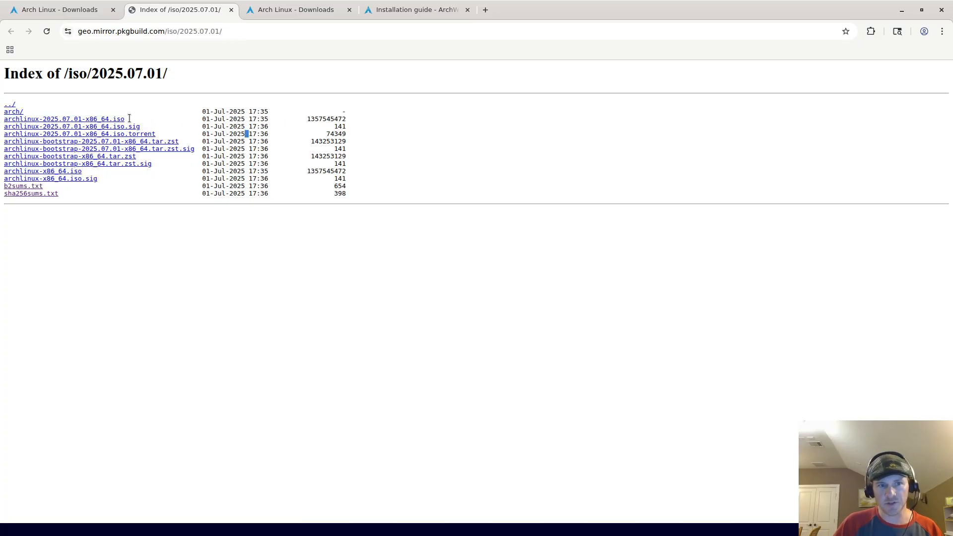
left_click_drag(127, 118, 2, 119)
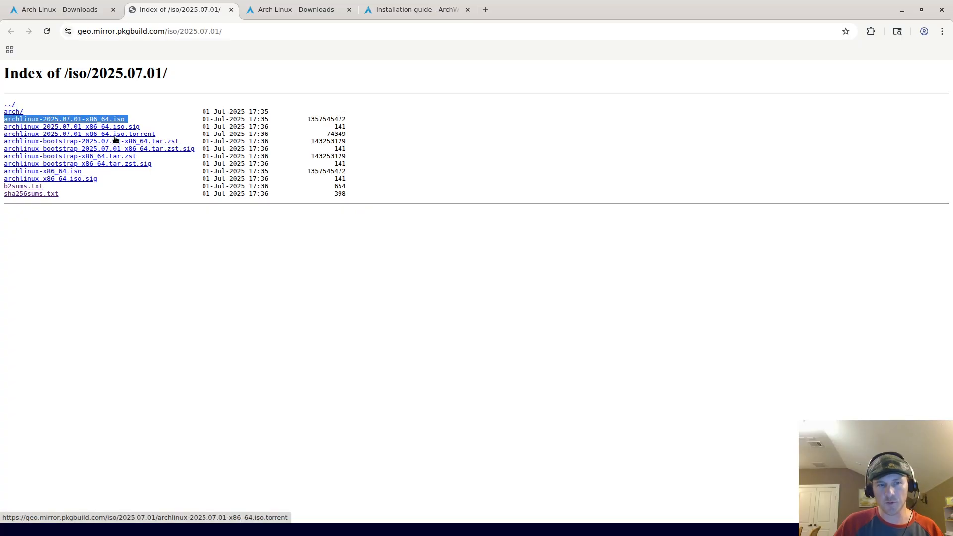
triple_click(172, 119)
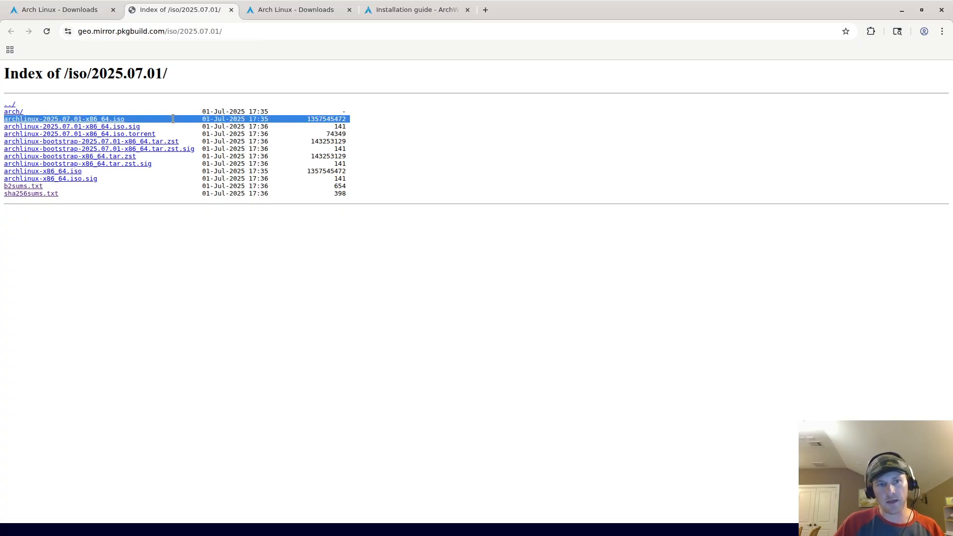
double_click(221, 118)
triple_click(221, 119)
left_click(183, 127)
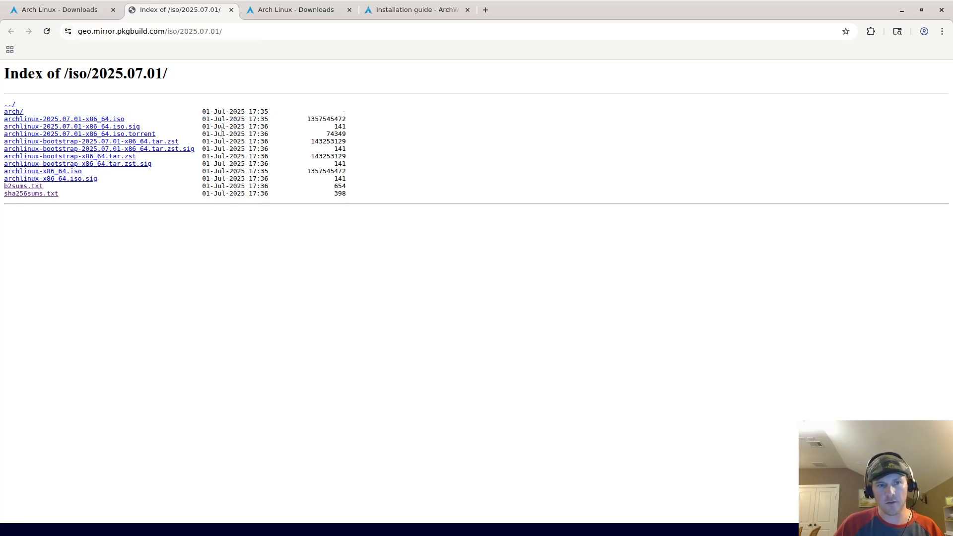
Step: Compare the dated and undated ISO file sizes, then open sha256sums.txt in a new tab
left_click_drag(128, 120, 3, 120)
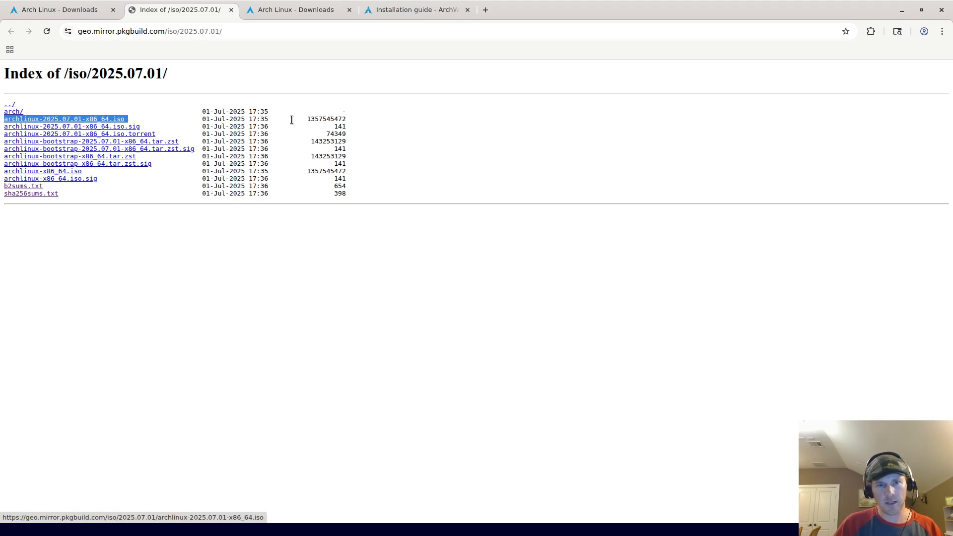
double_click(308, 119)
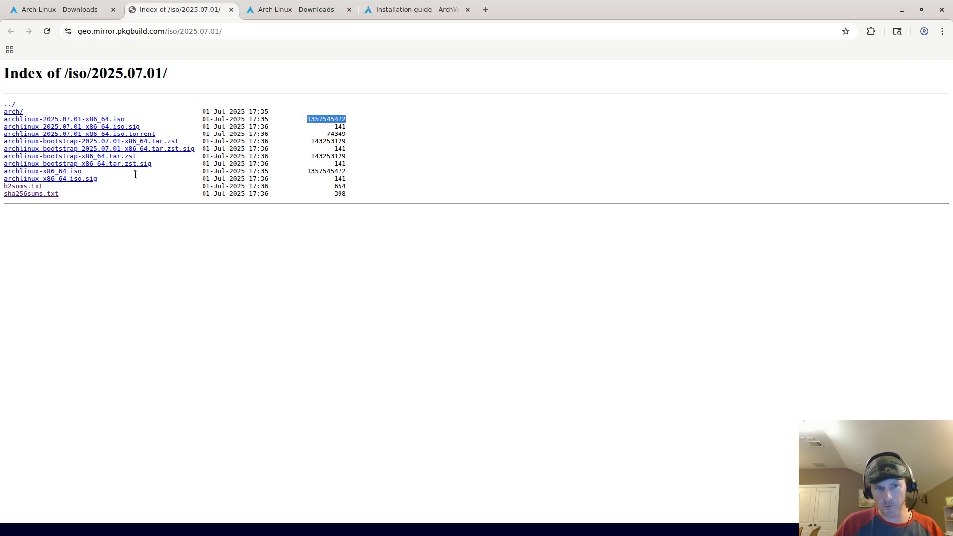
left_click_drag(93, 172, 70, 171)
double_click(326, 171)
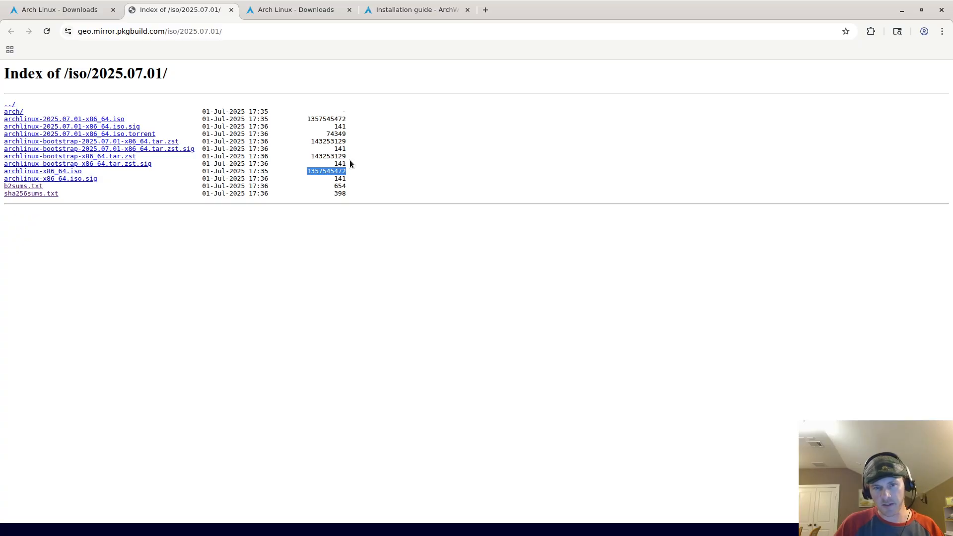
double_click(330, 118)
double_click(332, 172)
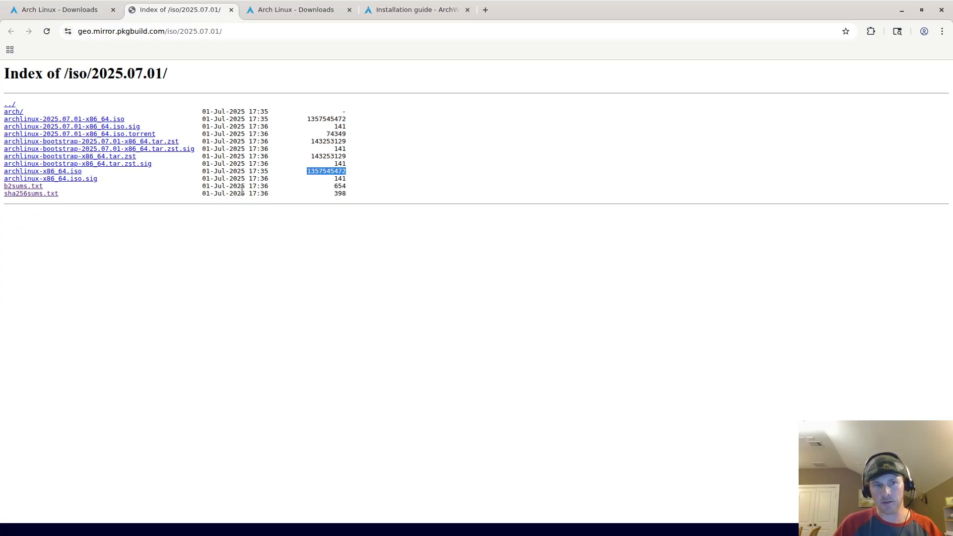
right_click(48, 196)
left_click(56, 203)
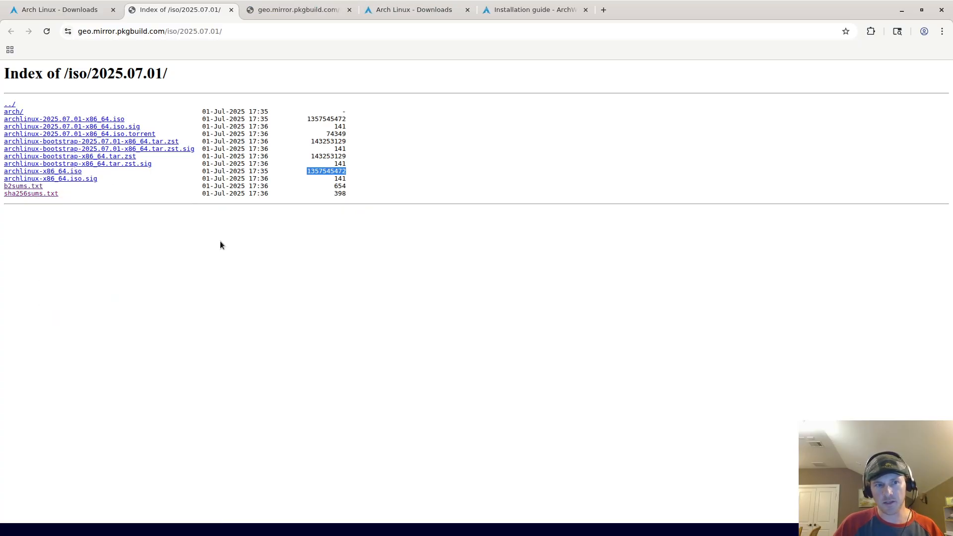
left_click(276, 12)
triple_click(315, 77)
triple_click(302, 70)
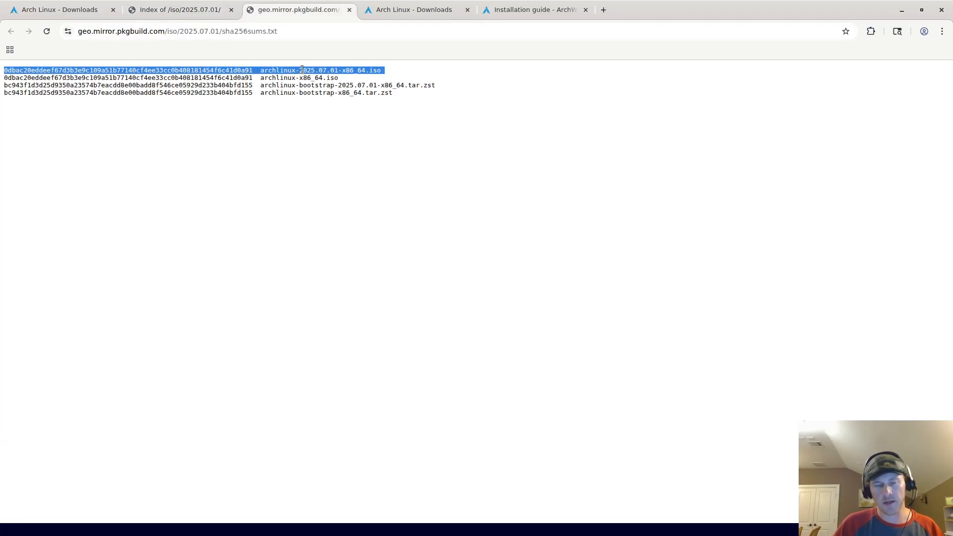
double_click(207, 77)
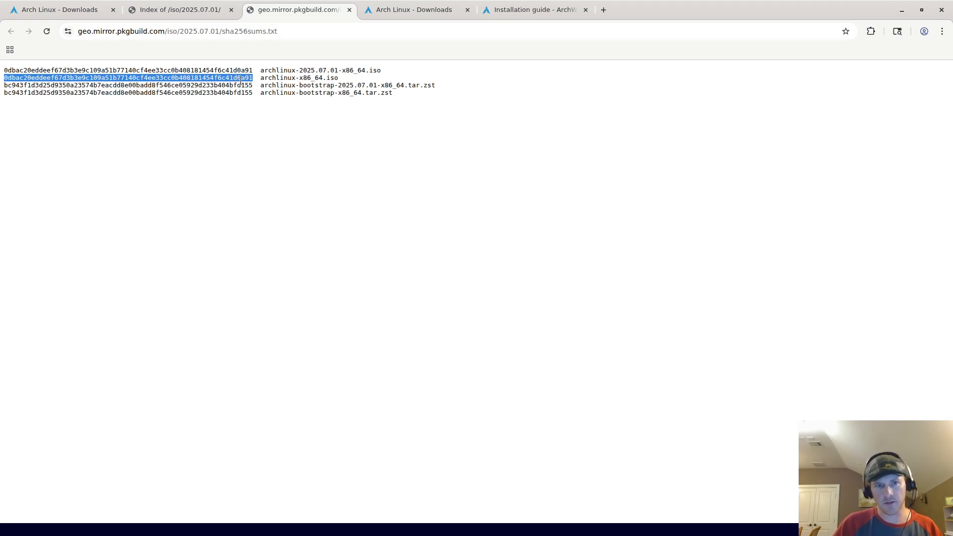
left_click(194, 12)
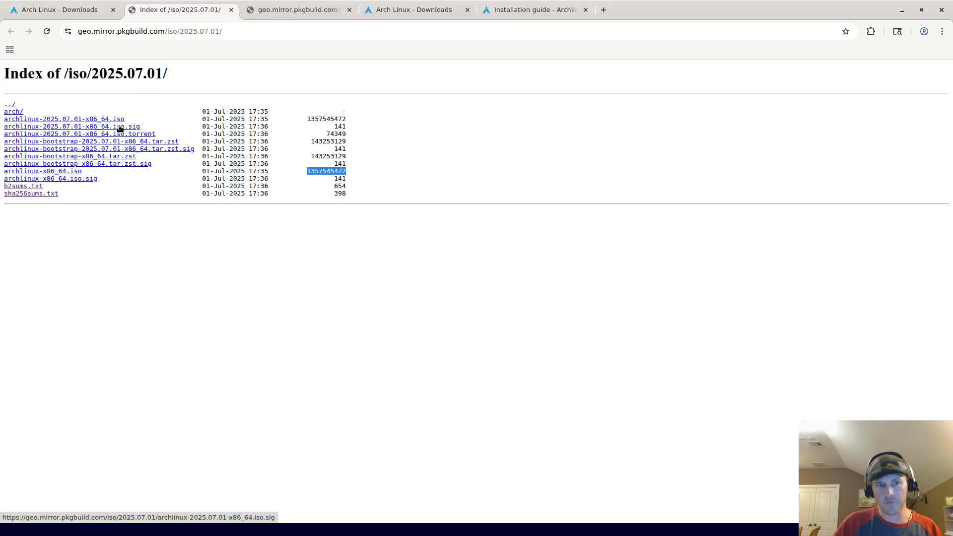
Step: Highlight the ISO and sha256sums.txt rows, then move the Downloads tab beside the other Downloads tab
left_click_drag(131, 120, 4, 119)
double_click(225, 121)
triple_click(225, 121)
left_click(205, 192)
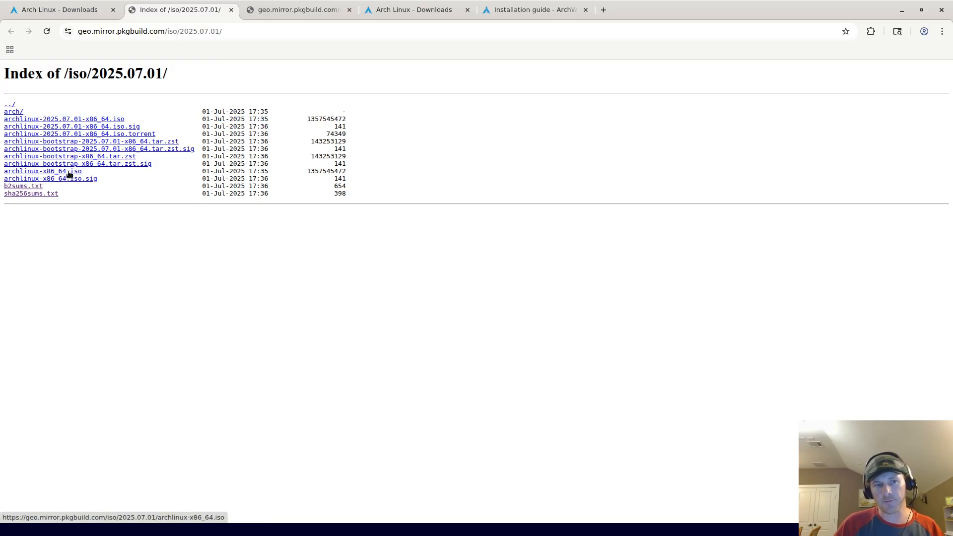
mouse_move(85, 172)
left_mouse_down()
mouse_move(50, 172)
mouse_move(108, 172)
mouse_move(67, 165)
left_mouse_up()
left_click(250, 204)
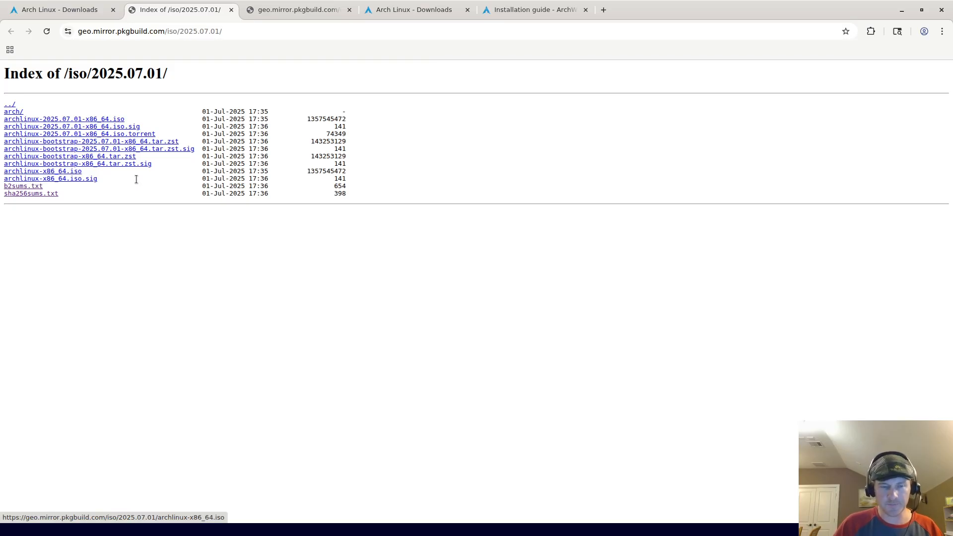
triple_click(246, 193)
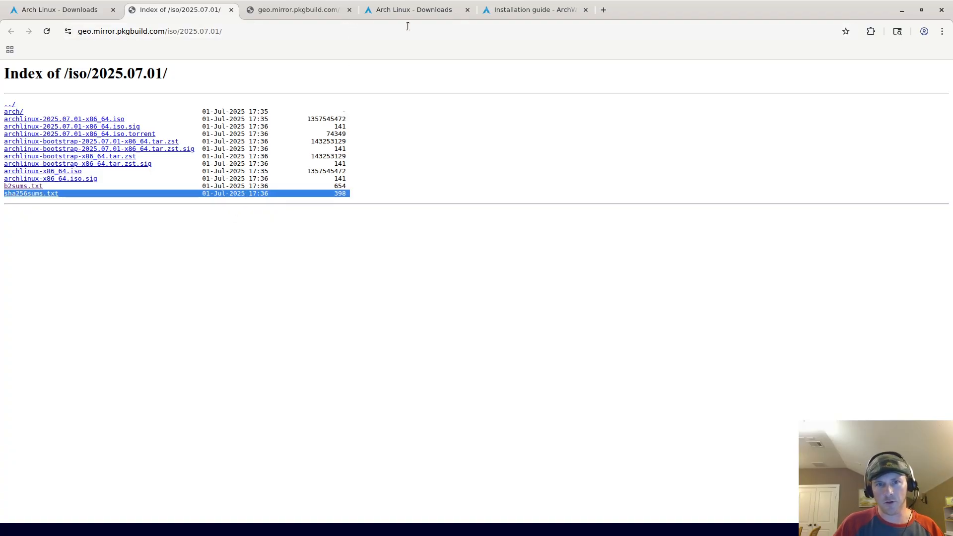
left_click_drag(85, 12, 407, 10)
Step: Find 'installation' on the Downloads page and bring up the Installation Guide link's menu
scroll(360, 212, "up", 10)
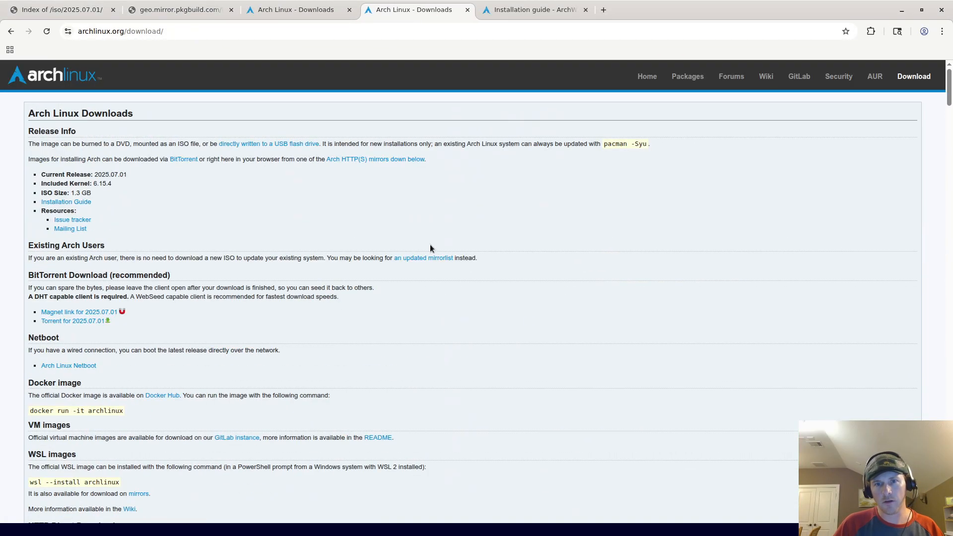
scroll(477, 210, "down", 4)
scroll(419, 212, "up", 4)
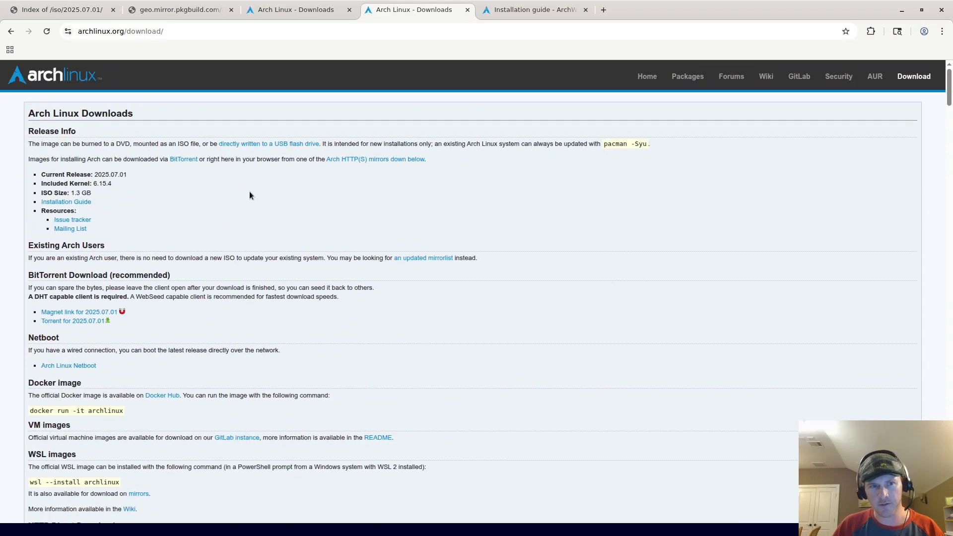
key("ctrl+f")
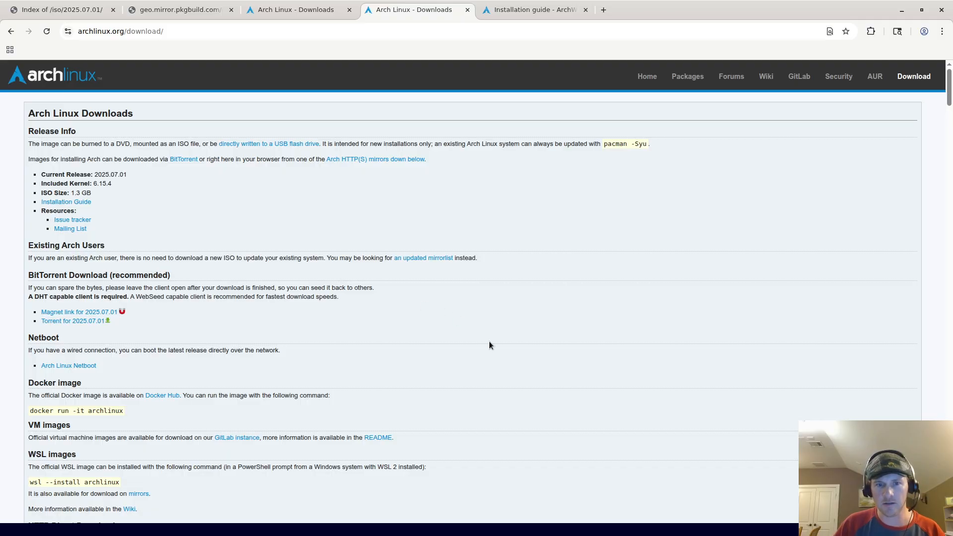
type("installation")
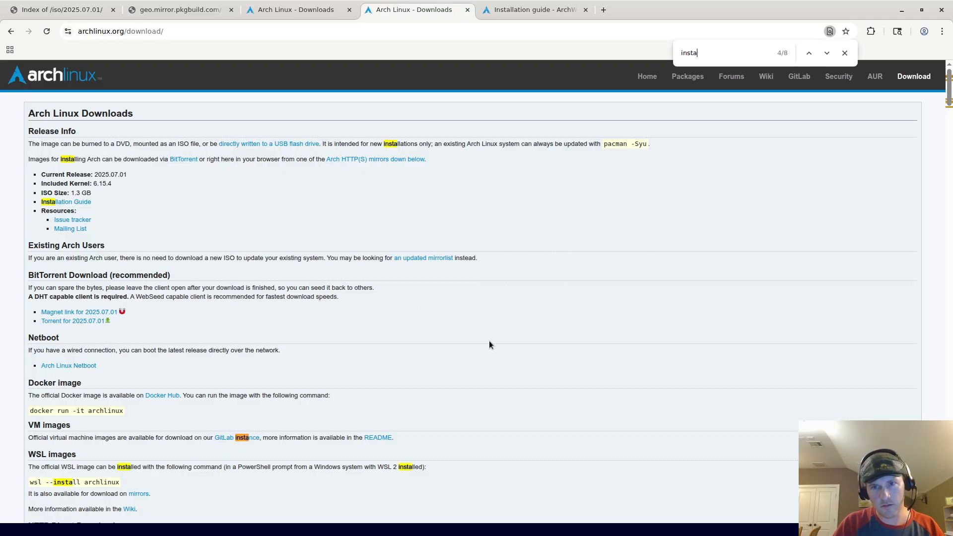
right_click(83, 203)
Step: Open the Installation Guide in a new tab and highlight the fdisk partitioning command
left_click(92, 211)
left_click(511, 10)
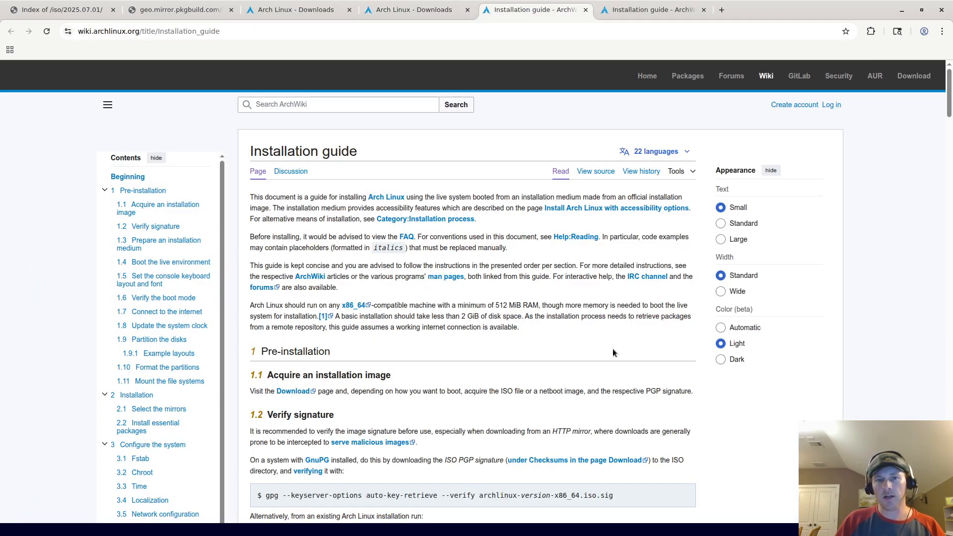
scroll(612, 327, "down", 5)
scroll(615, 304, "down", 10)
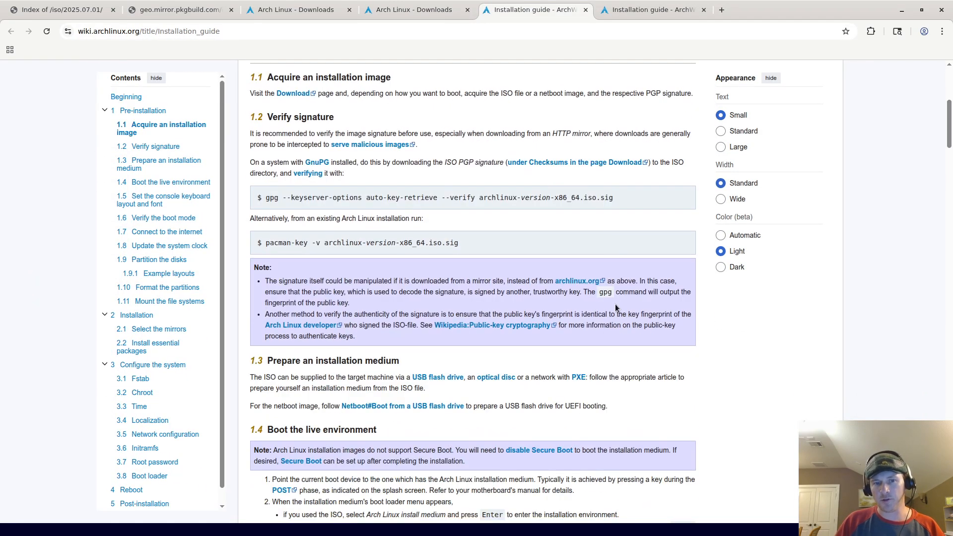
scroll(618, 288, "down", 20)
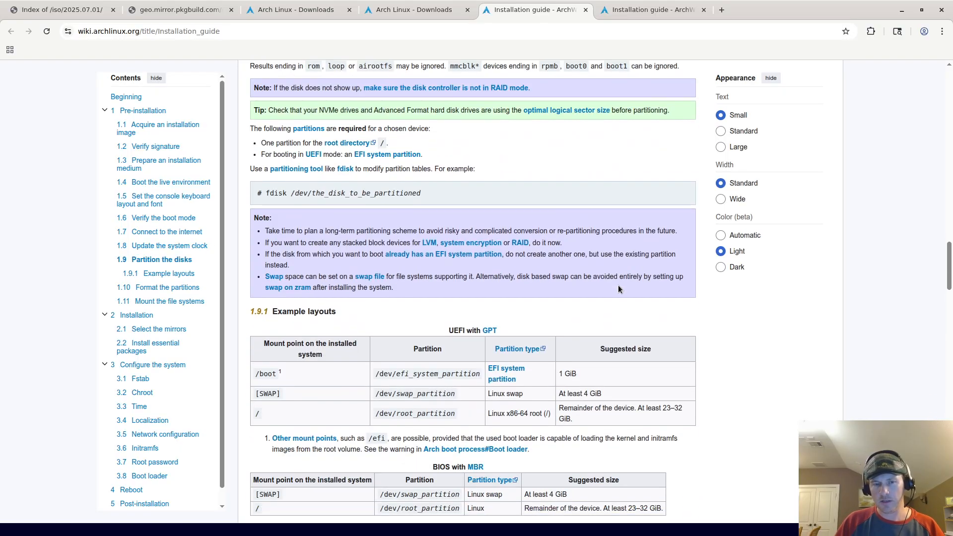
triple_click(355, 198)
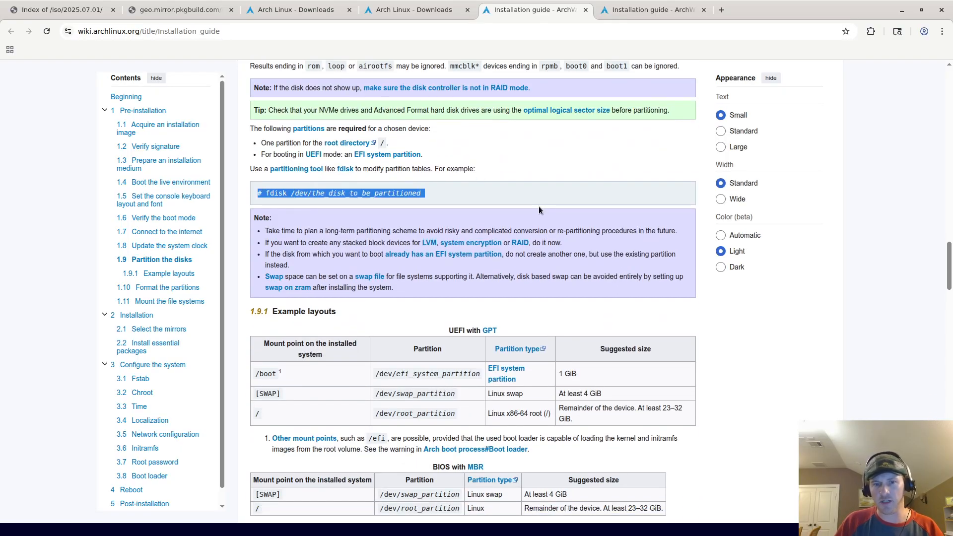
Step: Scroll through the guide, highlight the word mount, and return to the top
scroll(473, 252, "up", 3)
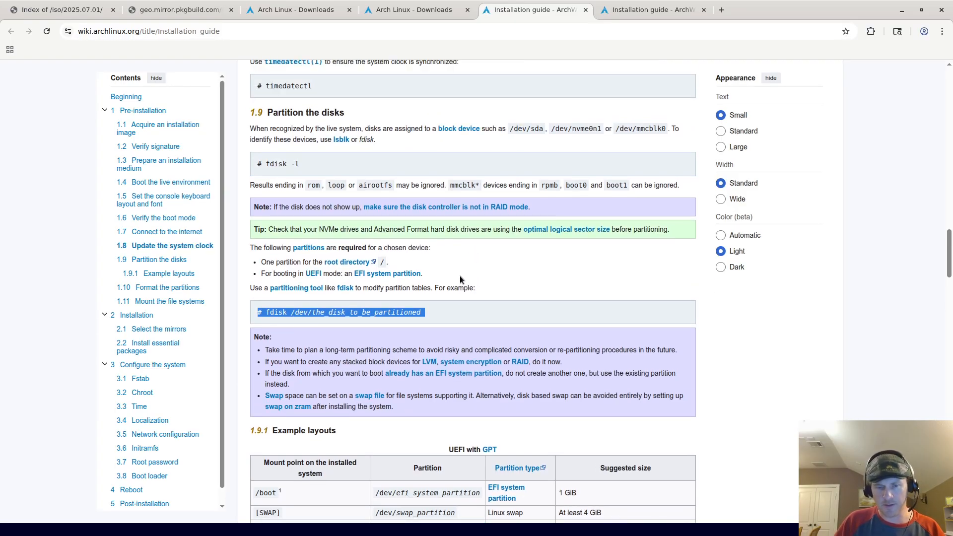
scroll(460, 275, "down", 4)
scroll(460, 268, "down", 2)
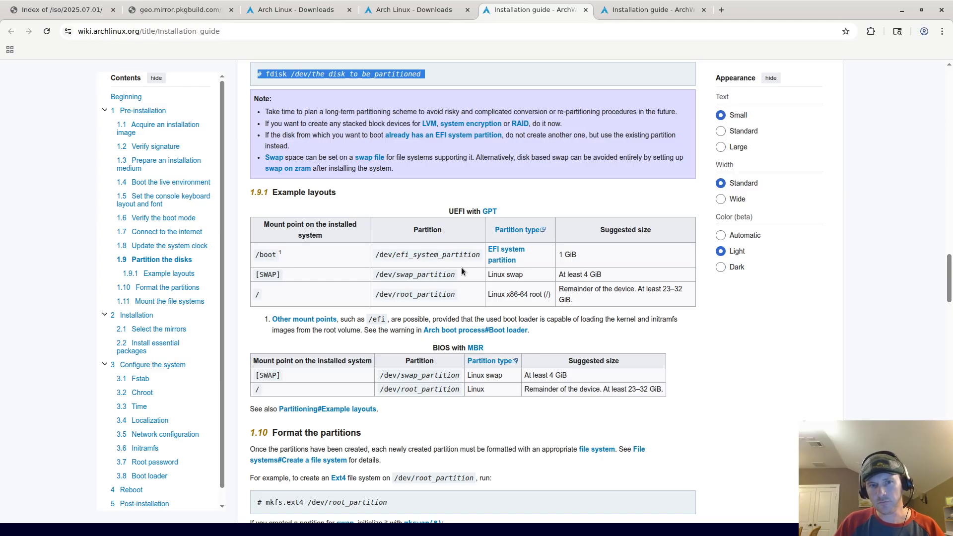
scroll(461, 267, "down", 5)
scroll(496, 260, "down", 2)
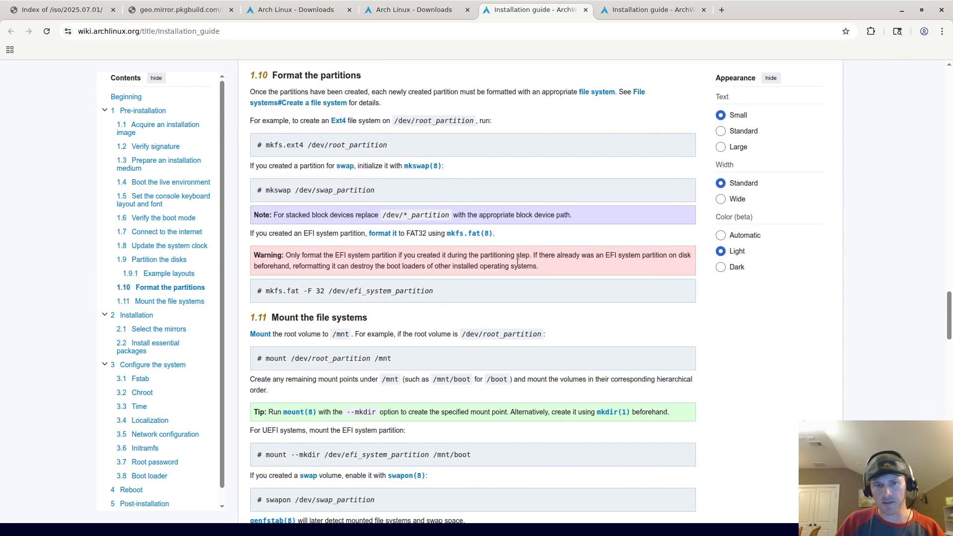
scroll(555, 270, "down", 2)
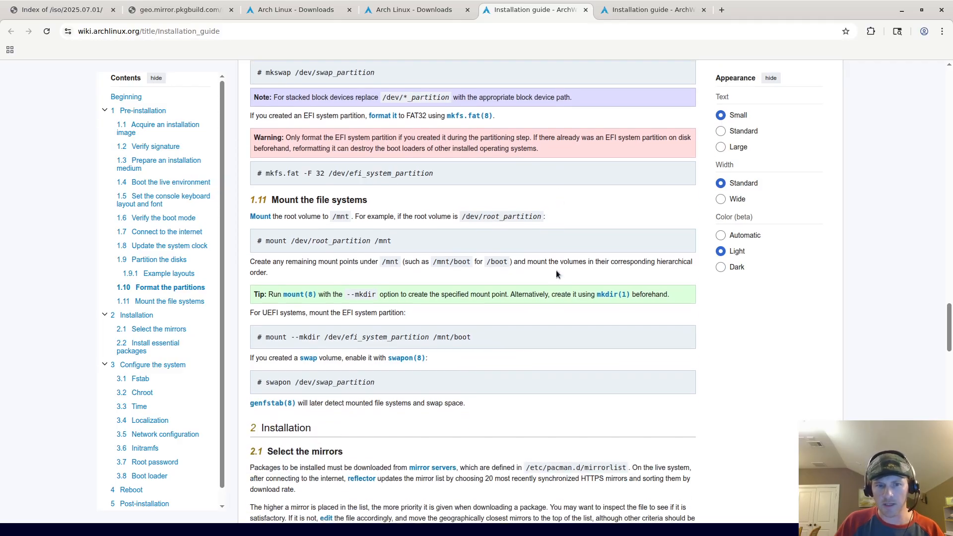
scroll(571, 257, "down", 3)
scroll(570, 257, "up", 3)
scroll(565, 265, "up", 18)
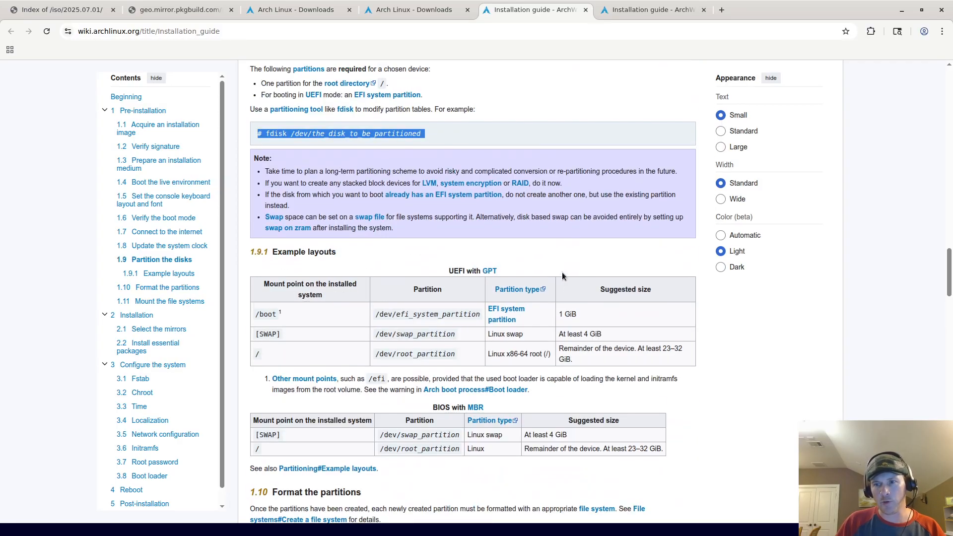
scroll(549, 267, "down", 7)
scroll(521, 270, "up", 5)
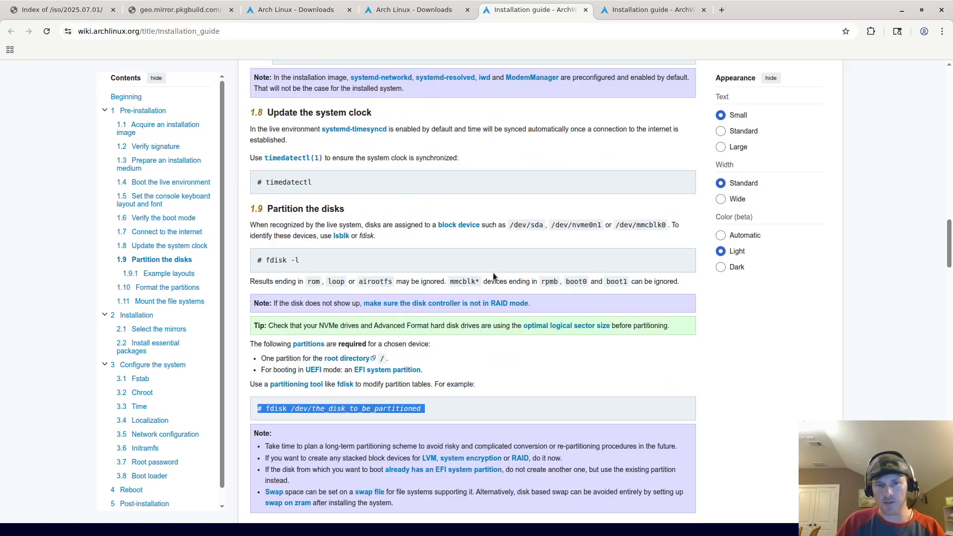
scroll(379, 314, "down", 3)
scroll(379, 314, "down", 10)
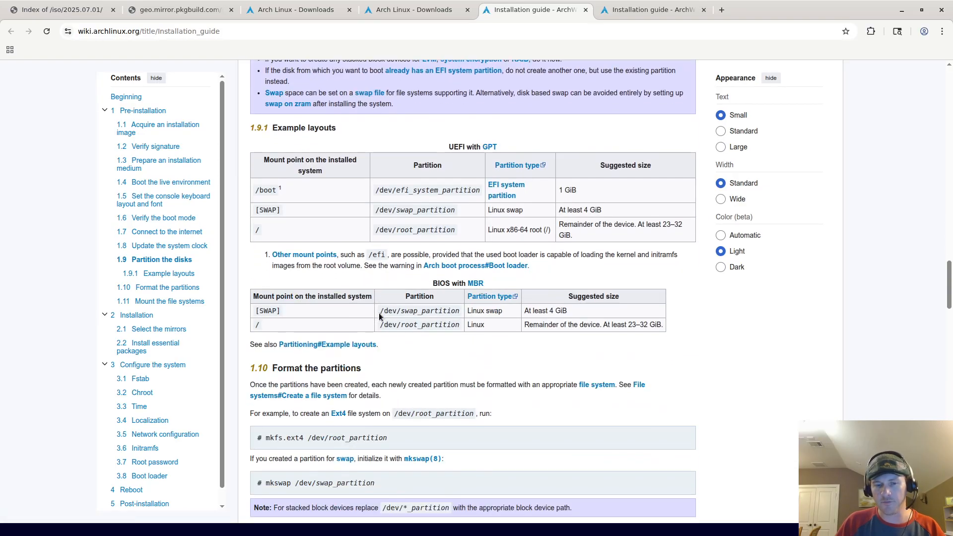
scroll(535, 299, "down", 2)
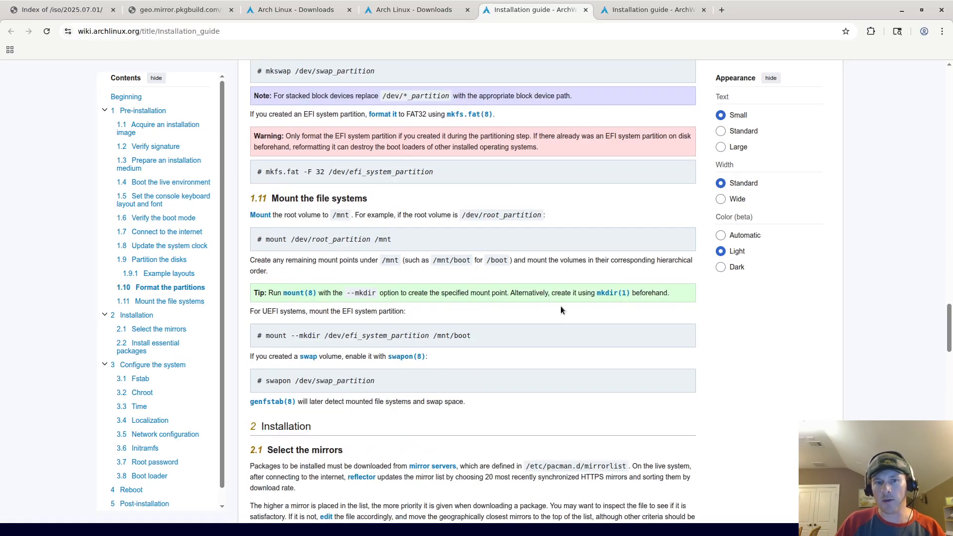
scroll(556, 336, "down", 3)
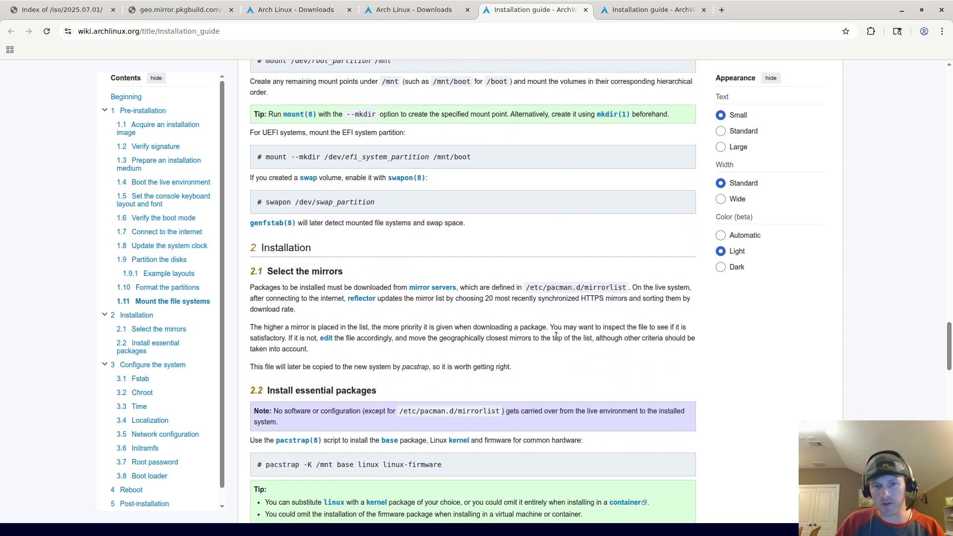
scroll(504, 334, "down", 6)
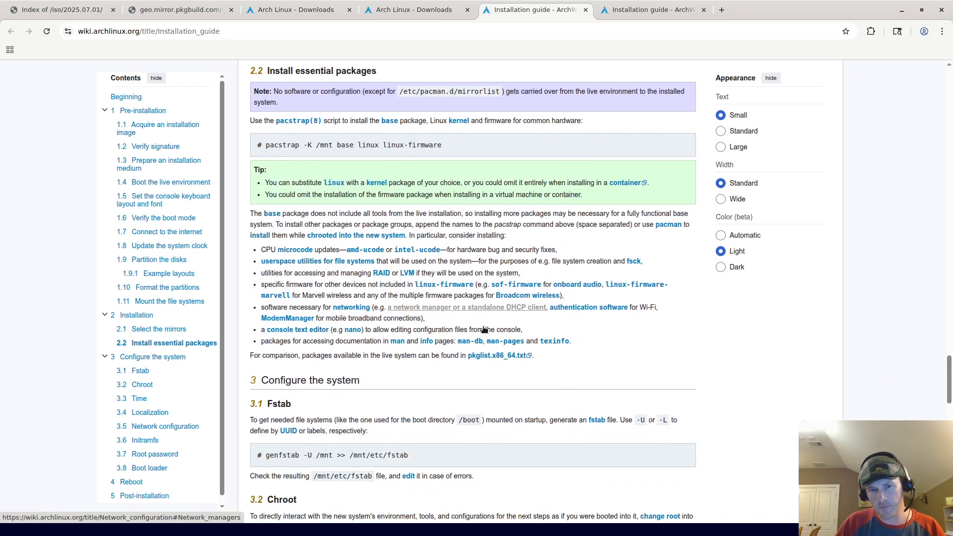
scroll(487, 323, "down", 2)
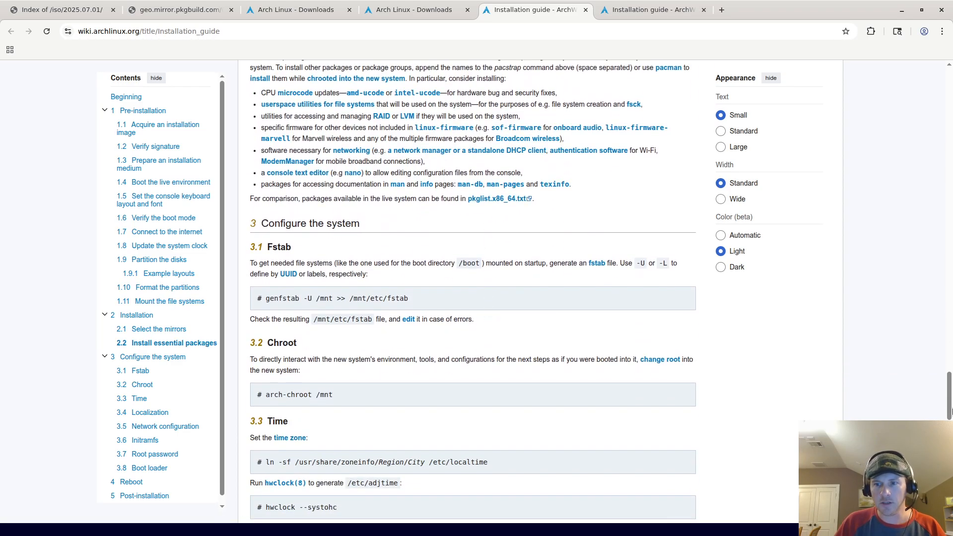
left_click_drag(948, 411, 894, 337)
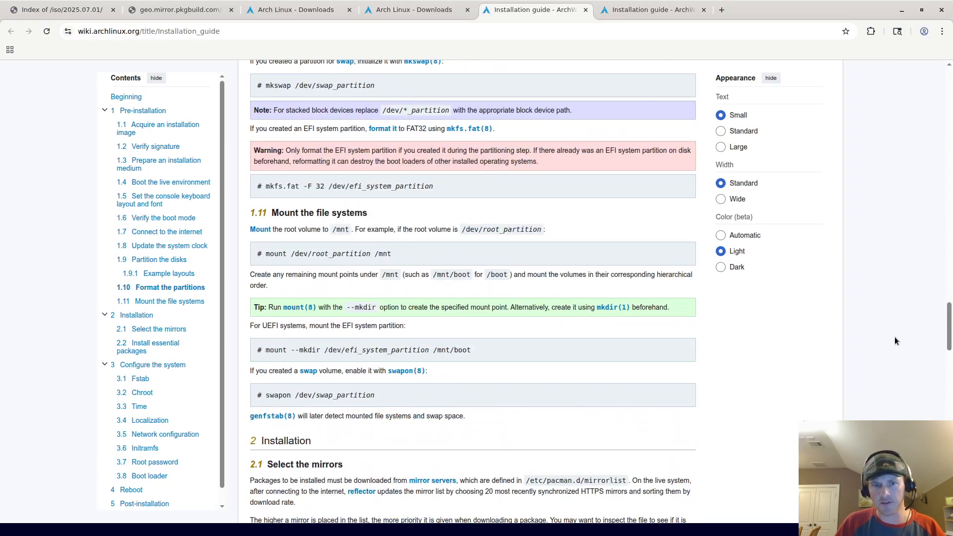
double_click(268, 254)
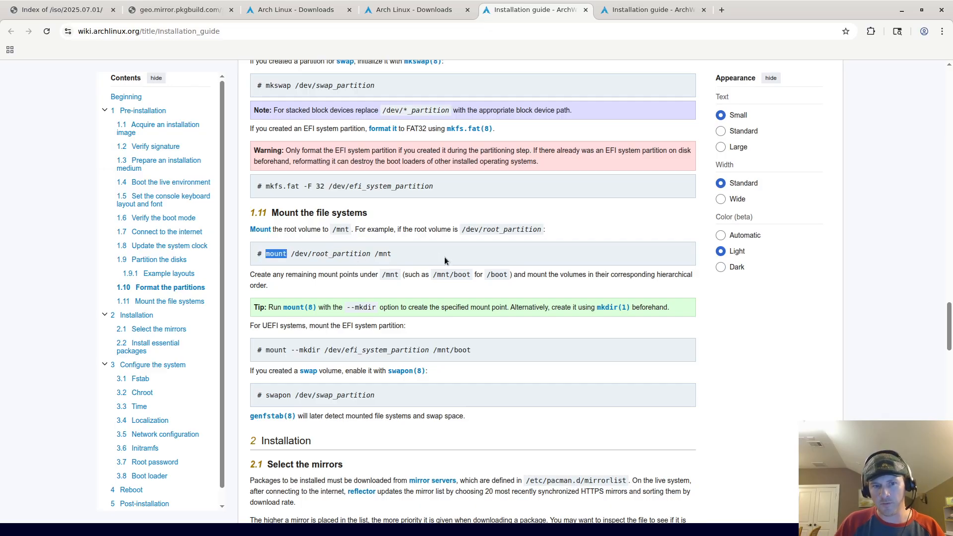
scroll(414, 323, "down", 5)
scroll(413, 309, "up", 7)
scroll(705, 386, "up", 15)
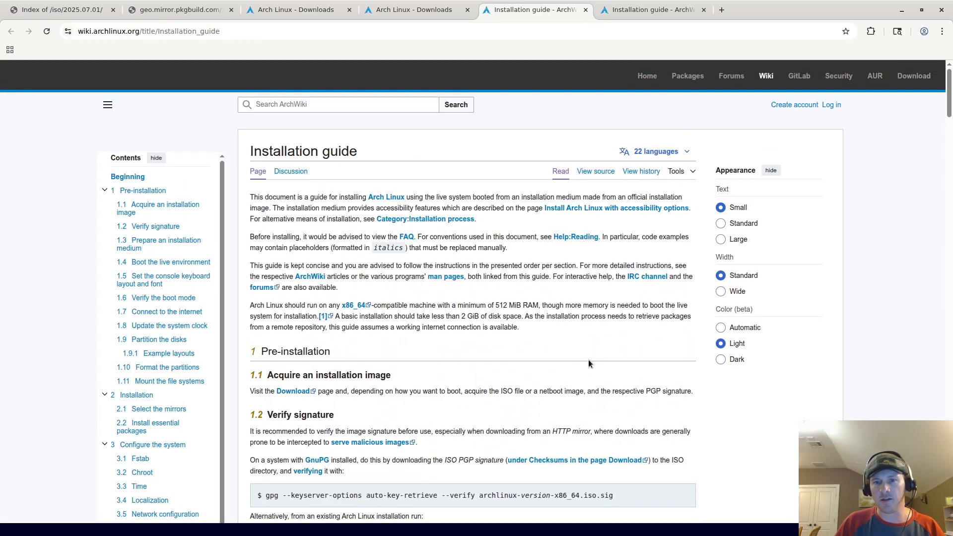
Step: Highlight the minimum system requirements paragraph, picking out the words memory and RAM
triple_click(534, 320)
left_click(506, 314)
triple_click(506, 314)
triple_click(584, 308)
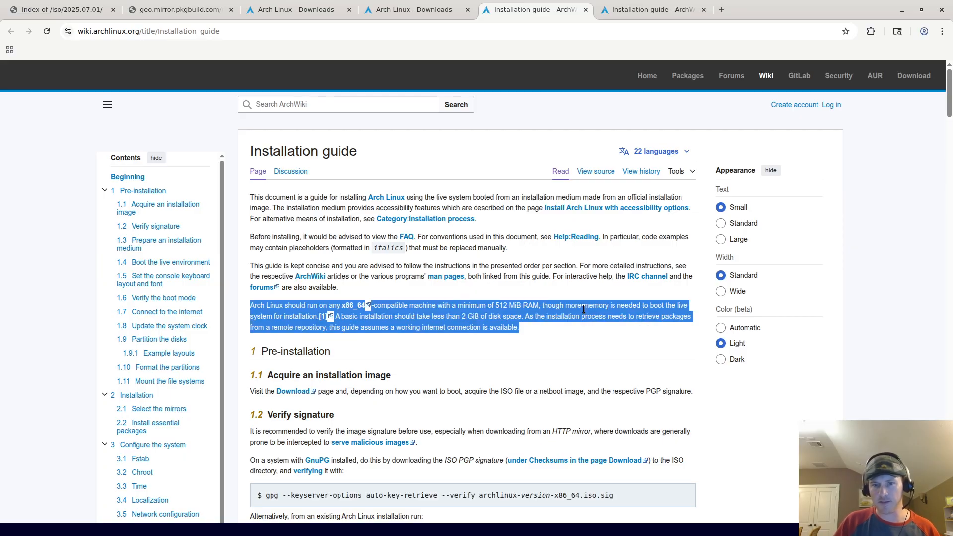
double_click(584, 307)
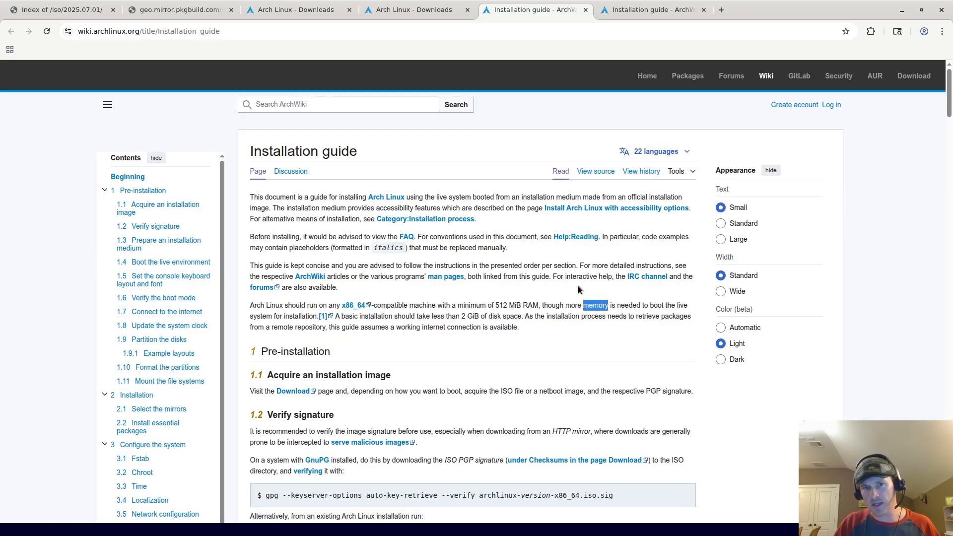
double_click(530, 304)
triple_click(530, 304)
left_click(509, 316)
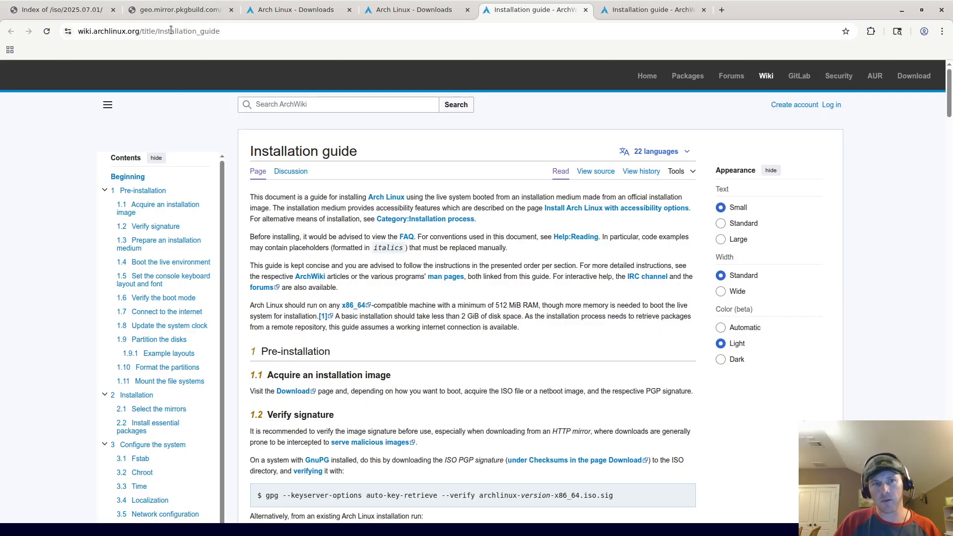
Step: Close the VLC media player window from the taskbar
mouse_move(375, 535)
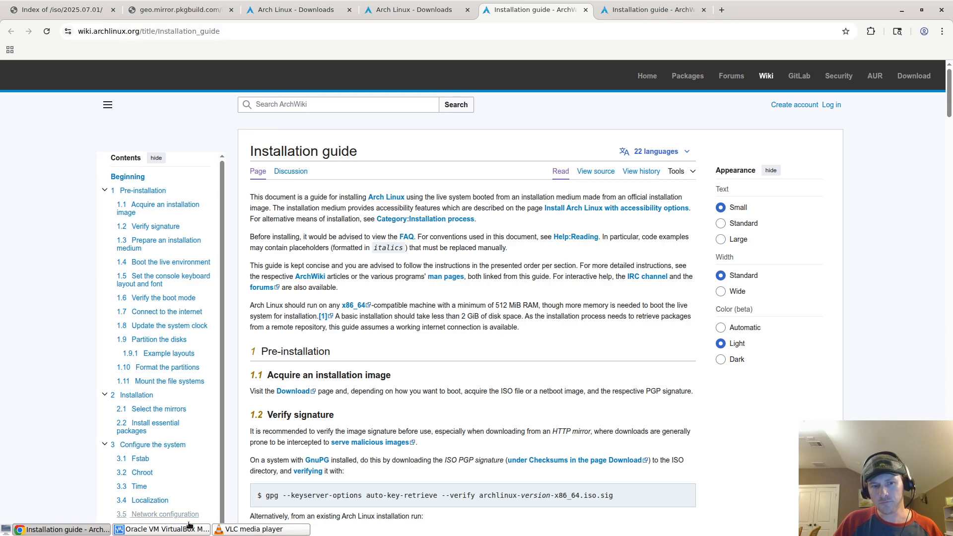
right_click(254, 528)
left_click(255, 518)
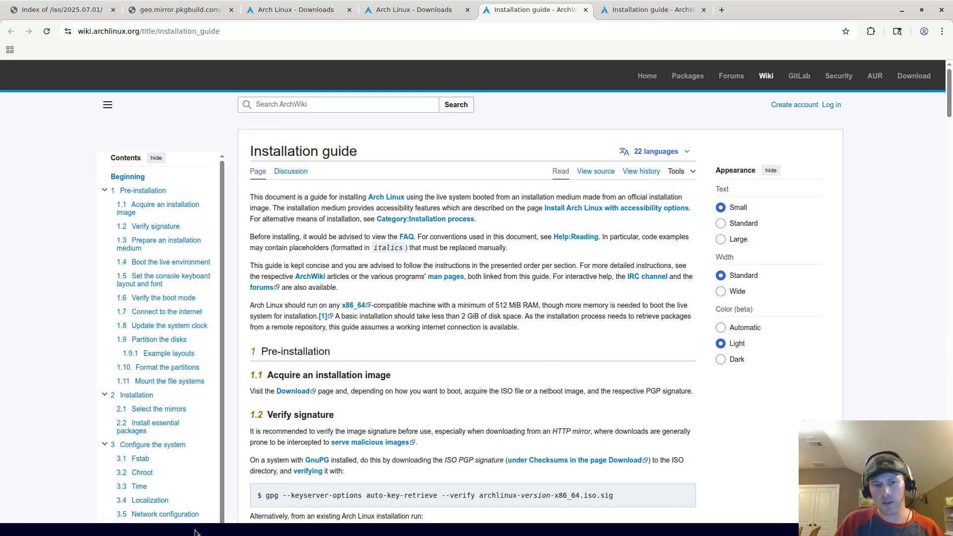
Step: Bring the Oracle VM VirtualBox Manager window to the front from the taskbar
left_click(140, 527)
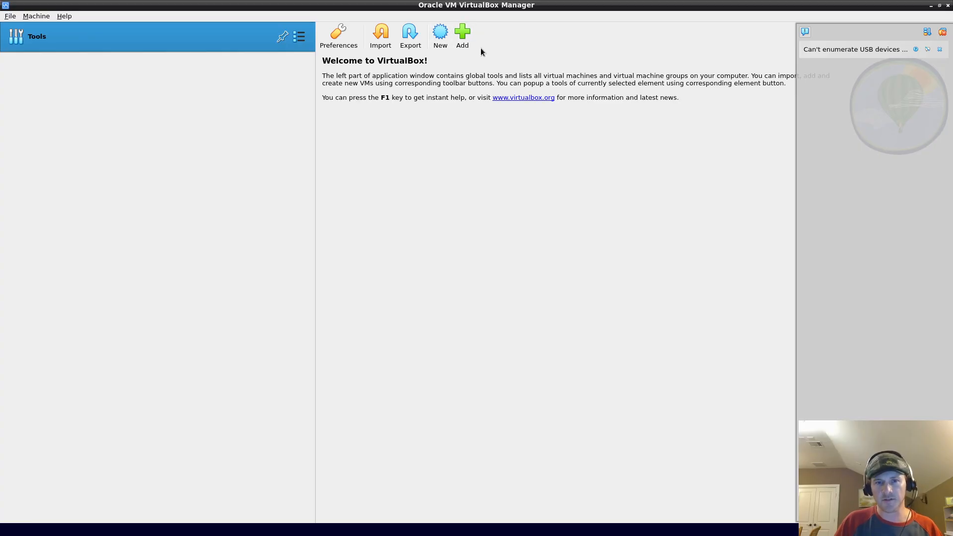
Step: Start a new virtual machine and name it archdemo
left_click(443, 47)
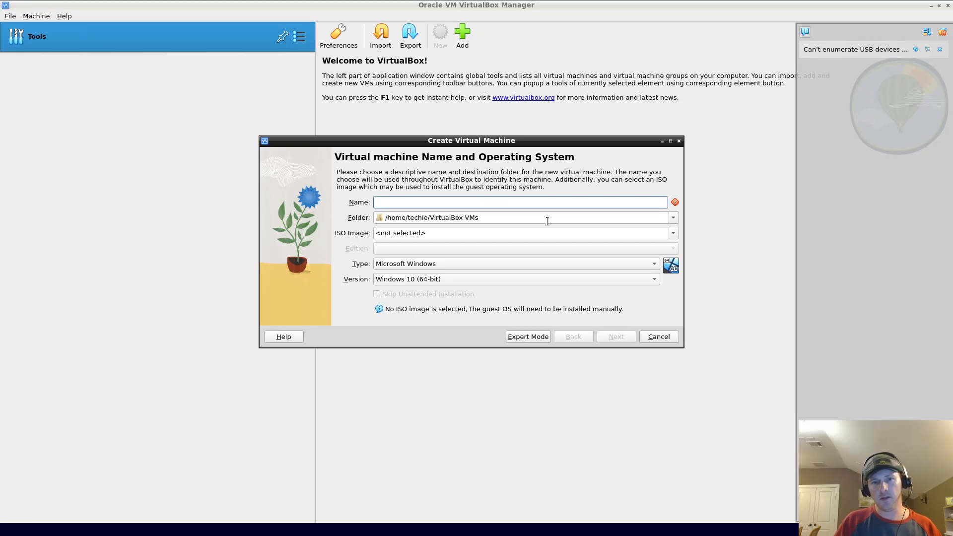
type("archinstall")
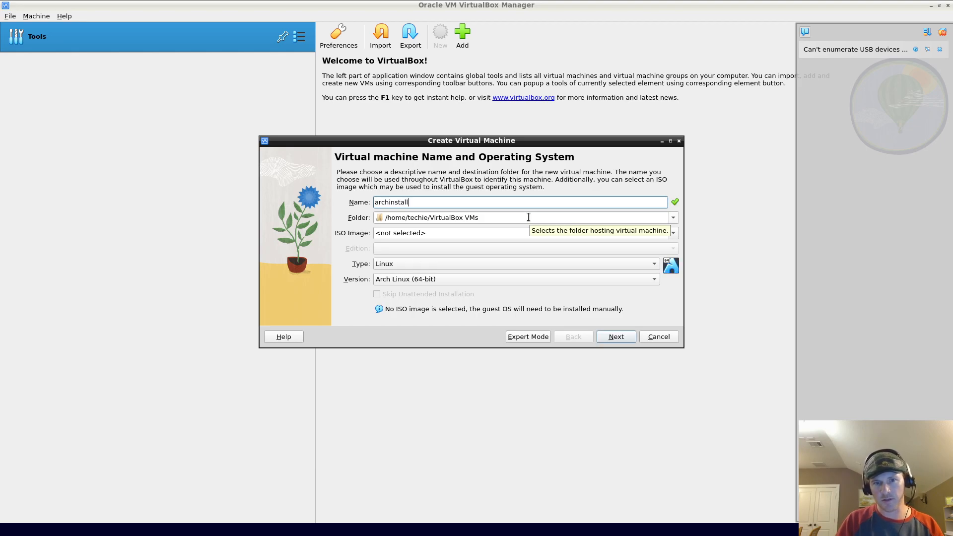
key("BackSpace")
key("BackSpace")
key("BackSpace")
key("BackSpace")
key("BackSpace")
key("BackSpace")
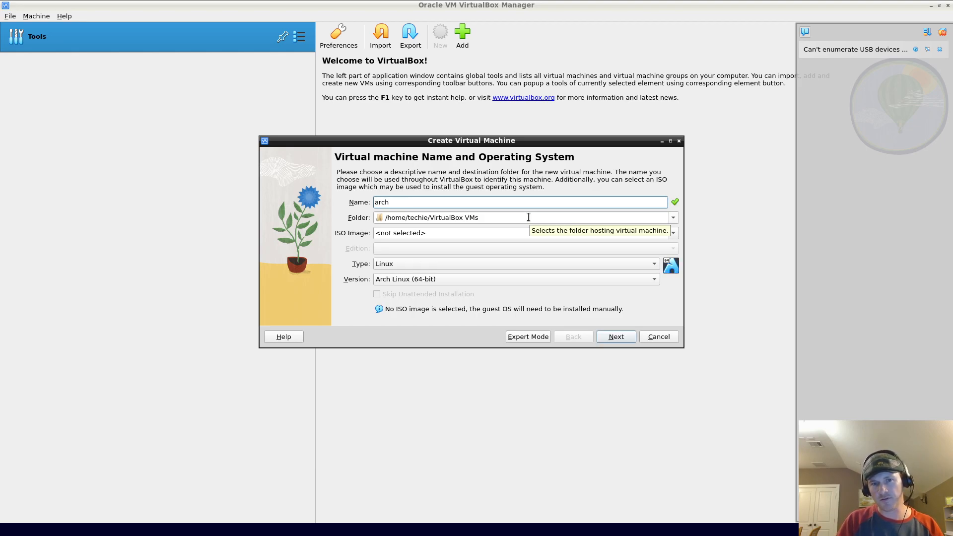
type("demo")
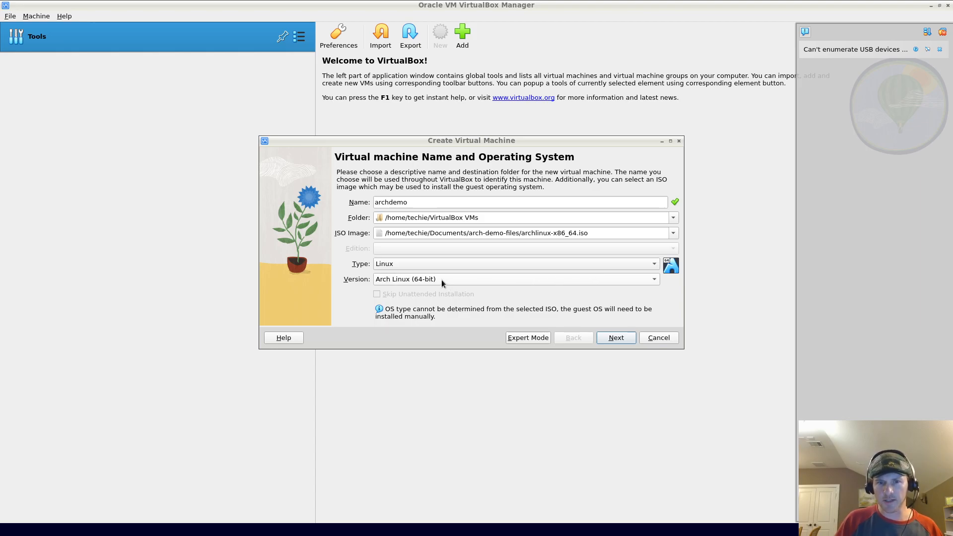
Step: Allocate 8192 MB of base memory and 4 processors to the VM
left_click(614, 340)
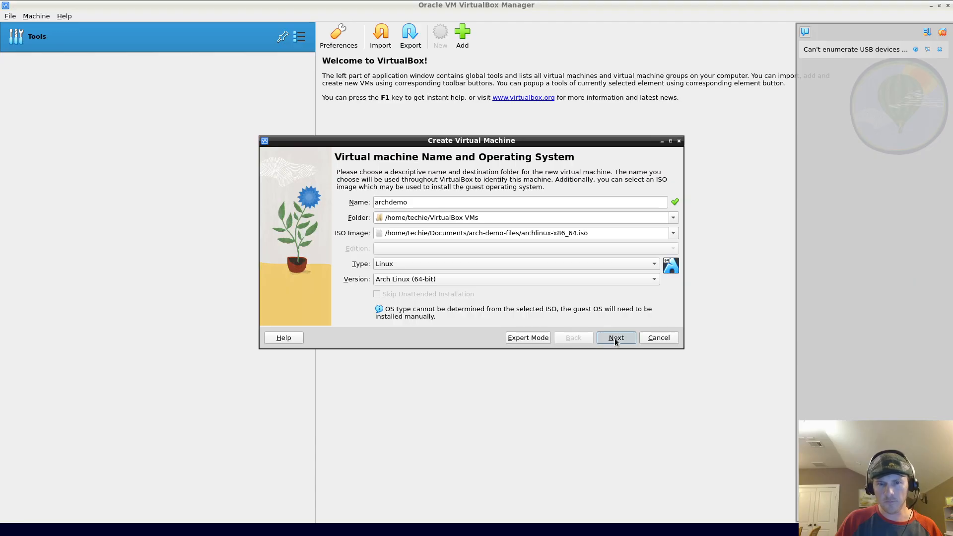
left_click_drag(461, 189, 494, 193)
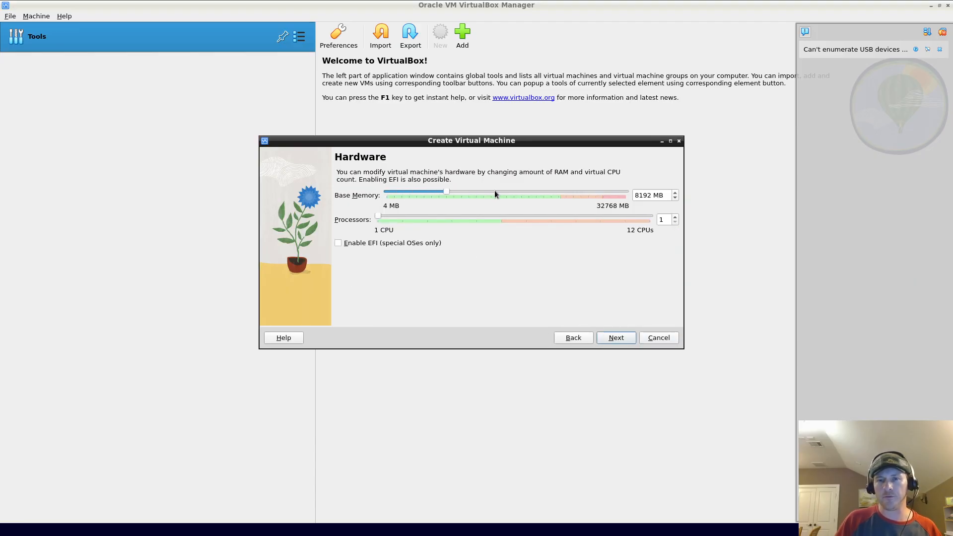
left_click_drag(420, 192, 467, 192)
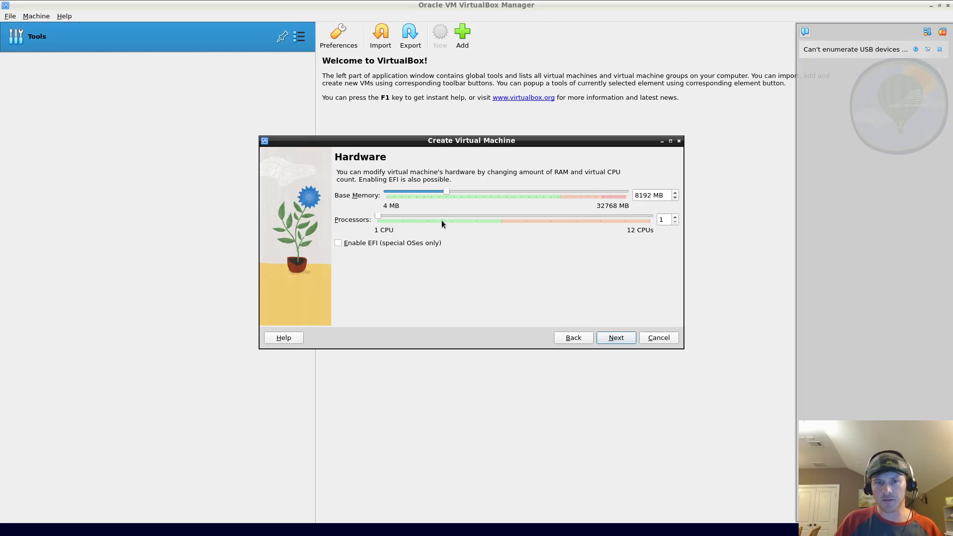
left_click_drag(445, 218, 448, 213)
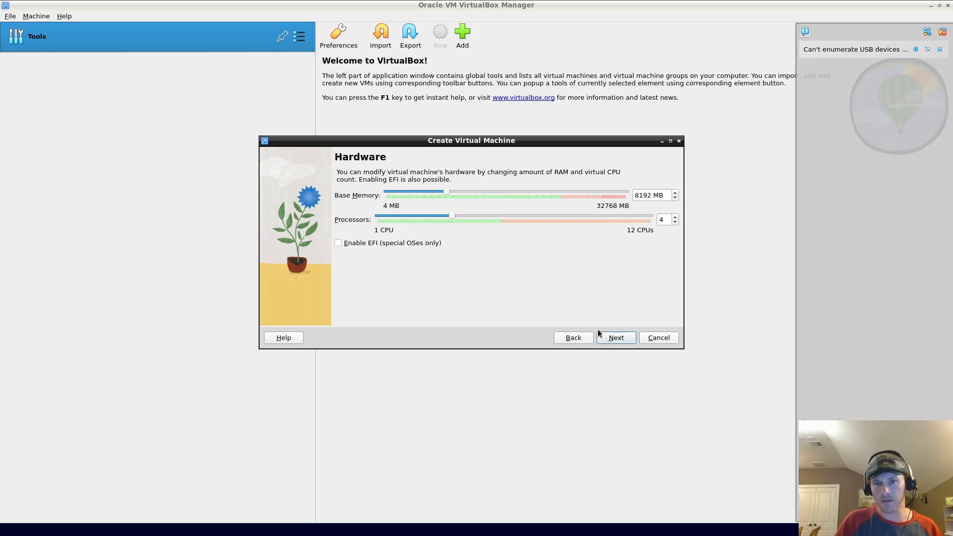
left_click(614, 340)
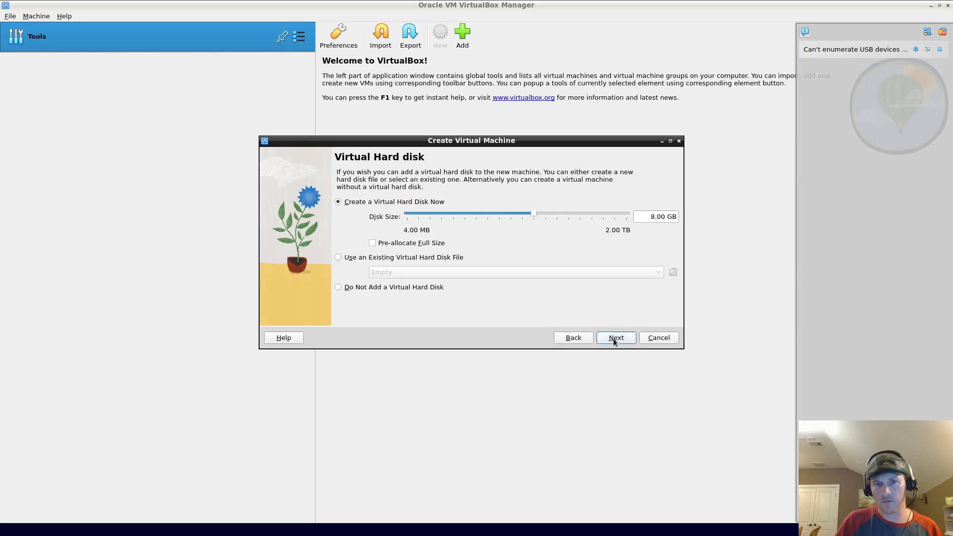
Step: Set the virtual disk size to 20.00 GB and finish creating archdemo
left_click(653, 216)
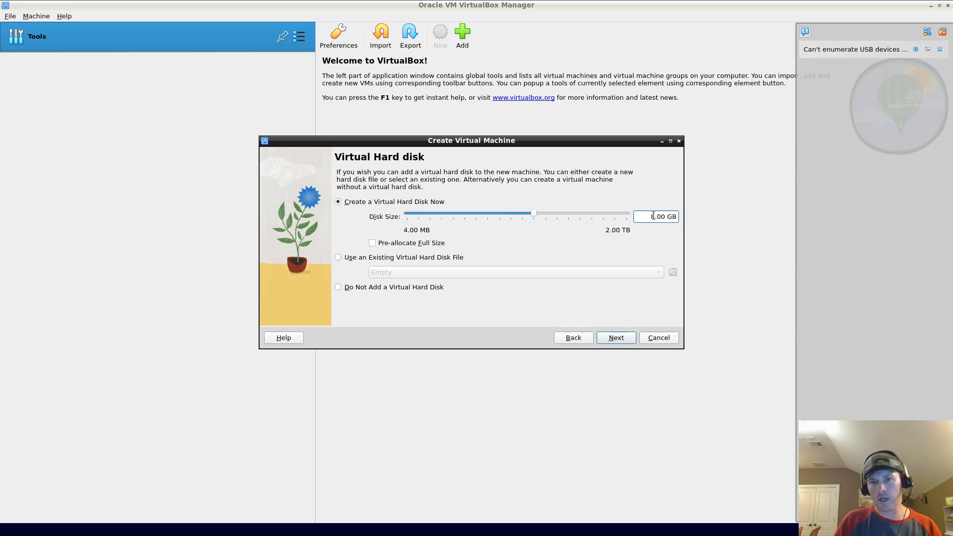
key("BackSpace")
type("20")
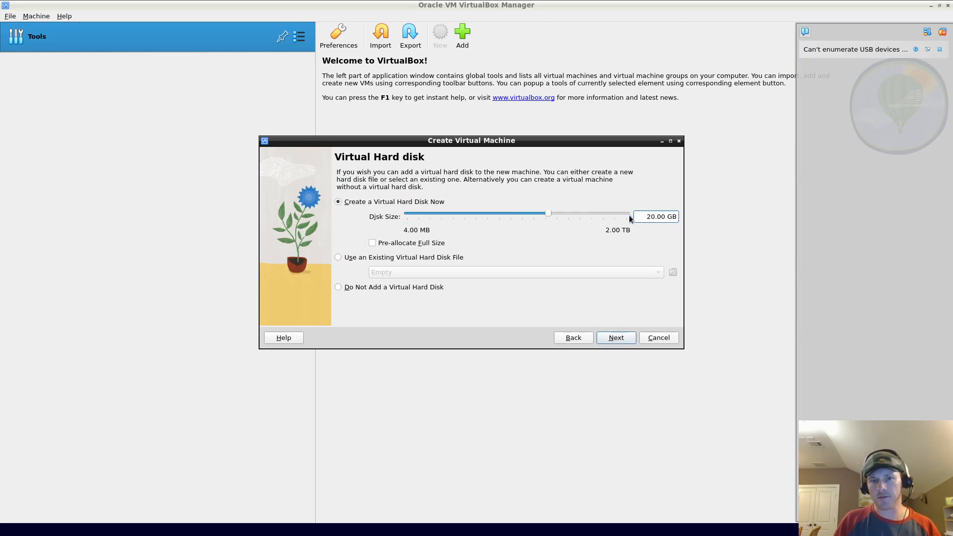
left_click(610, 342)
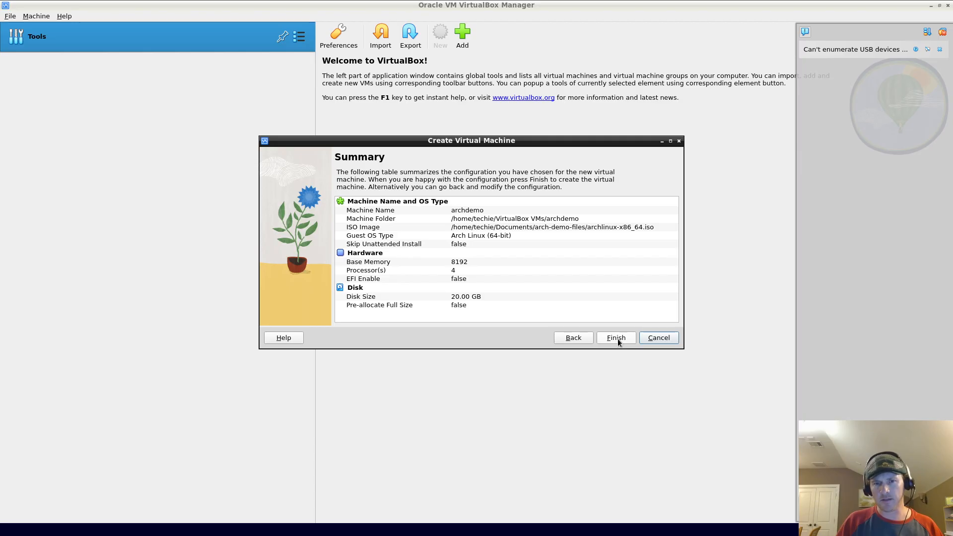
left_click(617, 341)
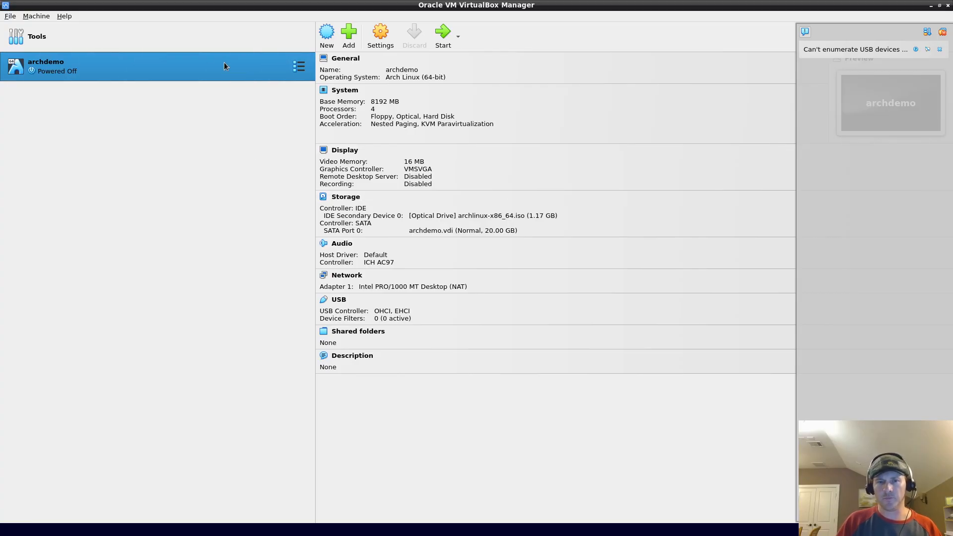
Step: Start the archdemo VM, dismiss the capture notice, and boot 'Arch Linux install medium'
double_click(181, 73)
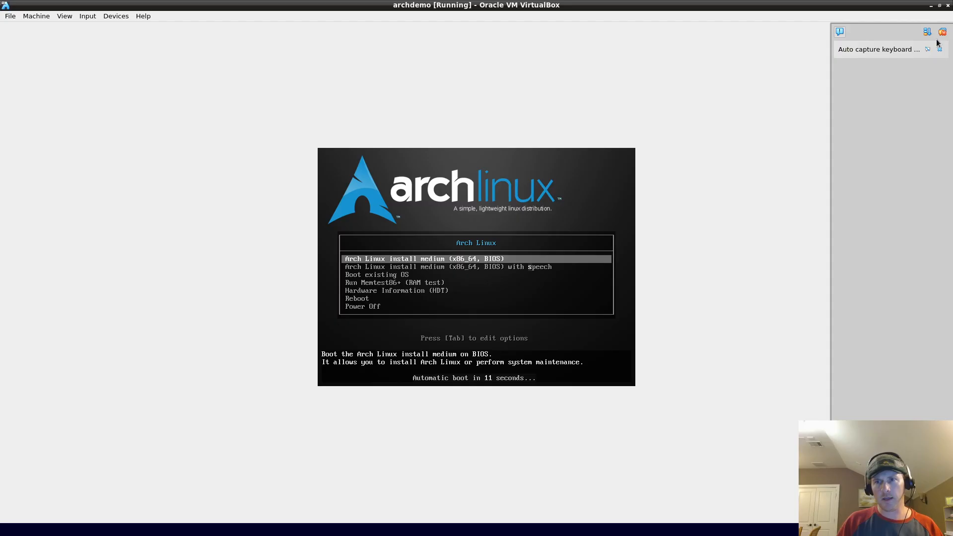
left_click(942, 31)
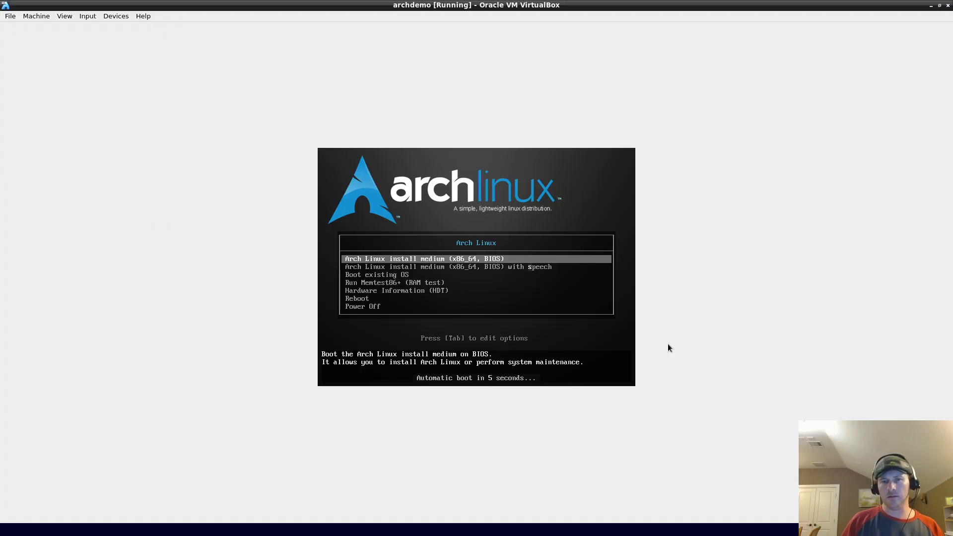
key("Return")
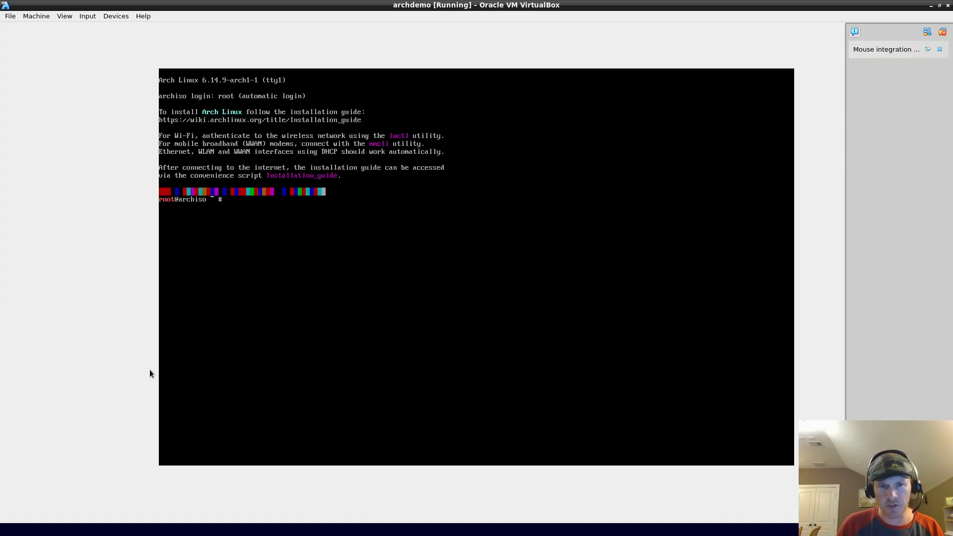
mouse_move(132, 533)
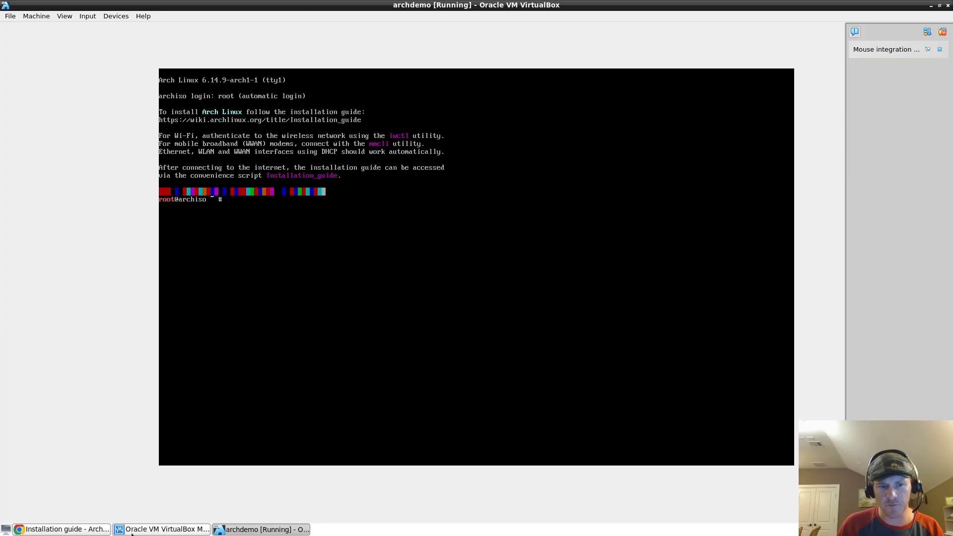
left_click(94, 530)
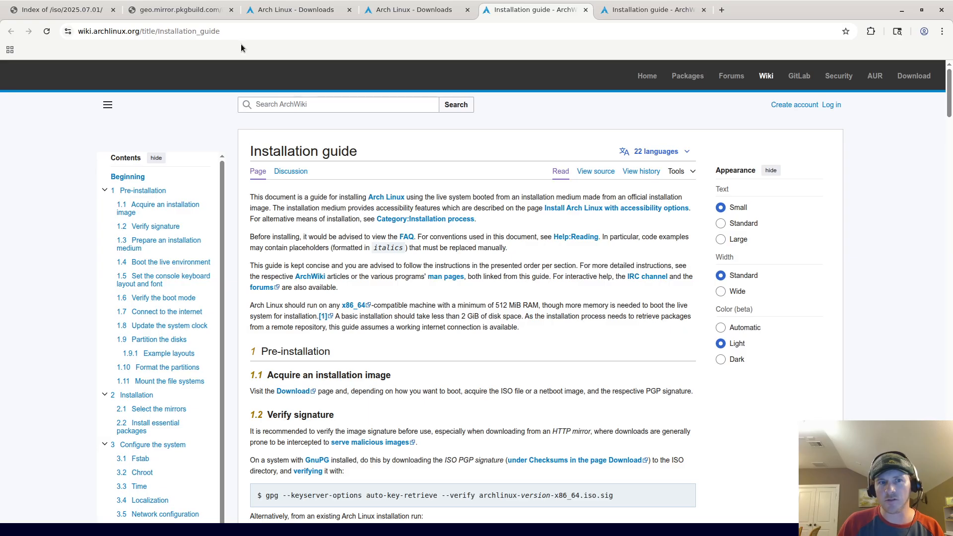
scroll(401, 261, "down", 10)
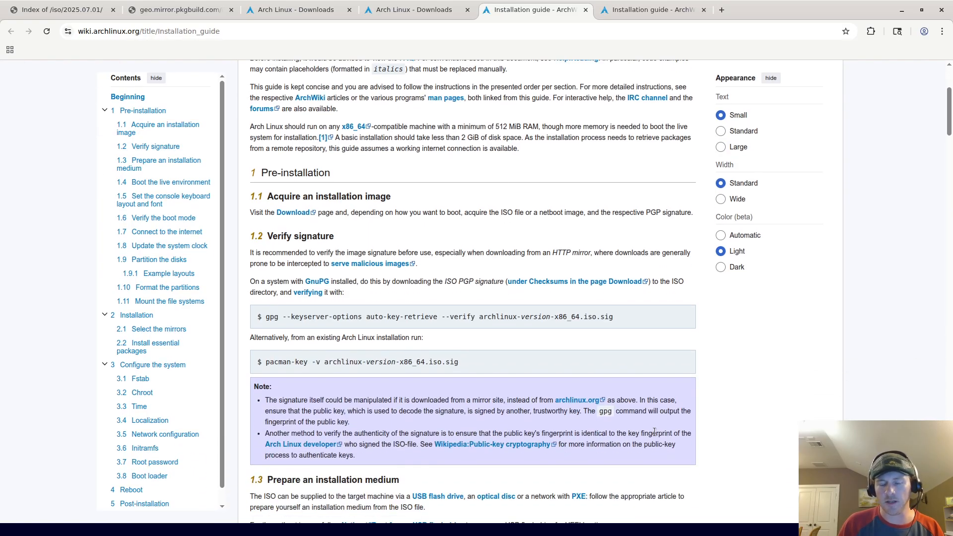
scroll(656, 364, "down", 4)
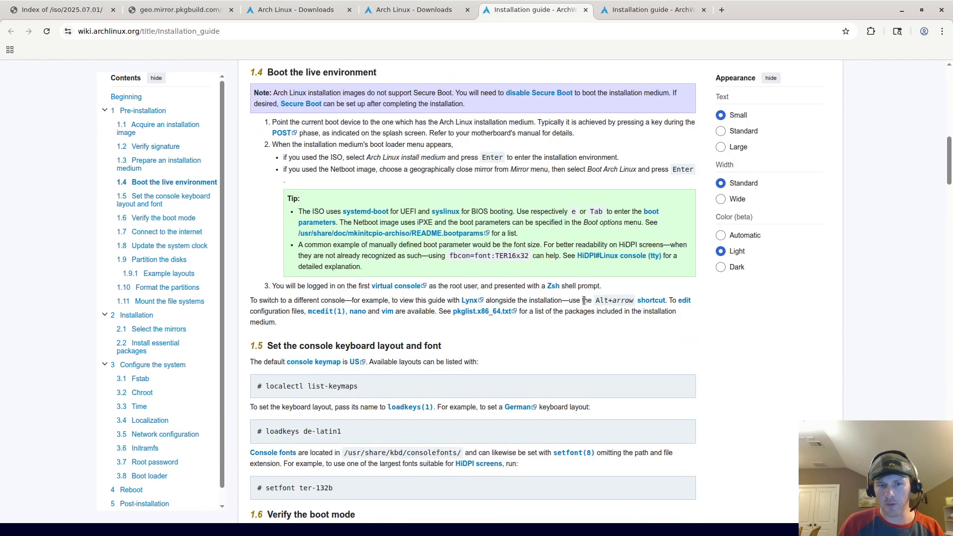
scroll(414, 379, "down", 12)
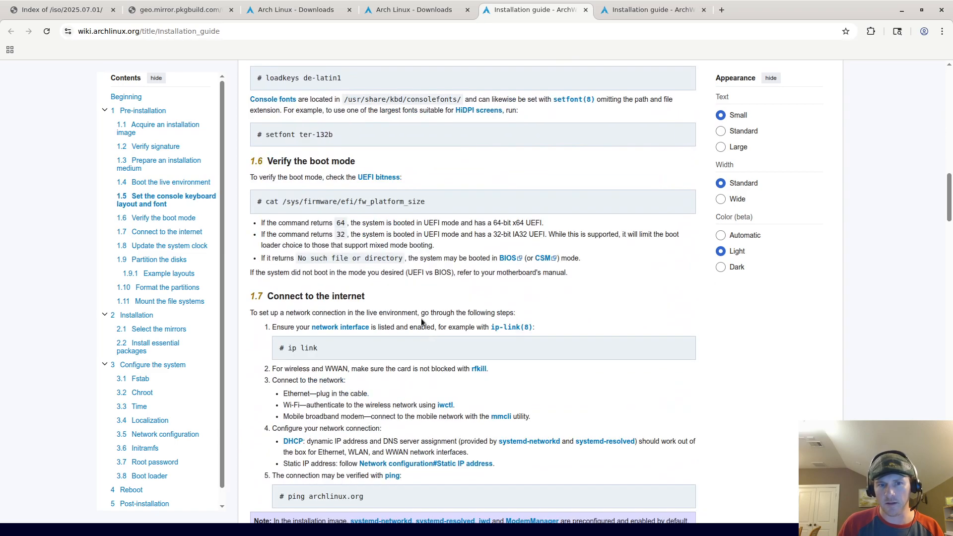
scroll(415, 312, "down", 4)
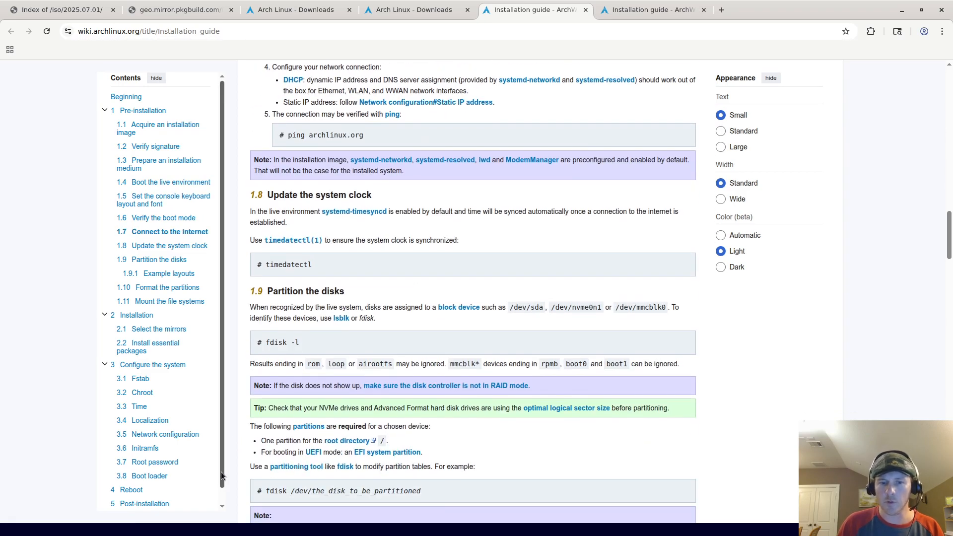
scroll(277, 427, "down", 1)
scroll(276, 427, "down", 2)
mouse_move(184, 529)
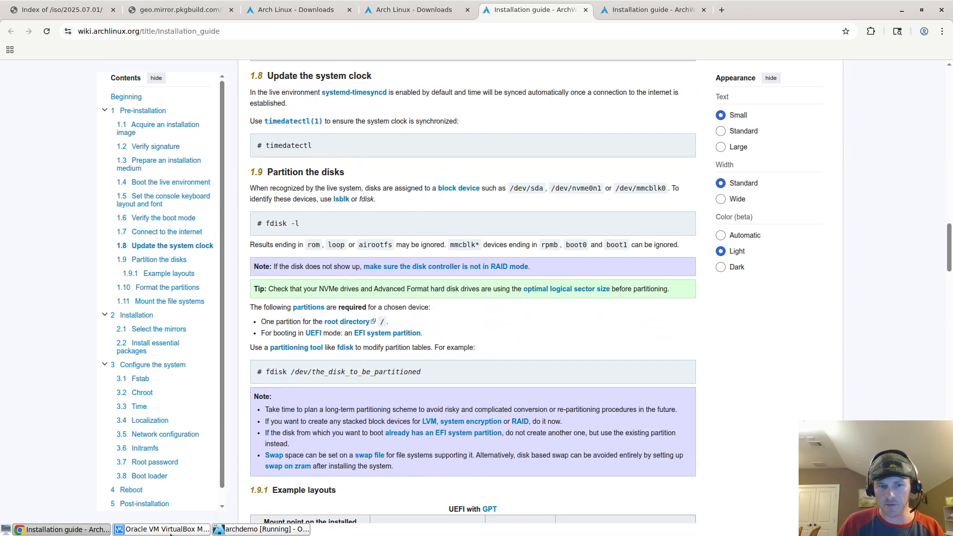
left_click(264, 529)
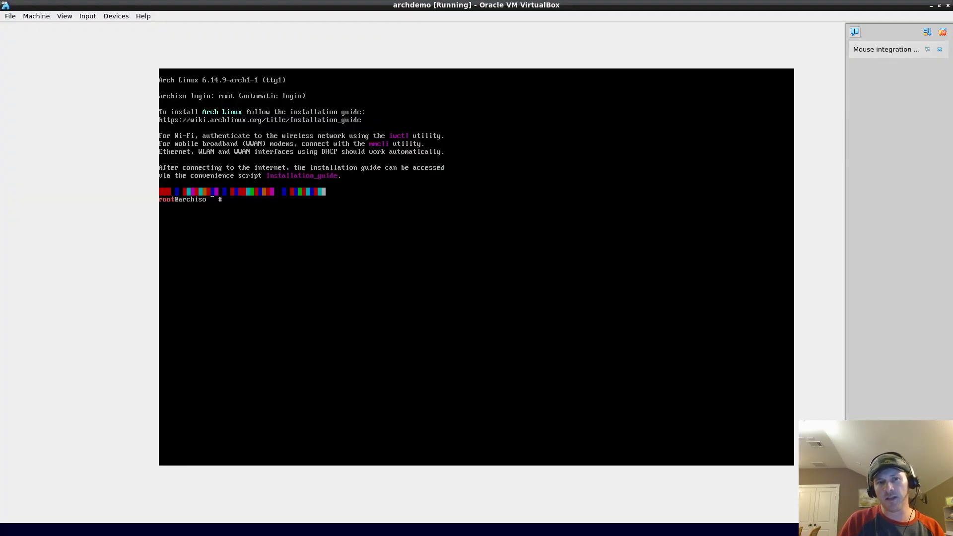
Step: Erase a mistyped command, then run 'pacman -Sy' to sync the core and extra databases
type("pacm")
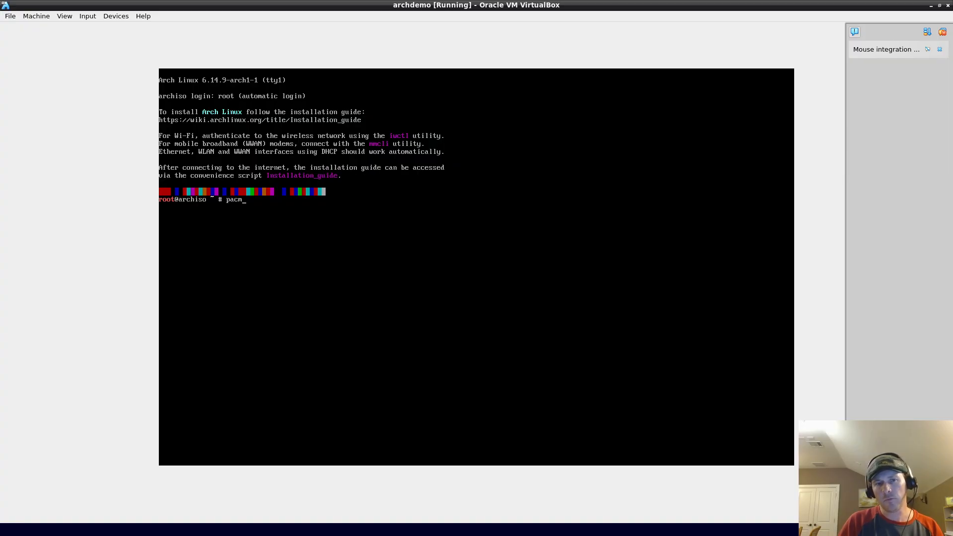
type("an")
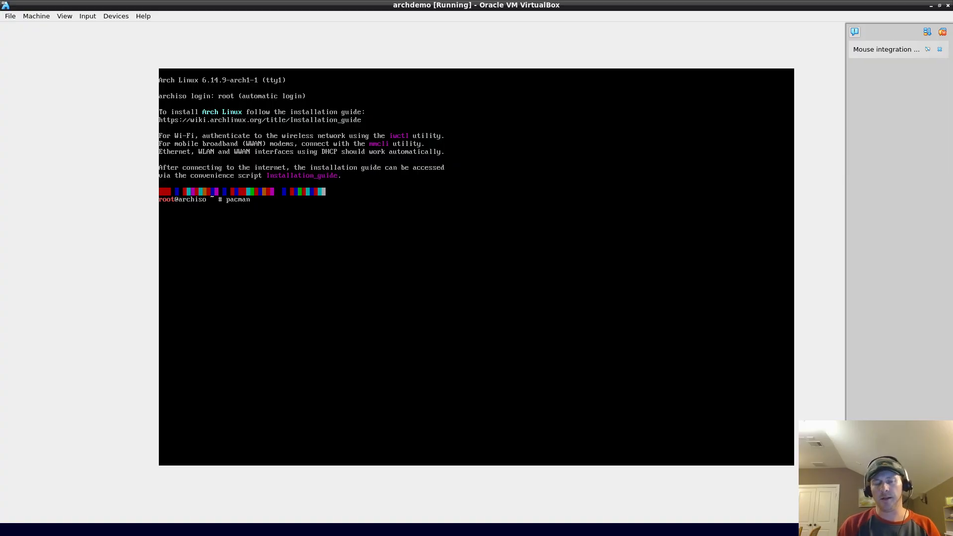
type("-S")
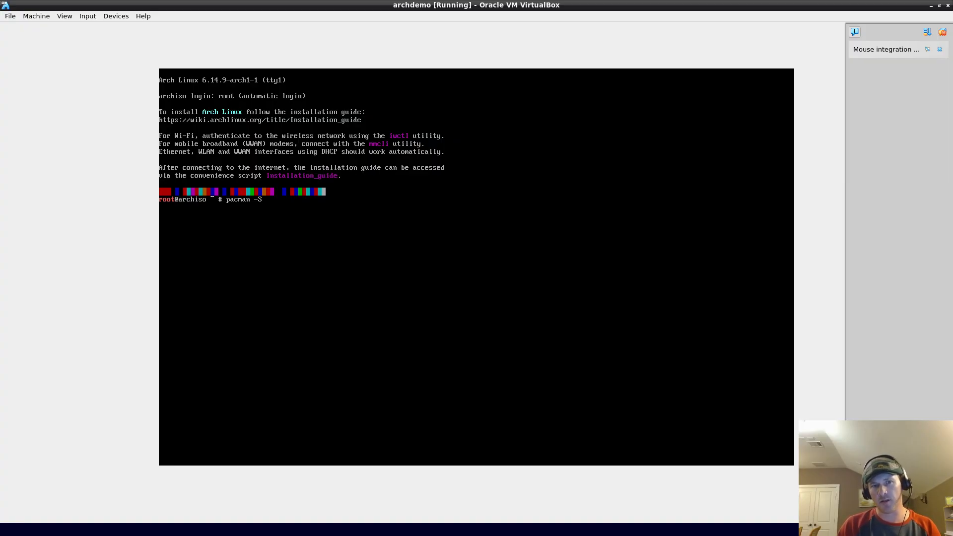
type("somethin")
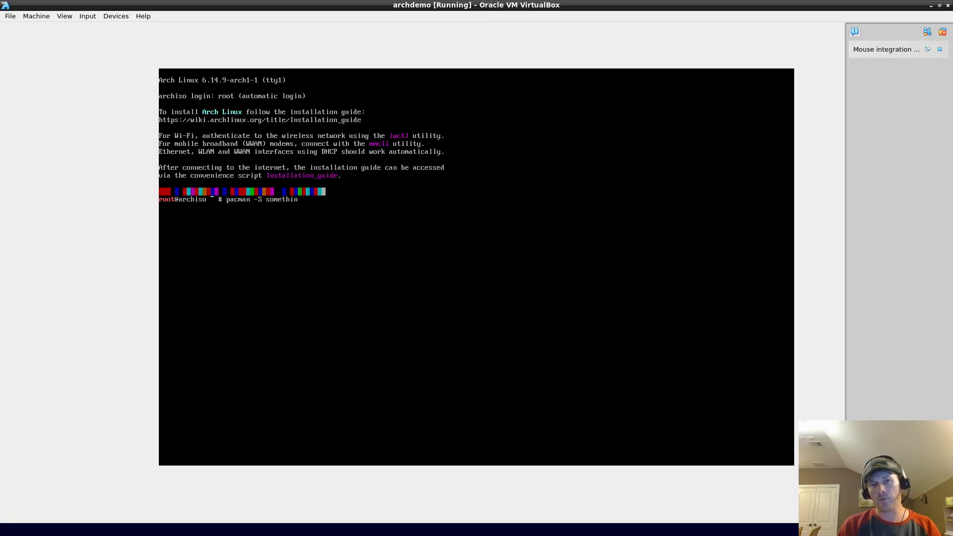
type("asdfsdfasdf")
key("BackSpace")
key("BackSpace")
key("BackSpace")
key("BackSpace")
key("BackSpace")
key("BackSpace")
key("BackSpace")
key("BackSpace")
key("BackSpace")
key("BackSpace")
key("BackSpace")
key("BackSpace")
key("BackSpace")
key("BackSpace")
key("BackSpace")
key("BackSpace")
key("BackSpace")
key("BackSpace")
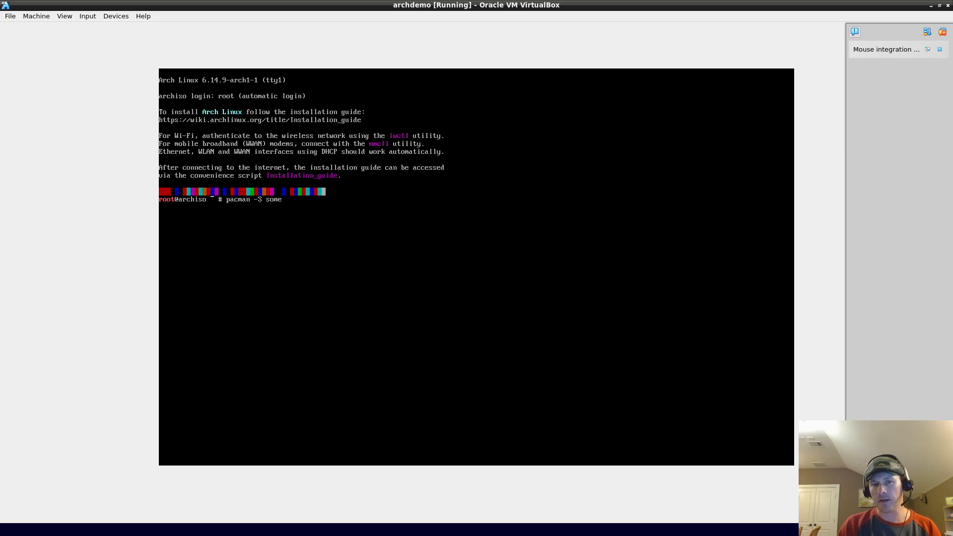
key("BackSpace")
key("BackSpace")
key("BackSpace")
key("BackSpace")
key("BackSpace")
key("BackSpace")
key("BackSpace")
key("BackSpace")
key("BackSpace")
key("BackSpace")
type("pacman -Syy")
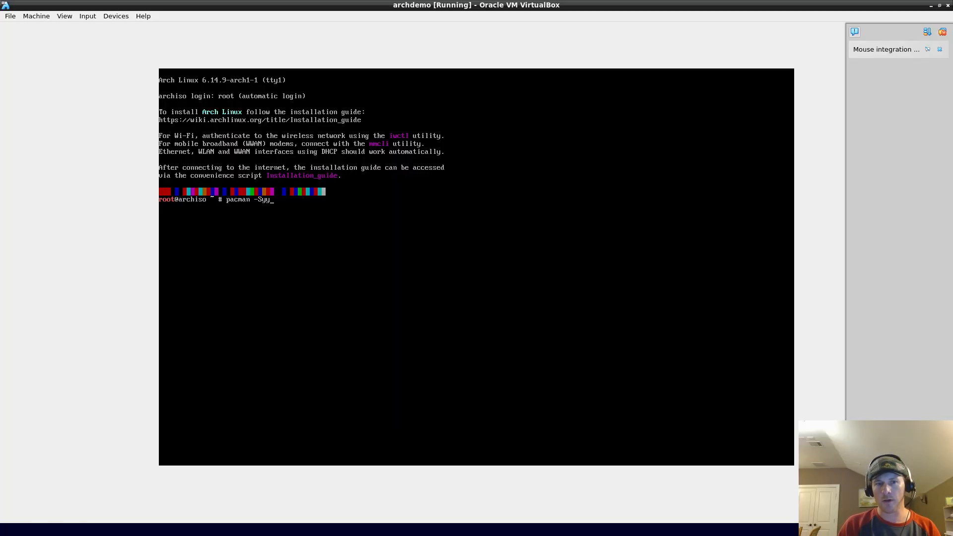
key("Return")
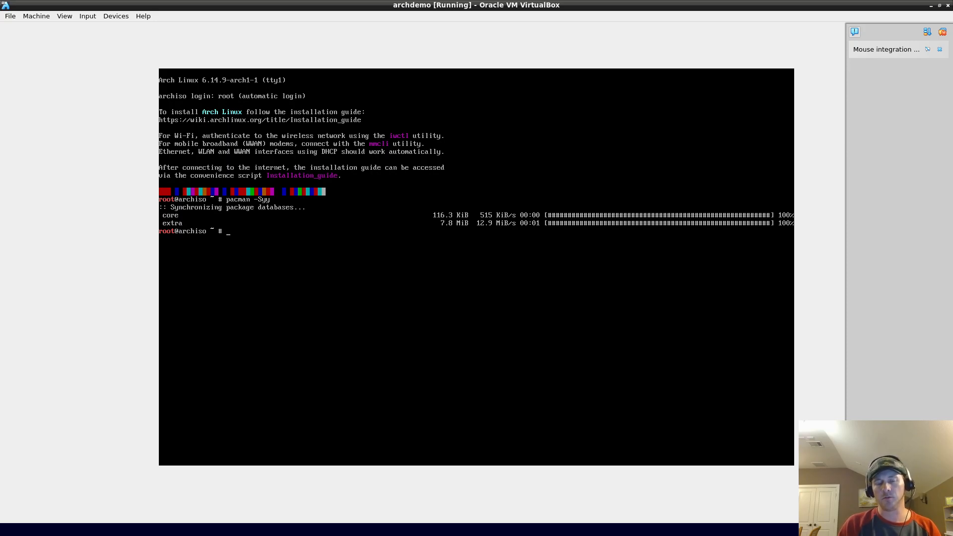
Step: Install the archinstall package with pacman, confirm with Y, and clear the console
type("pacman")
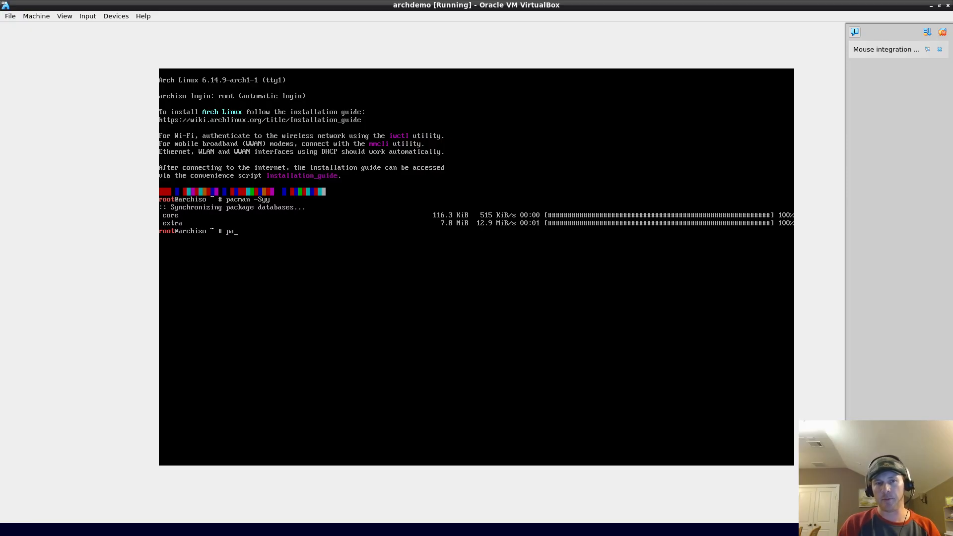
type(" -S ")
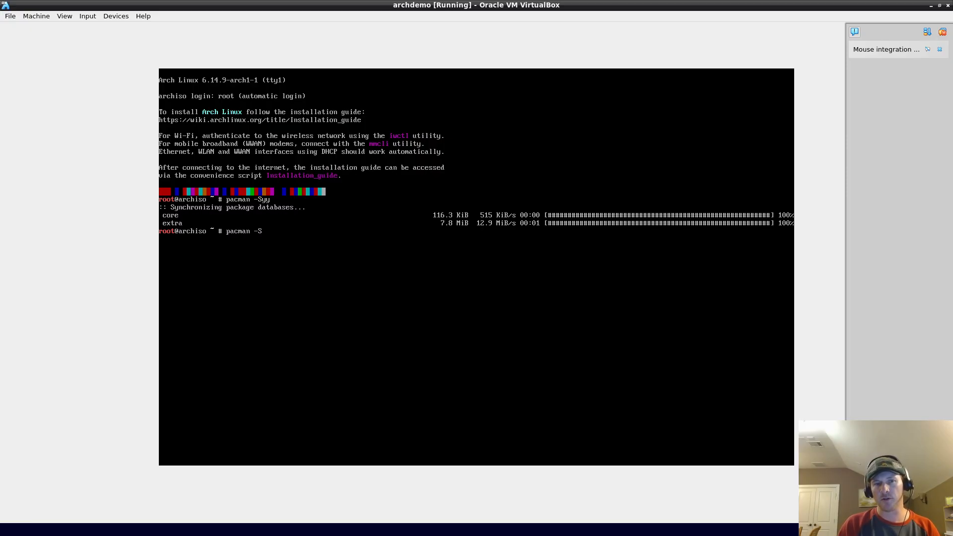
type("archlinu")
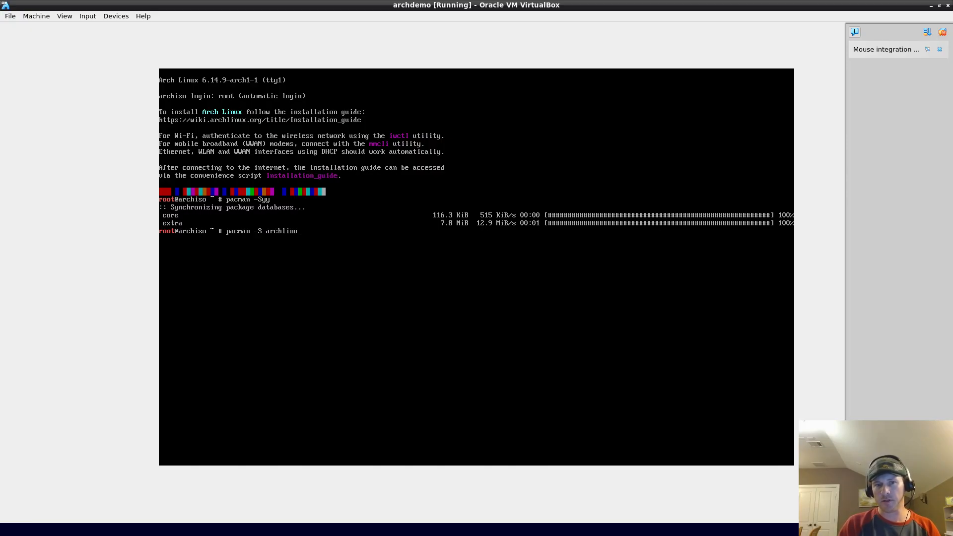
key("BackSpace")
key("BackSpace")
key("BackSpace")
key("BackSpace")
type("install")
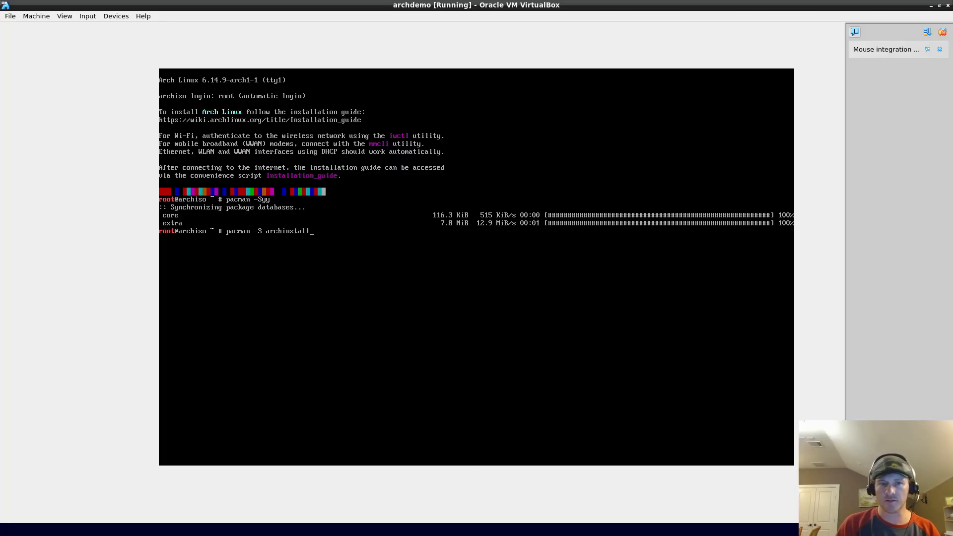
key("Return")
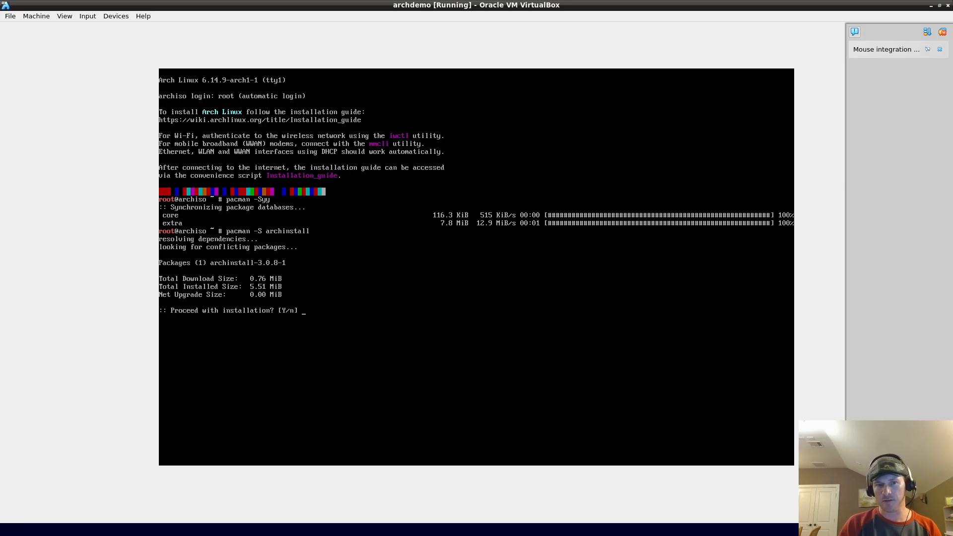
type("Y")
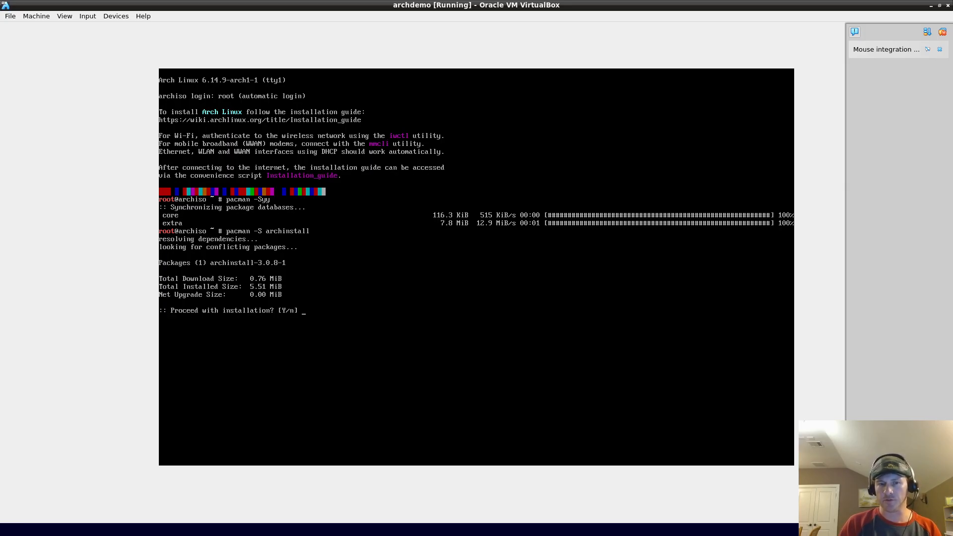
key("Return")
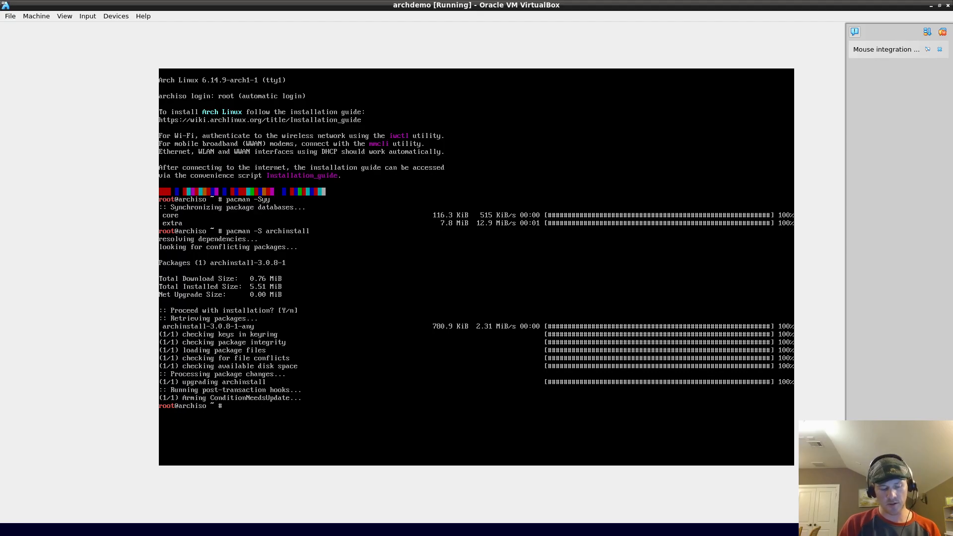
key("ctrl+l")
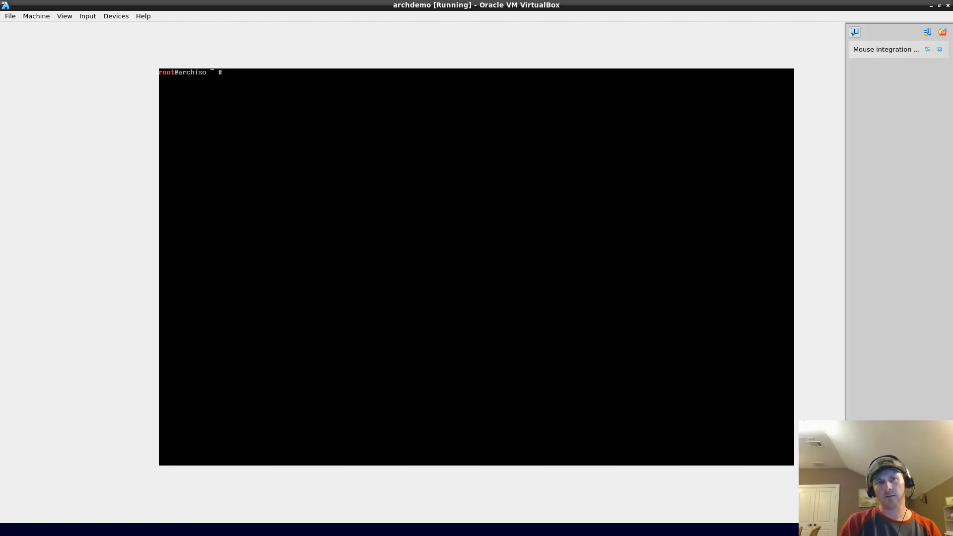
Step: Run 'archinstall' at the root prompt to open its main menu in English
key("Up")
key("Down")
type("ar")
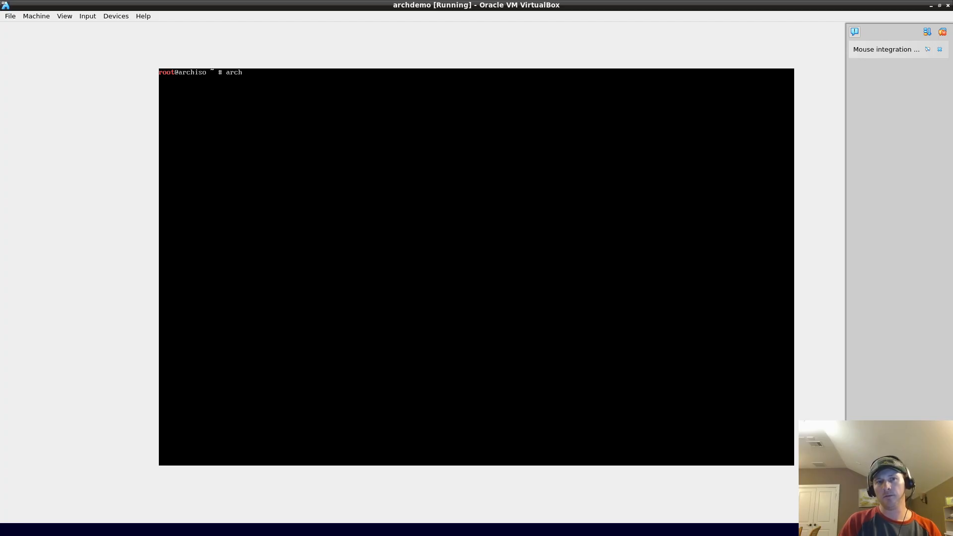
type("chinstal")
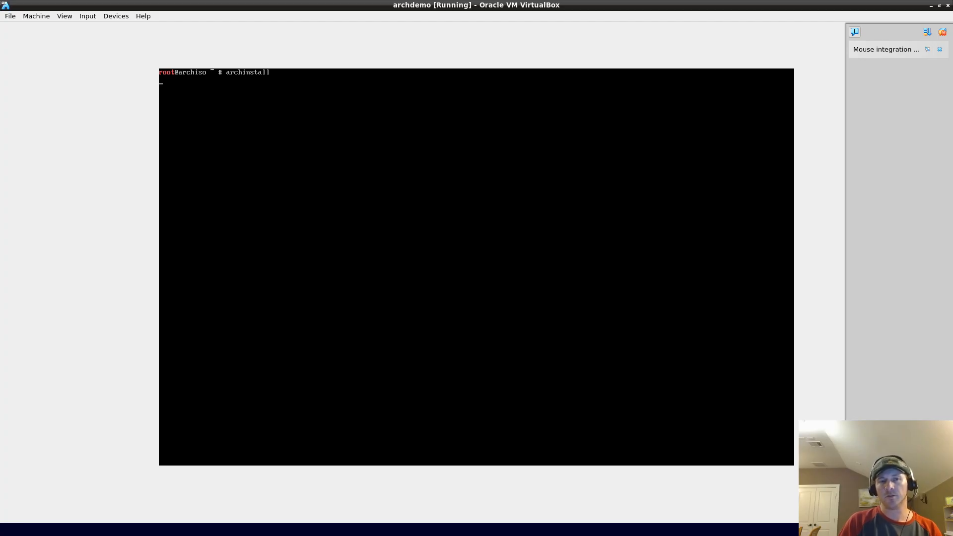
type("l")
key("Return")
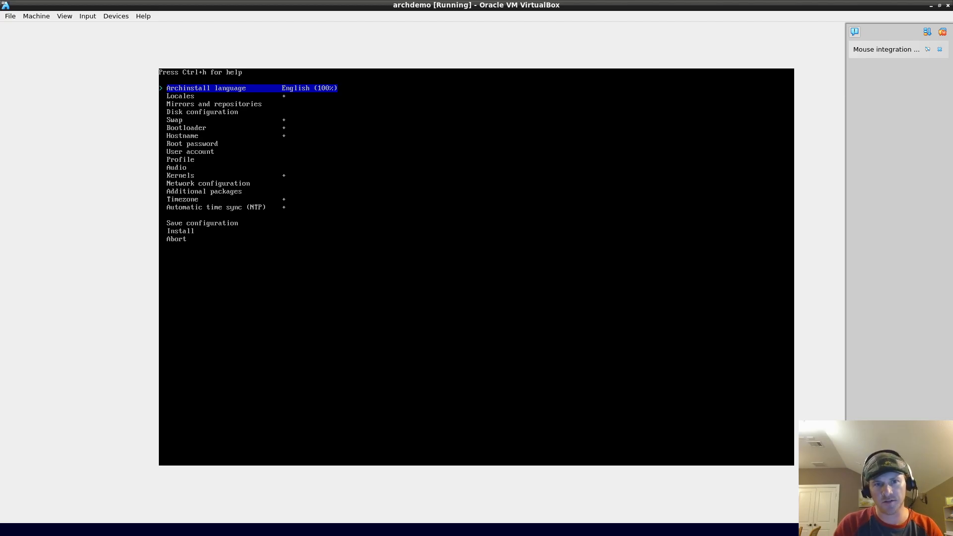
key("Down")
key("Down")
key("Down")
key("Down")
key("Down")
key("Down")
key("Down")
key("Down")
key("Down")
key("Down")
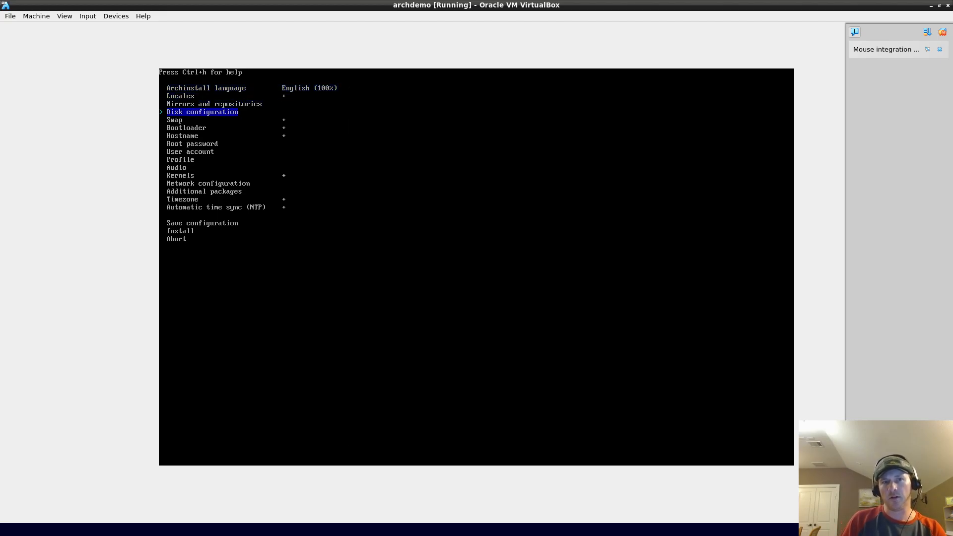
key("Up")
key("Up")
key("Up")
key("Up")
key("Up")
key("Up")
key("Up")
key("Up")
key("Up")
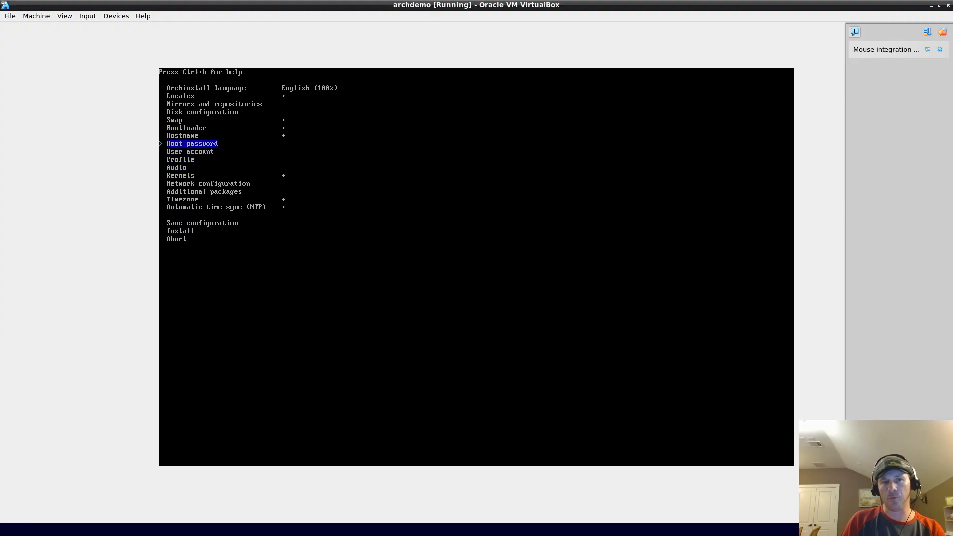
key("Up")
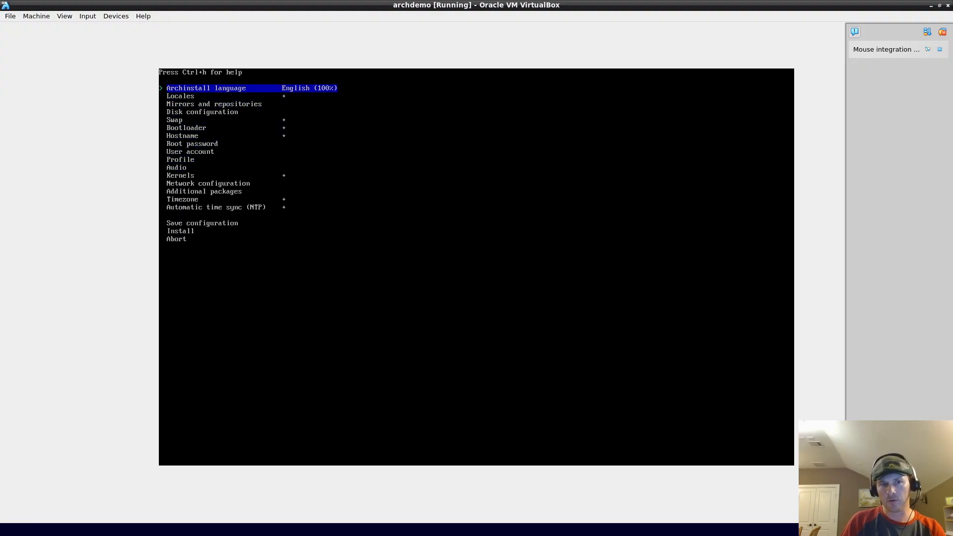
key("Down")
key("Down")
key("Down")
key("Up")
key("Up")
key("Up")
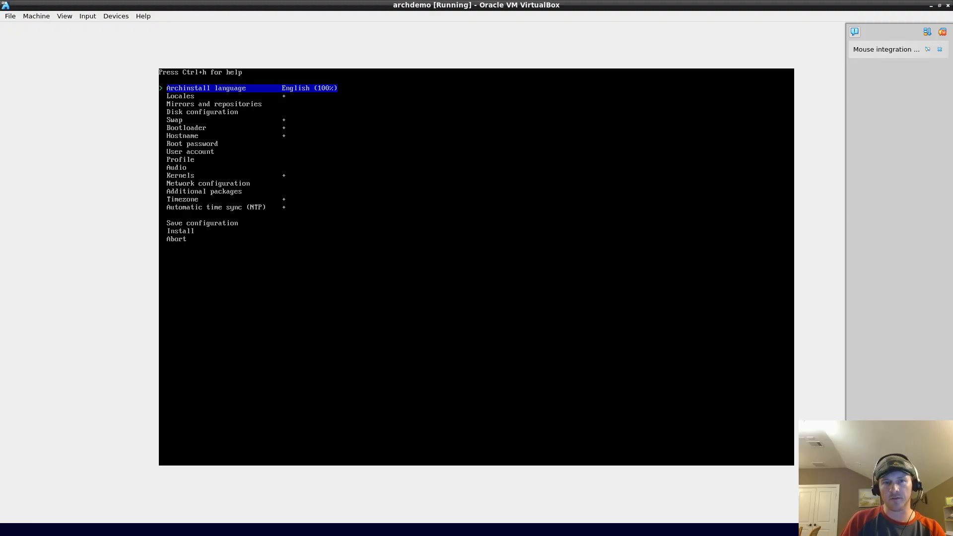
key("Return")
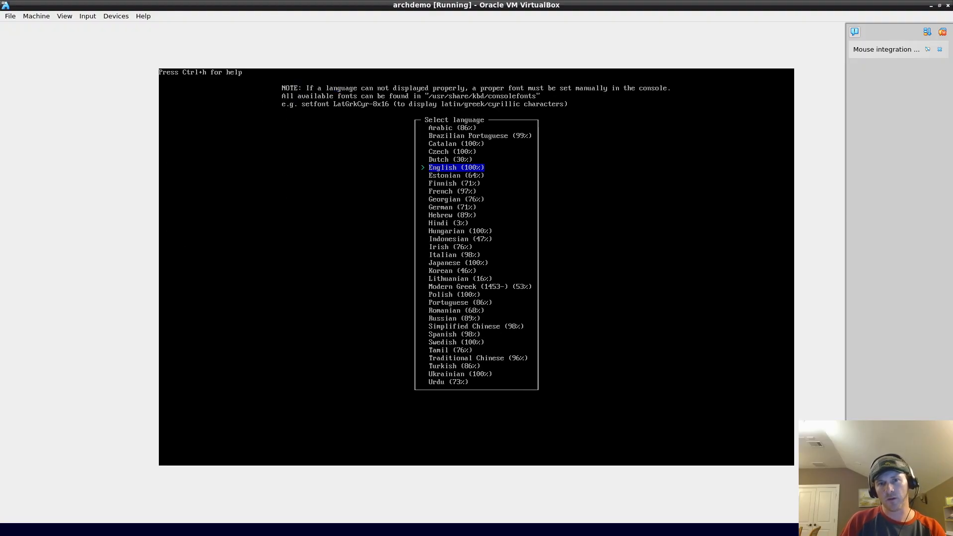
key("Down")
key("Down")
key("Down")
key("Down")
key("Up")
key("Up")
key("Up")
key("Up")
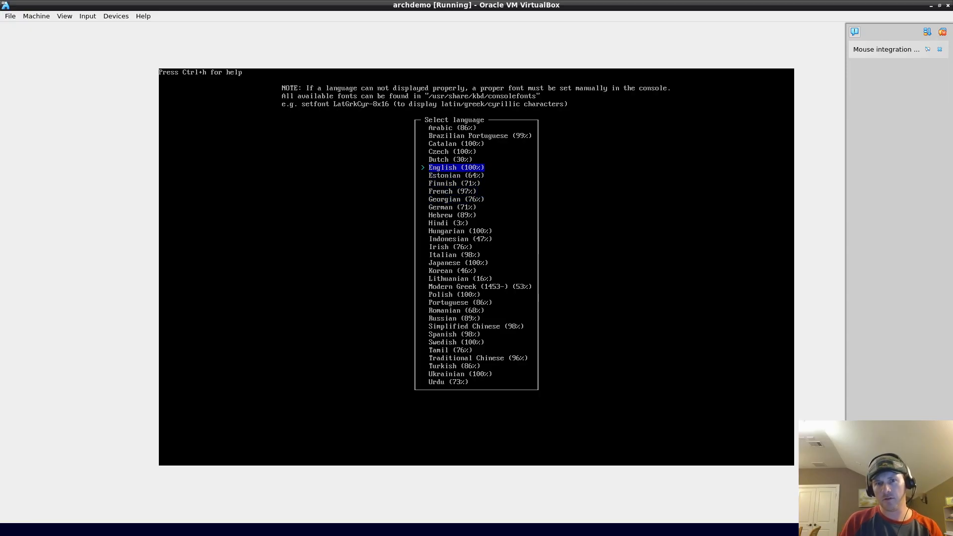
key("Return")
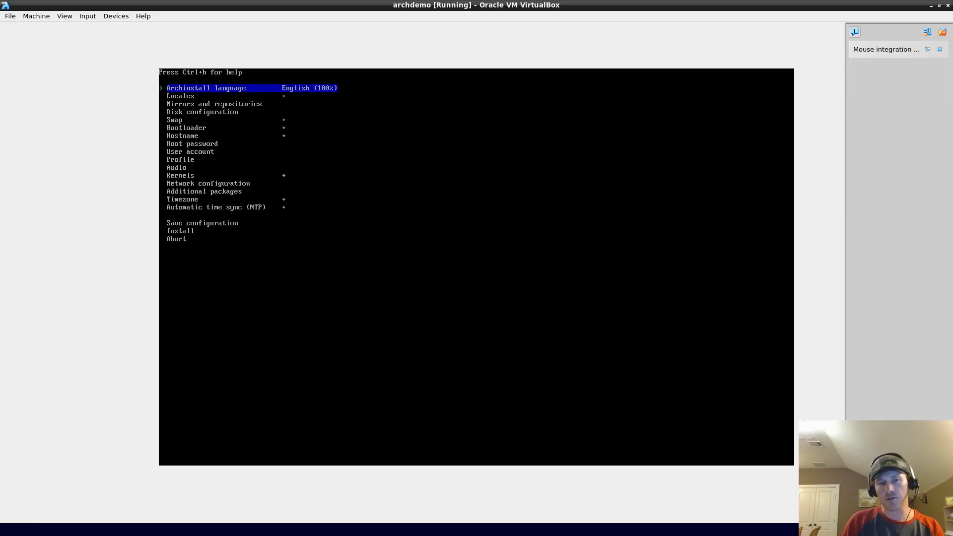
key("Return")
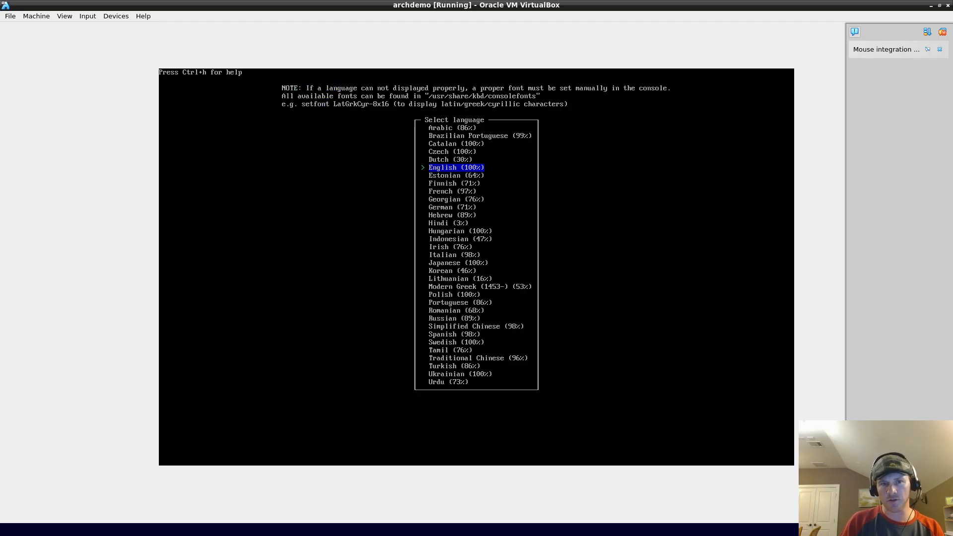
key("Down")
key("Down")
key("Down")
key("Down")
key("Down")
key("Down")
key("Down")
key("Down")
key("Down")
key("Down")
key("Down")
key("Down")
key("Down")
key("Down")
key("Down")
key("Down")
key("Down")
key("Down")
key("Down")
key("Down")
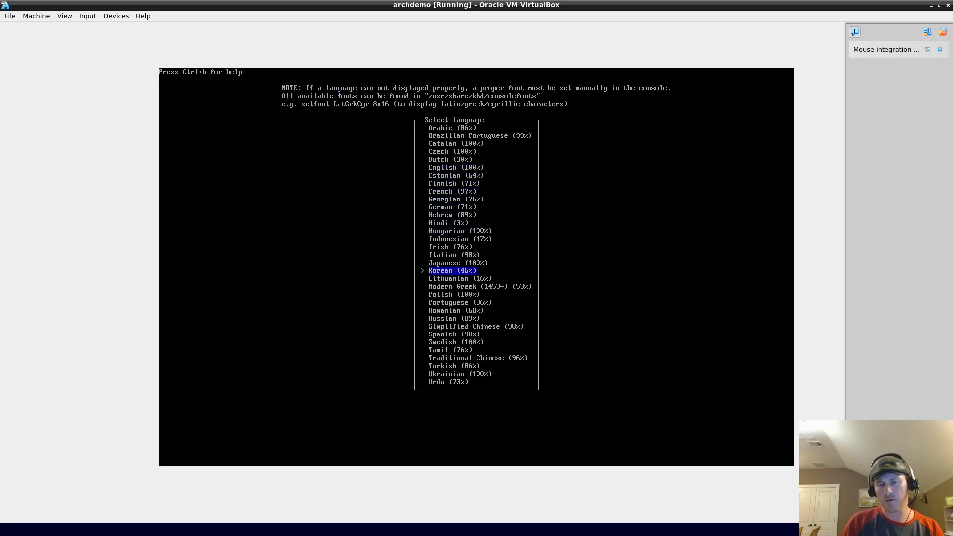
key("Down")
key("Down")
key("Down")
key("Down")
key("Down")
key("Down")
key("Down")
key("Down")
key("Down")
key("Down")
key("Down")
key("Up")
key("Up")
key("Up")
key("Up")
key("Up")
key("Up")
key("Up")
key("Up")
key("Up")
key("Up")
key("Up")
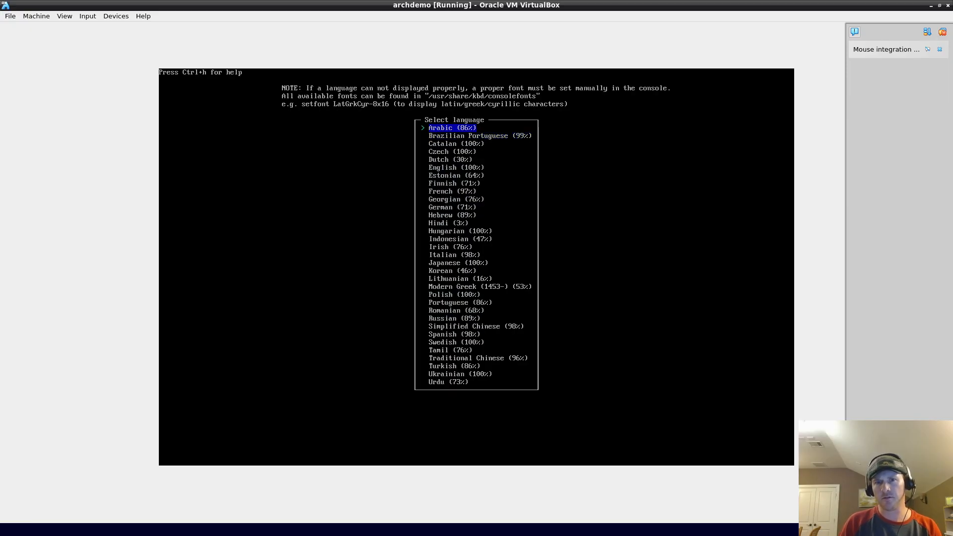
key("Escape")
key("Down")
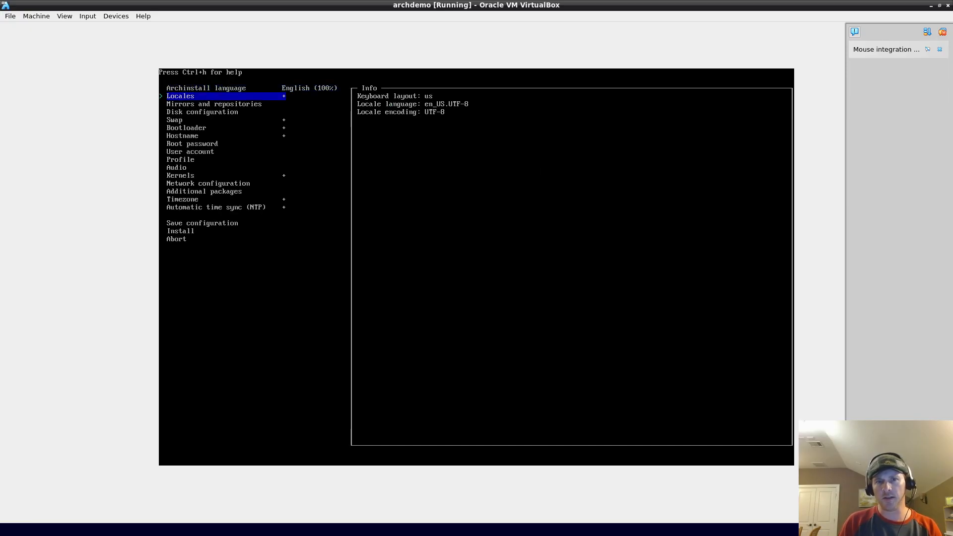
Step: Open the Locales settings and browse the keyboard layouts, leaving the layout at us
key("Return")
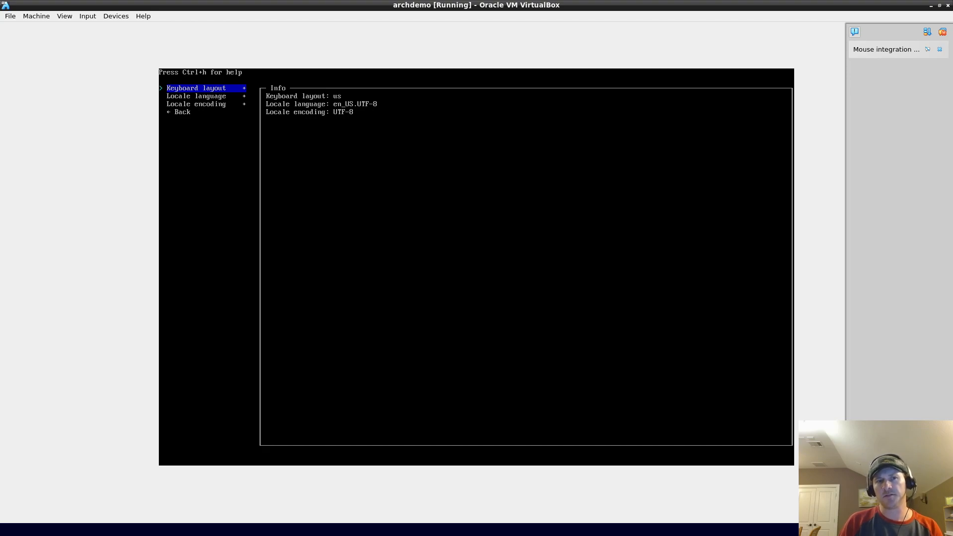
key("Down")
key("Down")
key("Up")
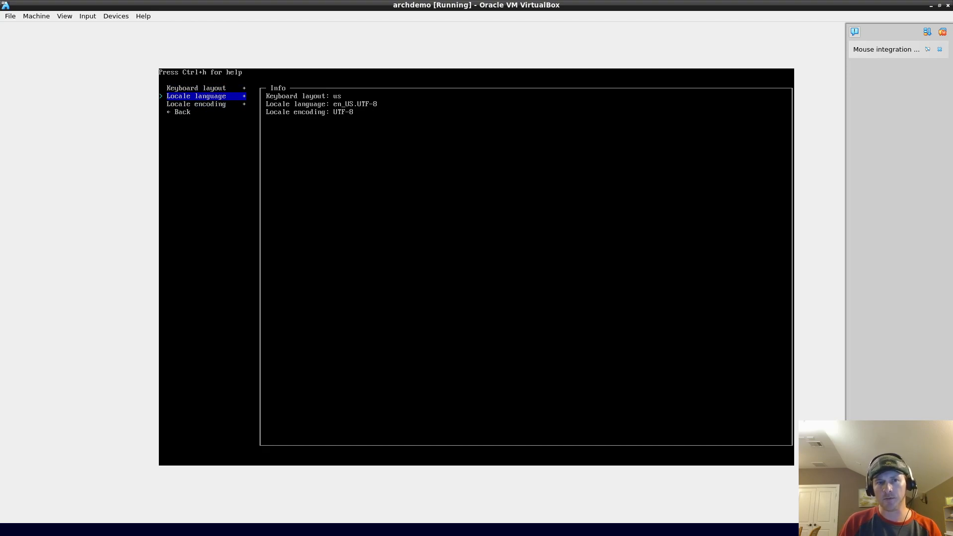
key("Up")
key("Return")
key("Up")
key("Up")
key("Up")
key("Up")
key("Up")
key("Down")
key("Down")
key("Down")
key("Down")
key("Down")
key("Down")
key("Down")
key("Up")
key("Up")
key("Up")
key("Up")
key("Up")
key("Up")
key("Up")
key("Up")
key("Up")
key("Up")
key("Up")
key("Up")
key("Up")
key("Up")
key("Up")
key("Up")
key("Up")
key("Up")
key("Up")
key("Up")
key("Up")
key("Up")
key("Up")
key("Up")
key("Up")
key("Up")
key("Up")
key("Up")
key("Up")
key("Up")
key("Down")
key("Down")
key("Down")
key("Down")
key("Down")
key("Down")
key("Down")
key("Down")
key("Down")
key("Down")
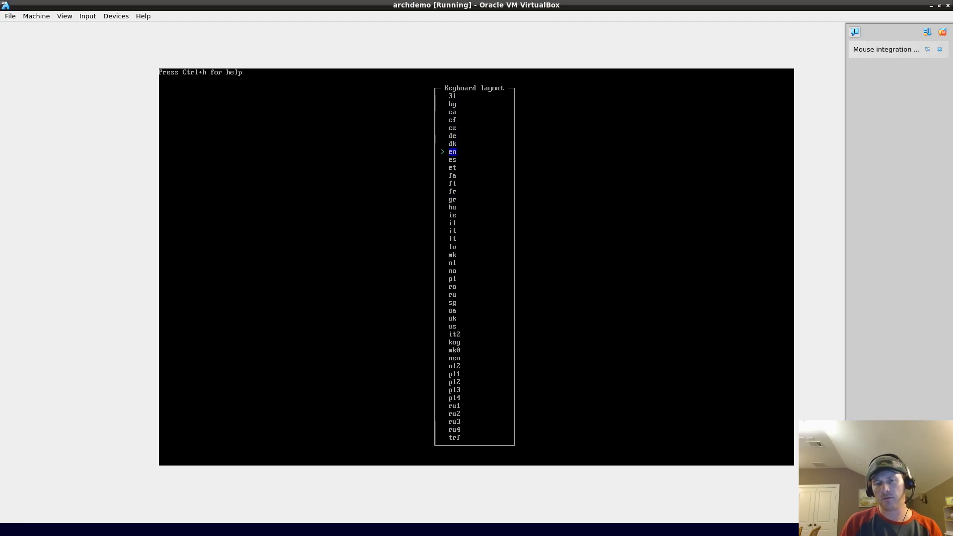
key("Escape")
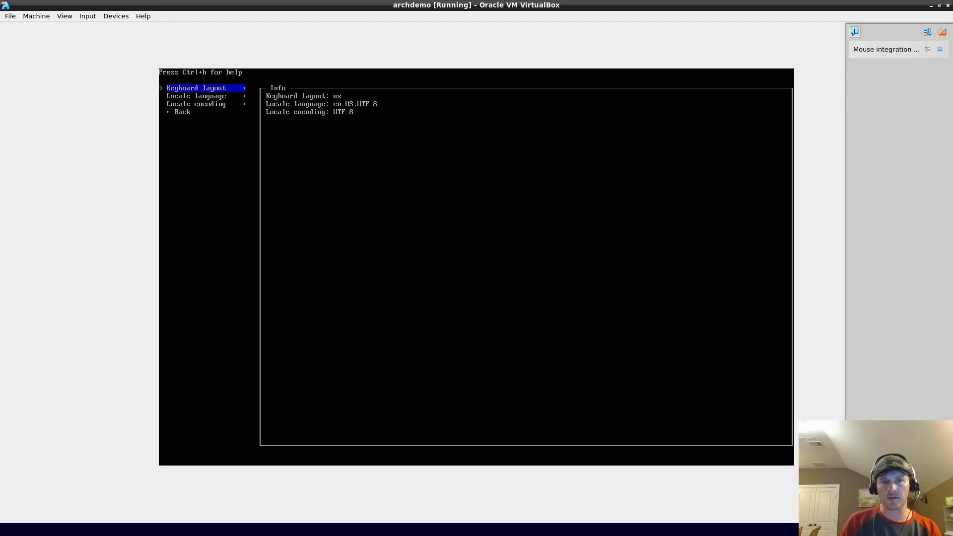
Step: Set the keyboard layout to es
key("Return")
key("Up")
key("Up")
key("Up")
key("Up")
key("Up")
key("Up")
key("Up")
key("Up")
key("Up")
key("Up")
key("Up")
key("Up")
key("Up")
key("Up")
key("Up")
key("Up")
key("Up")
key("Up")
key("Up")
key("Up")
key("Up")
key("Up")
key("Up")
key("Down")
key("Down")
key("Down")
key("Down")
key("Down")
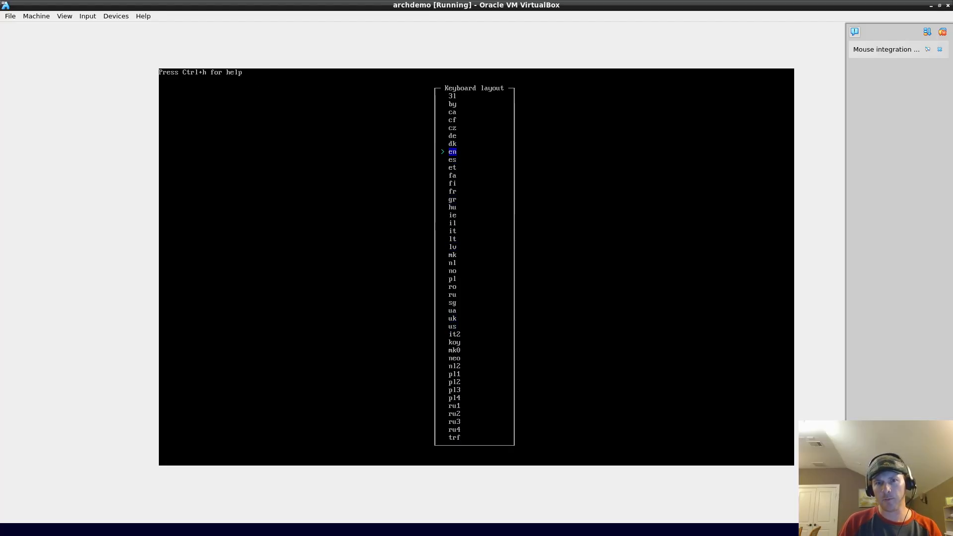
key("Up")
key("Up")
key("Up")
key("Up")
key("Down")
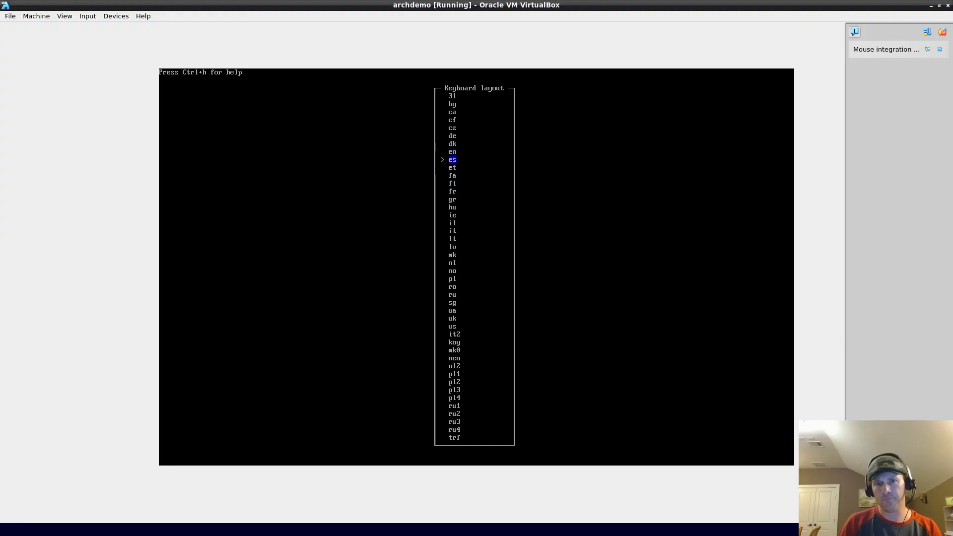
key("Return")
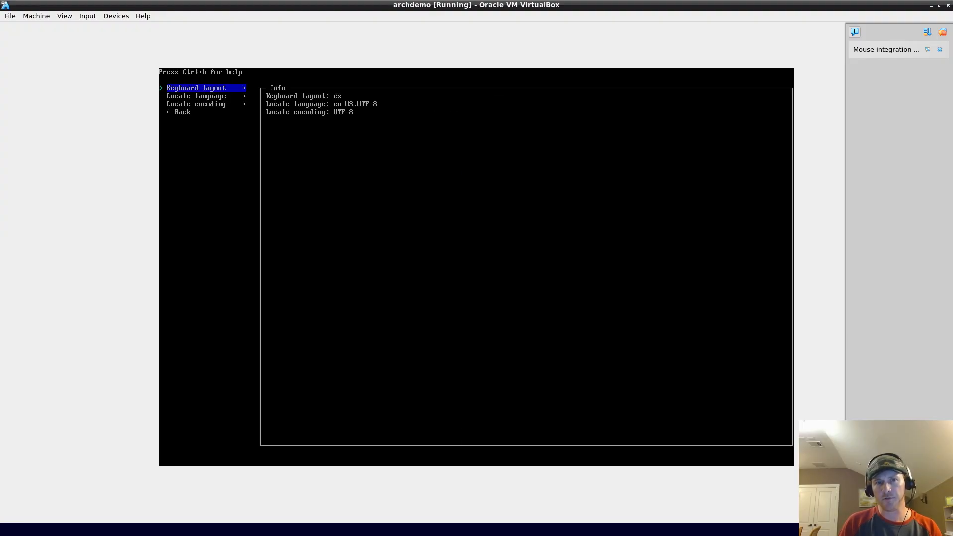
Step: Change the keyboard layout from es to en
key("Return")
key("Up")
key("Up")
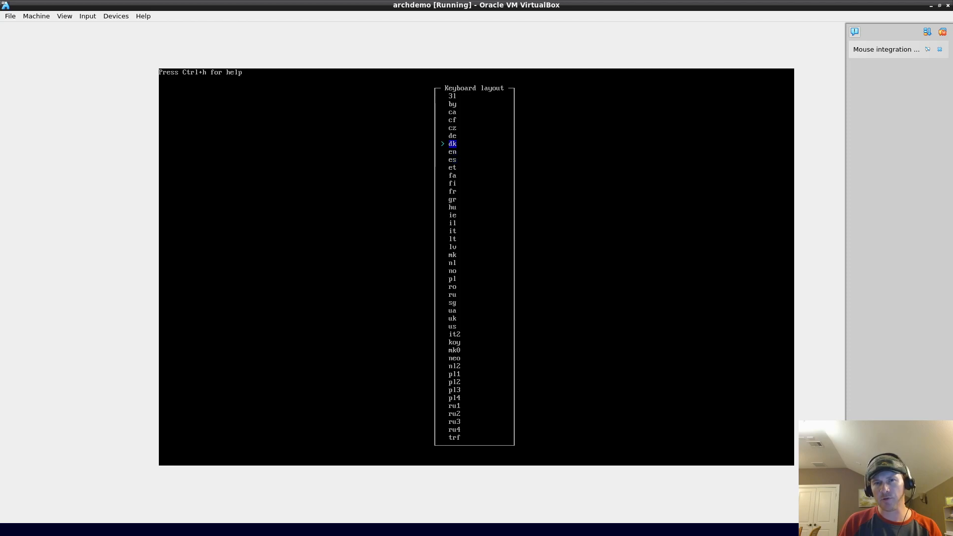
key("Down")
key("Down")
key("Down")
key("Up")
key("Up")
key("Up")
key("Down")
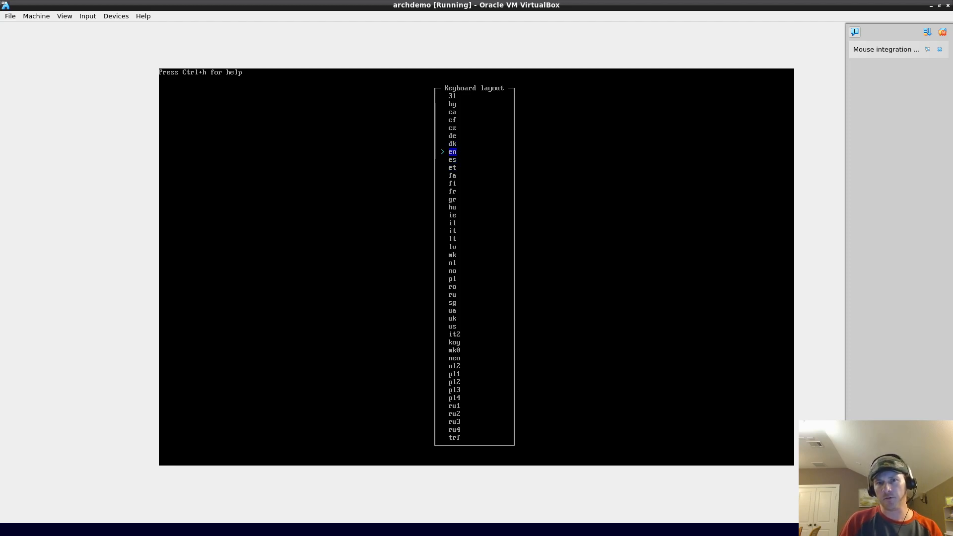
key("Return")
key("Down")
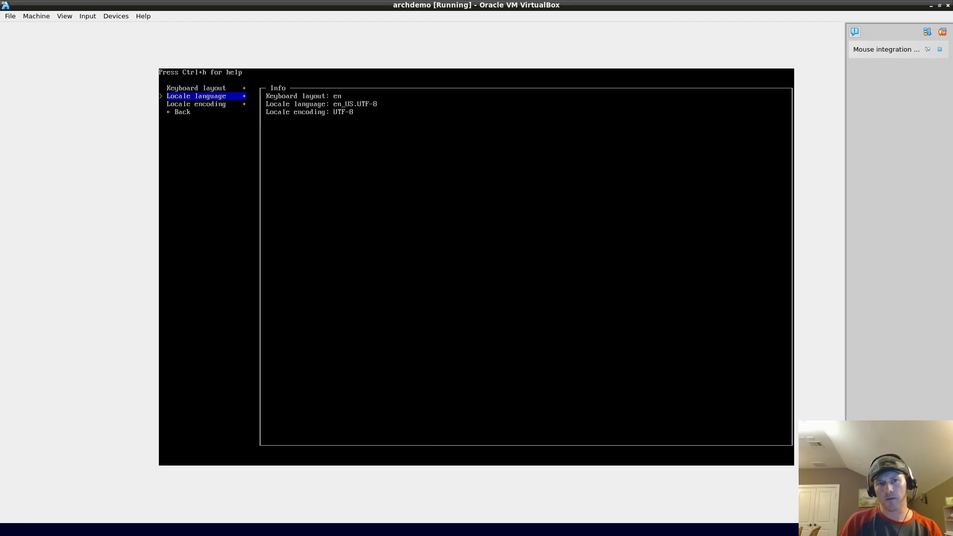
Step: Browse the English locales and keep en_US.UTF-8 as the locale language
key("Return")
key("Up")
key("Down")
key("Up")
key("Down")
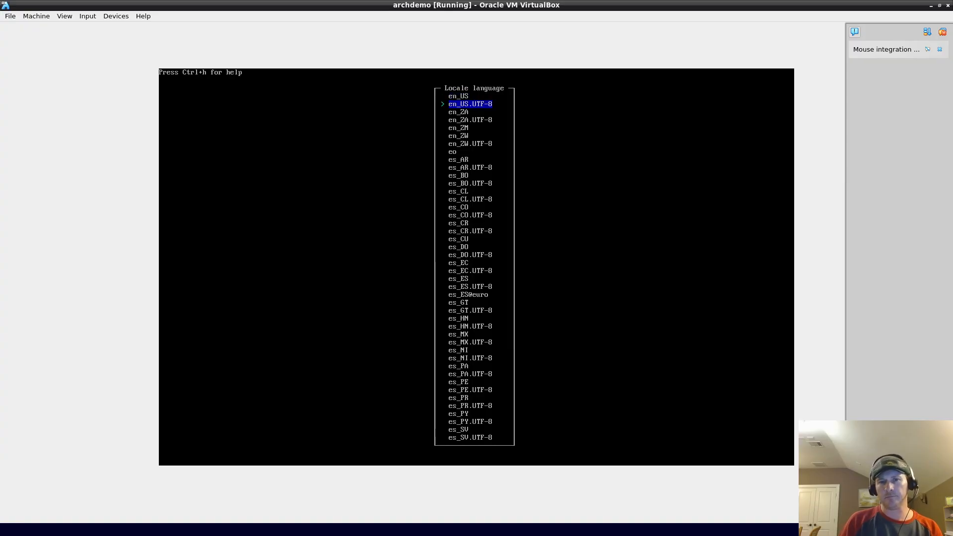
key("Down")
key("Down")
key("Down")
key("Up")
key("Up")
key("Up")
key("Up")
key("Up")
key("Up")
key("Up")
key("Up")
key("Up")
key("Up")
key("Up")
key("Up")
key("Up")
key("Up")
key("Up")
key("Up")
key("Up")
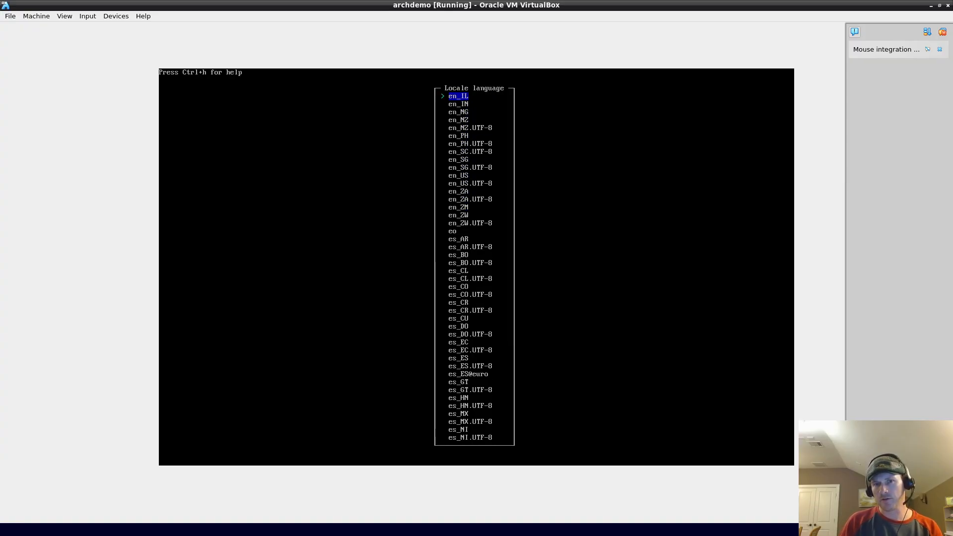
key("Up")
key("Down")
key("Down")
key("Down")
key("Up")
key("Up")
key("Up")
key("Up")
key("Up")
key("Down")
key("Down")
key("Down")
key("Down")
key("Down")
key("Down")
key("Down")
key("Down")
key("Down")
key("Down")
key("Down")
key("Down")
key("Down")
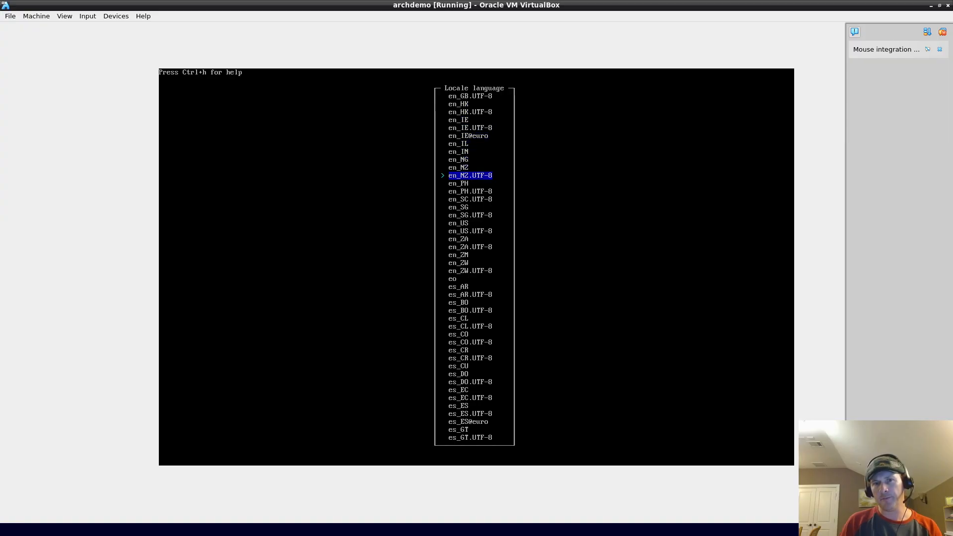
key("Down")
key("Down")
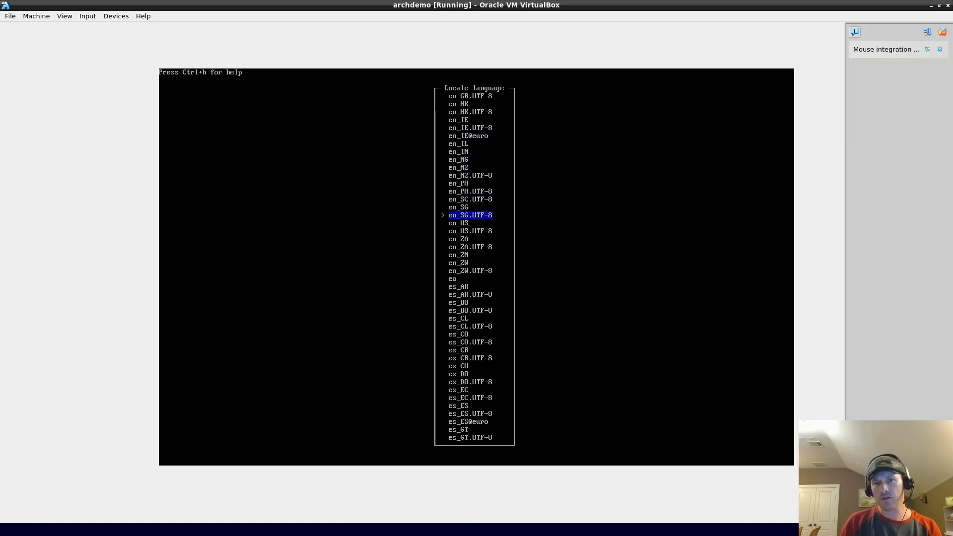
key("Down")
key("Down")
key("Down")
key("Down")
key("Down")
key("Down")
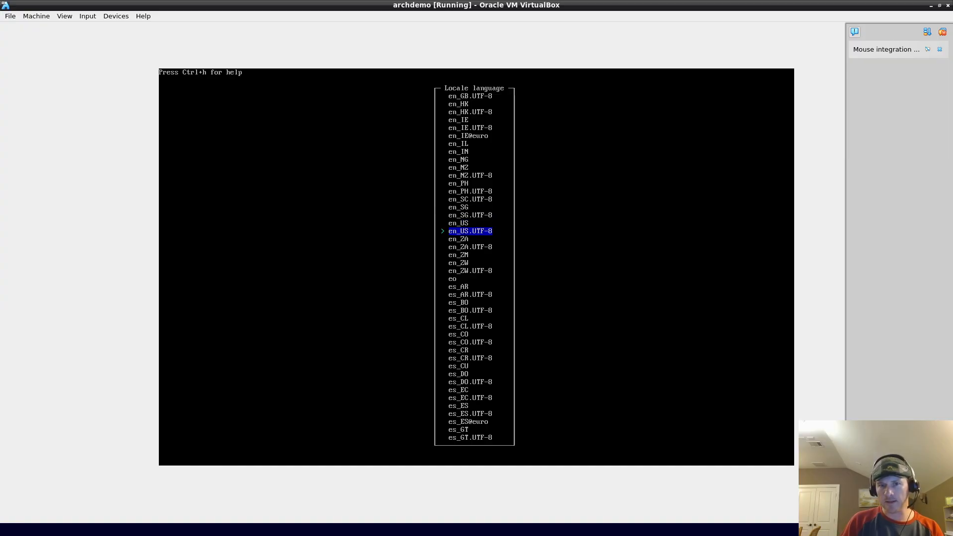
key("Up")
key("Up")
key("Up")
key("Up")
key("Up")
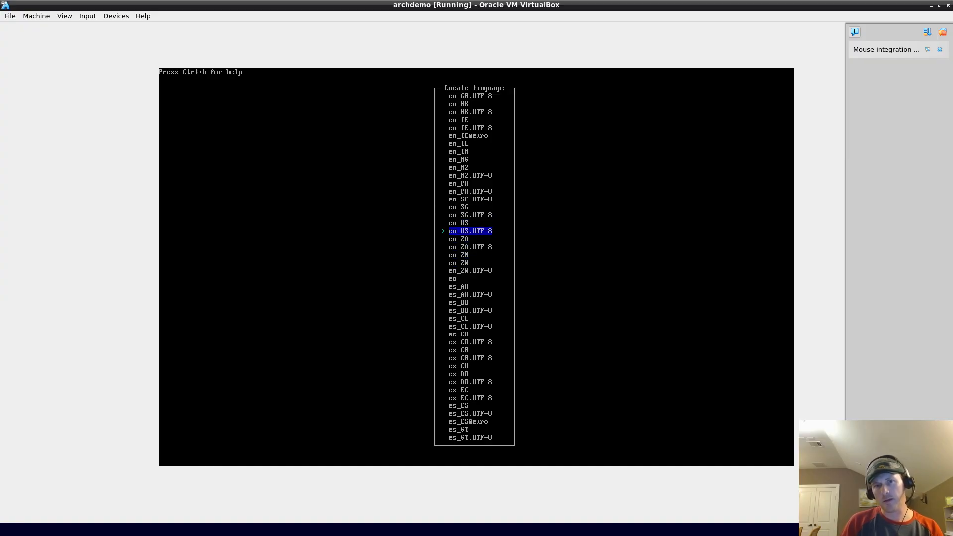
key("Down")
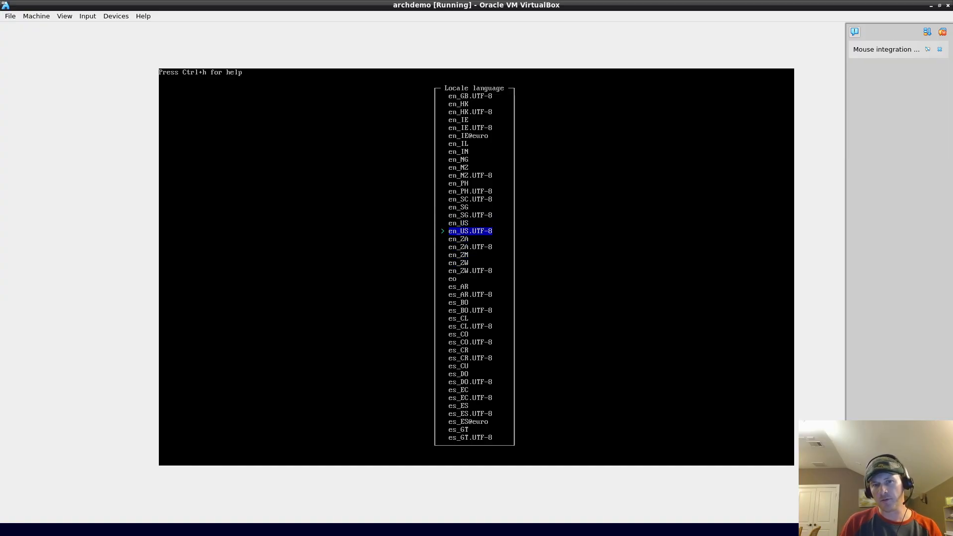
key("Return")
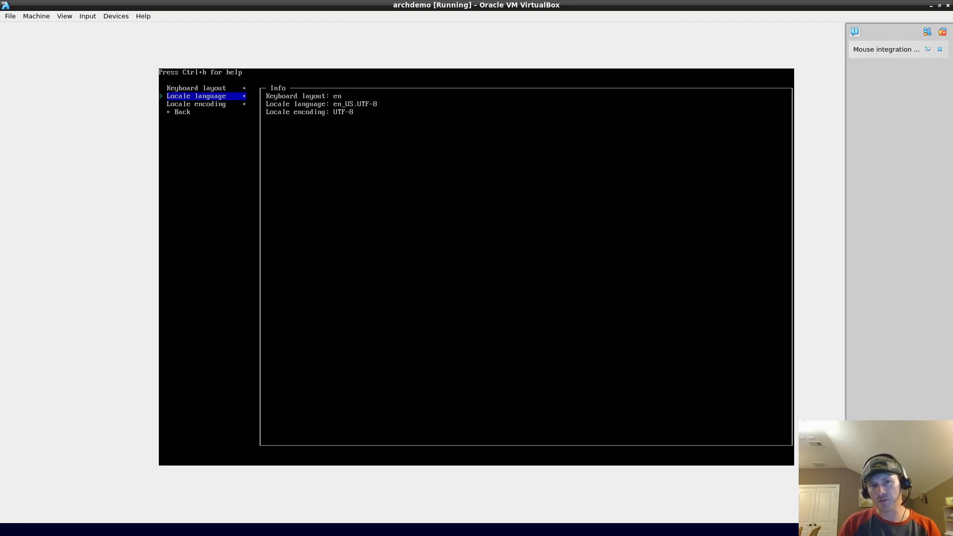
Step: Keep UTF-8 as the locale encoding and go back to the main installer menu
key("Down")
key("Return")
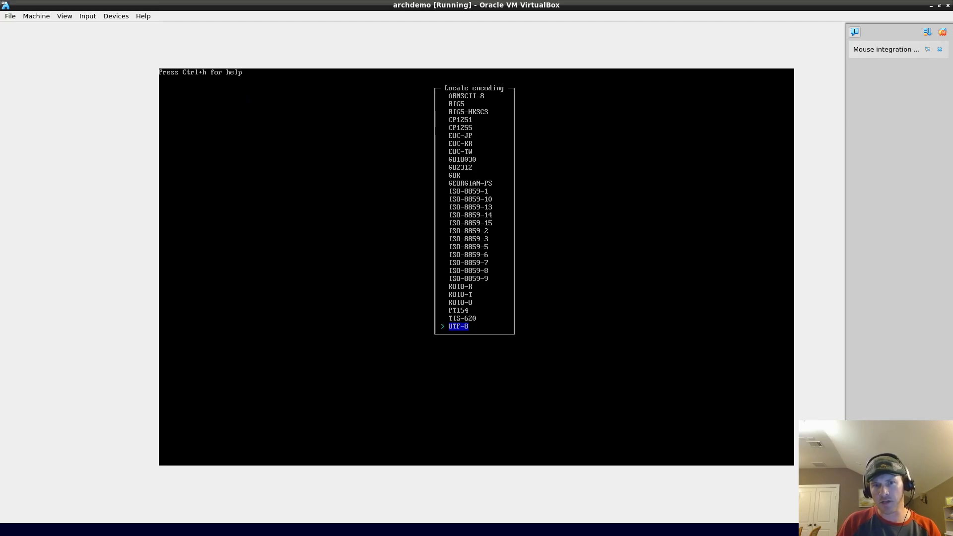
key("Return")
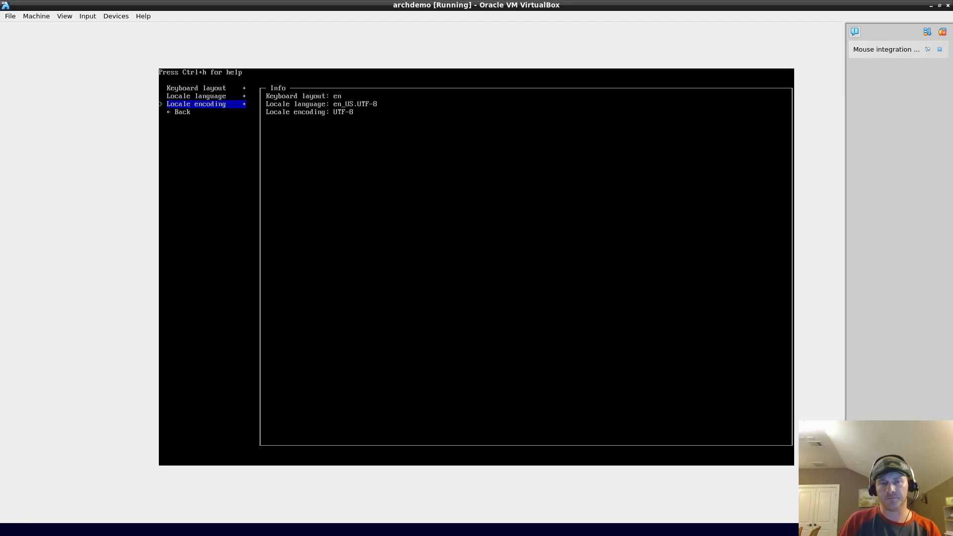
key("Up")
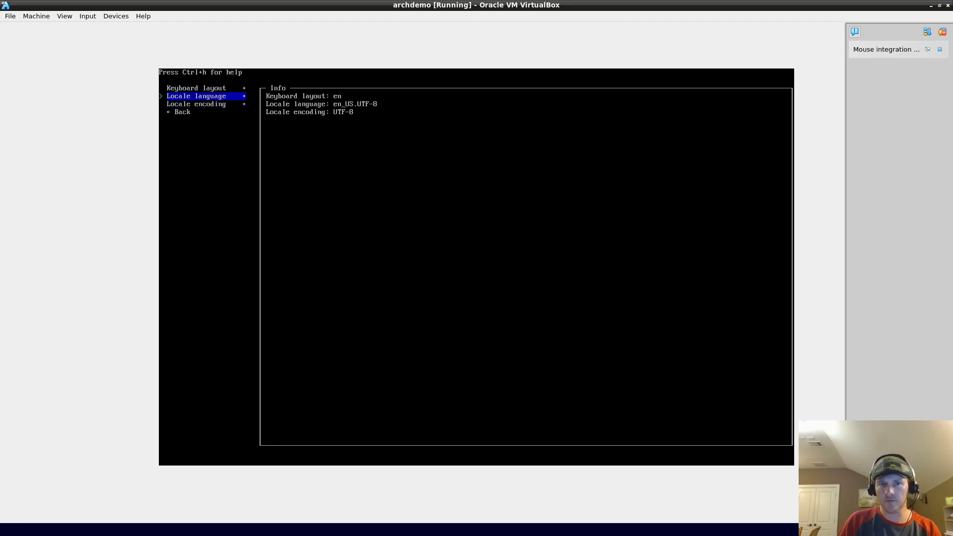
key("Down")
key("Down")
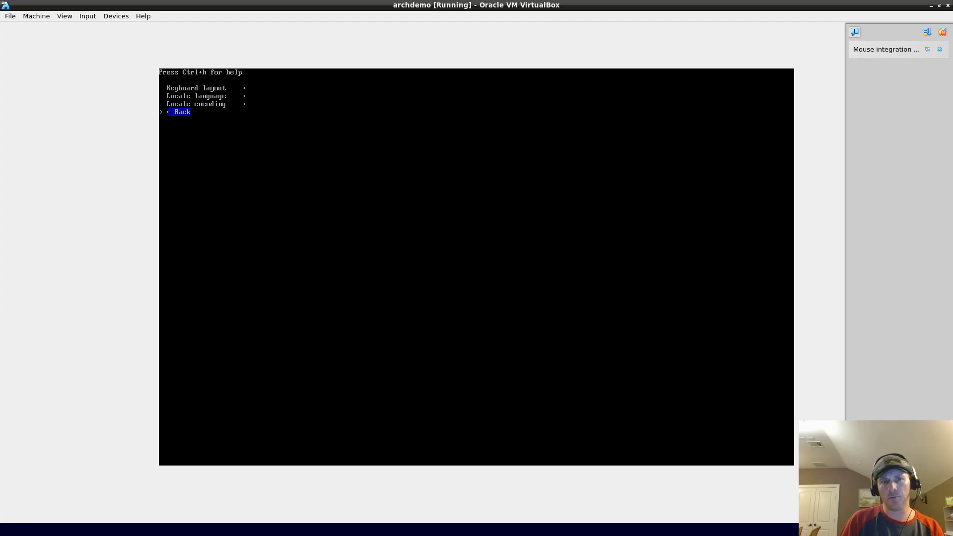
key("Return")
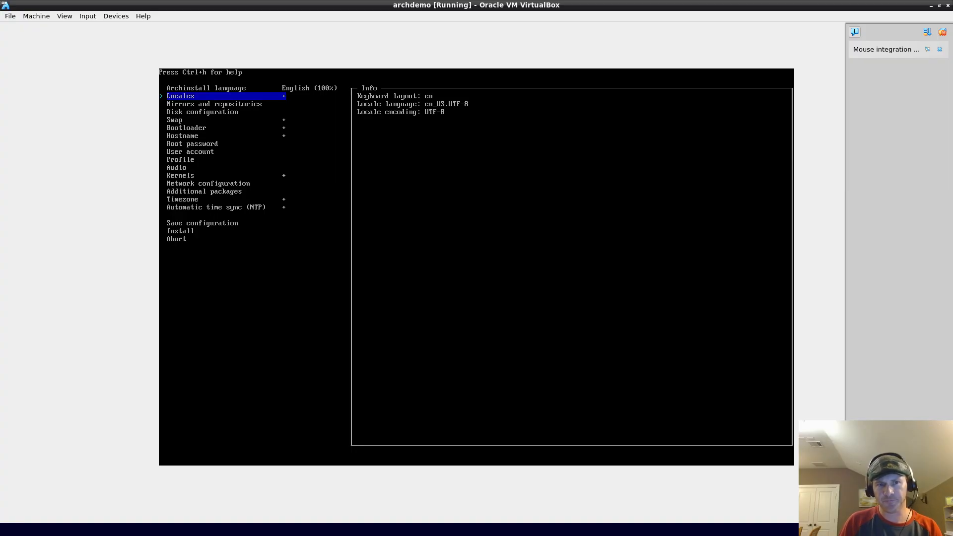
Step: Open the mirror region list under Mirrors and repositories
key("Down")
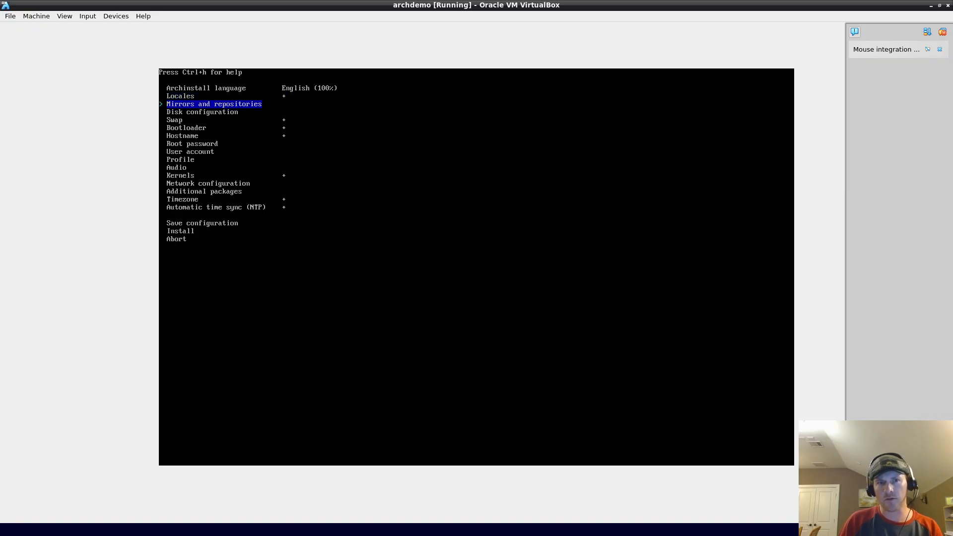
key("Return")
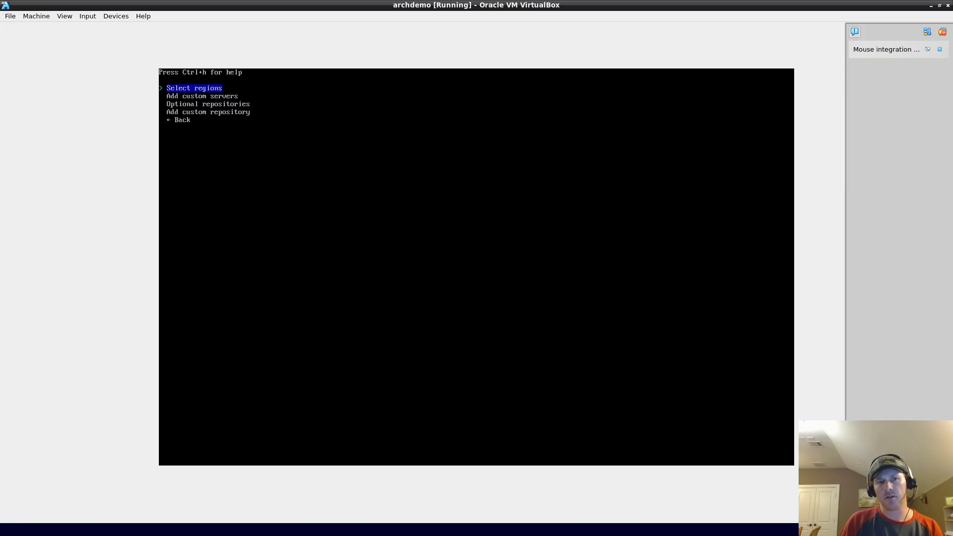
key("Down")
key("Down")
key("Down")
key("Down")
key("Return")
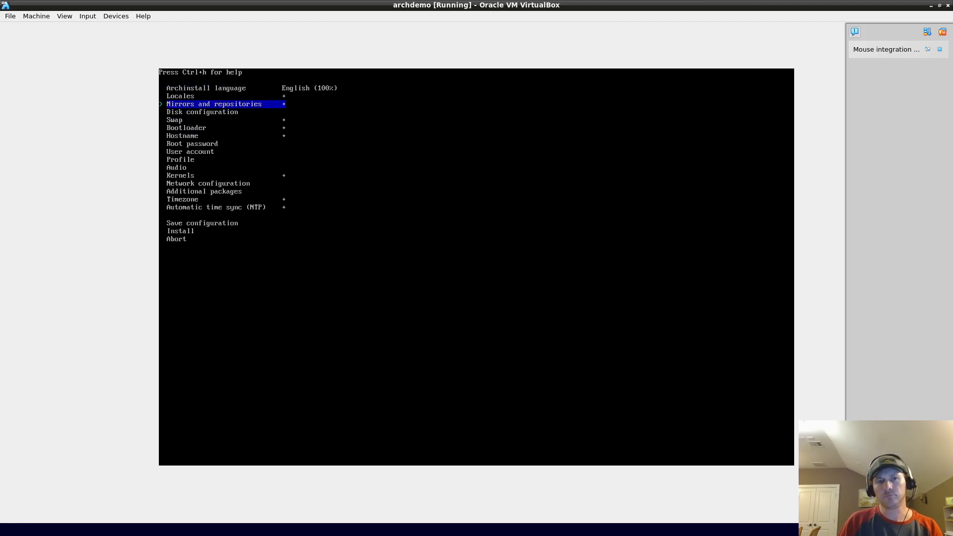
key("Down")
key("Up")
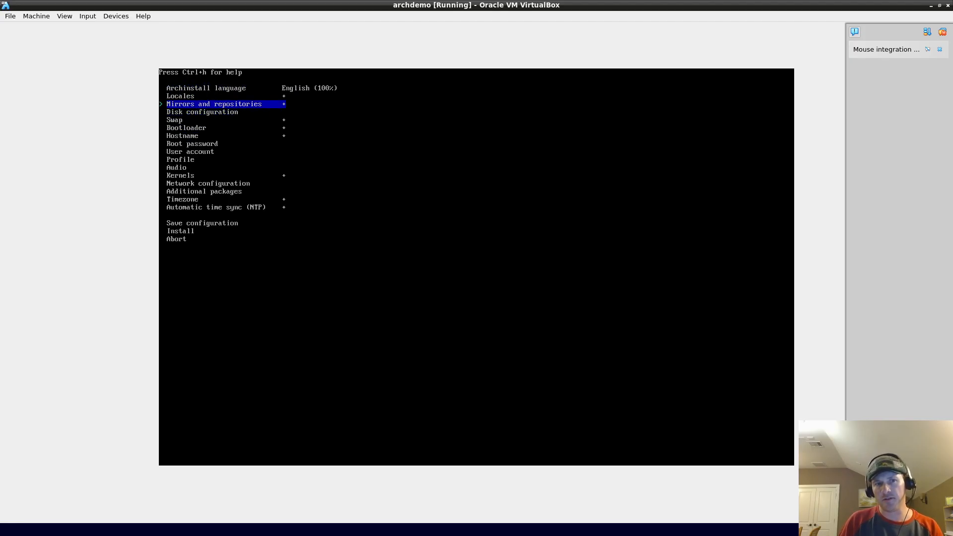
key("Return")
key("Down")
key("Up")
key("Return")
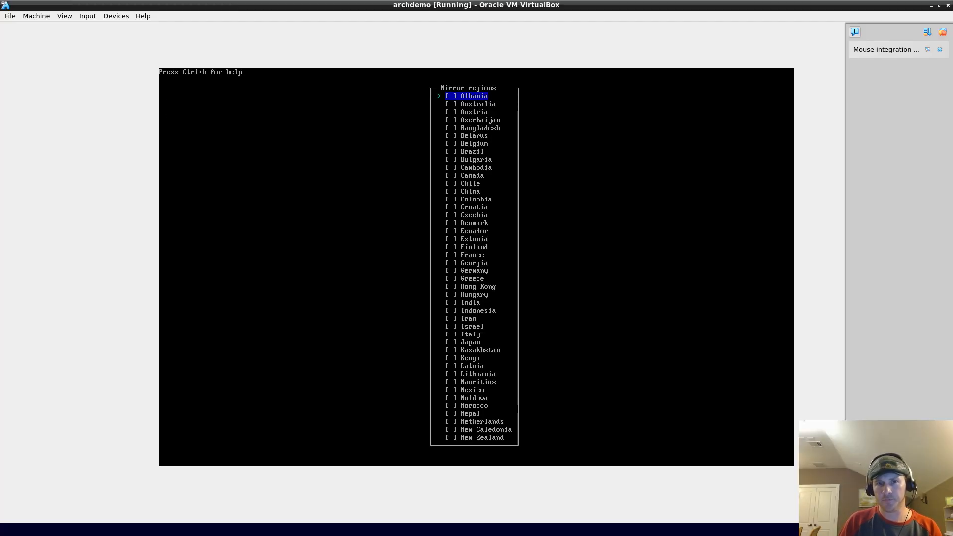
Step: Browse the regions and confirm United Kingdom as the mirror region
key("Up")
key("Up")
key("Up")
key("Up")
key("Up")
key("Up")
key("Up")
key("Up")
key("Up")
key("Up")
key("Up")
key("Up")
key("Up")
key("Up")
key("Up")
key("Up")
key("Up")
key("Up")
key("Up")
key("Up")
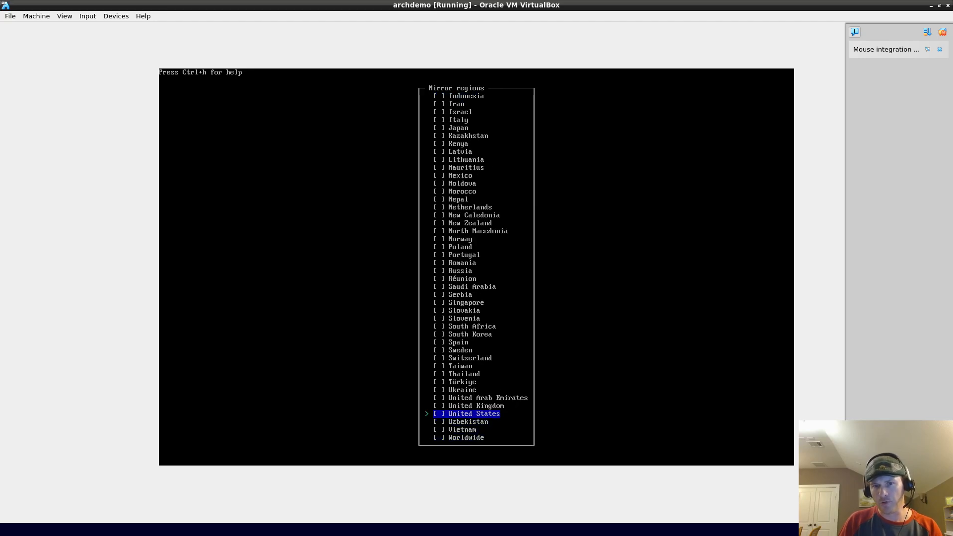
key("Down")
key("Down")
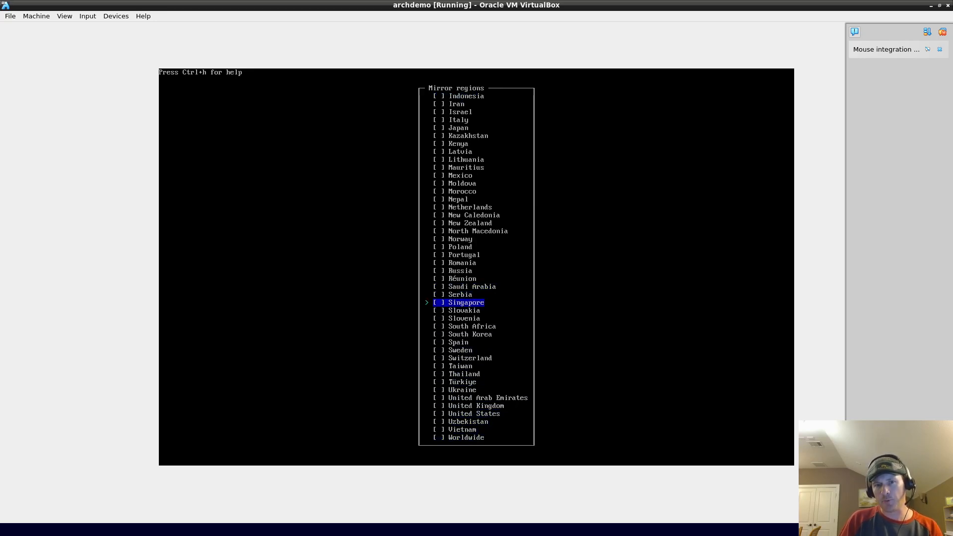
key("Up")
key("Up")
key("Up")
key("Up")
key("Up")
key("Up")
key("Up")
key("Up")
key("Up")
key("Up")
key("Up")
key("Up")
key("Up")
key("Up")
key("Up")
key("Down")
key("Down")
key("Down")
key("Down")
key("Down")
key("Down")
key("Down")
key("Down")
key("Down")
key("Down")
key("Down")
key("Down")
key("Down")
key("Down")
key("Down")
key("Down")
key("Down")
key("Down")
key("Down")
key("Down")
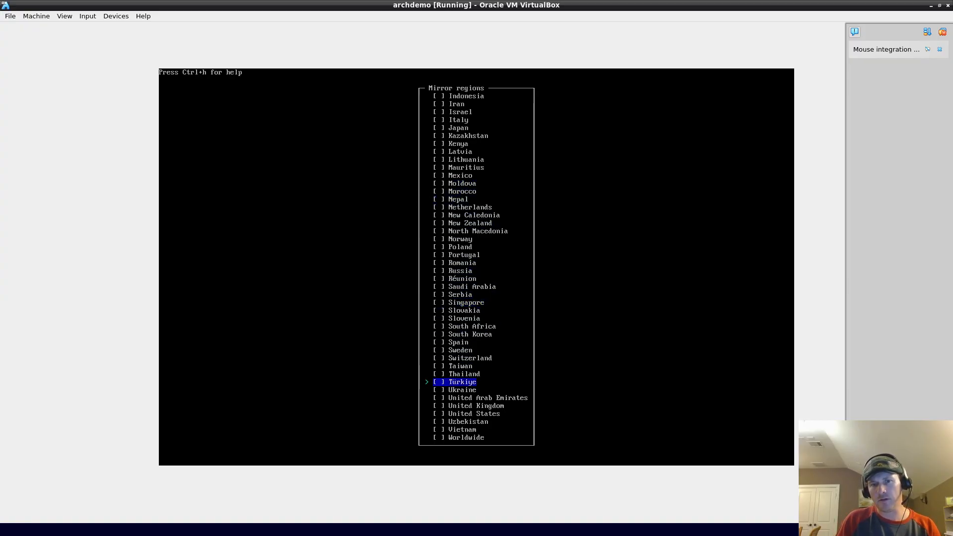
key("Up")
key("Up")
key("Up")
key("Up")
key("Up")
key("Up")
key("Up")
key("Up")
key("Up")
key("Up")
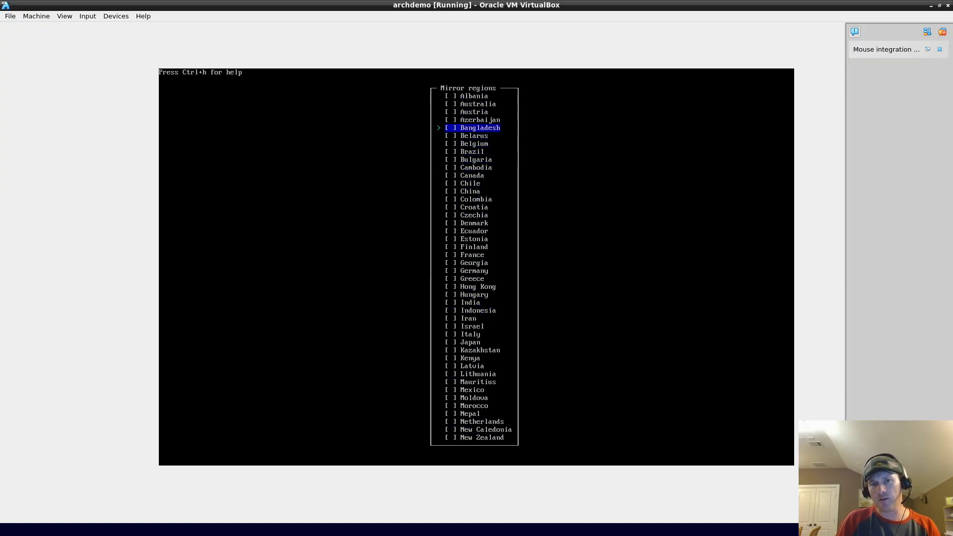
key("Up")
key("Up")
key("Up")
key("Up")
key("Up")
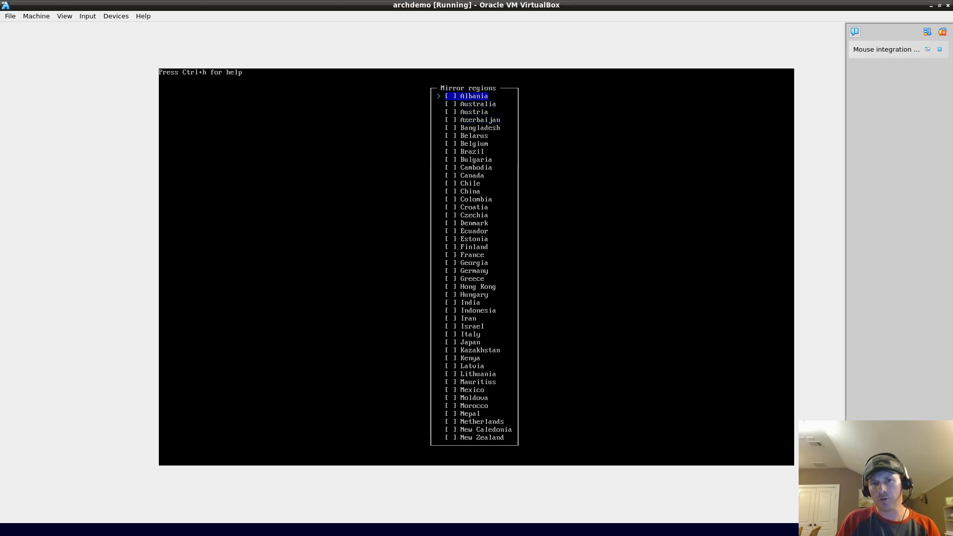
key("Up")
key("Up")
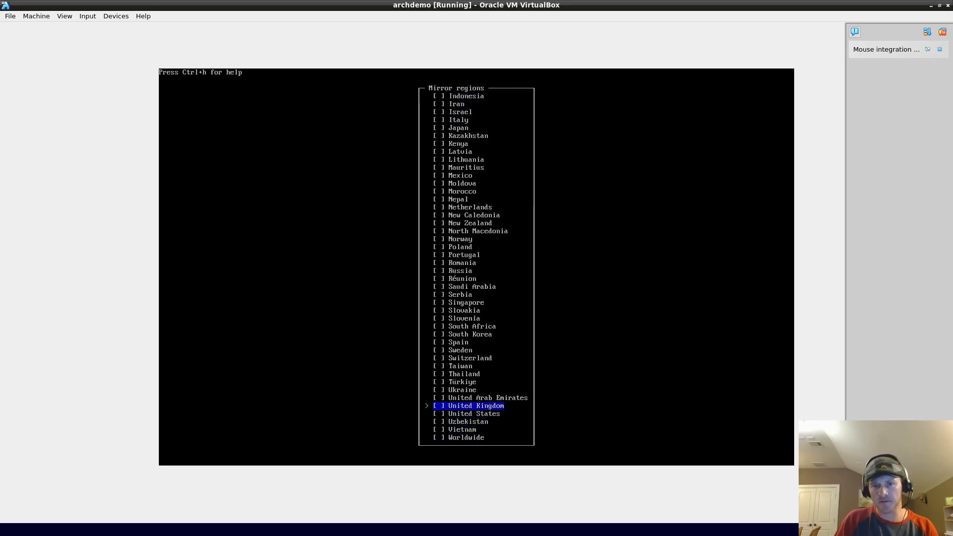
key("Down")
key("Down")
key("Up")
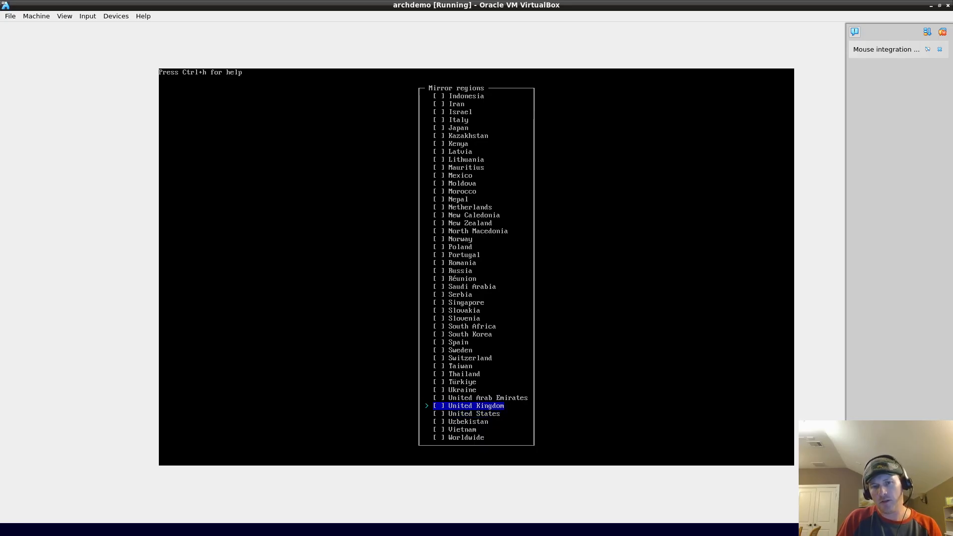
key("Down")
key("Down")
key("Up")
key("Up")
key("Down")
key("Up")
key("Up")
key("Down")
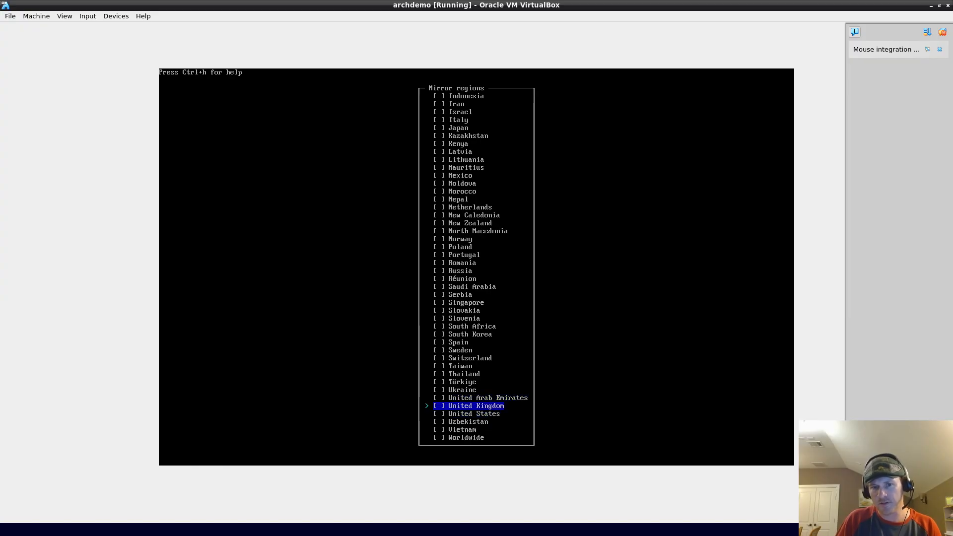
key("Return")
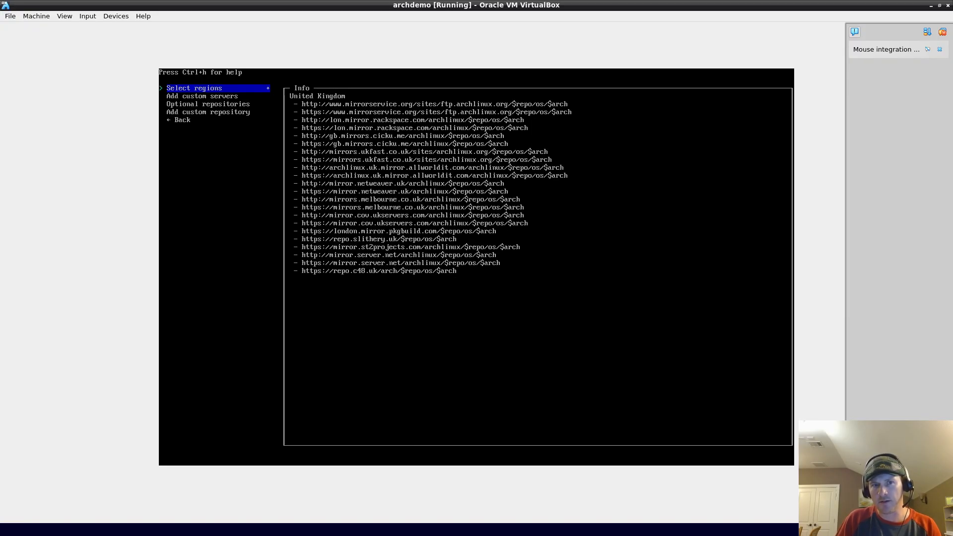
Step: Reopen the mirror region list twice, leaving United Kingdom selected
key("Down")
key("Down")
key("Down")
key("Down")
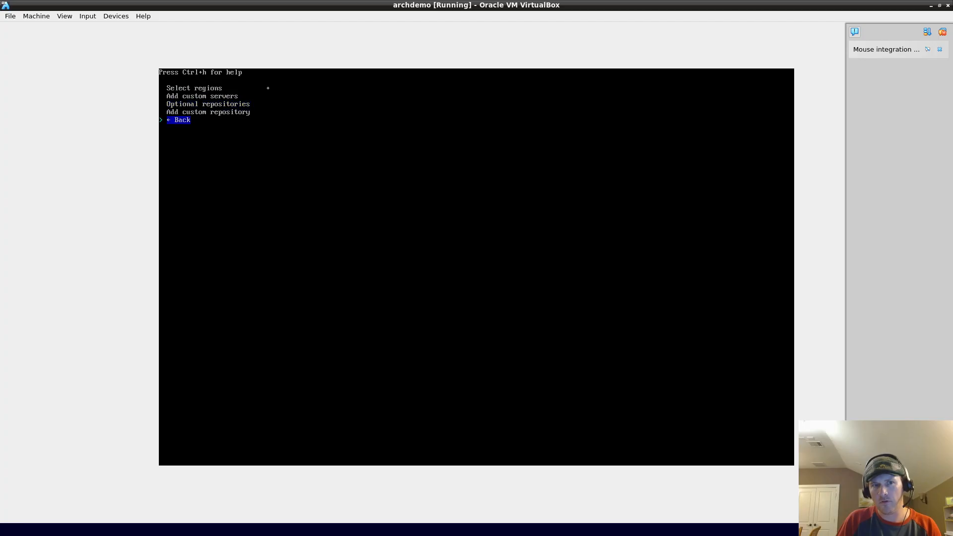
key("Return")
key("Return")
key("Down")
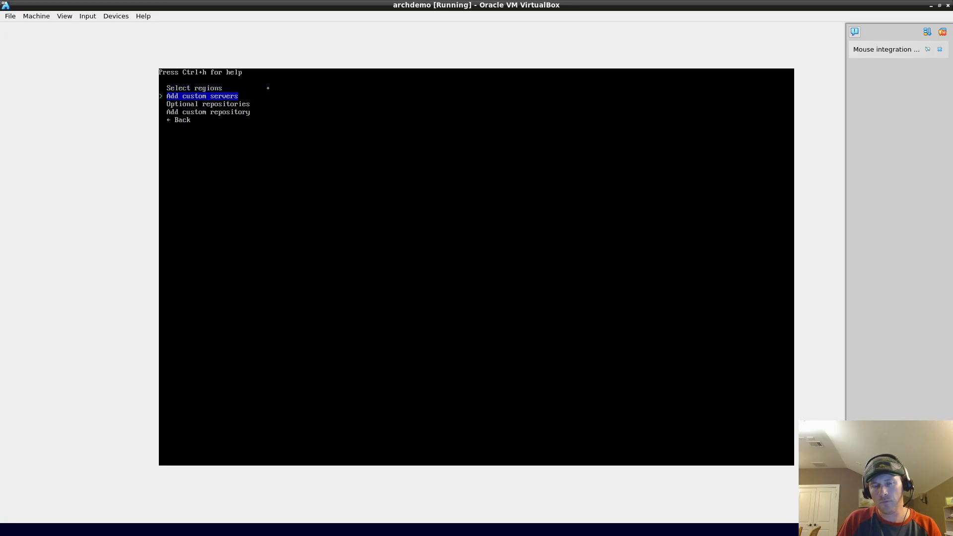
key("Up")
key("Return")
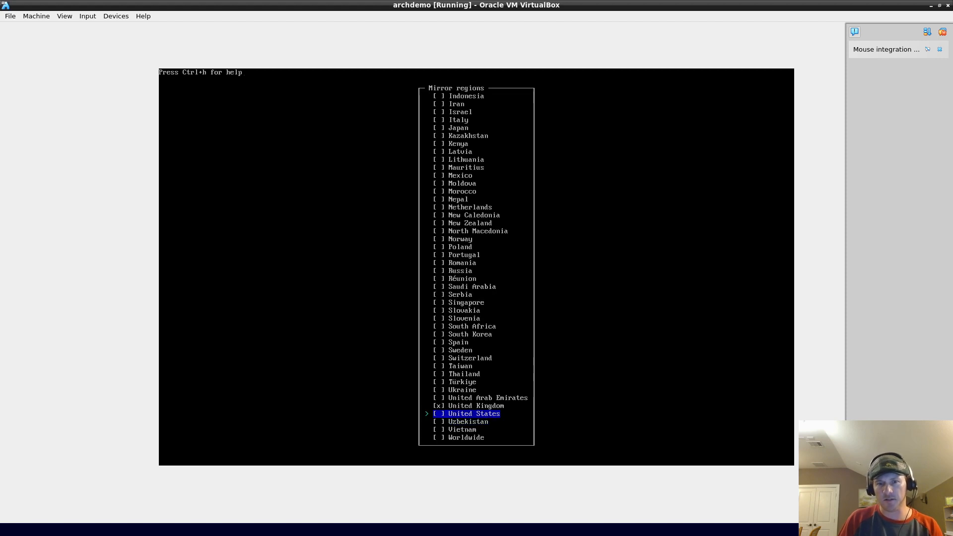
key("Up")
key("Return")
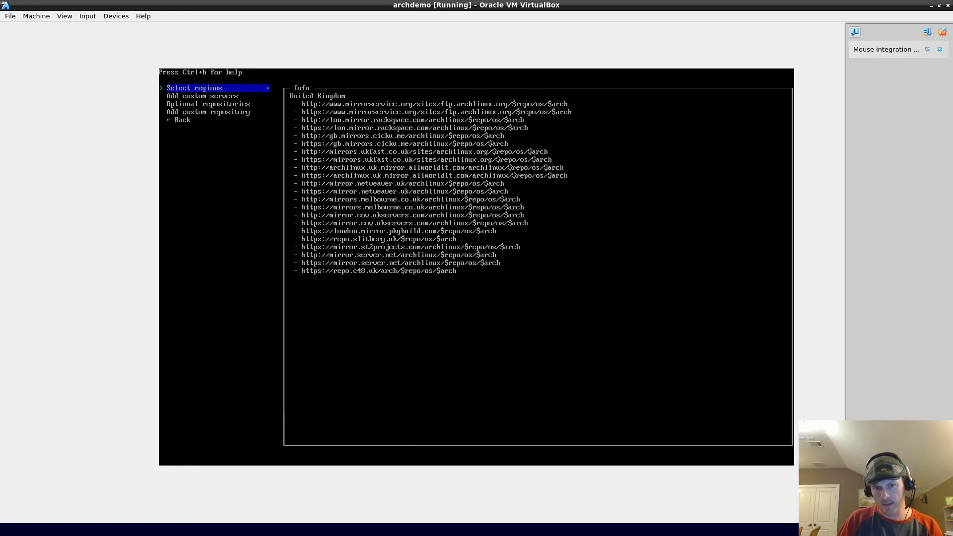
key("Up")
key("Return")
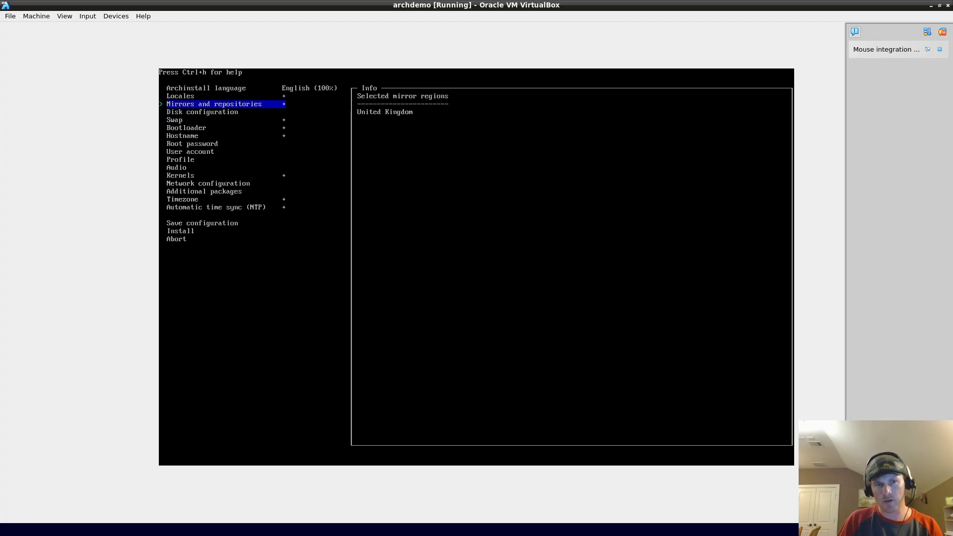
key("Return")
key("Down")
key("Up")
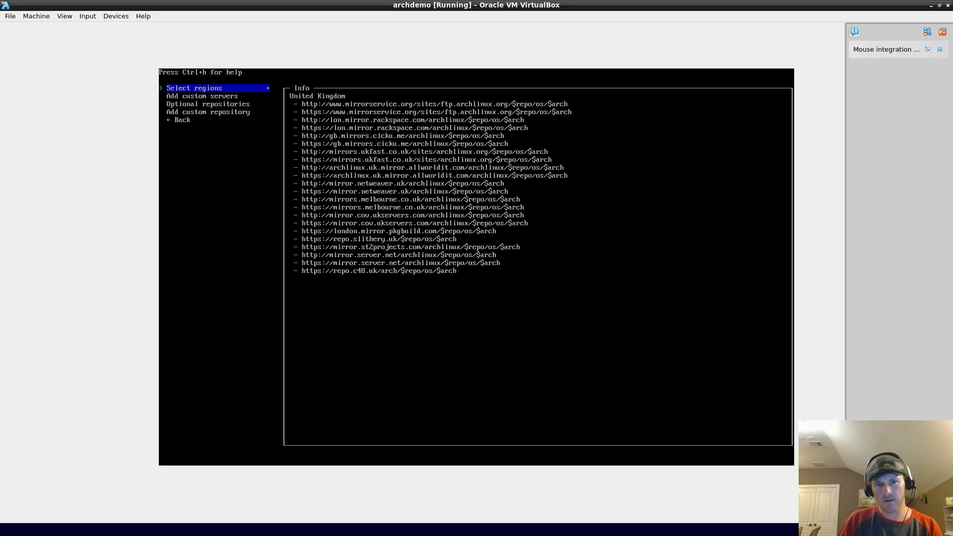
key("Return")
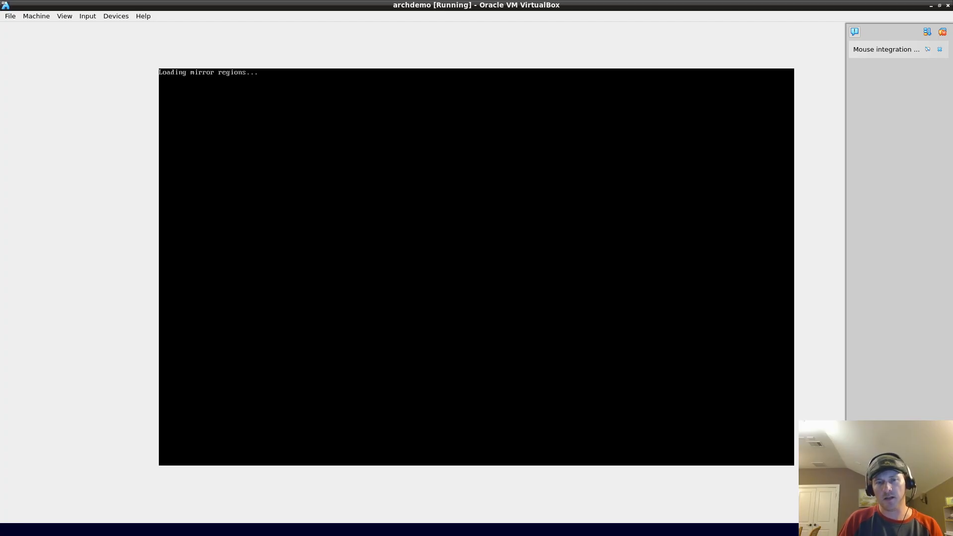
key("Down")
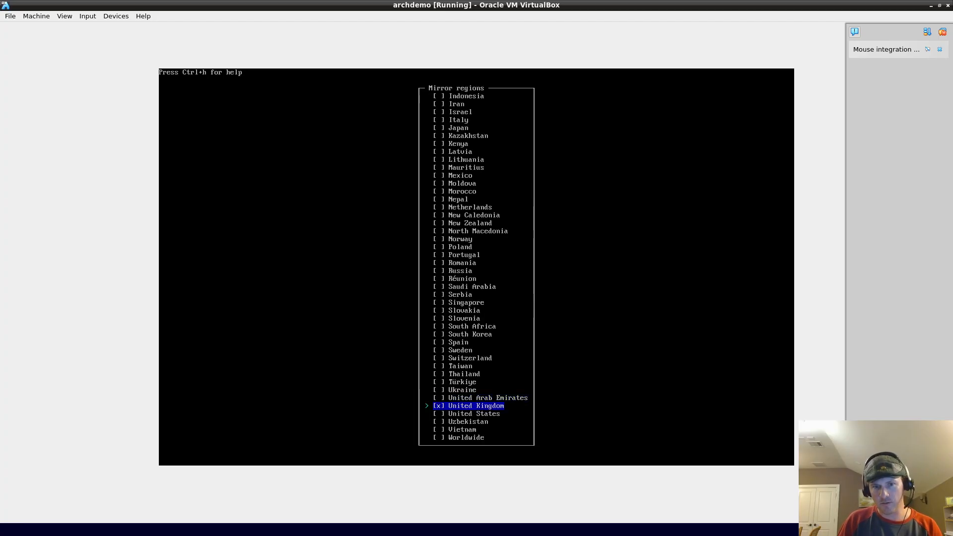
key("Return")
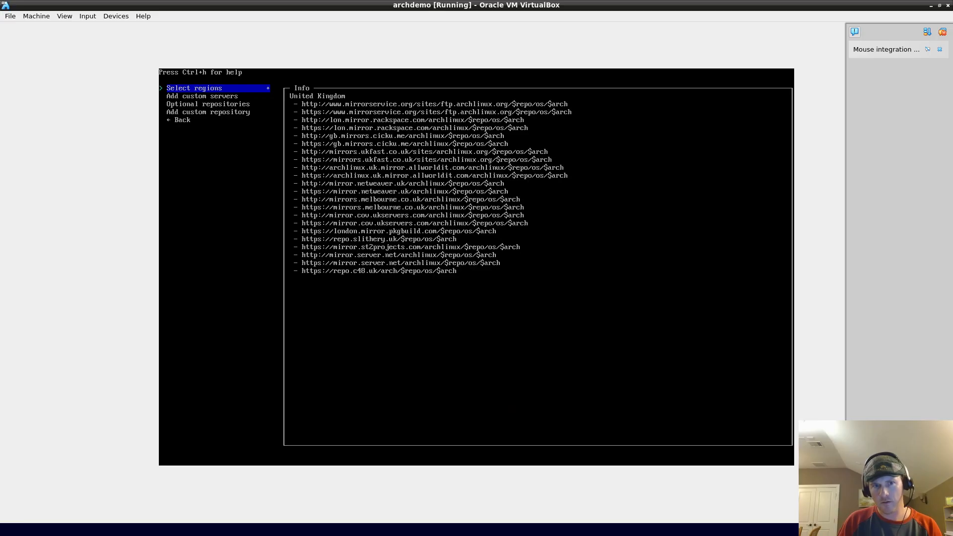
Step: Tick United States and Vietnam, then leave the region list without keeping changes
key("Return")
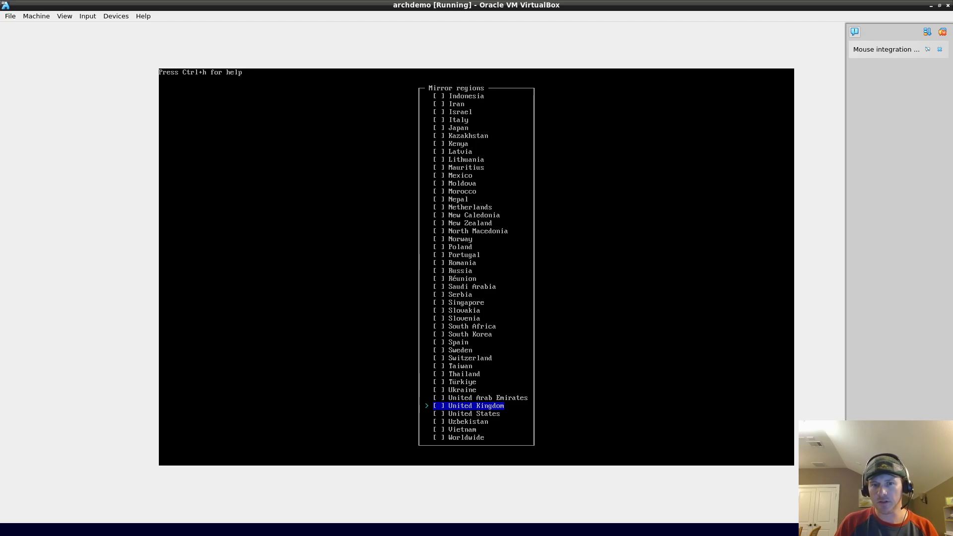
key("Down")
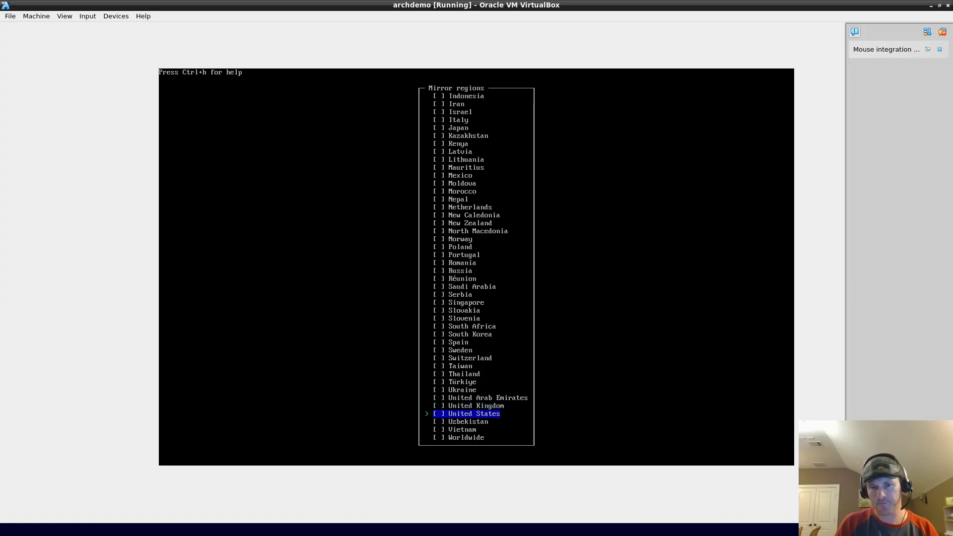
key("space")
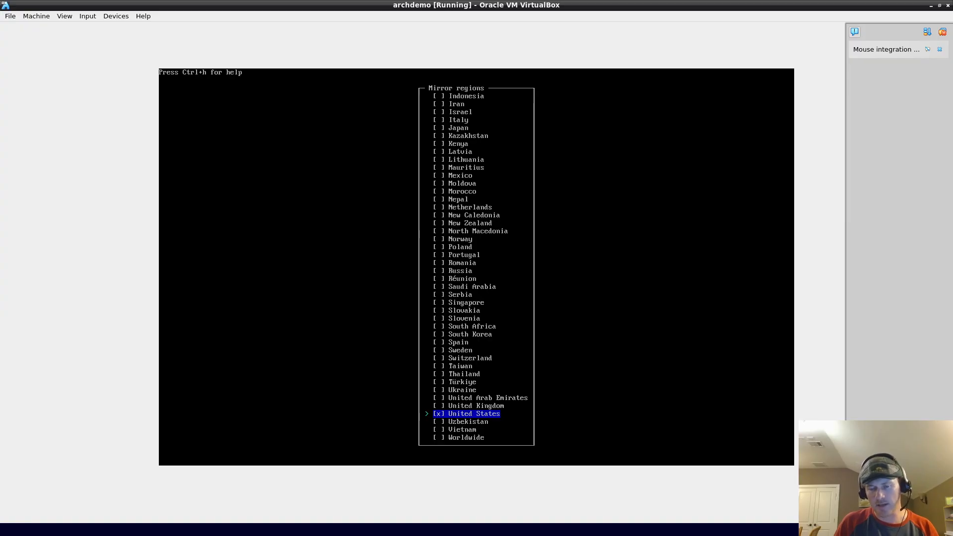
key("Down")
key("Down")
key("space")
key("Down")
key("Up")
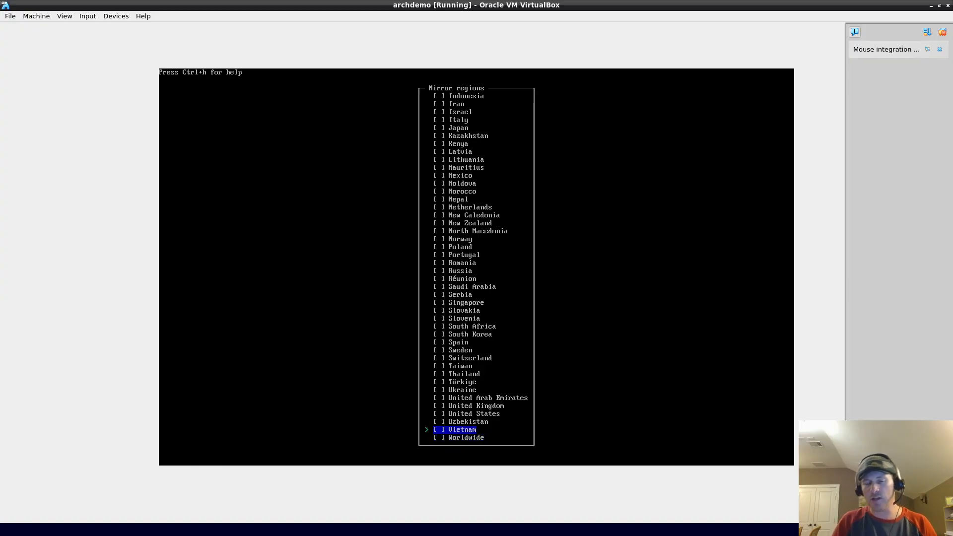
key("Return")
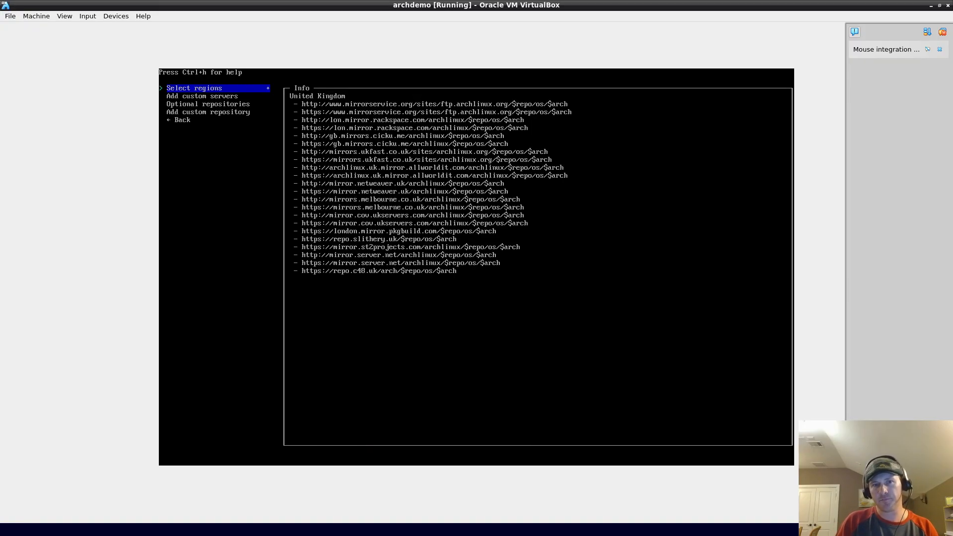
Step: Replace United Kingdom with United States as the mirror region
key("Down")
key("Down")
key("Down")
key("Down")
key("Return")
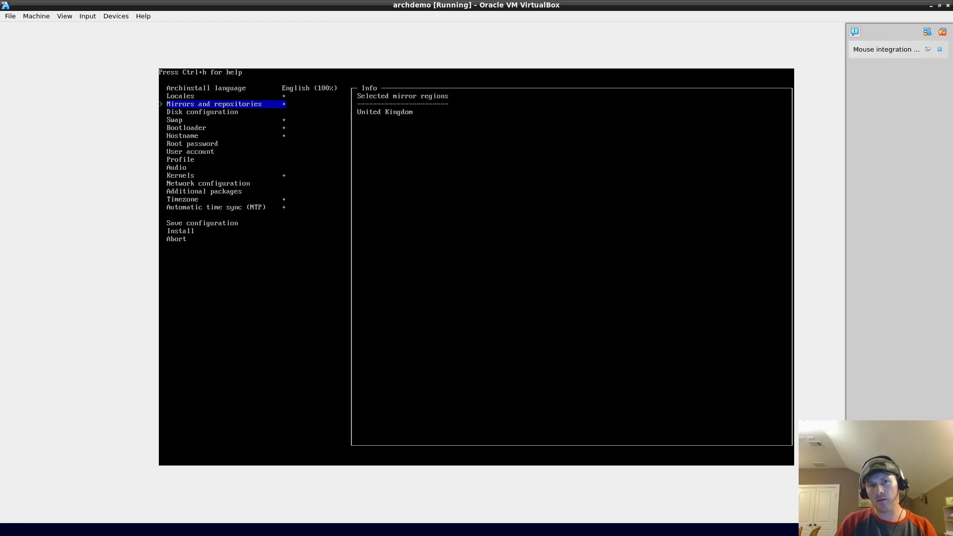
key("Down")
key("Up")
key("Return")
key("Up")
key("Down")
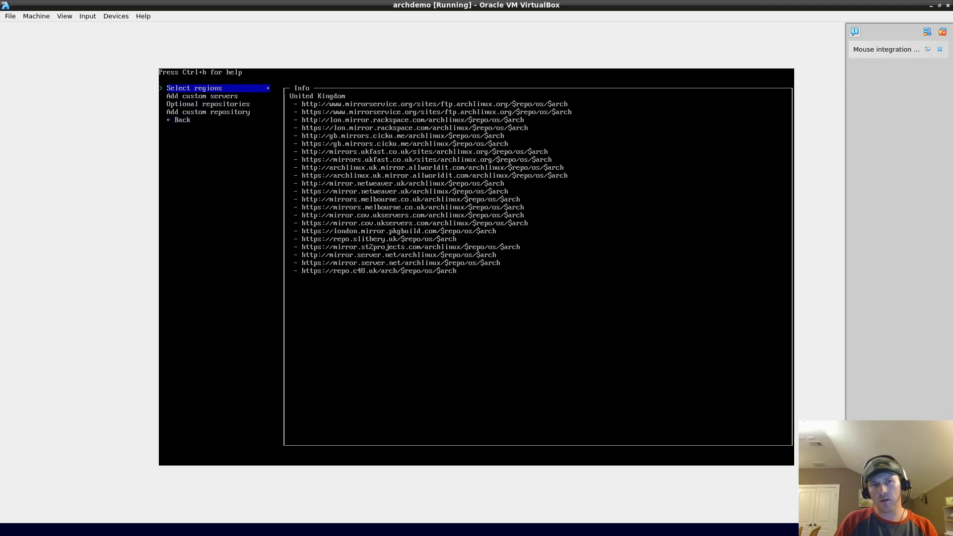
key("Return")
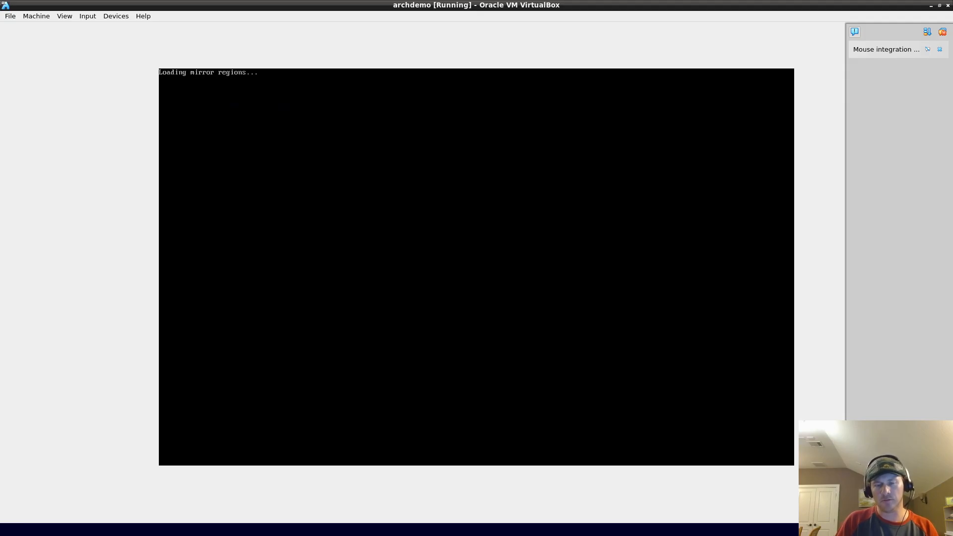
key("Down")
key("space")
key("Up")
key("space")
key("Down")
key("Return")
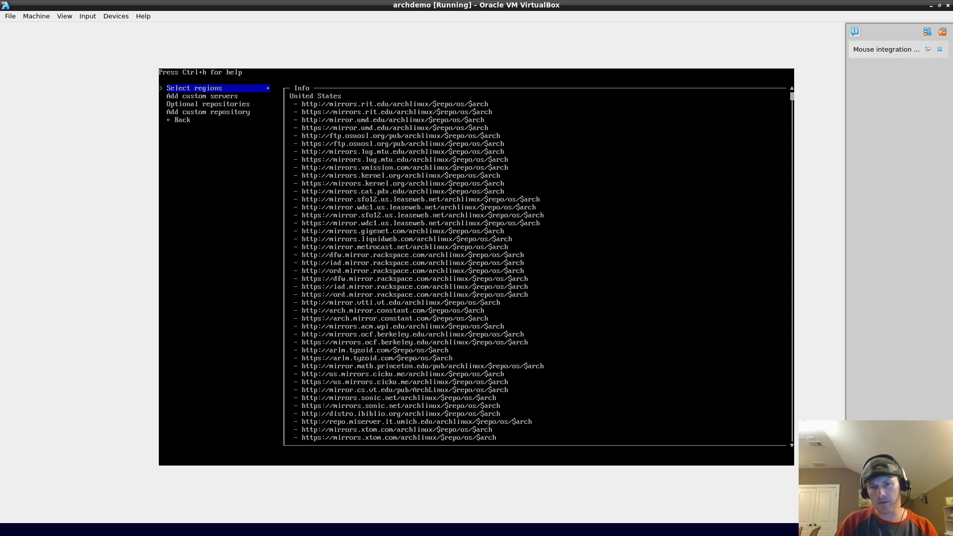
Step: Return to the main installer menu showing the United States mirror summary
key("Up")
key("Return")
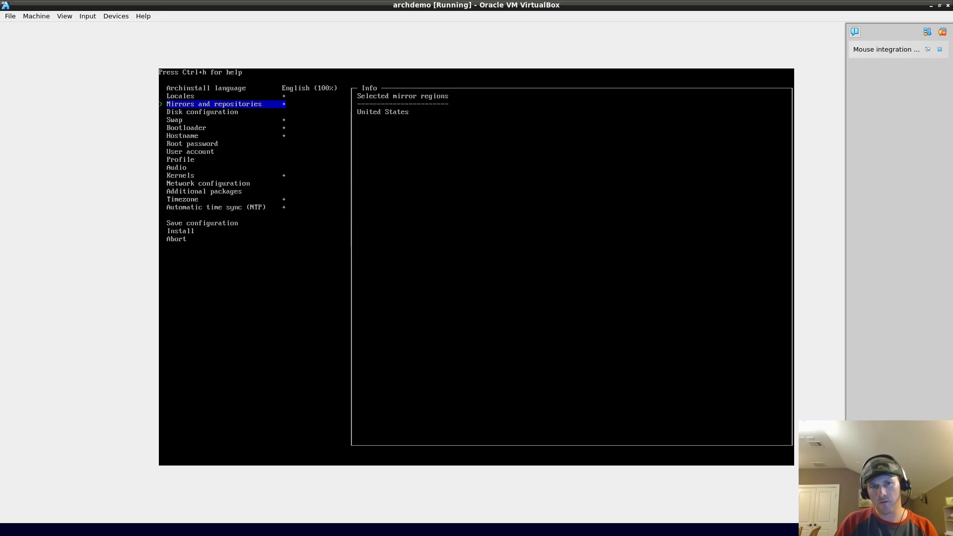
key("Down")
key("Up")
Step: Open the disk configuration type choices and bring the ArchWiki Installation guide forward
key("Down")
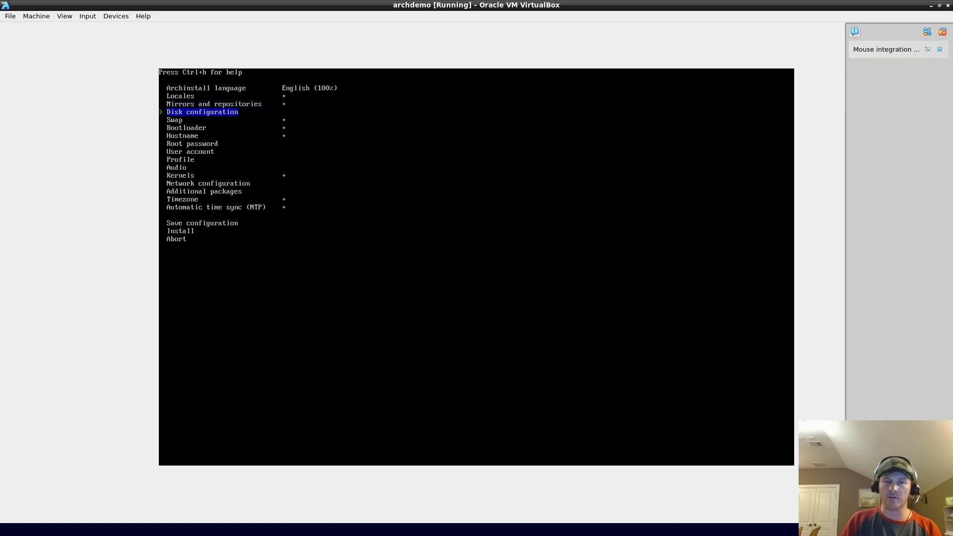
key("Up")
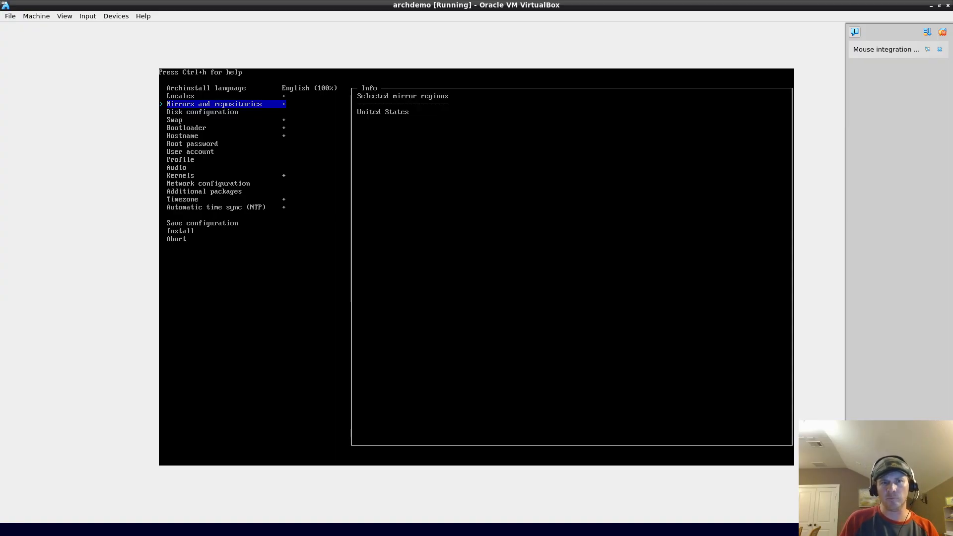
key("Down")
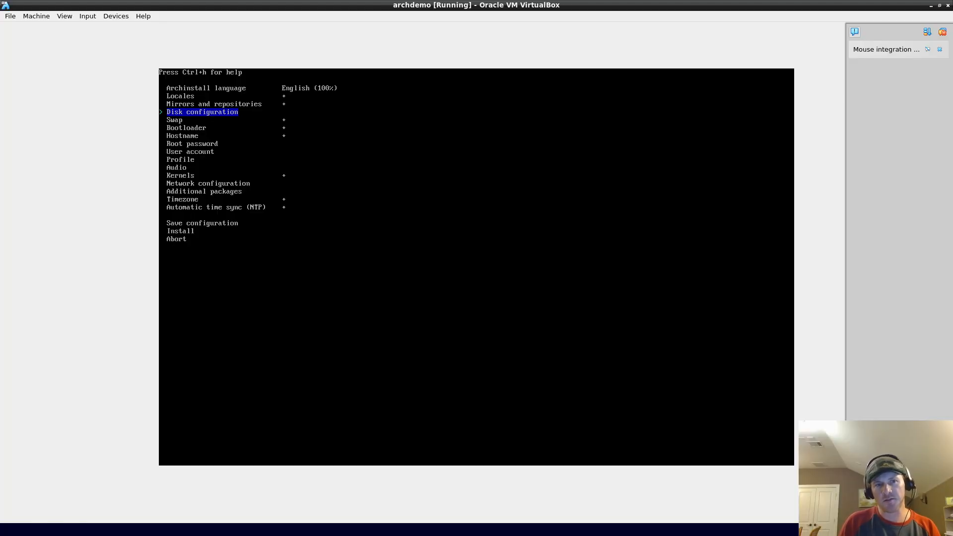
key("Return")
key("Return")
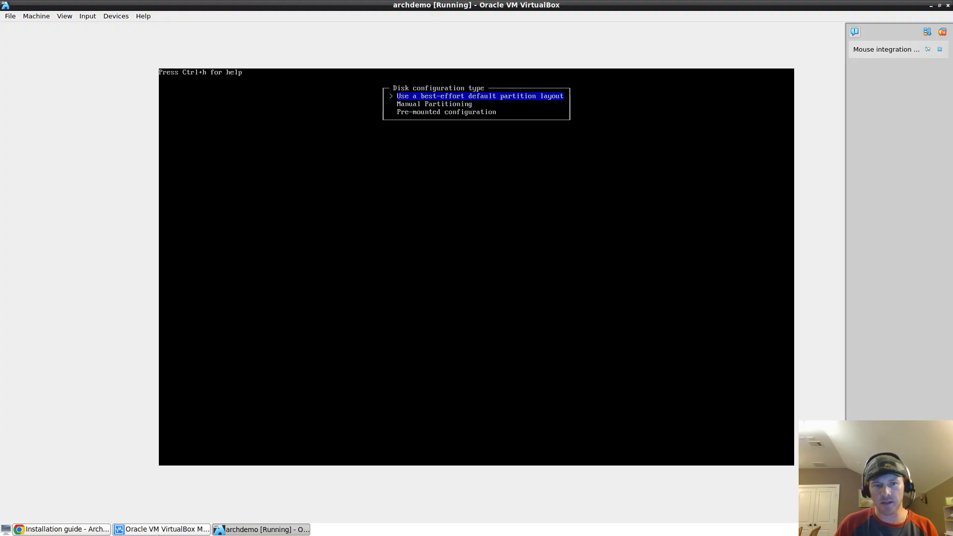
left_click(80, 530)
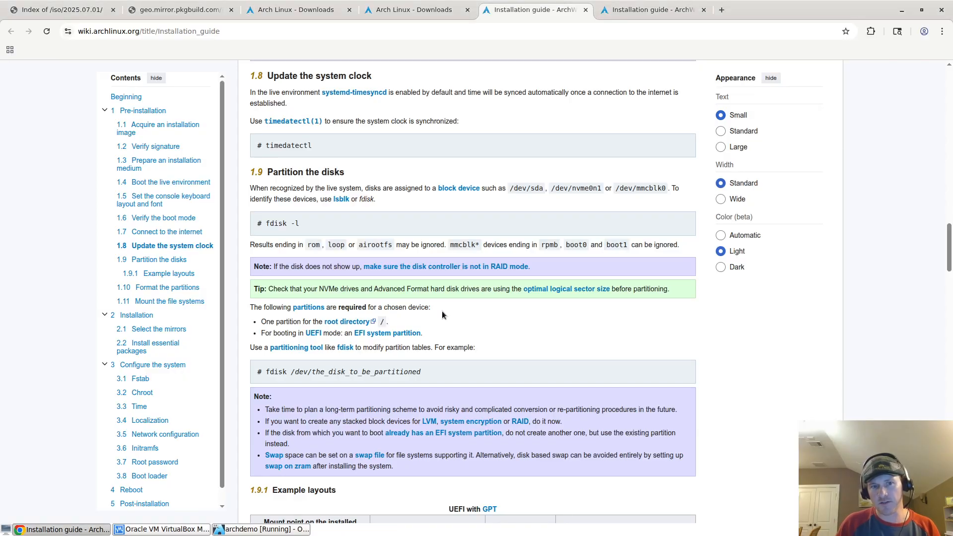
Step: Leave the ArchWiki page and return to the archdemo VM's Disk configuration type menu
scroll(442, 311, "up", 5)
scroll(406, 432, "down", 5)
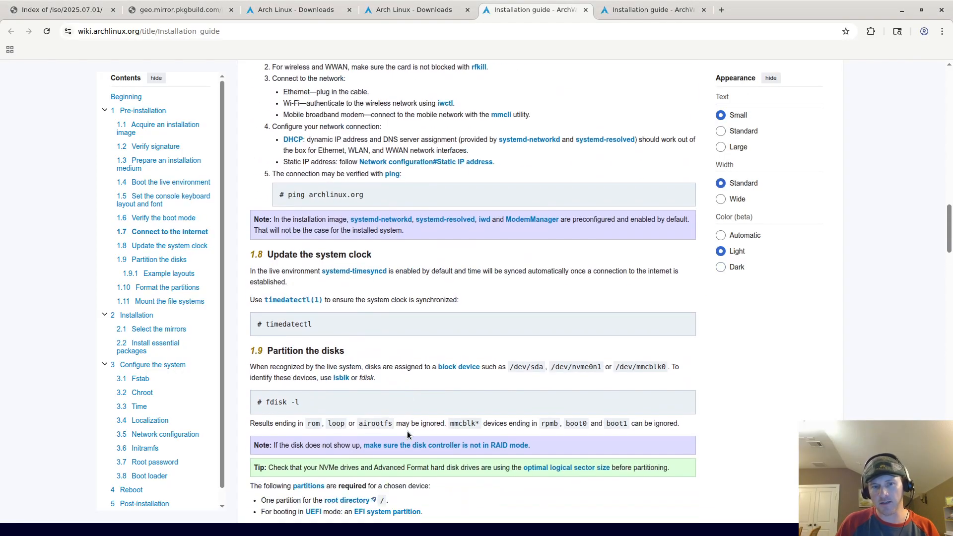
scroll(347, 342, "down", 3)
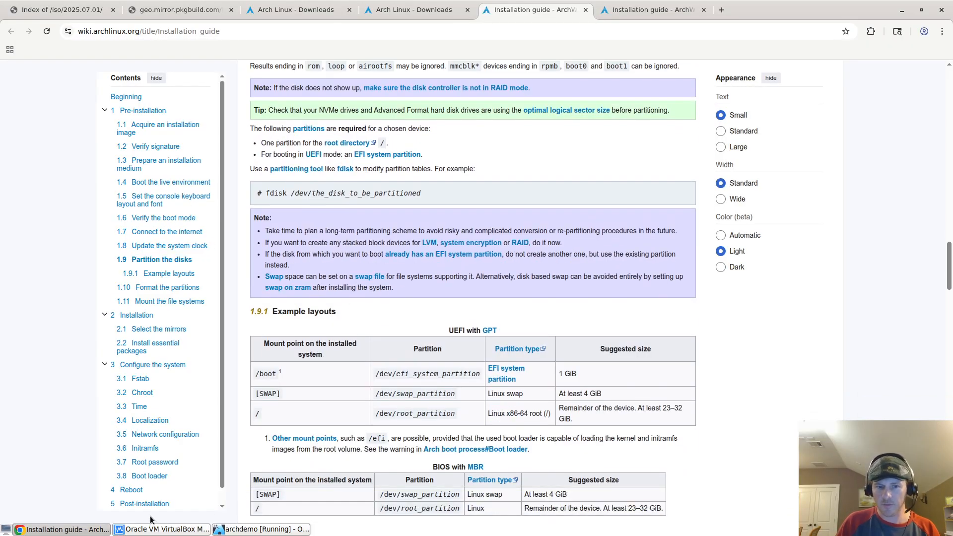
left_click(262, 530)
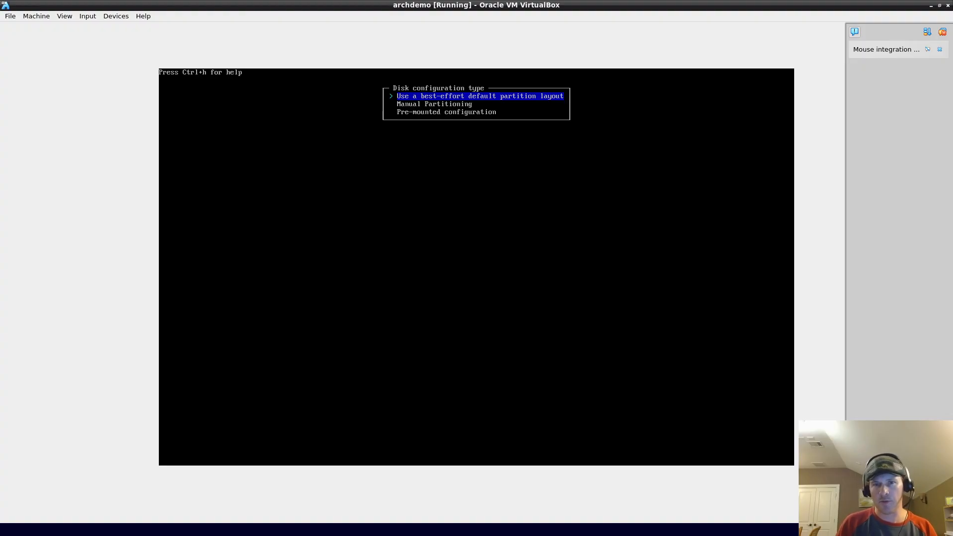
Step: Back out to the main menu and reopen Disk configuration's partitioning options
key("Escape")
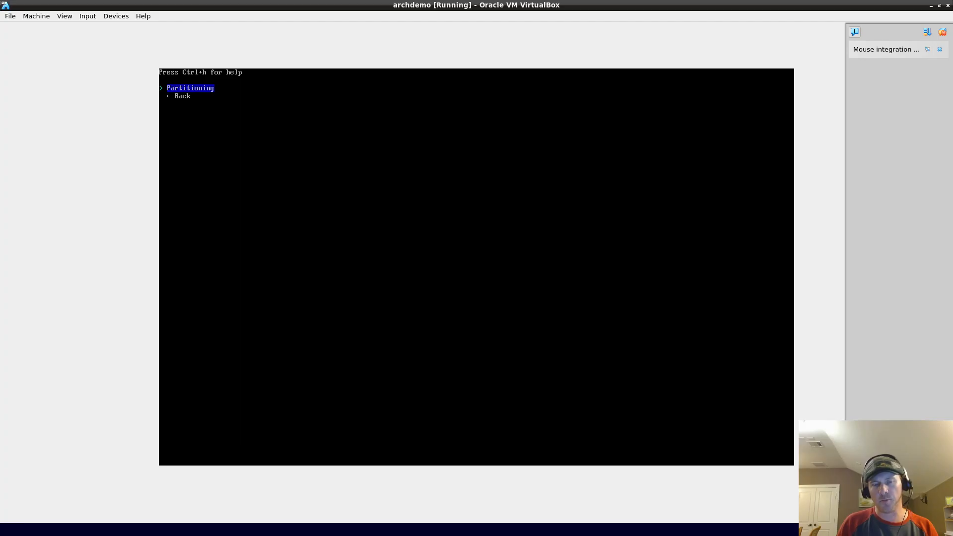
key("Down")
key("Return")
key("Down")
key("Down")
key("Up")
key("Up")
key("Return")
key("Return")
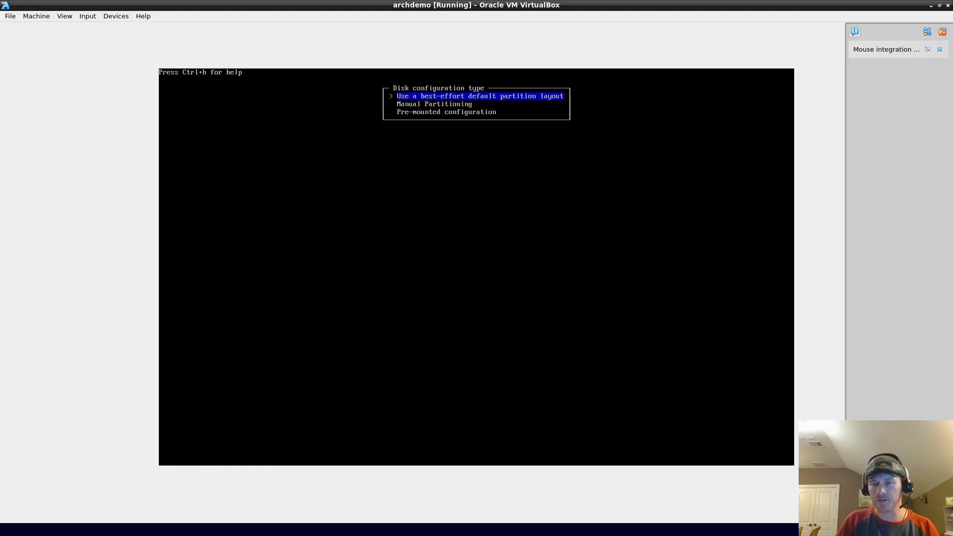
Step: Compare the best-effort, manual and pre-mounted options, previewing manual partitioning's disk list
key("Down")
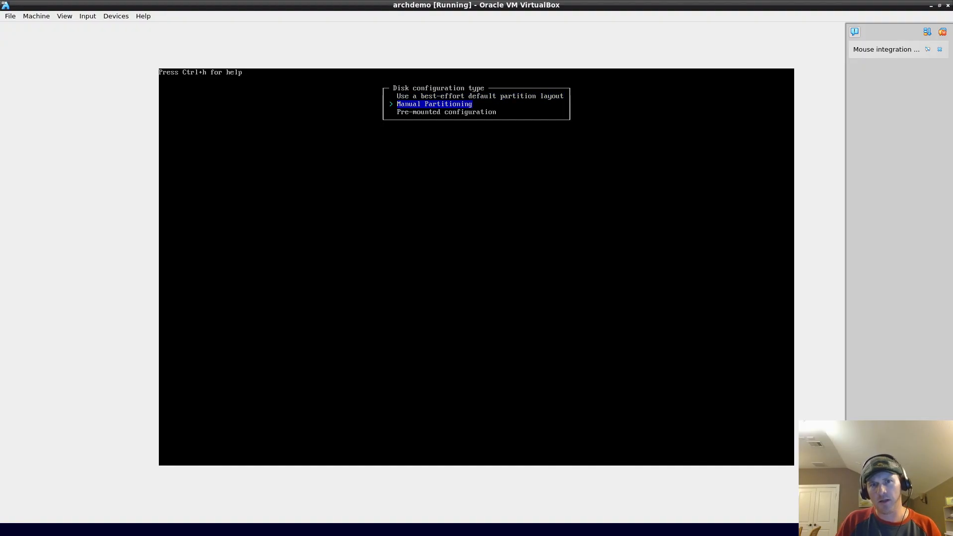
key("Down")
key("Up")
key("Down")
key("Up")
key("Up")
key("Down")
key("Return")
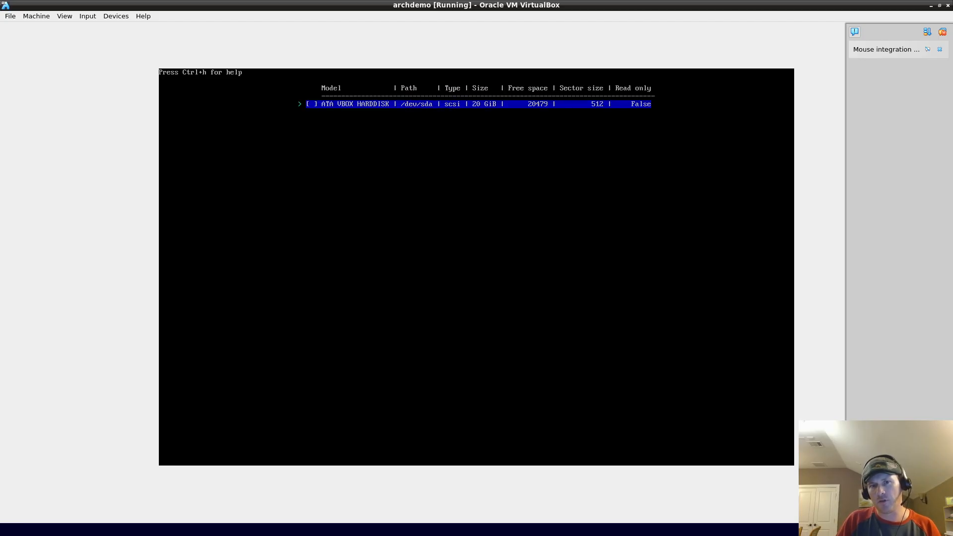
key("Return")
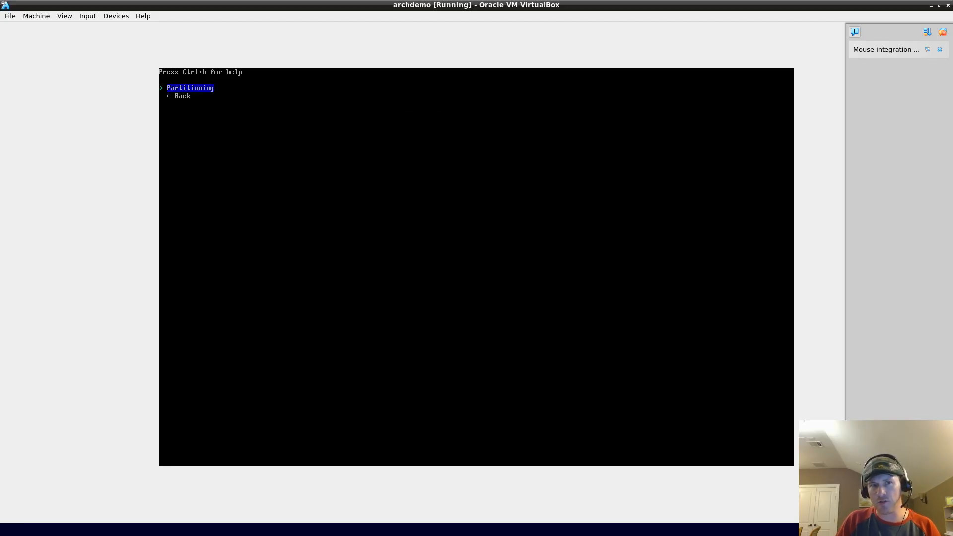
Step: Choose 'Use a best-effort default partition layout' as the disk configuration type
key("Return")
key("Down")
key("Up")
key("Up")
key("Up")
key("Up")
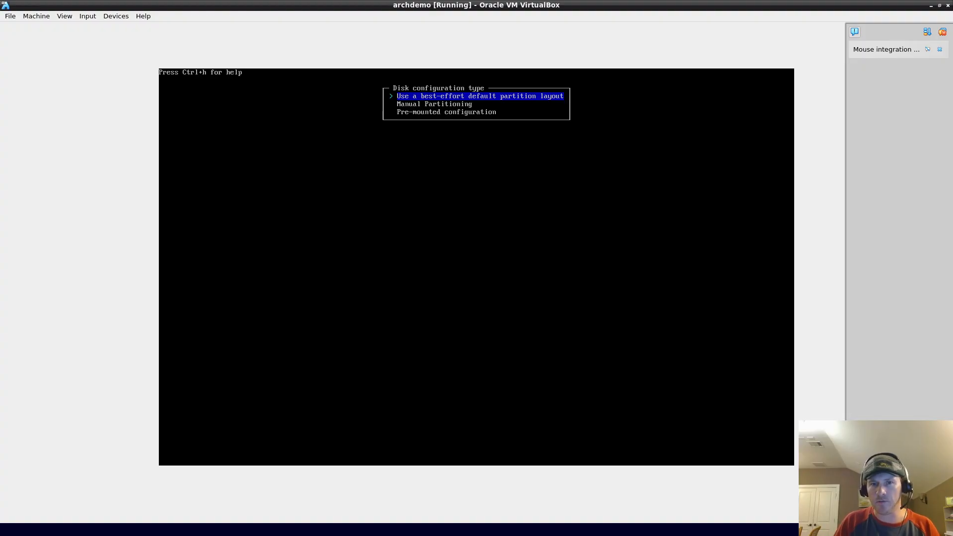
key("Return")
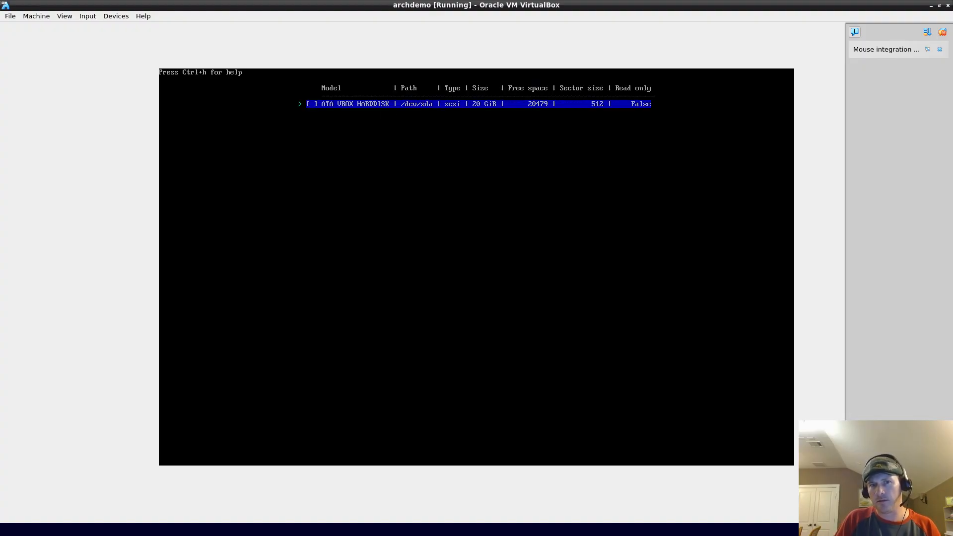
Step: Select the 20 GiB ATA VBOX HARDDISK at /dev/sda and choose ext4 as its filesystem
key("Return")
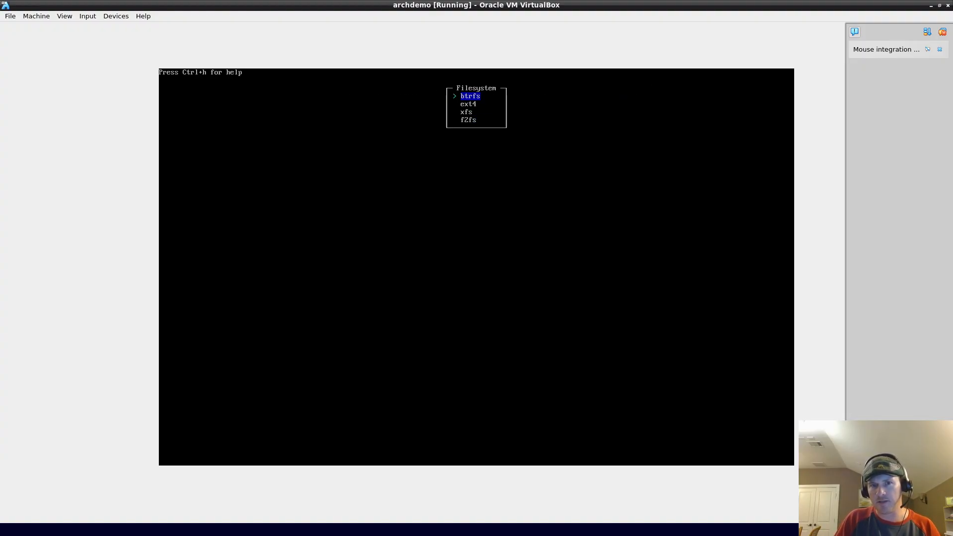
key("Down")
key("Down")
key("Up")
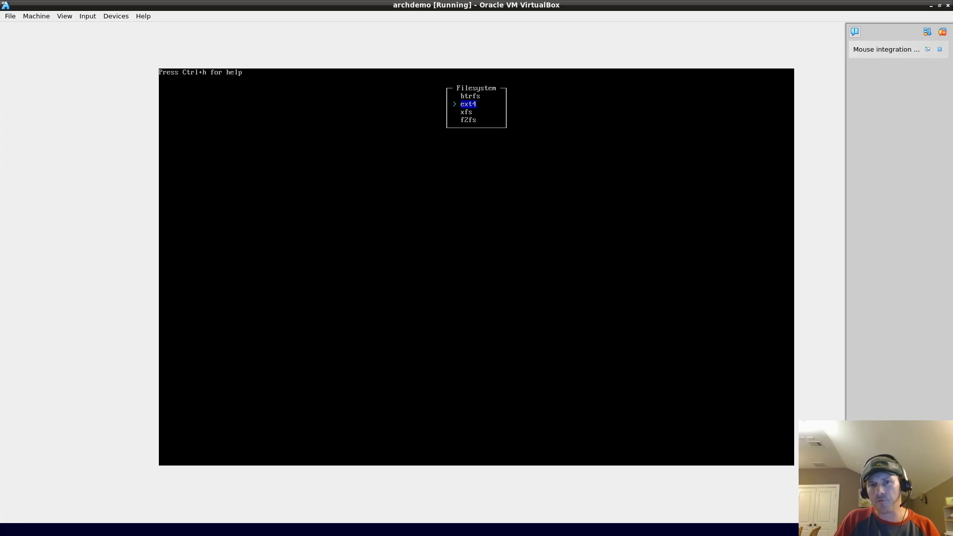
key("Down")
key("Up")
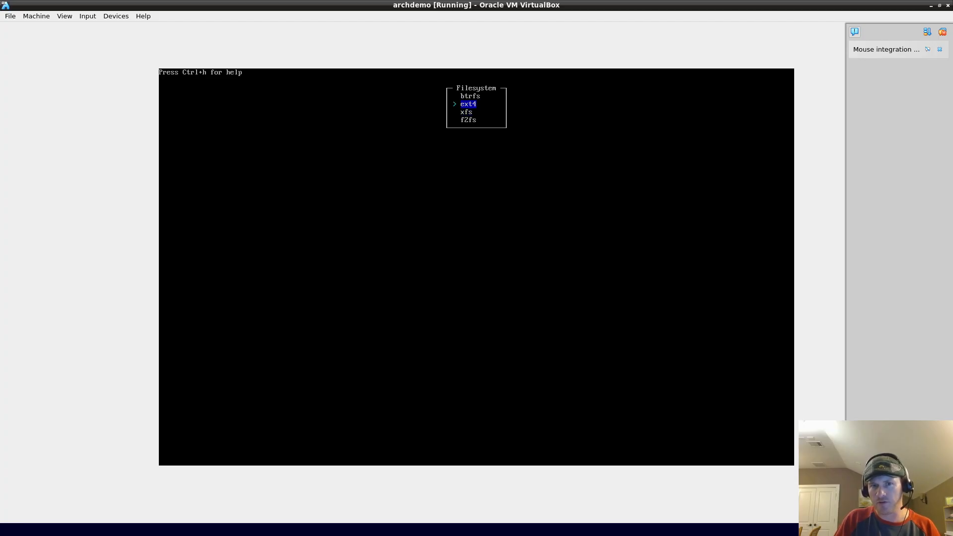
key("Return")
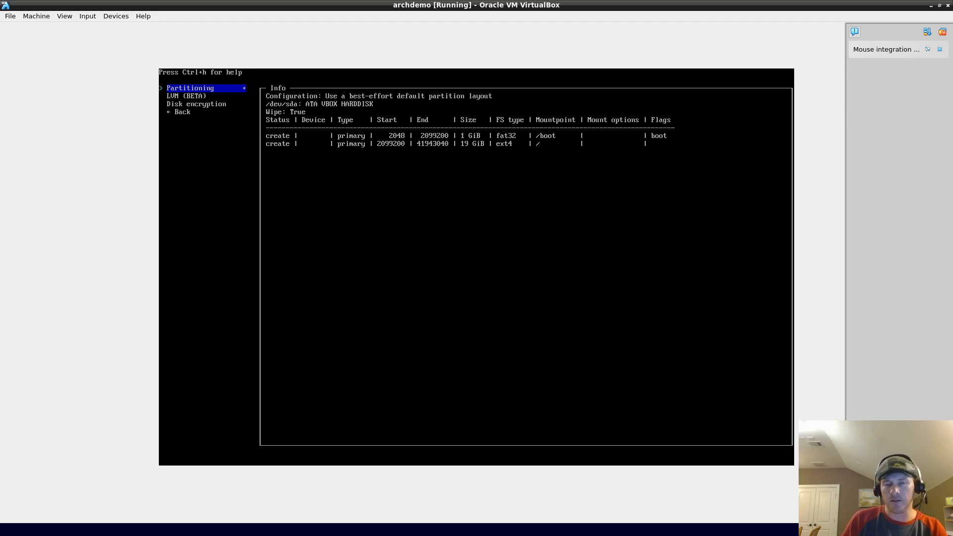
Step: Review LVM (BETA) and Disk encryption without changing them, and move to the Back entry
key("Down")
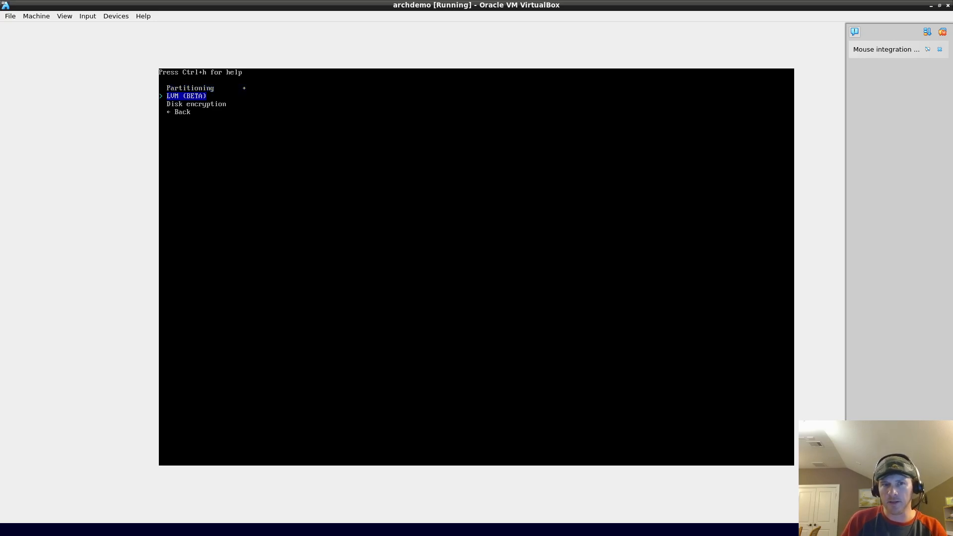
key("Down")
key("Up")
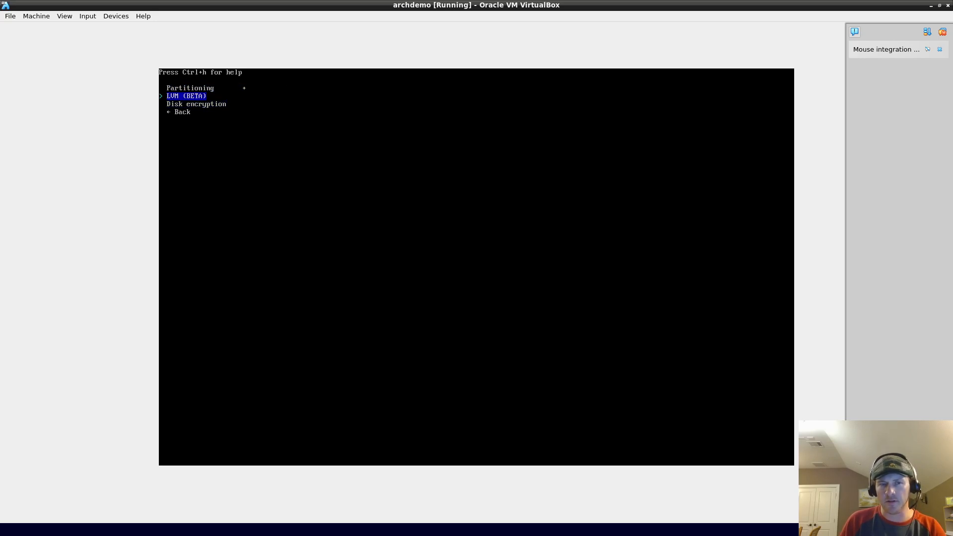
key("Up")
key("Down")
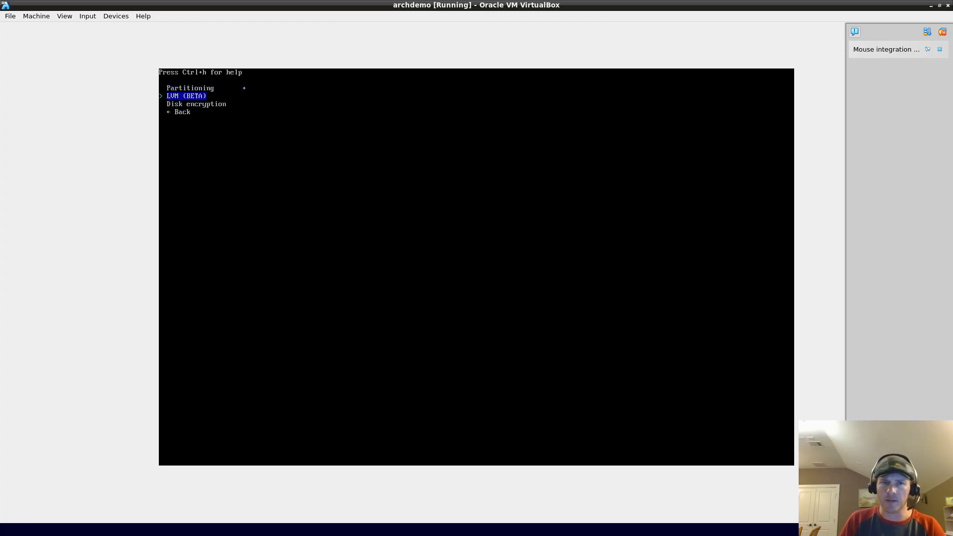
key("Down")
key("Up")
key("Up")
key("Down")
key("Down")
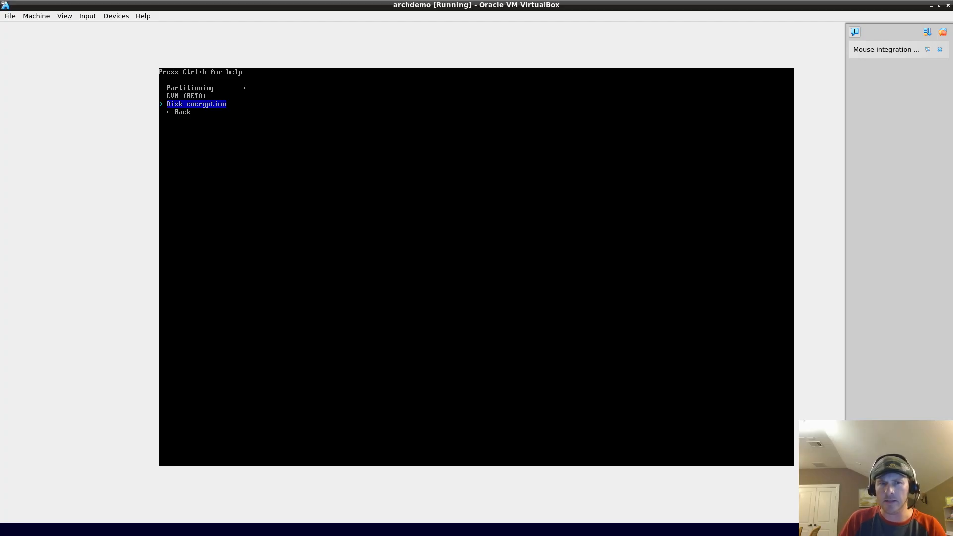
key("Up")
key("Up")
key("Down")
key("Down")
key("Down")
key("Up")
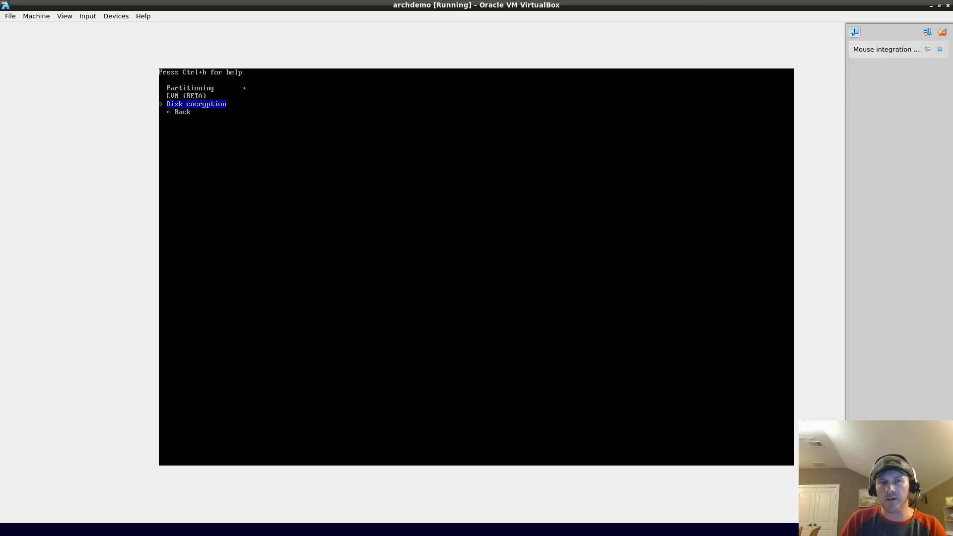
key("Down")
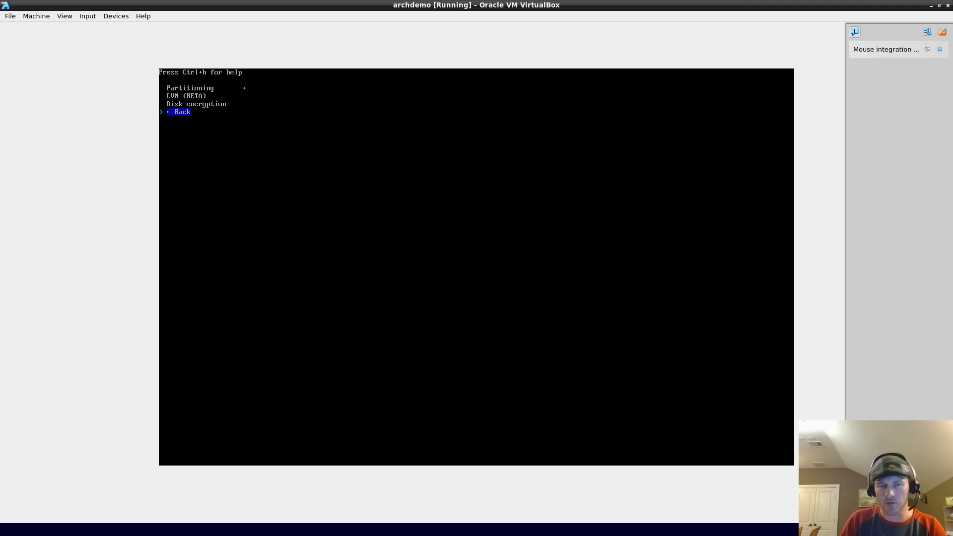
key("Up")
key("Up")
key("Down")
key("Down")
Step: Return to the main menu and enable swap on zram by answering Yes
key("Return")
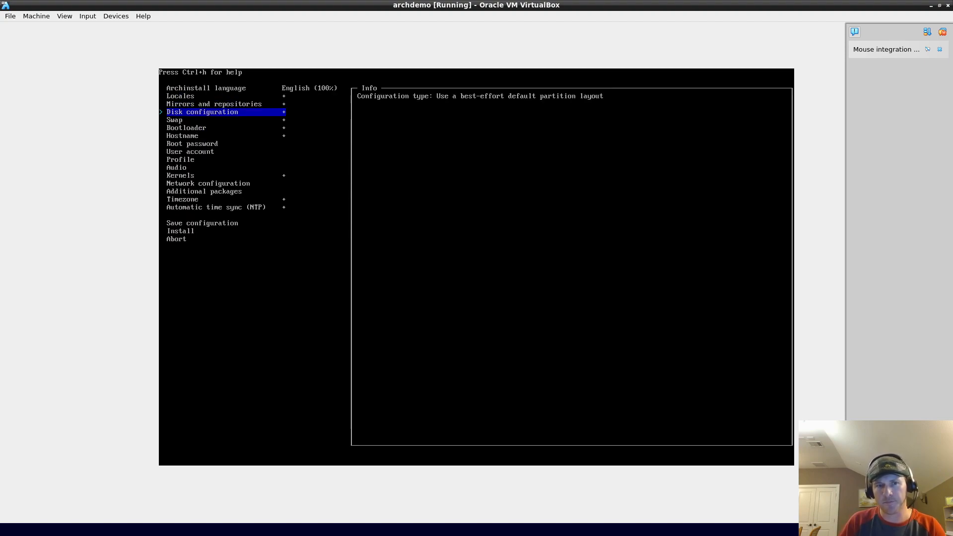
key("Down")
key("Return")
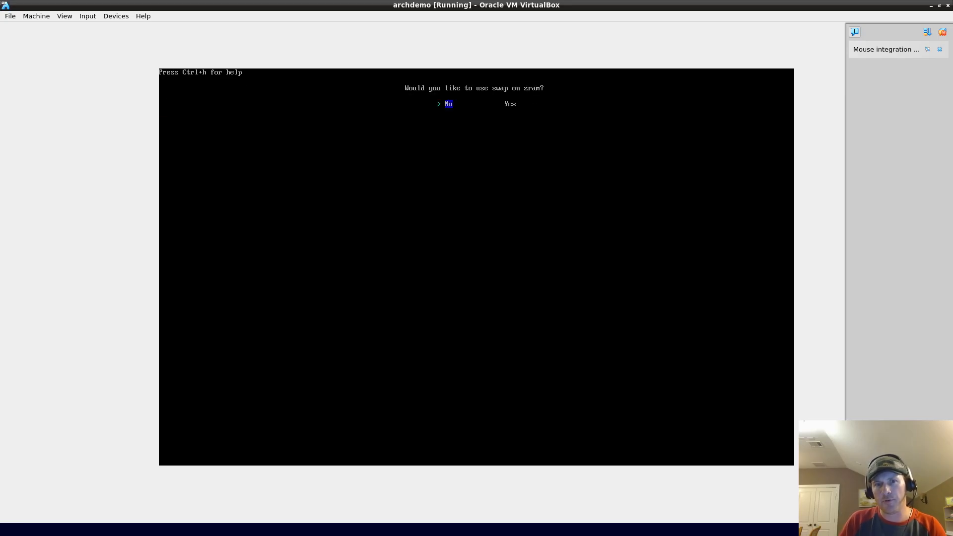
key("Right")
key("Return")
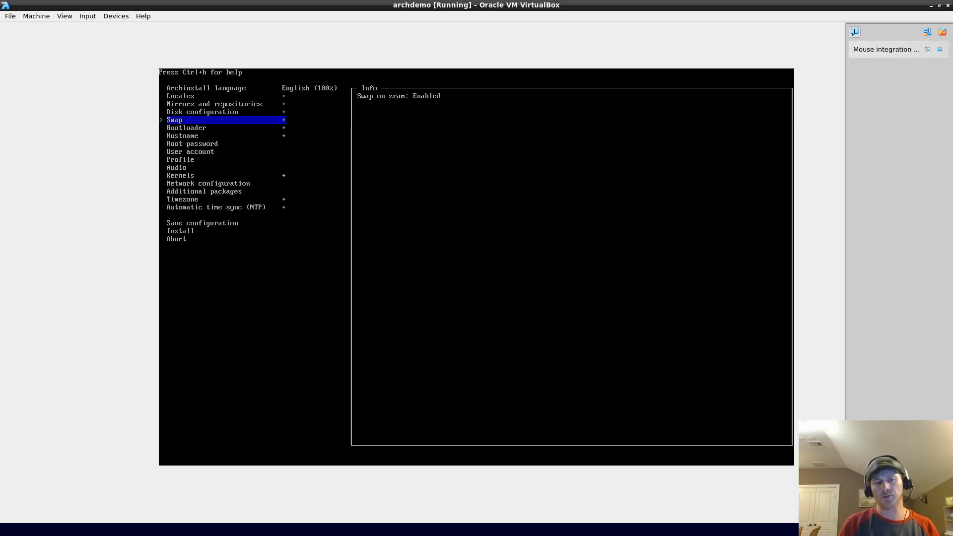
Step: Keep Grub as the bootloader and open the Hostname entry showing archlinux
key("Down")
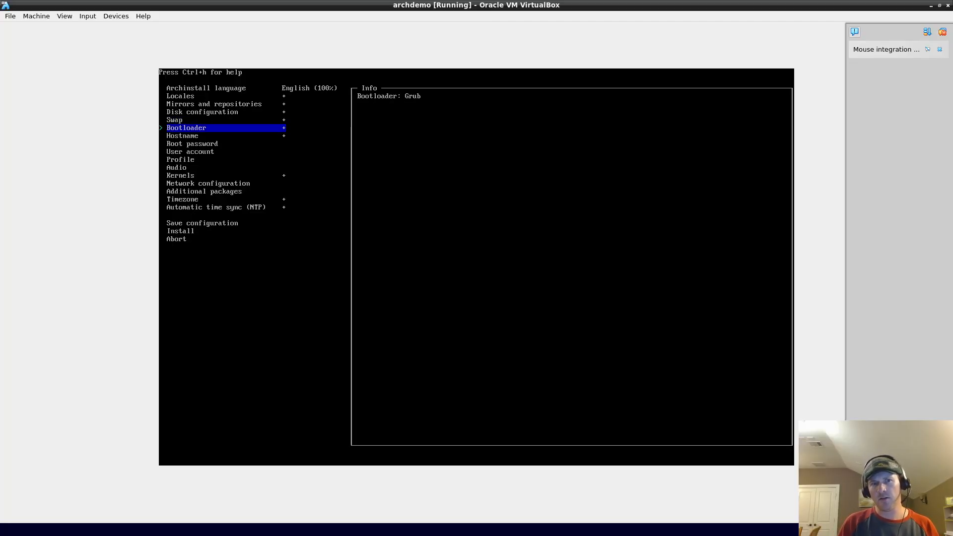
key("Return")
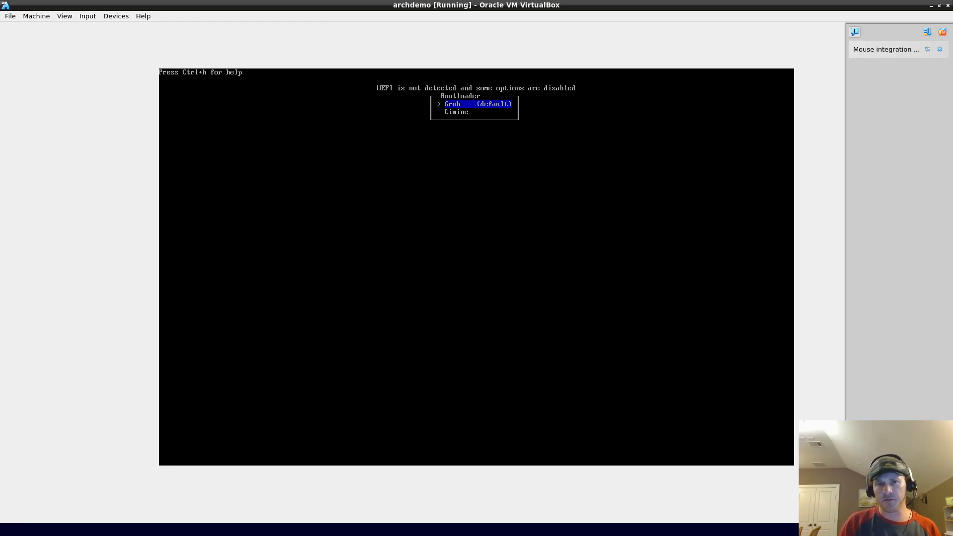
key("Return")
key("Down")
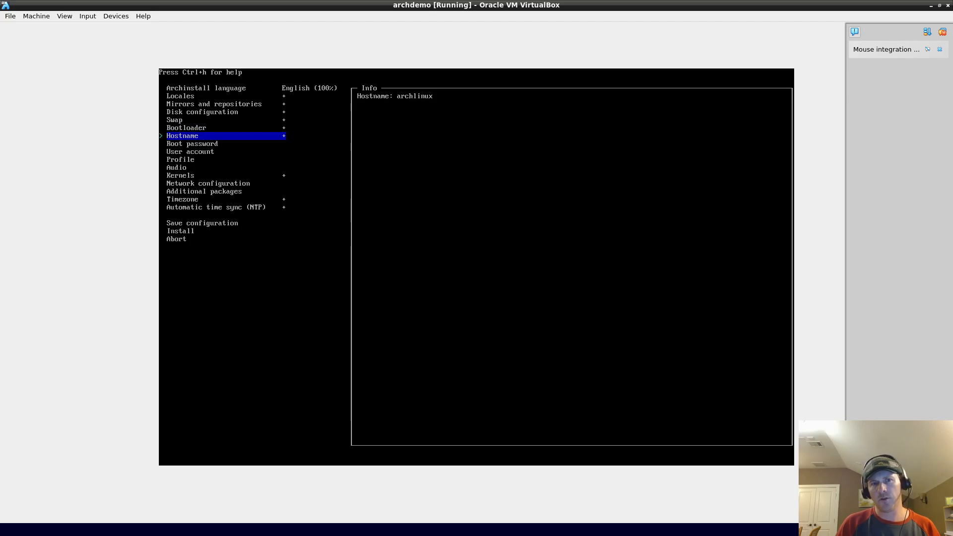
key("Return")
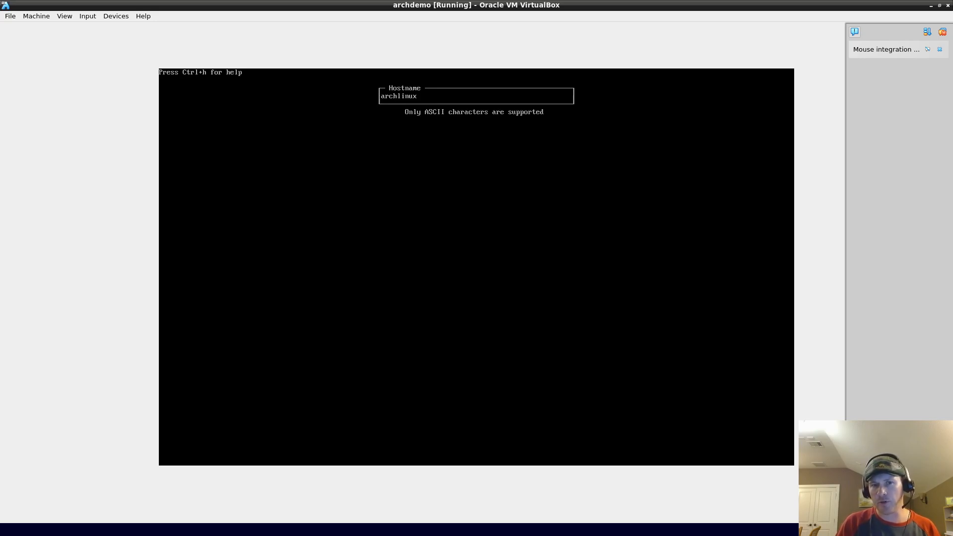
Step: Type junk text into the Hostname box while toggling the keyboard help, then submit it
key("ctrl+h")
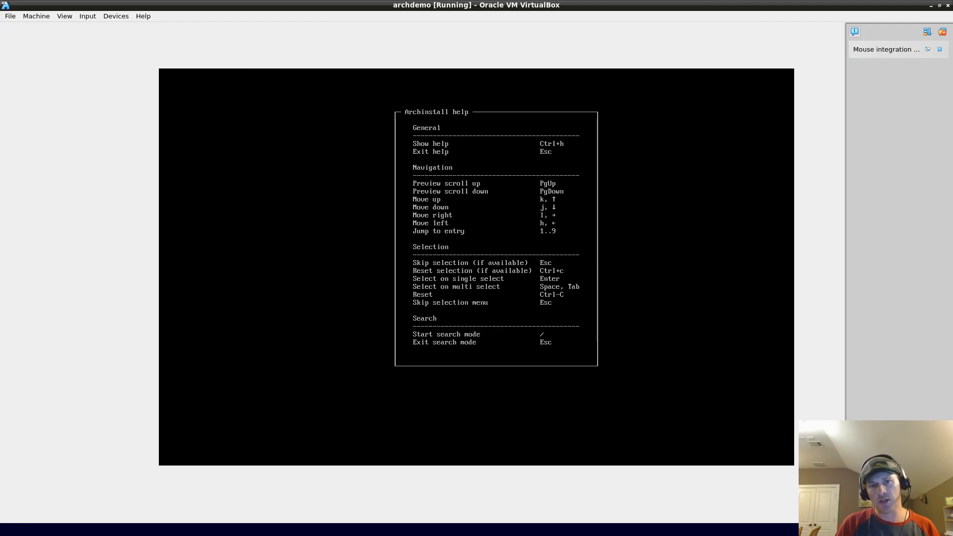
key("Escape")
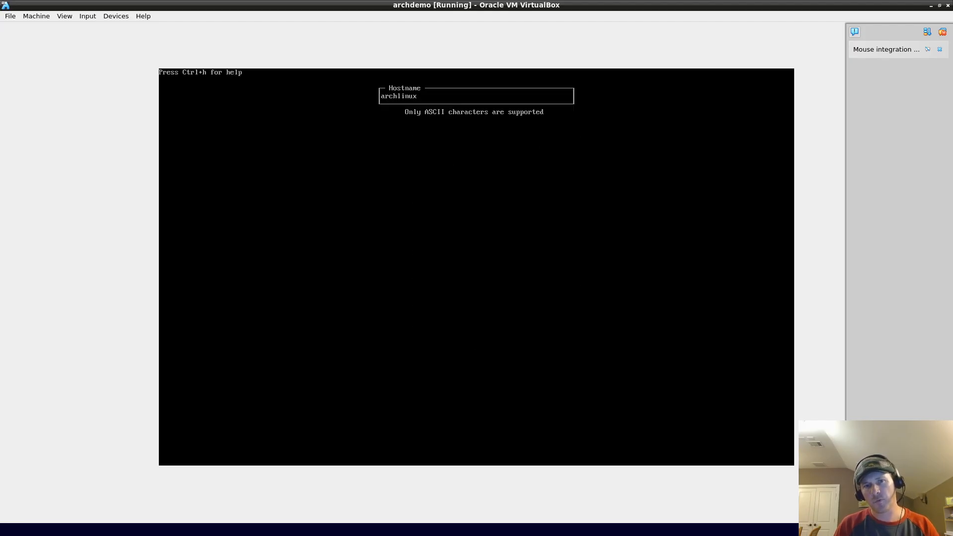
type("dasdfsdfasdfsdfasdf")
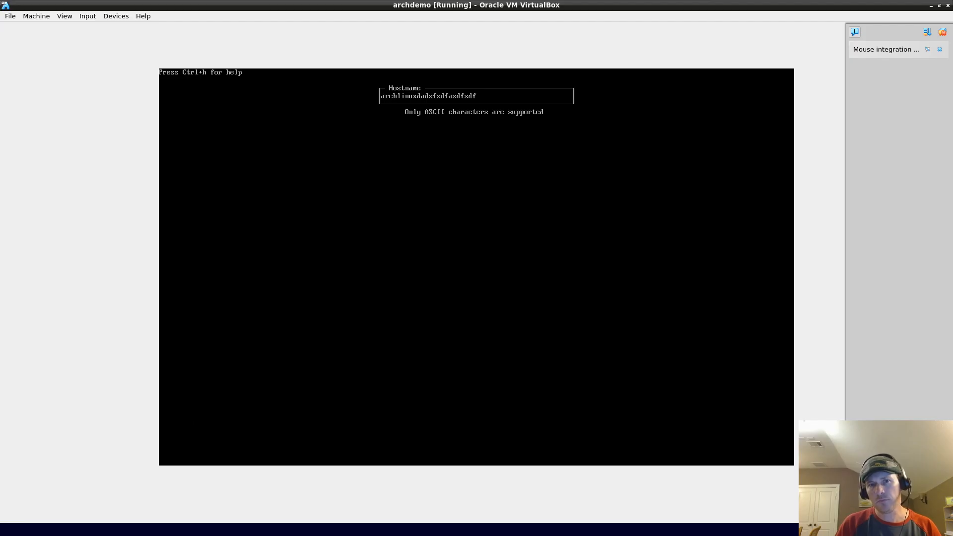
key("ctrl+h")
key("Escape")
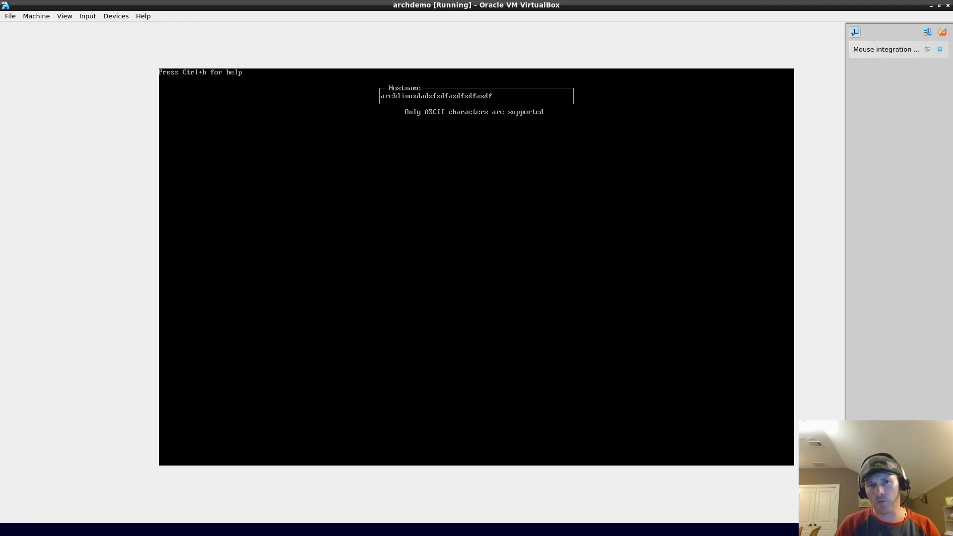
key("ctrl+h")
key("Escape")
key("ctrl+h")
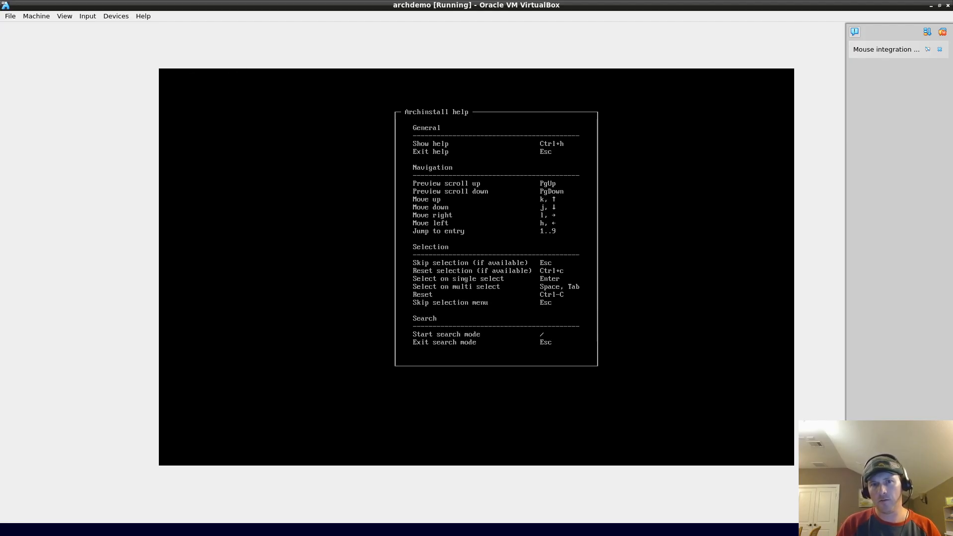
key("Escape")
key("Return")
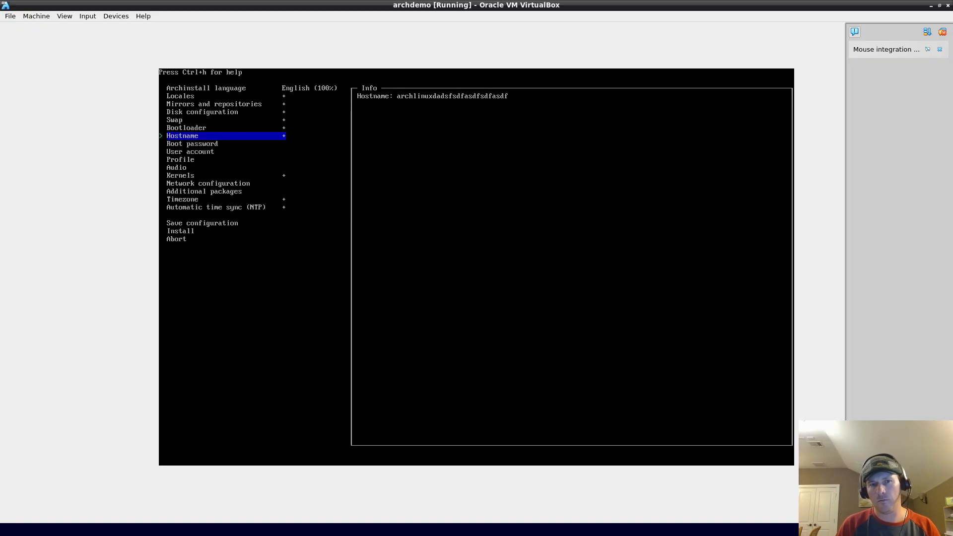
Step: Reopen the Hostname box, try more junk text and help, then cancel so it stays archlinux
key("Return")
key("ctrl+h")
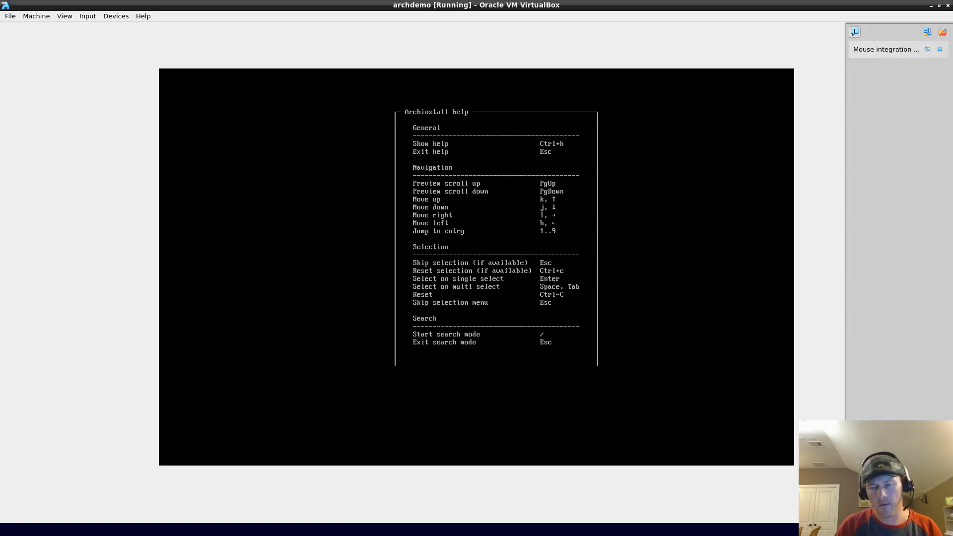
key("Escape")
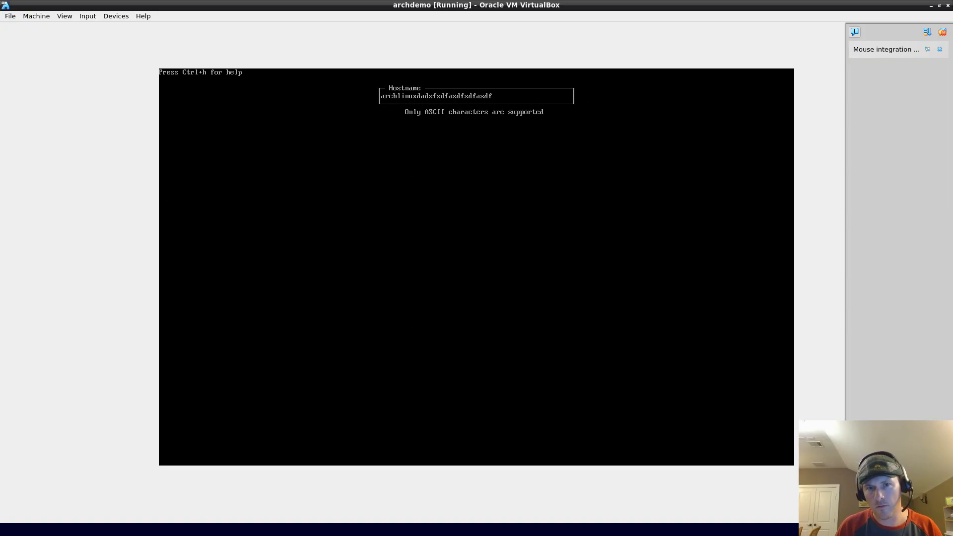
key("ctrl+h")
key("Escape")
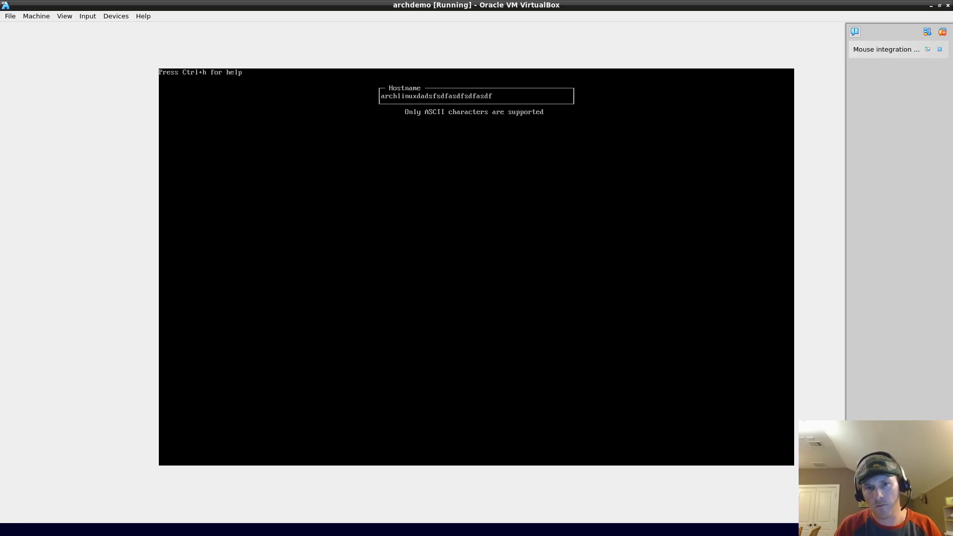
type("asdfsdf")
key("ctrl+h")
key("Escape")
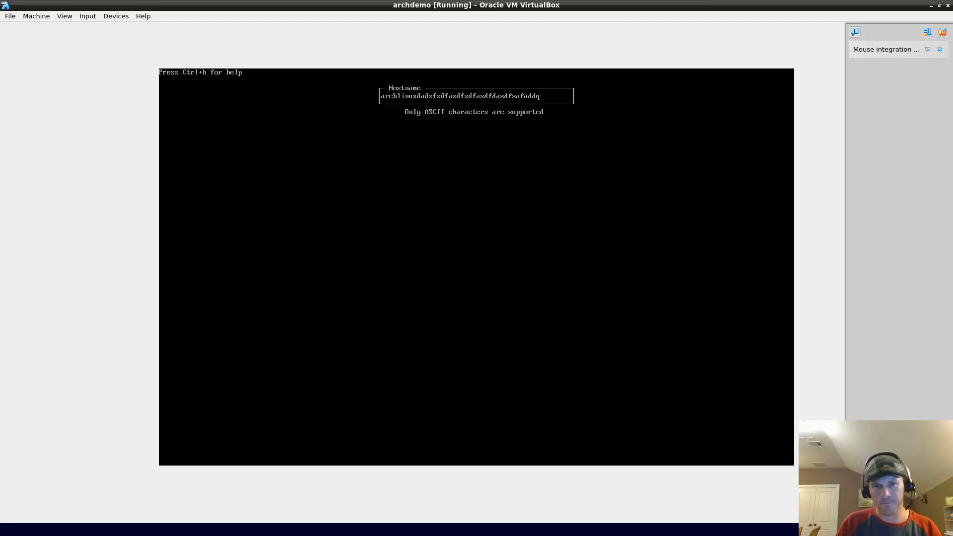
key("ctrl+h")
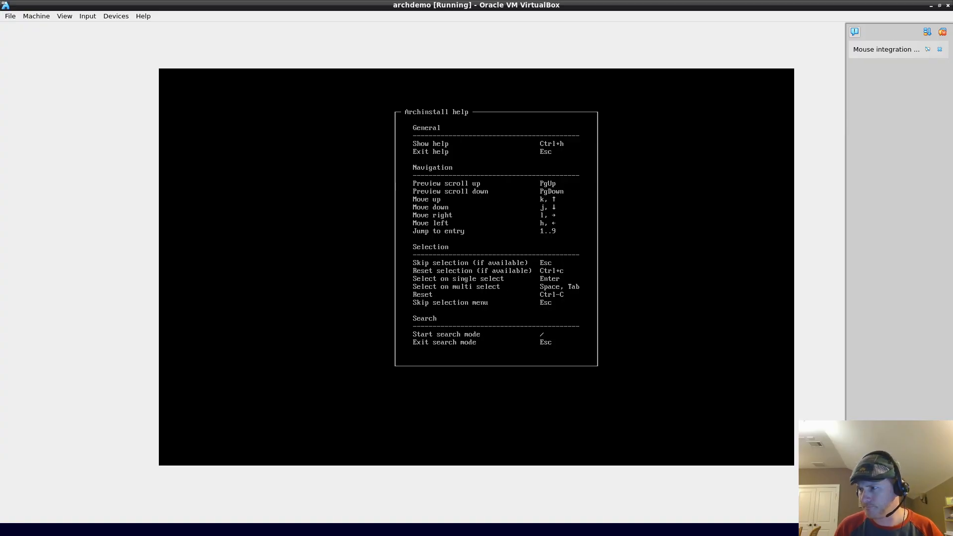
key("Escape")
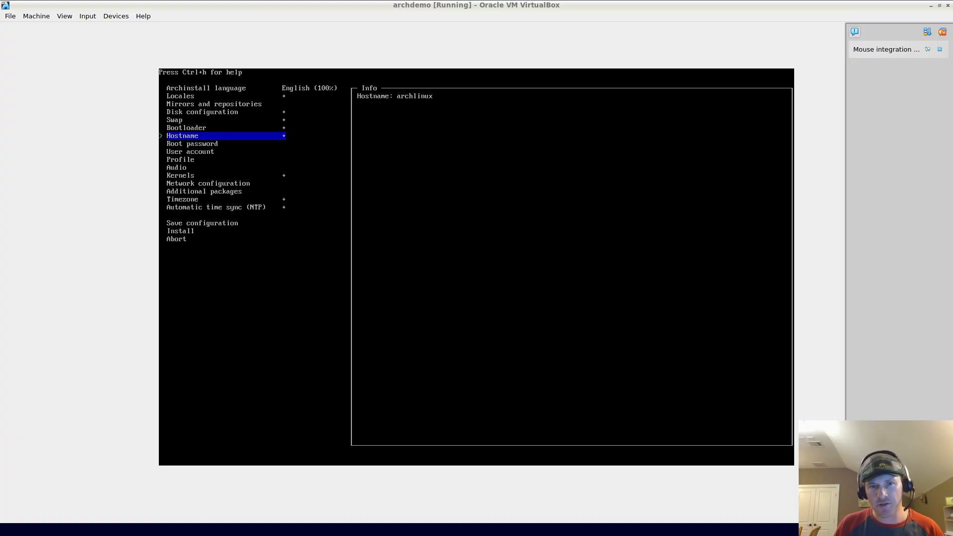
key("Return")
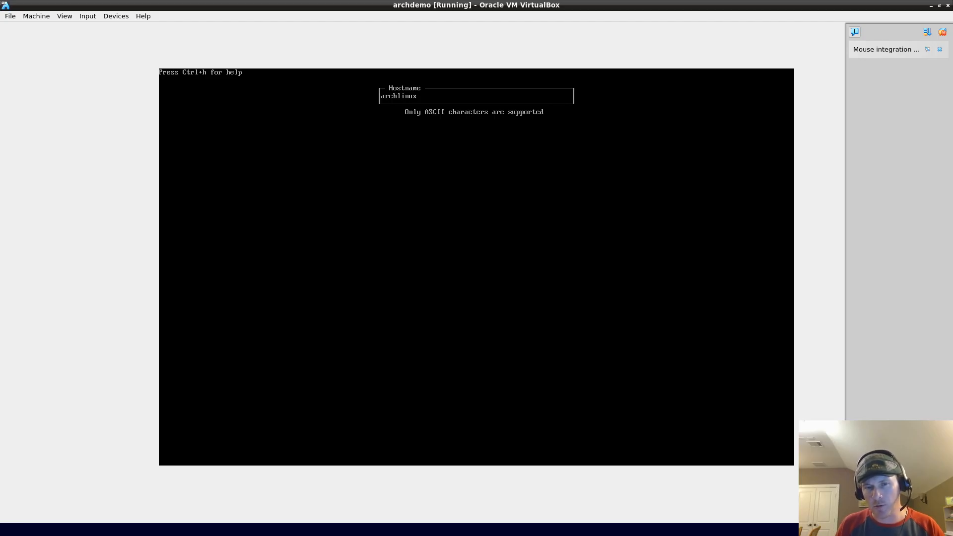
type("dddddddd")
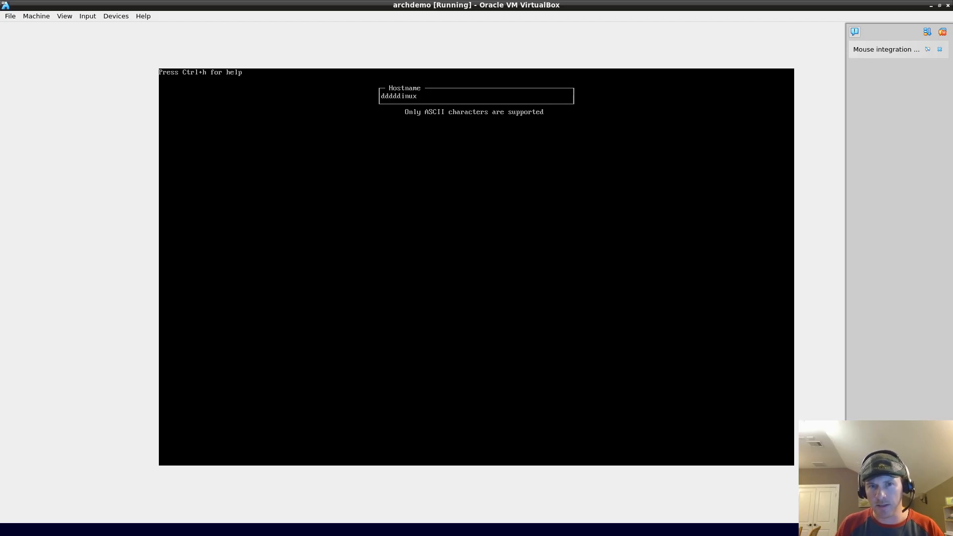
key("ctrl+h")
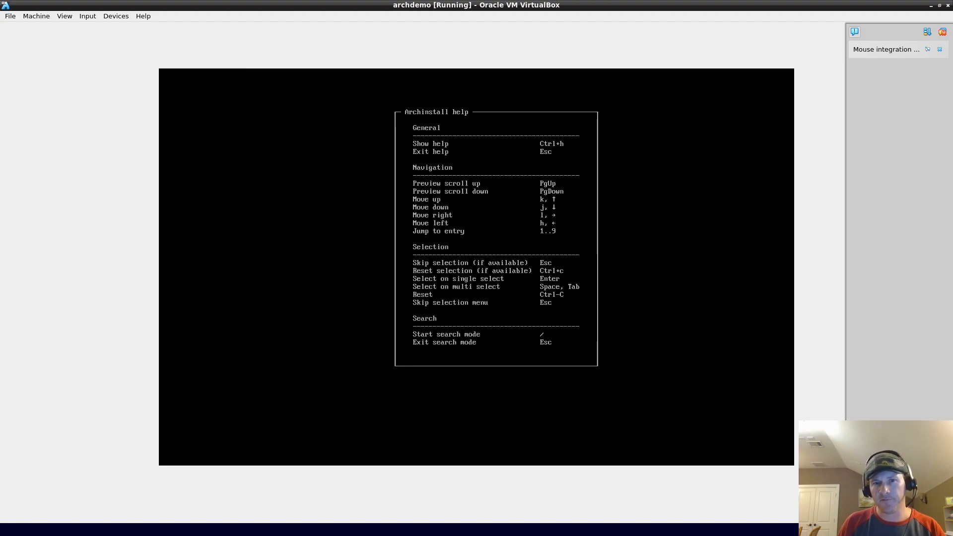
key("Escape")
key("Escape")
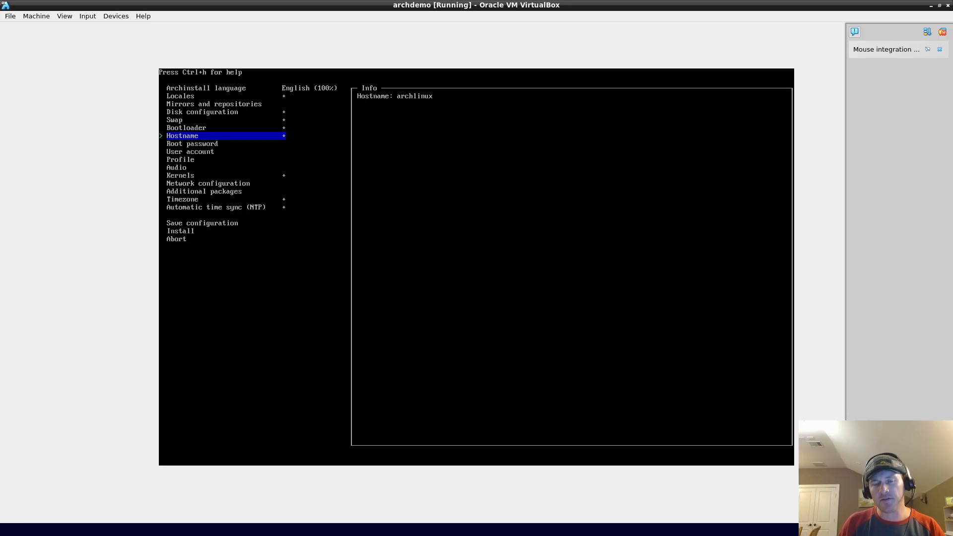
key("Return")
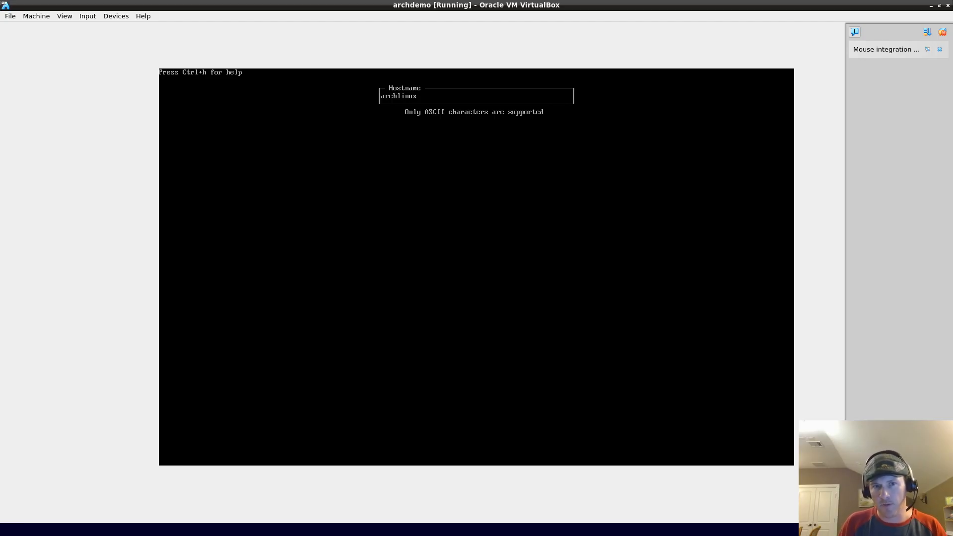
key("Return")
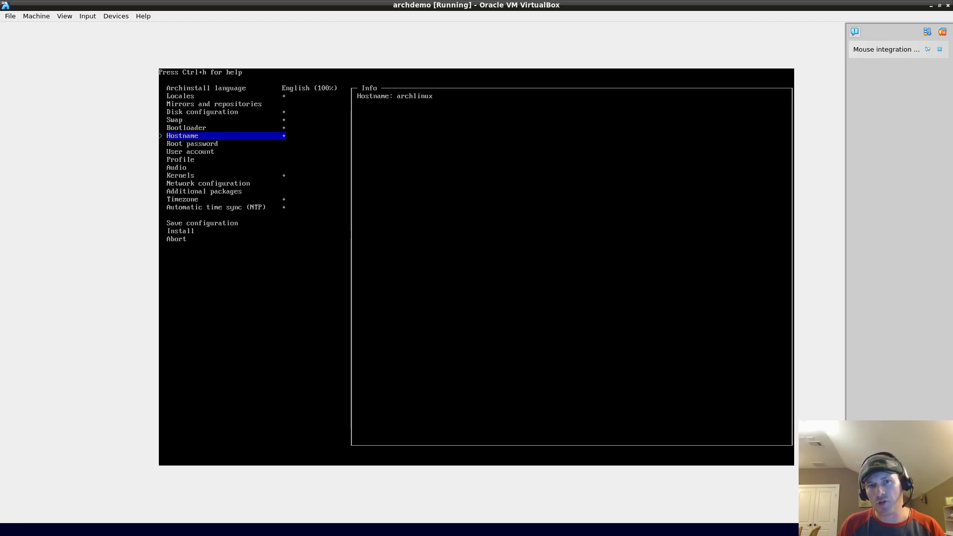
key("Down")
key("Up")
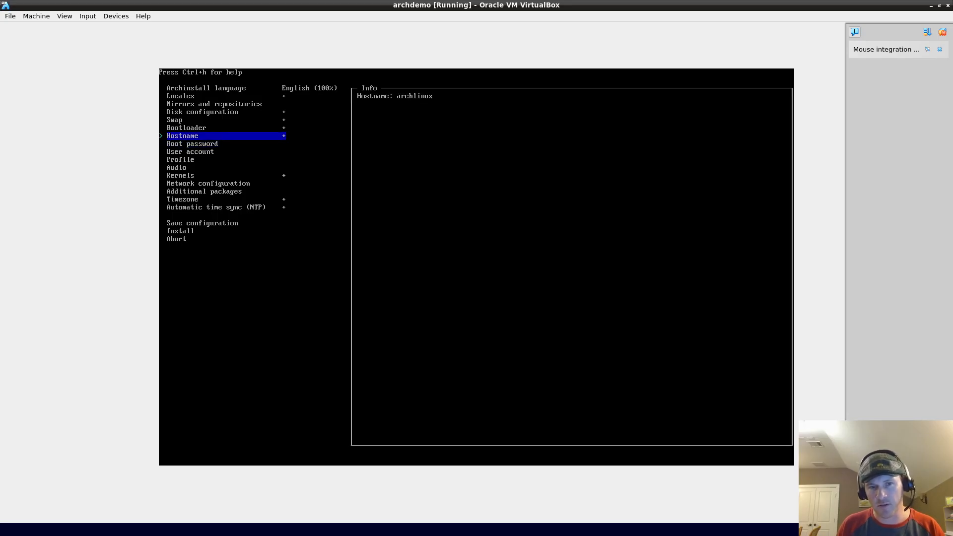
key("Return")
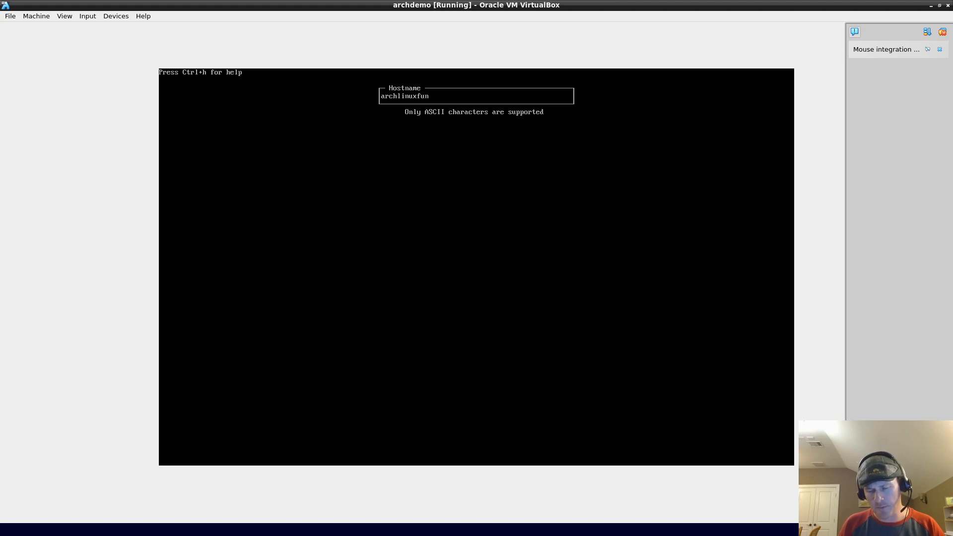
type("asdfasdfasdfasdfasdfsdfsda")
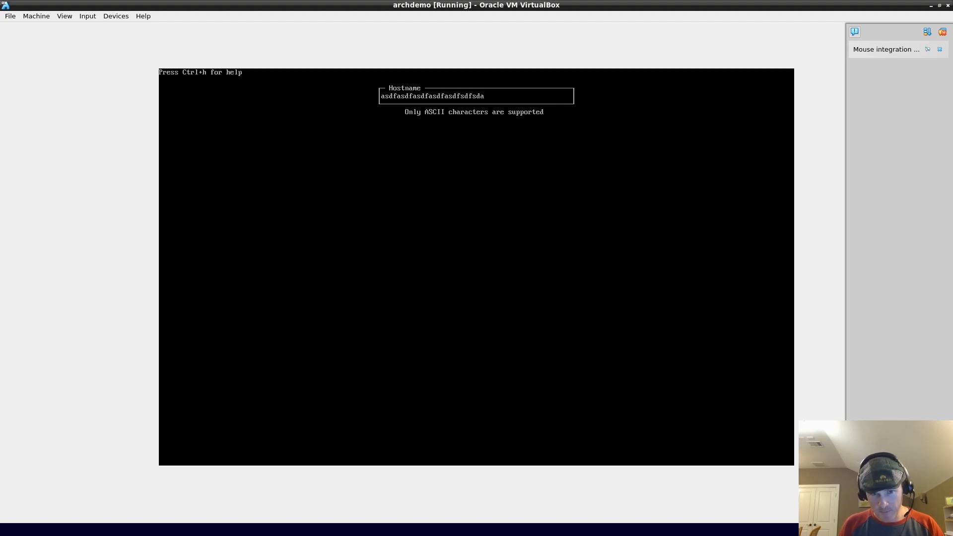
key("Escape")
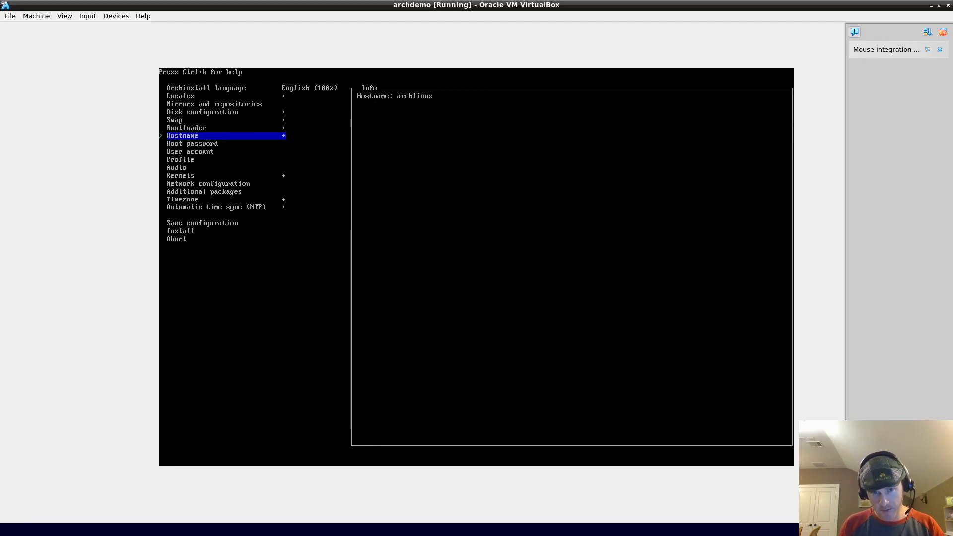
key("Return")
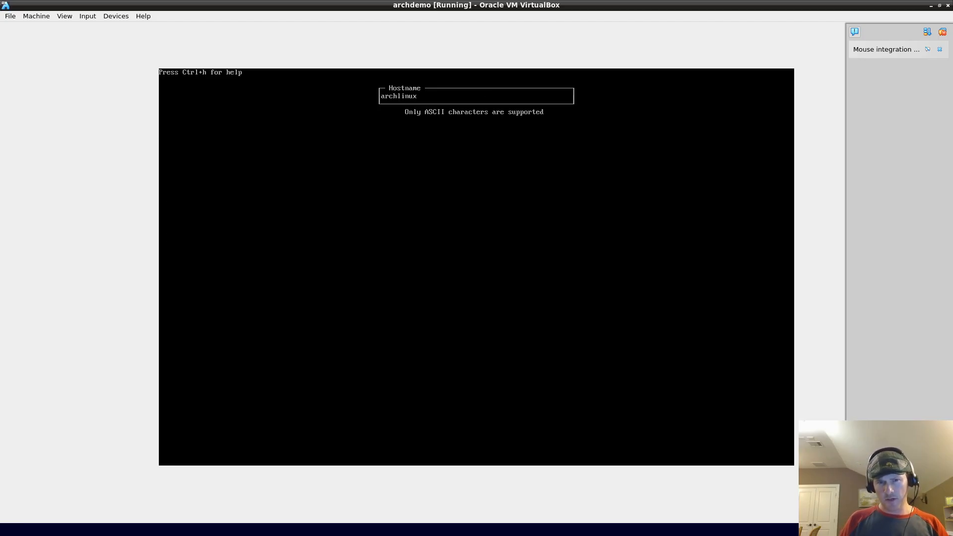
key("Return")
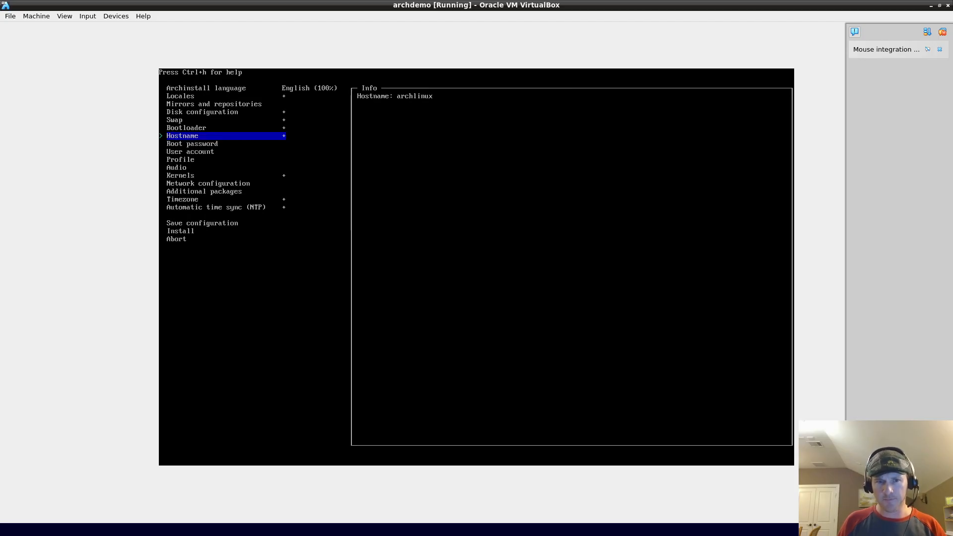
key("Up")
key("Up")
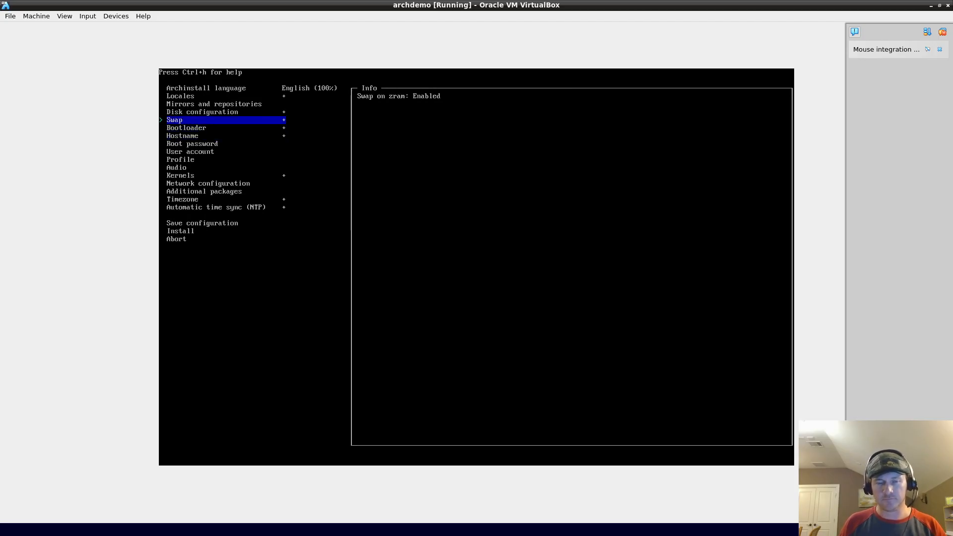
Step: Enter the root password and retype it to confirm under Root password
key("Down")
key("Down")
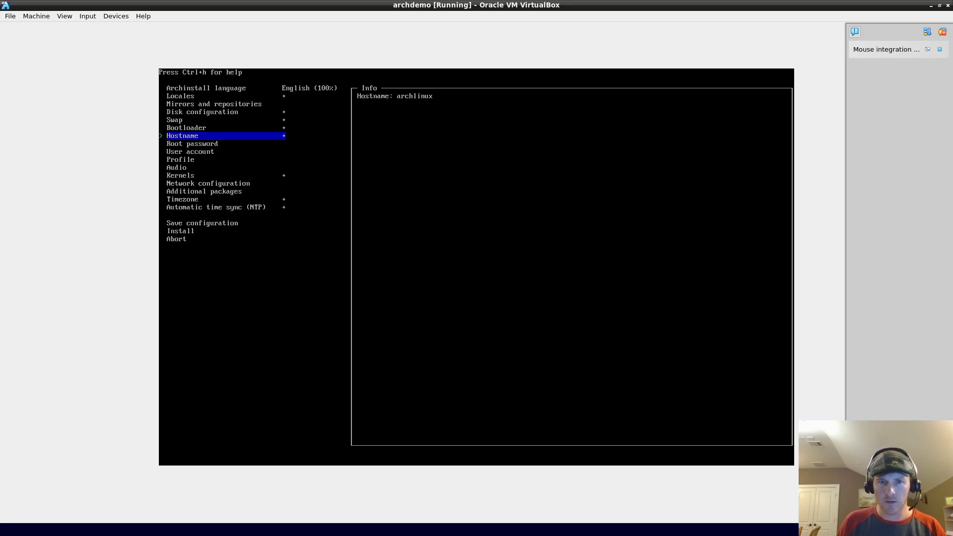
key("Down")
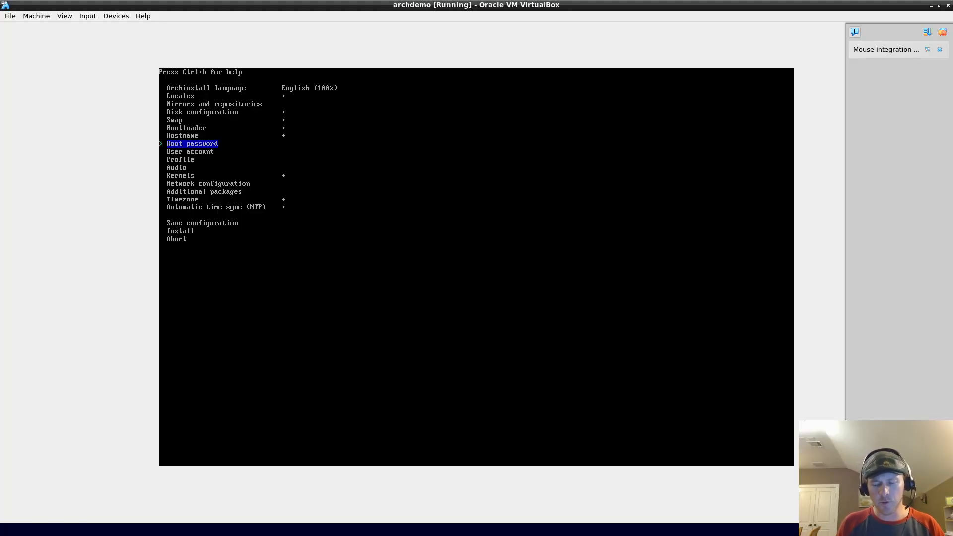
key("Return")
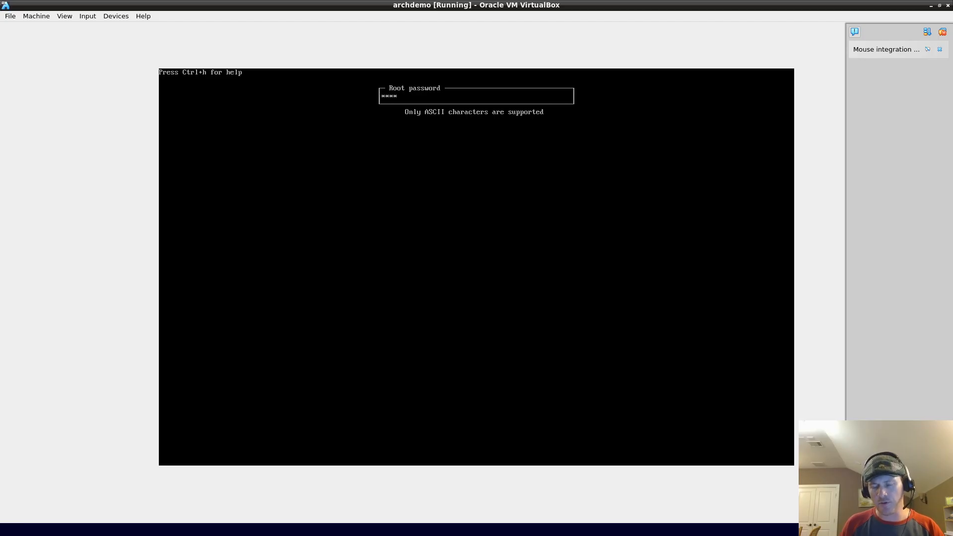
key("Return")
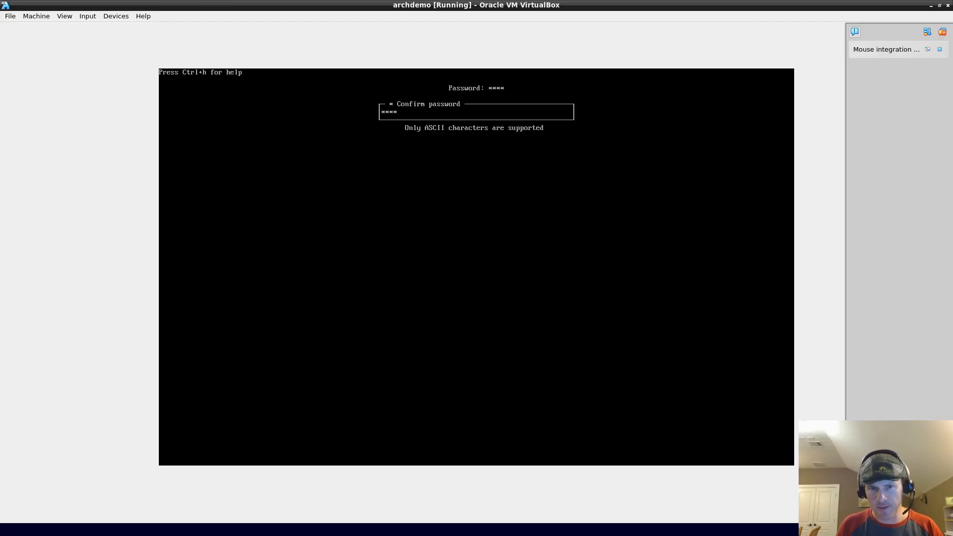
key("Return")
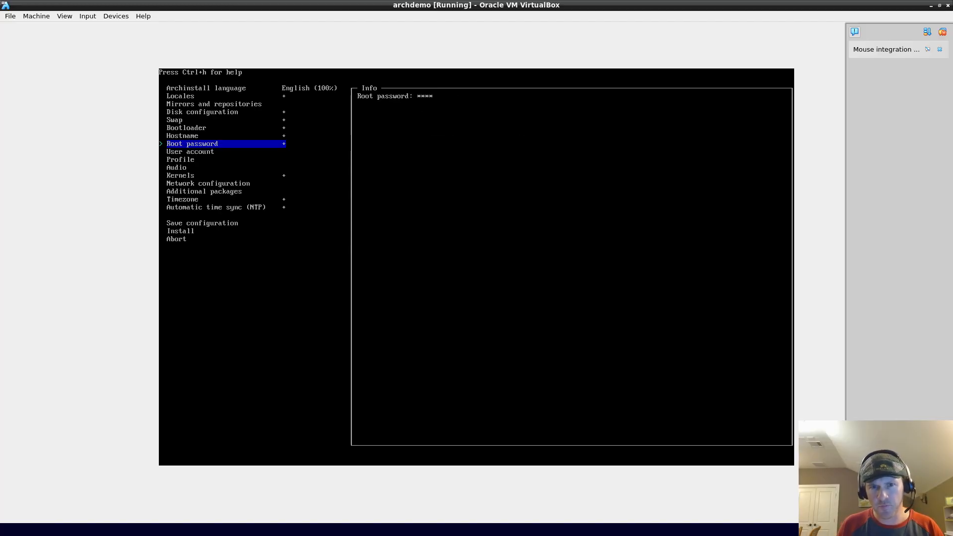
key("Down")
Step: Add a user named 'archie' and enter and confirm the user's password
key("Return")
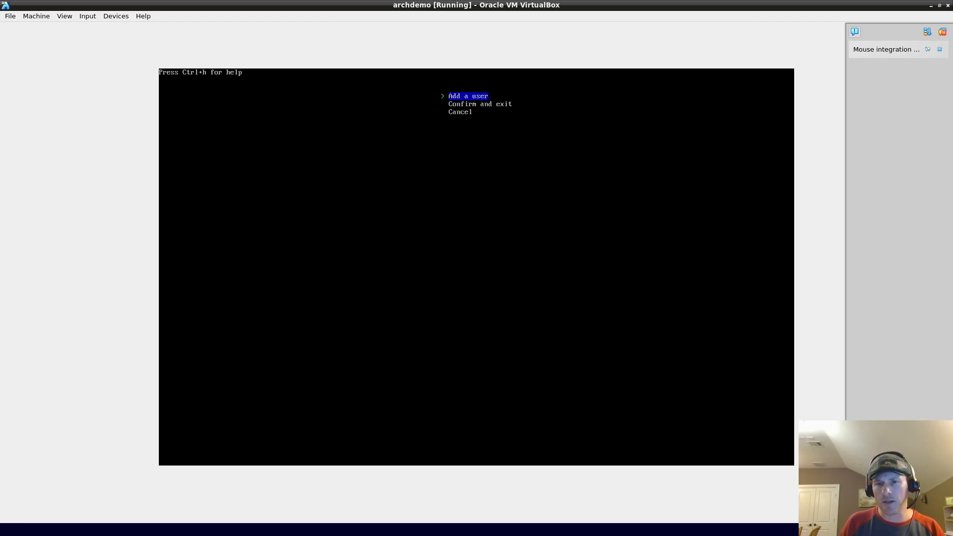
key("Return")
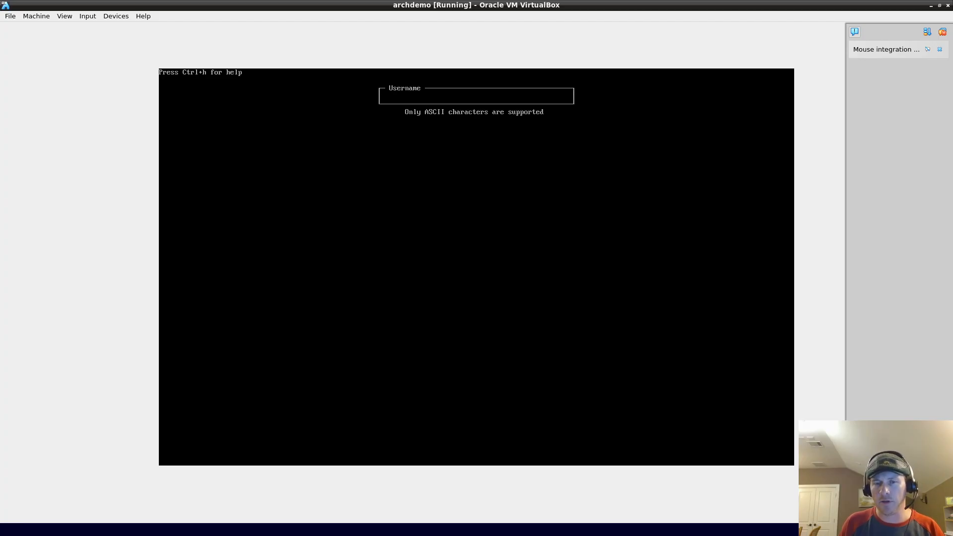
type("archie")
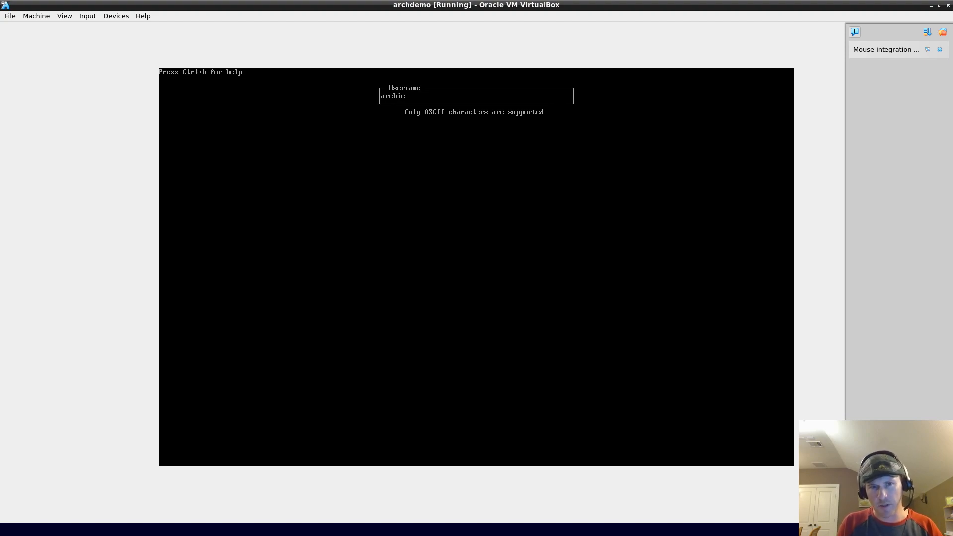
key("Return")
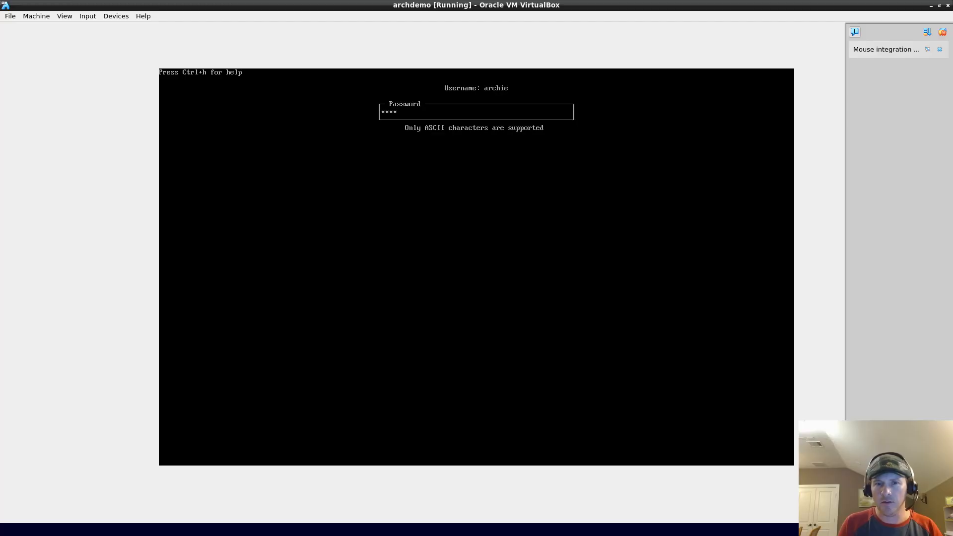
key("Return")
type("*")
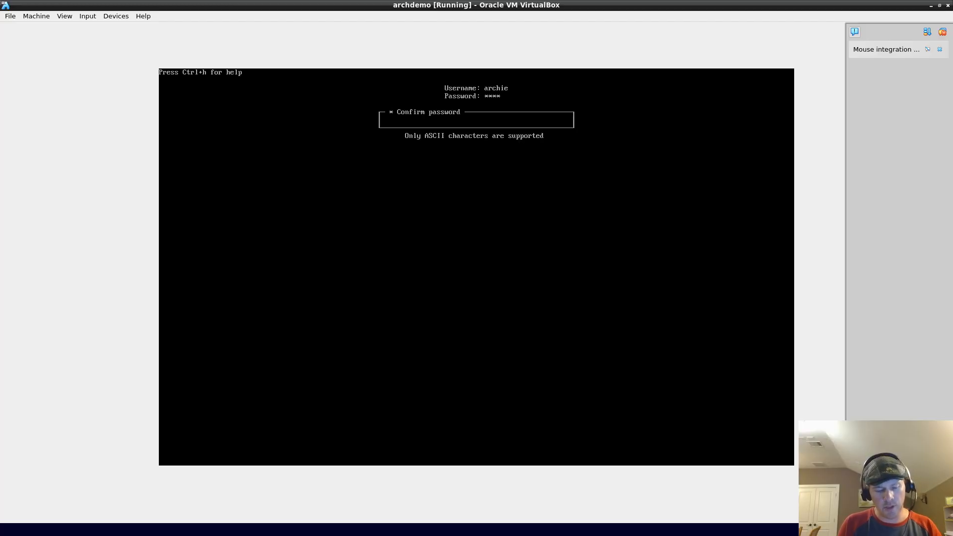
type("***")
key("Return")
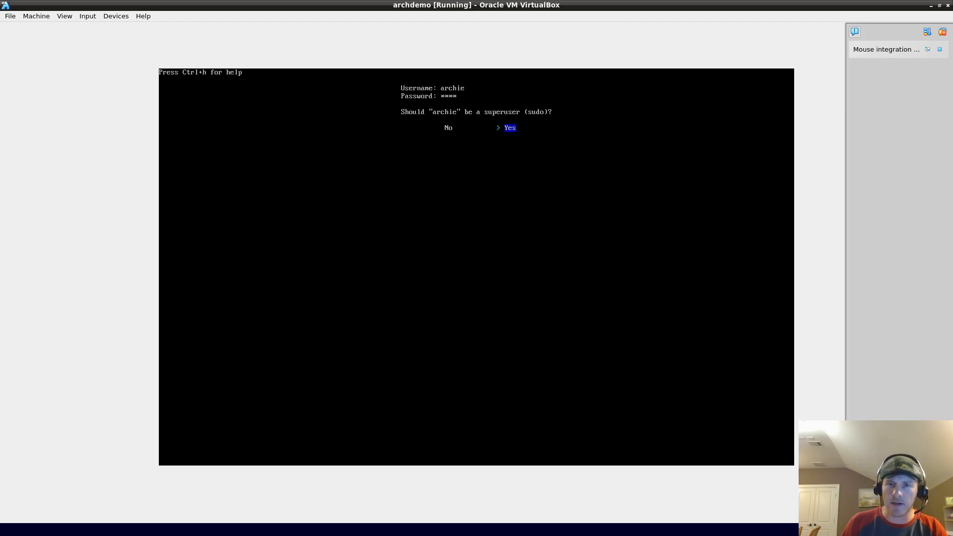
Step: Answer Yes to make archie a sudo superuser
key("Left")
key("Right")
key("Left")
key("Right")
key("Return")
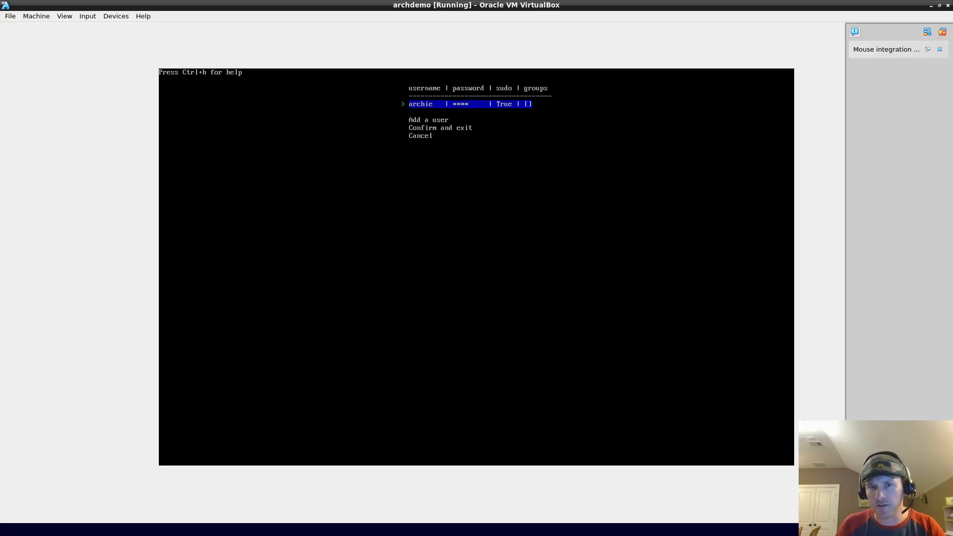
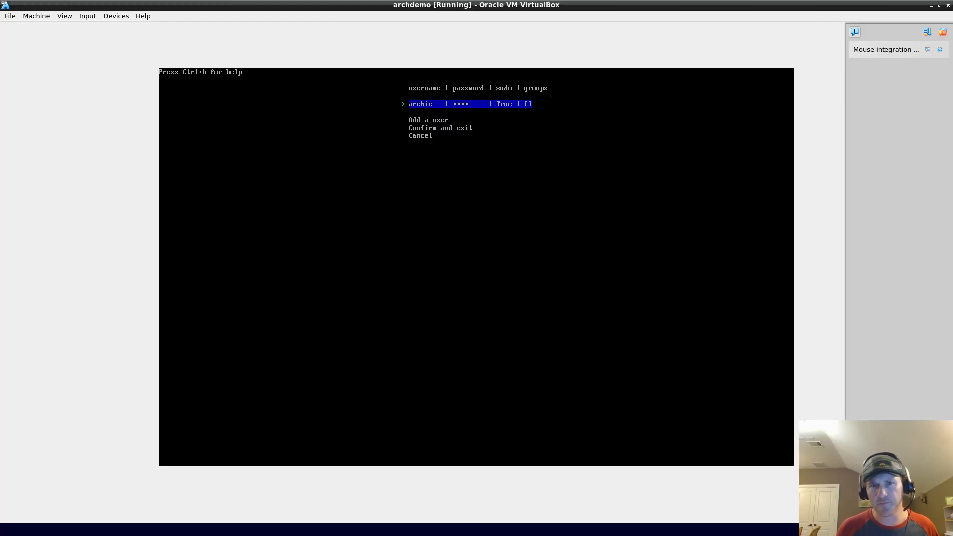
Step: Confirm the sudo-enabled user account archie and return to the installer's main menu
key("Down")
key("Down")
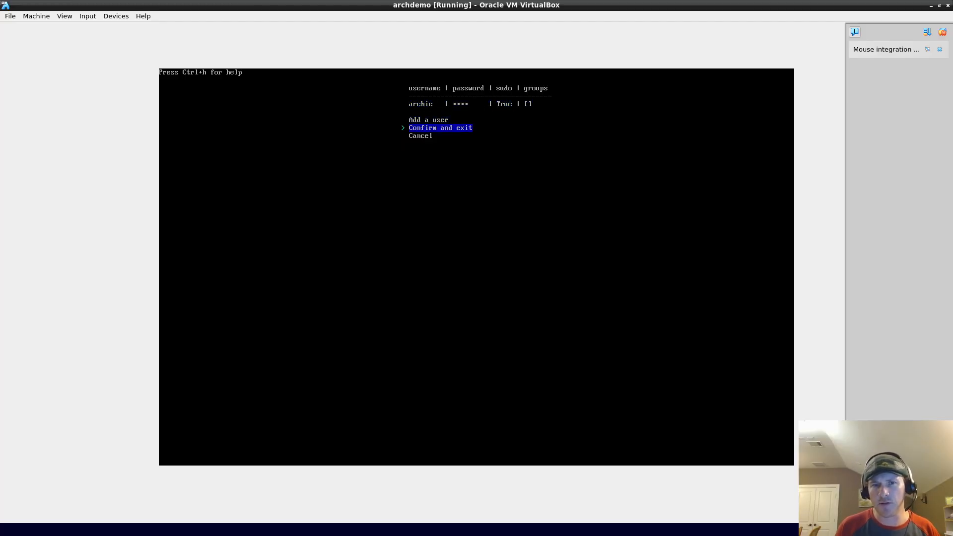
key("Up")
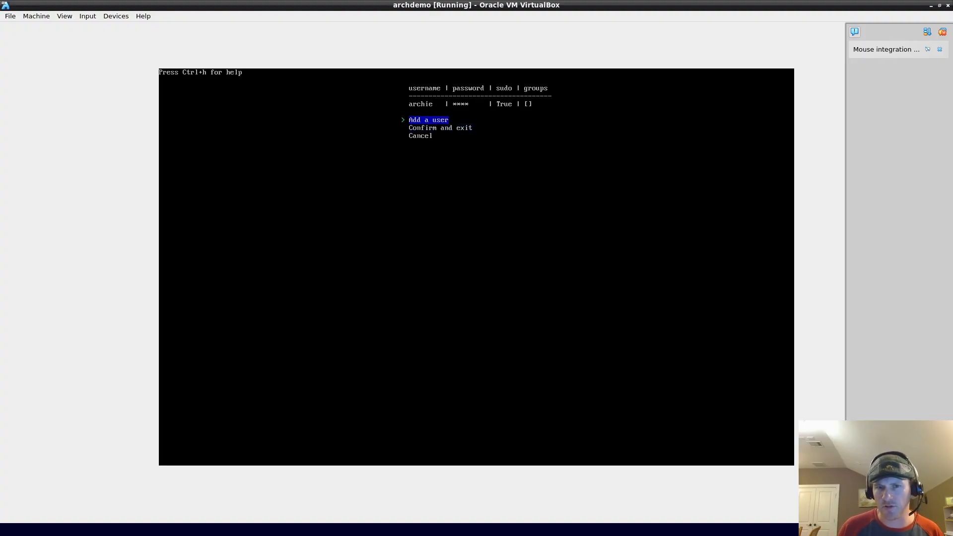
key("Down")
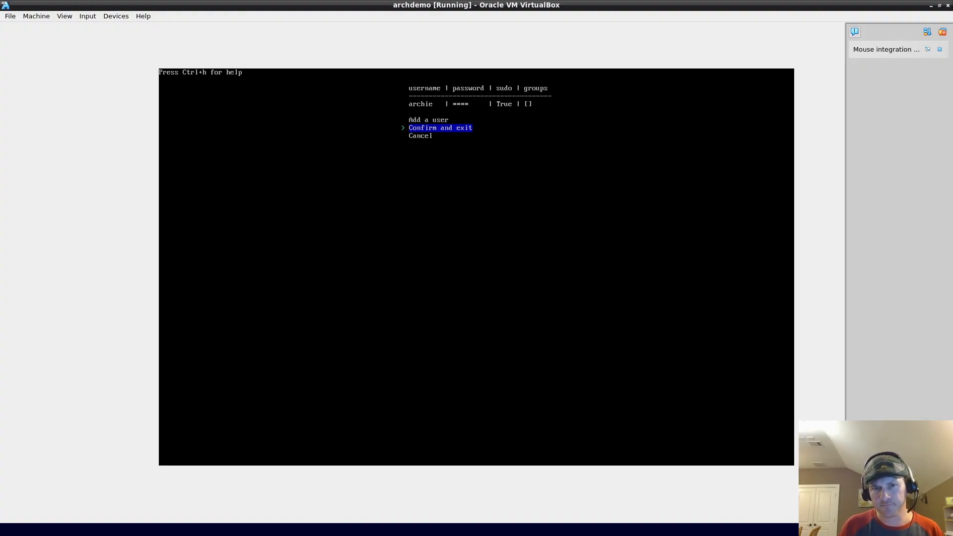
key("Return")
key("Down")
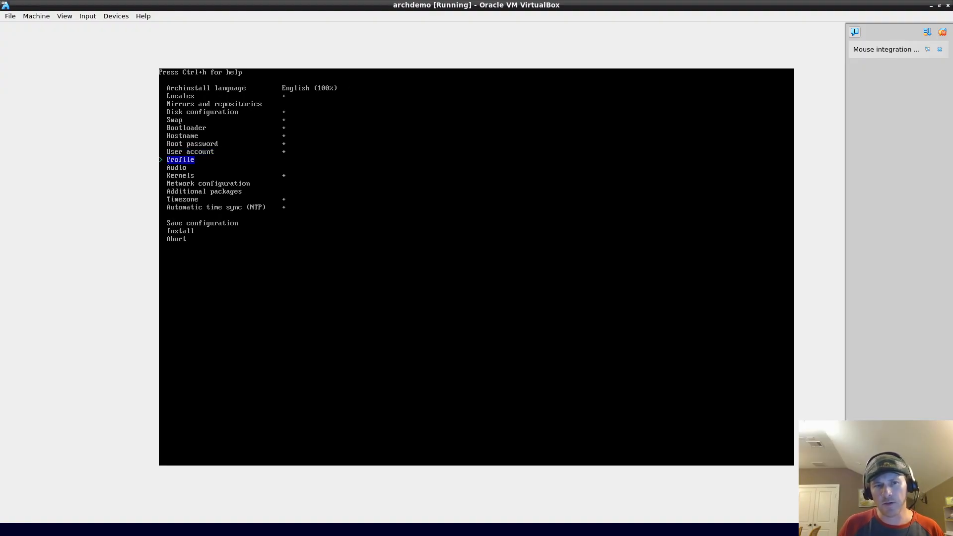
Step: Choose the Desktop profile type, browse the environments' packages, and mark Mate and Xfce4
key("Return")
key("Return")
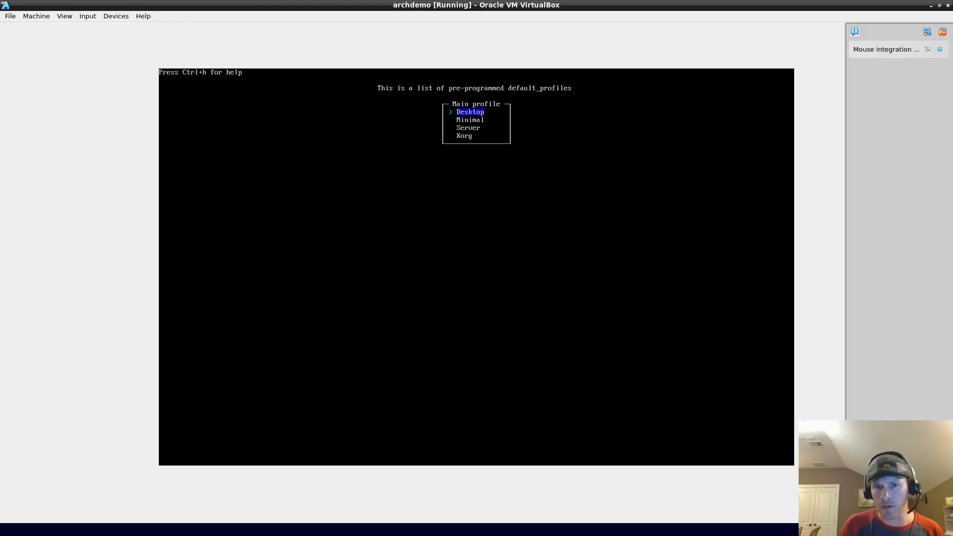
key("Return")
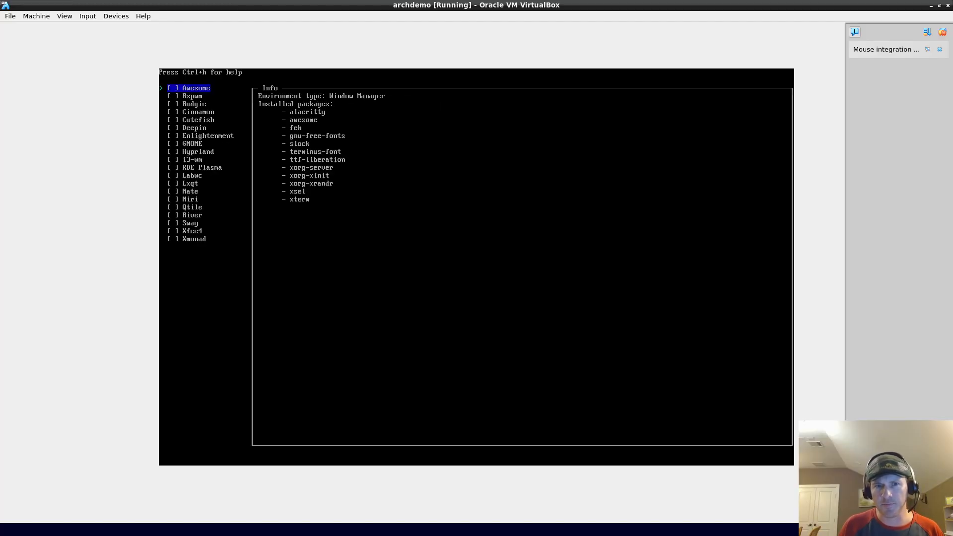
key("Down")
key("Down")
key("Down")
key("Down")
key("Down")
key("Down")
key("Down")
key("Down")
key("Down")
key("Down")
key("Down")
key("Down")
key("Down")
key("Down")
key("Down")
key("Down")
key("Down")
key("Down")
key("Up")
key("Up")
key("Up")
key("Up")
key("Up")
key("Up")
key("Up")
key("Up")
key("Up")
key("Up")
key("Up")
key("Up")
key("Up")
key("Up")
key("Up")
key("Up")
key("Down")
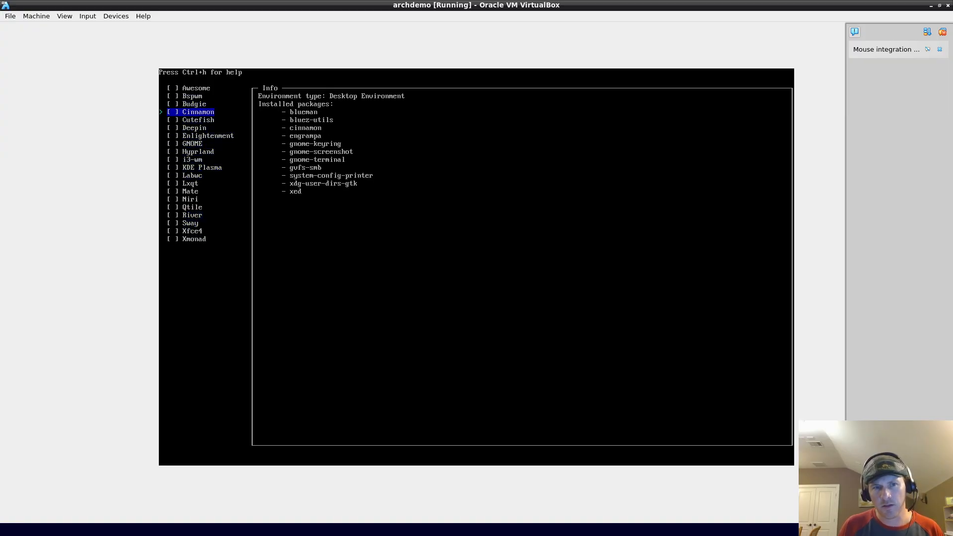
key("Down")
key("Down")
key("Down")
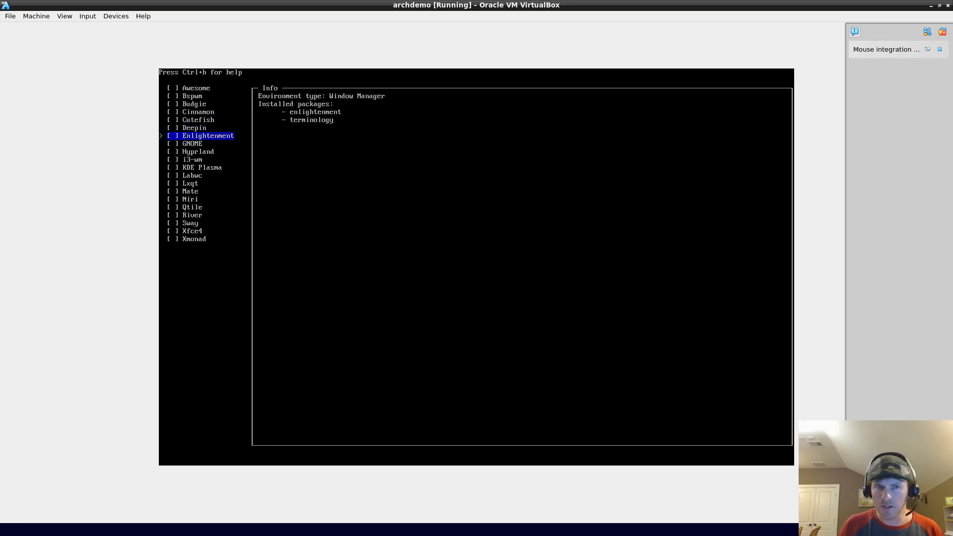
key("Down")
key("Down")
key("Up")
key("Down")
key("Down")
key("Down")
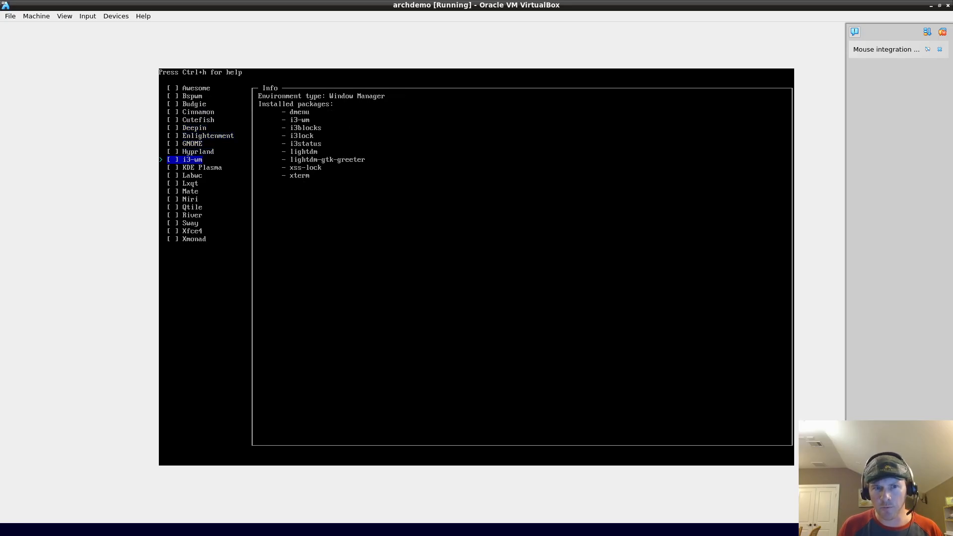
key("Down")
key("Down")
key("Down")
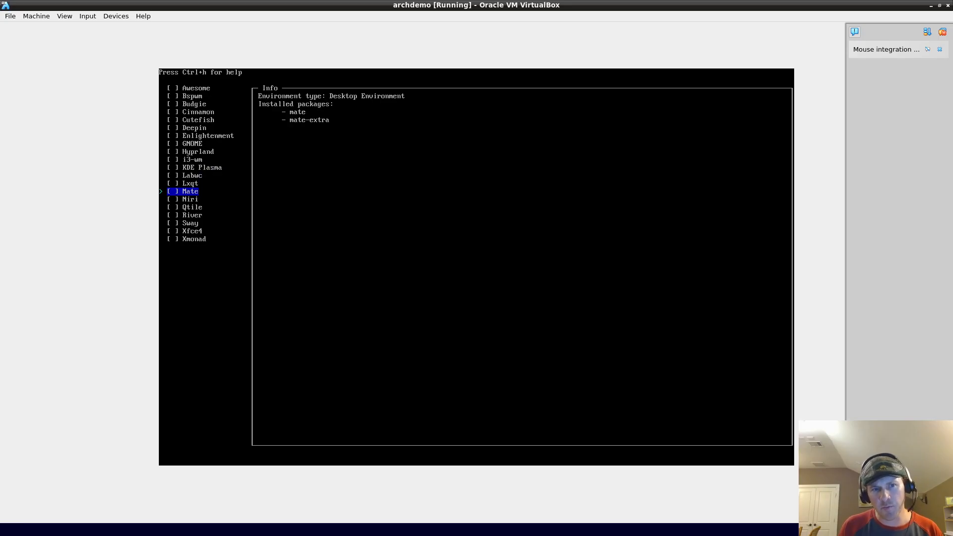
key("Down")
key("Down")
key("Down")
key("Down")
key("Down")
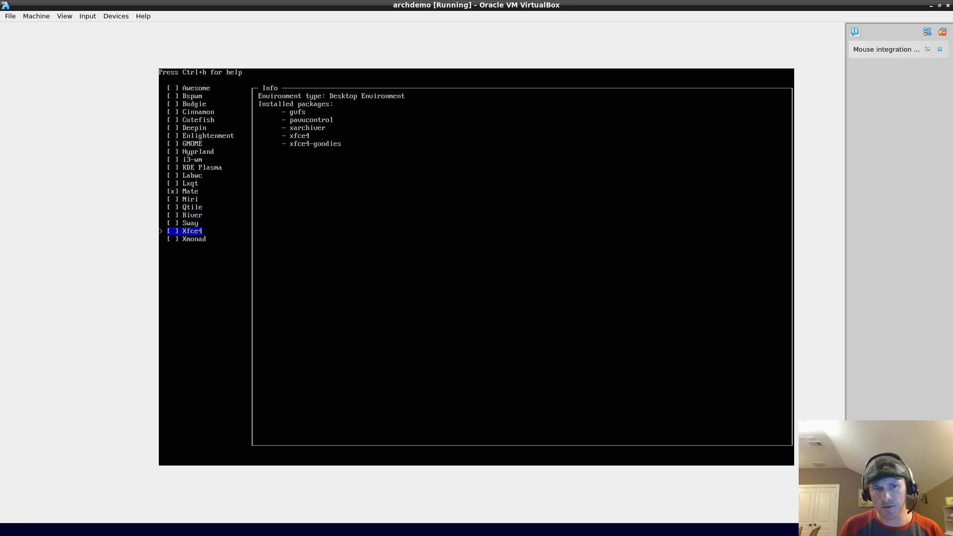
key("Down")
key("Down")
key("Up")
key("Up")
key("Up")
key("Up")
key("Up")
Step: Uncheck Lxqt, review the Sway and Xmonad packages, and confirm Mate plus Xfce4
key("Up")
key("Up")
key("Up")
key("Up")
key("Down")
key("Down")
key("Up")
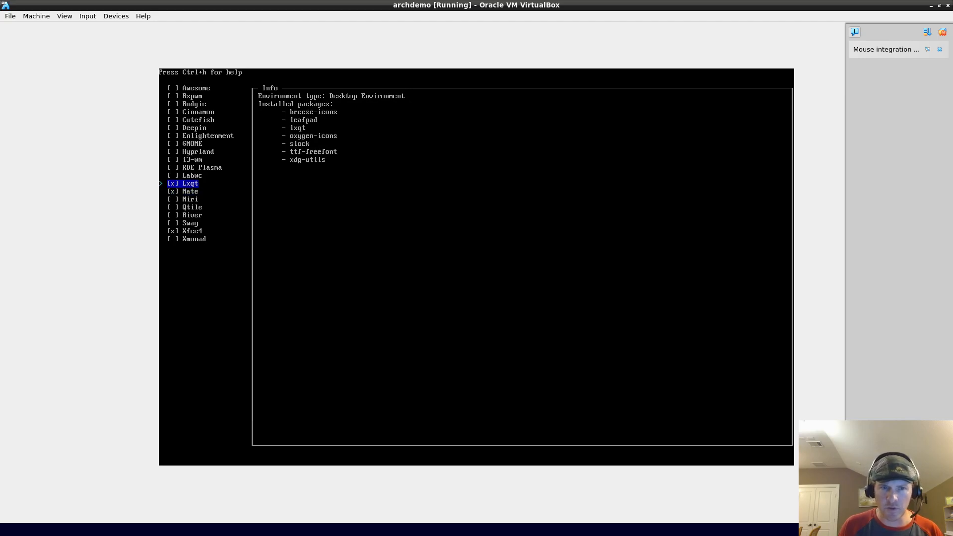
key("space")
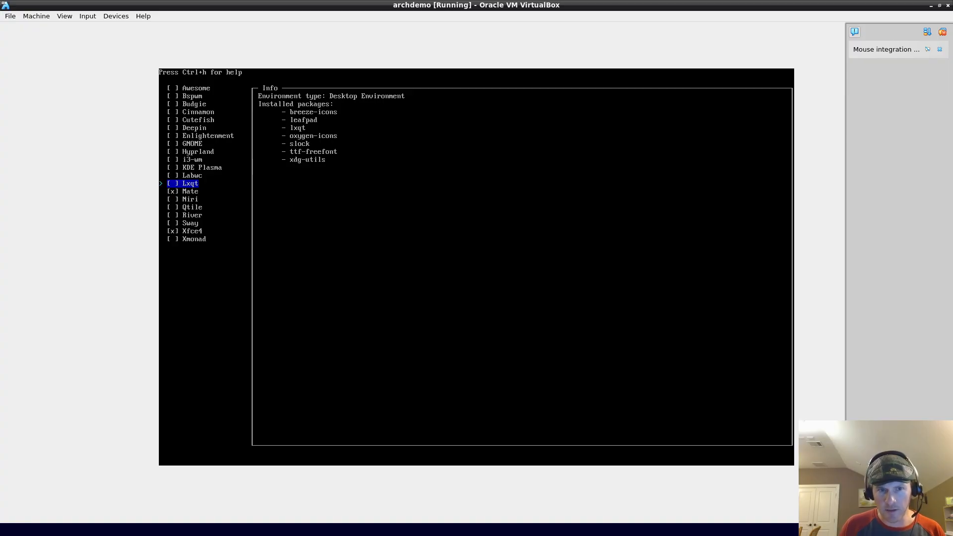
key("Down")
key("Down")
key("Down")
key("Down")
key("Down")
key("Down")
key("Down")
key("Up")
key("Up")
key("Up")
key("Up")
key("Up")
key("Up")
key("Up")
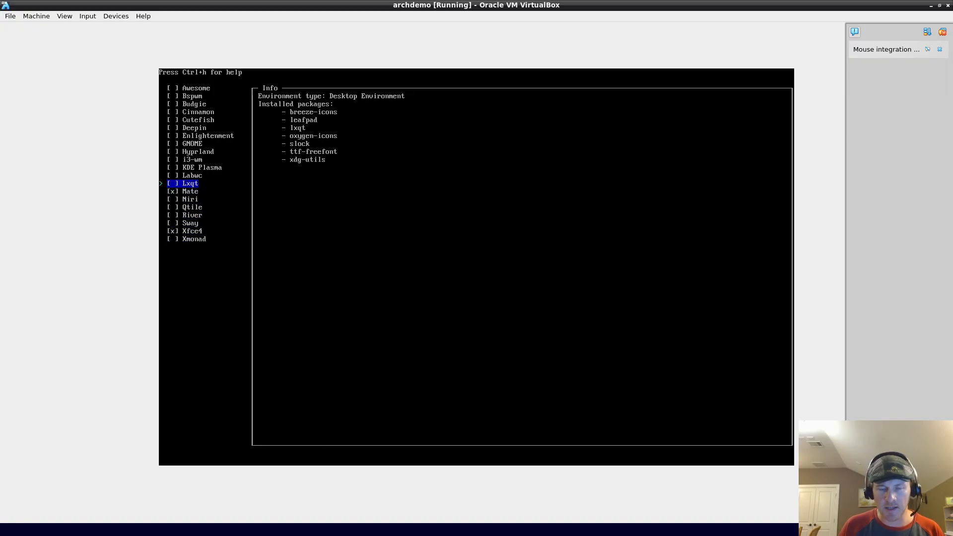
key("Down")
key("Down")
key("Down")
key("Down")
key("Down")
key("Down")
key("Down")
key("Down")
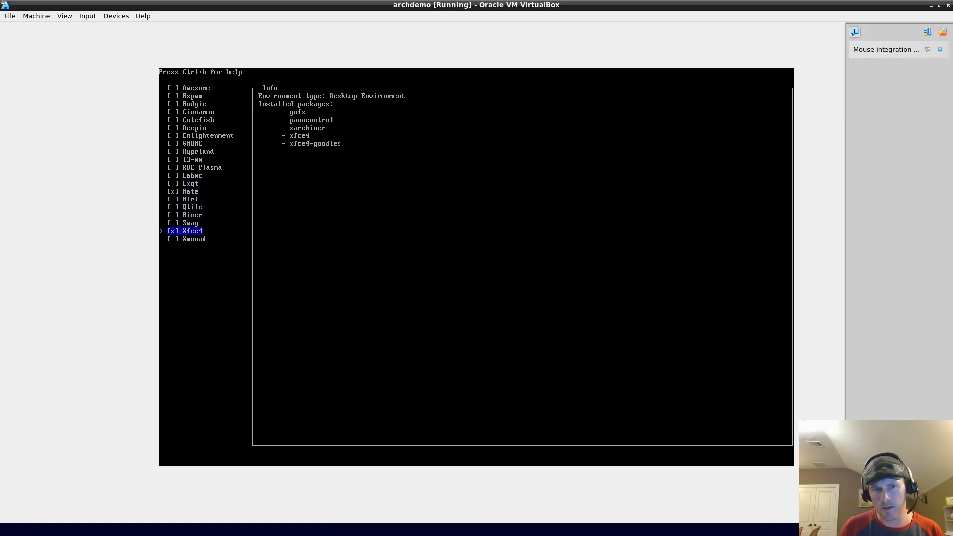
key("Up")
key("Up")
key("Up")
key("Up")
key("Up")
key("Up")
key("Up")
key("Up")
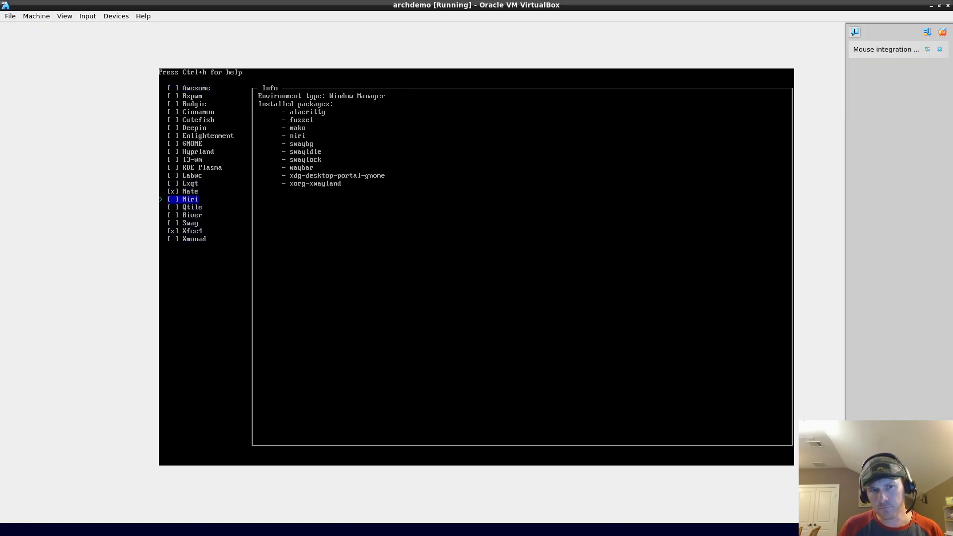
key("Down")
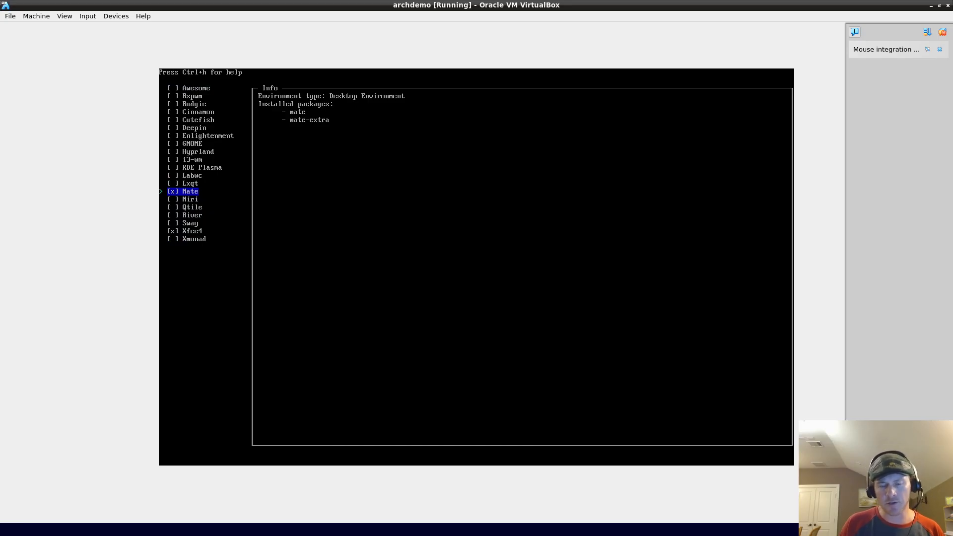
key("Return")
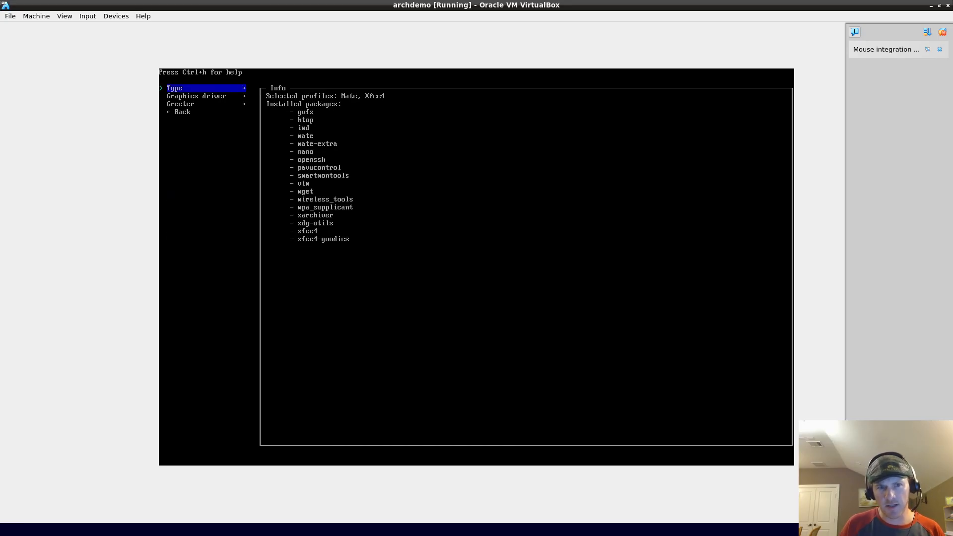
Step: Reopen the desktop checklist, toggle the Mate entry, and go back to the main installer settings
key("Return")
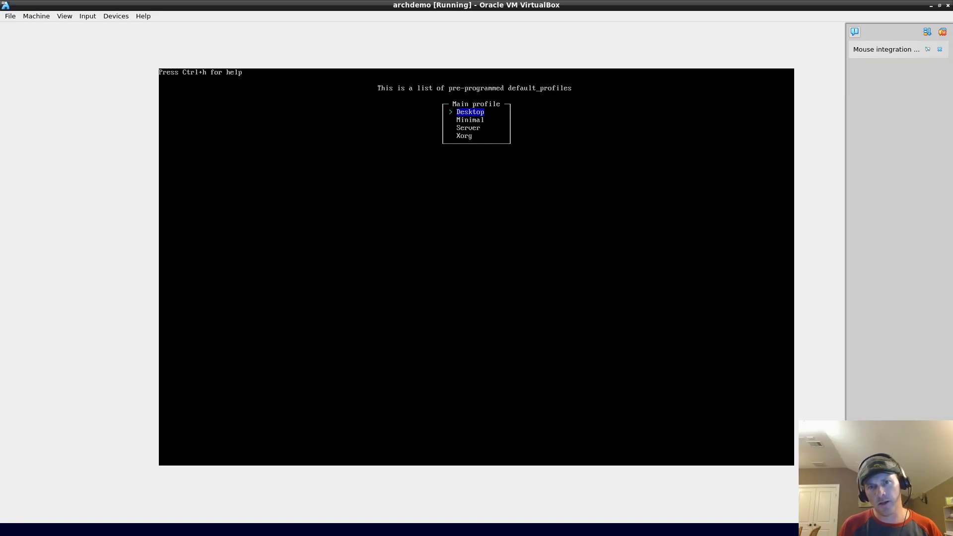
key("Return")
key("Up")
key("Down")
key("Down")
key("Up")
key("space")
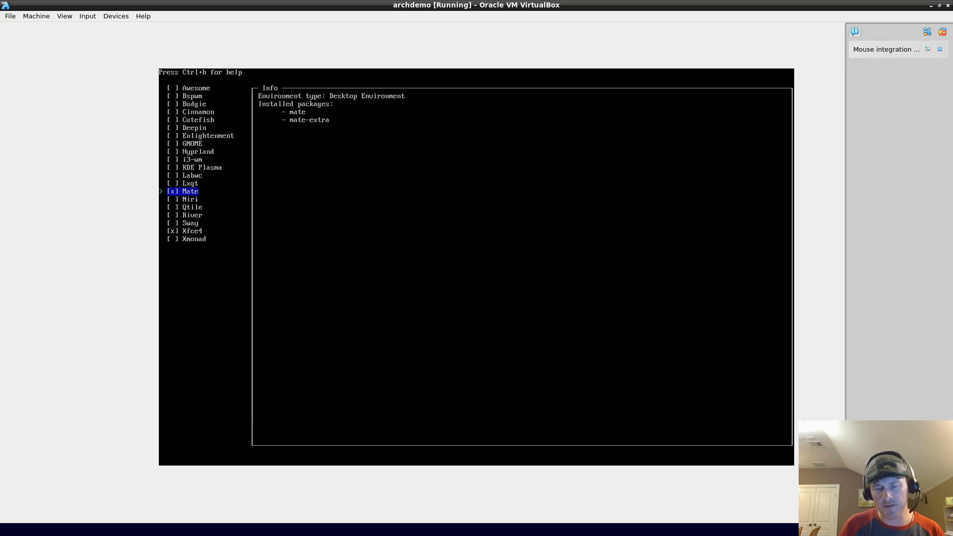
key("Return")
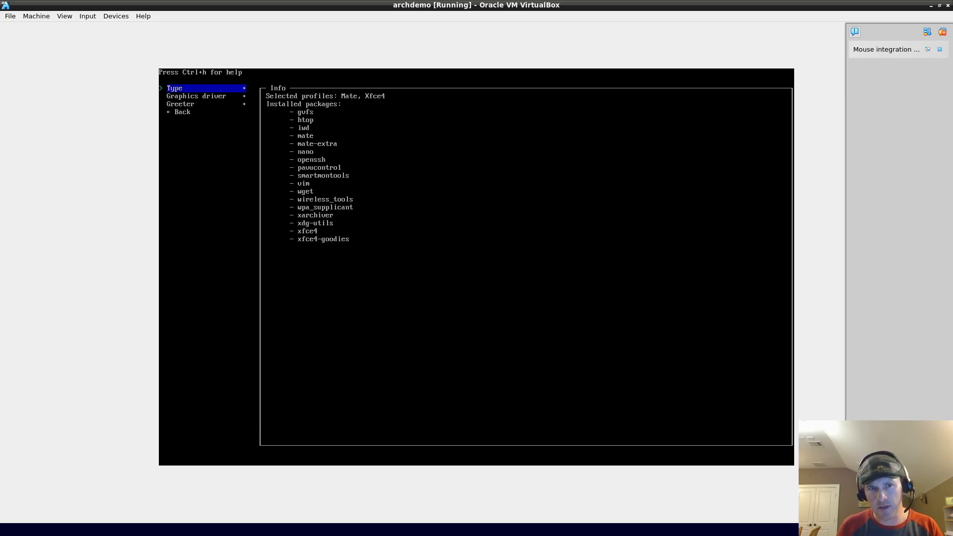
key("Down")
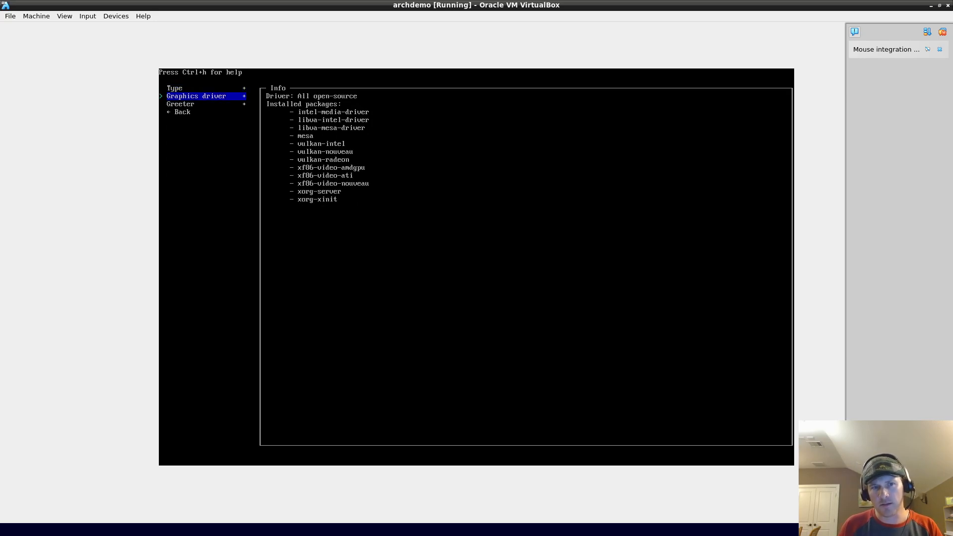
key("Down")
key("Down")
key("Return")
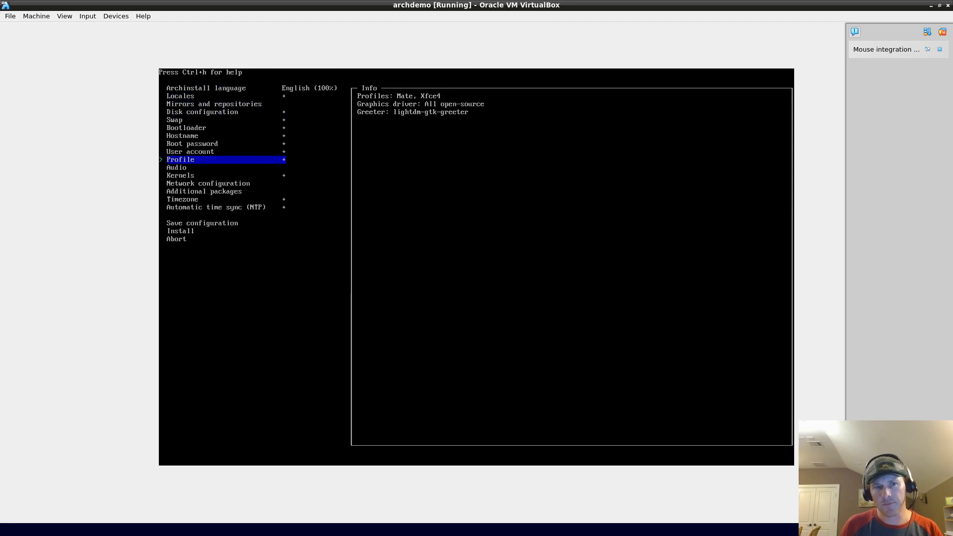
Step: Switch the profile type to Minimal, clearing the Mate and Xfce4 desktop selection
key("Return")
key("Down")
key("Up")
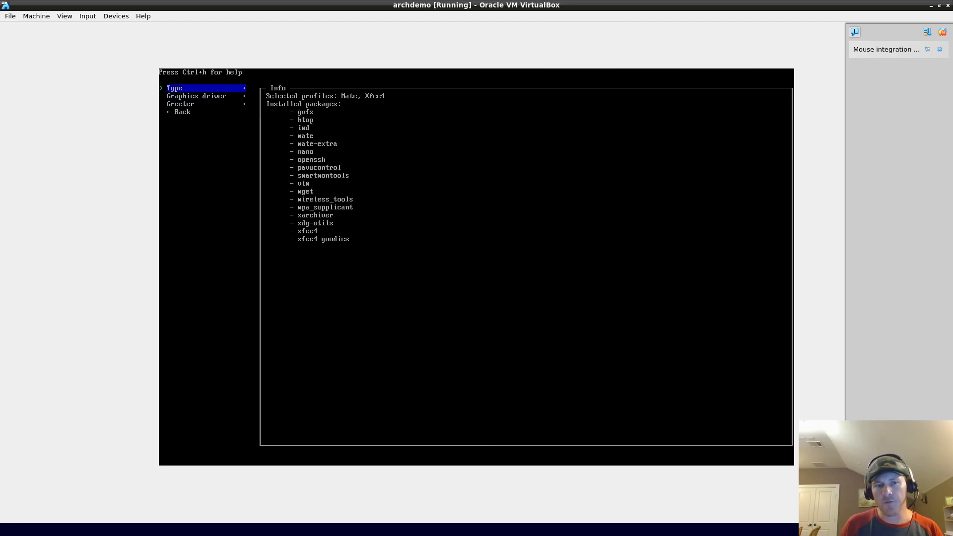
key("Return")
key("Down")
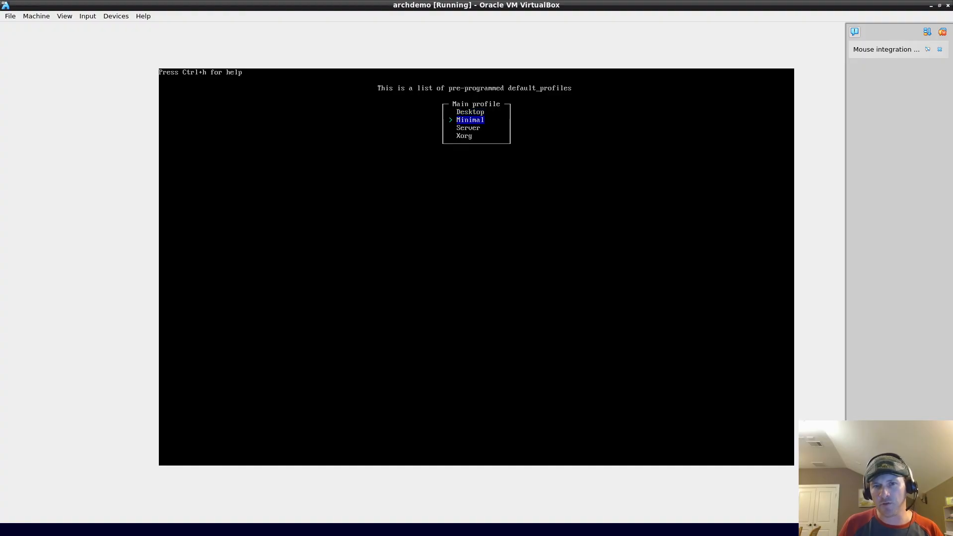
key("Return")
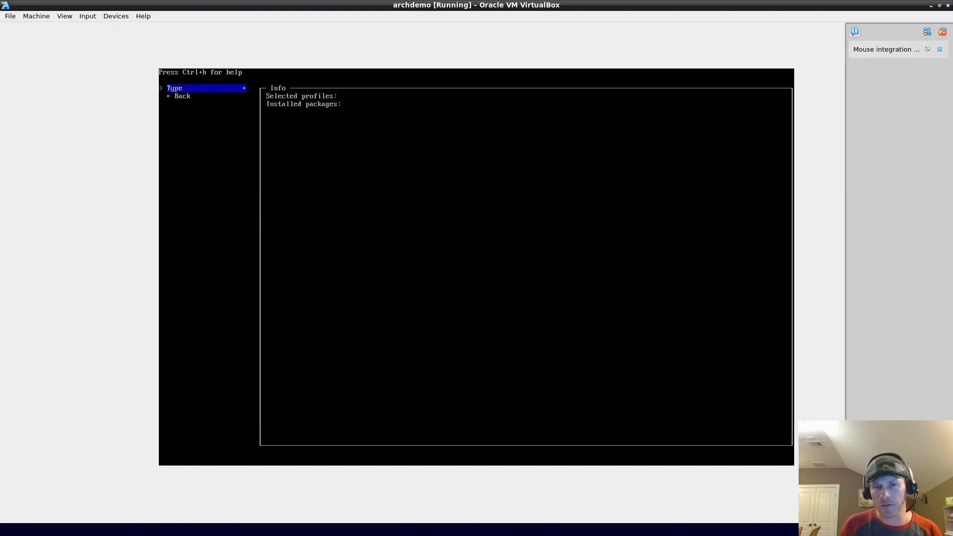
Step: Browse the Server profile's services such as Mariadb and Tomcat without selecting any, then reopen the profile type list
key("Return")
key("Down")
key("Return")
key("Down")
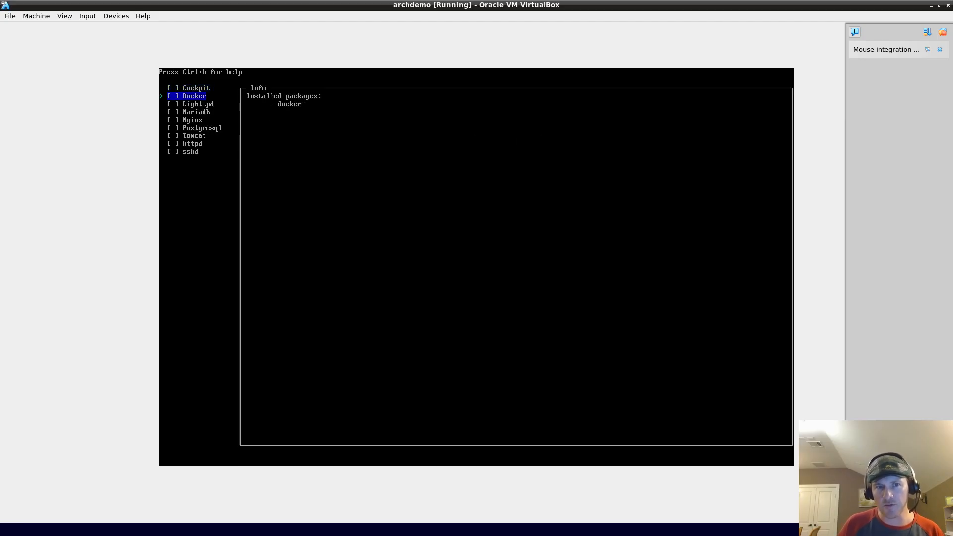
key("Down")
key("Down")
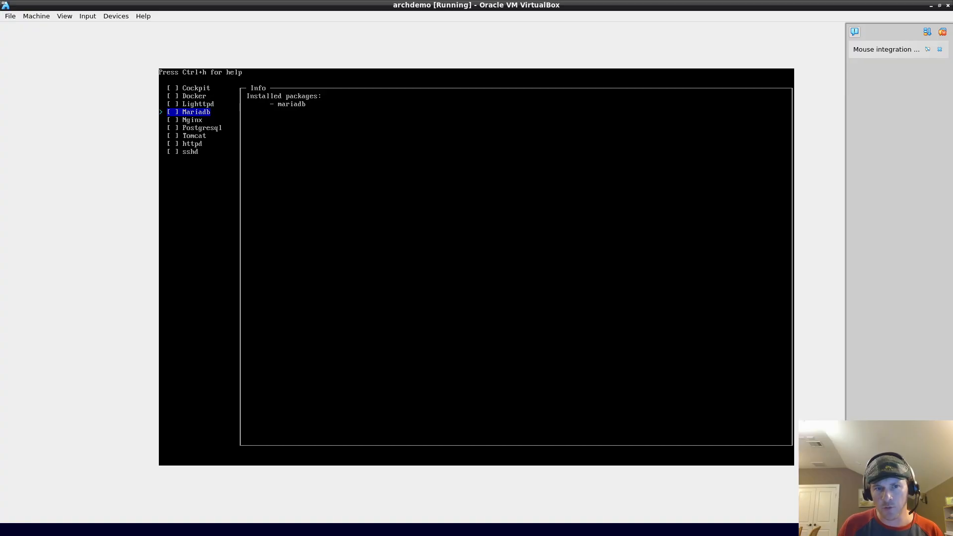
key("Down")
key("Down")
key("Down")
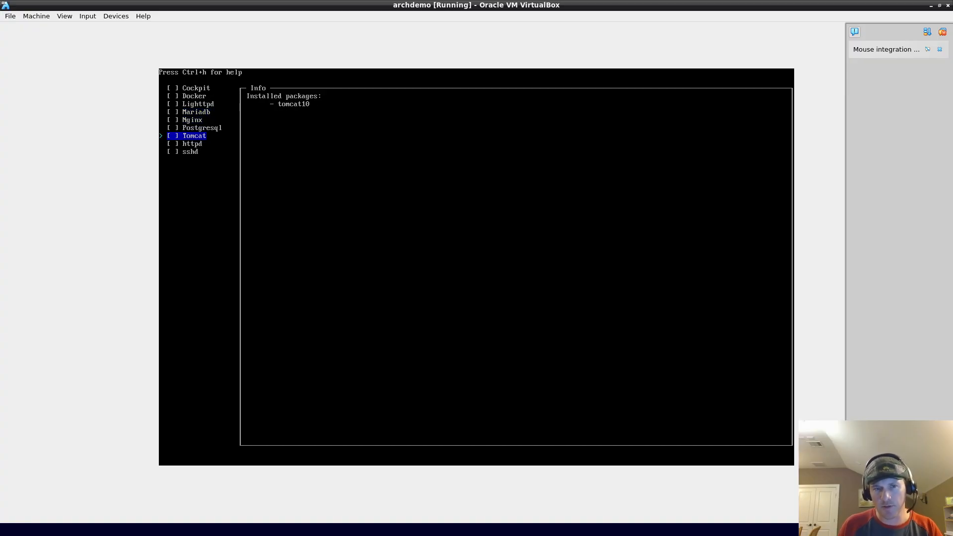
key("Escape")
key("Down")
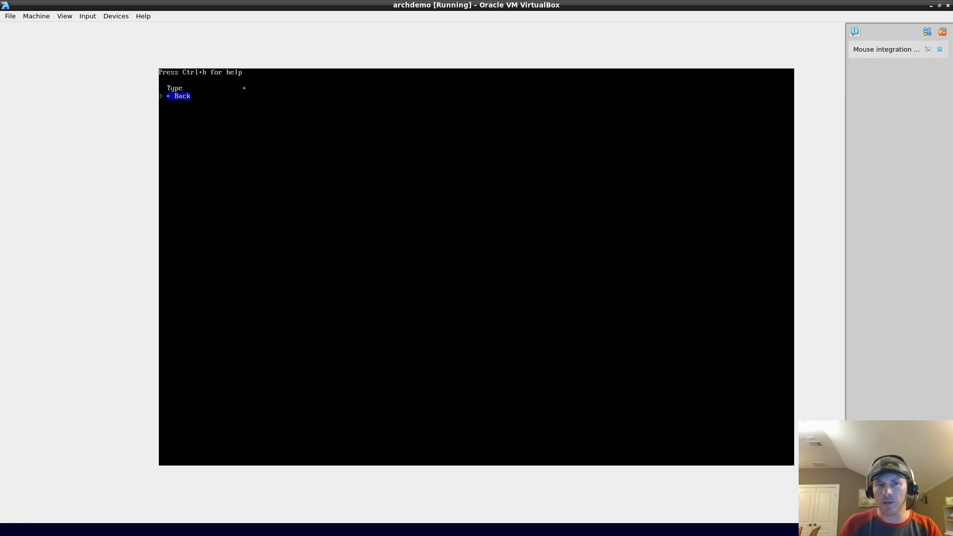
key("Return")
key("Return")
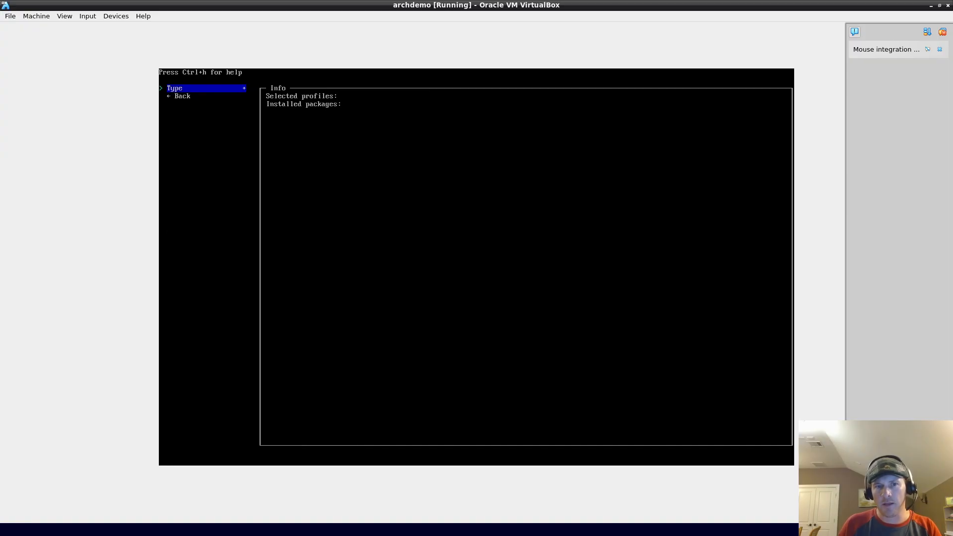
key("Return")
Step: Select the Mate and Xfce4 desktop environments and confirm them
key("Up")
key("Return")
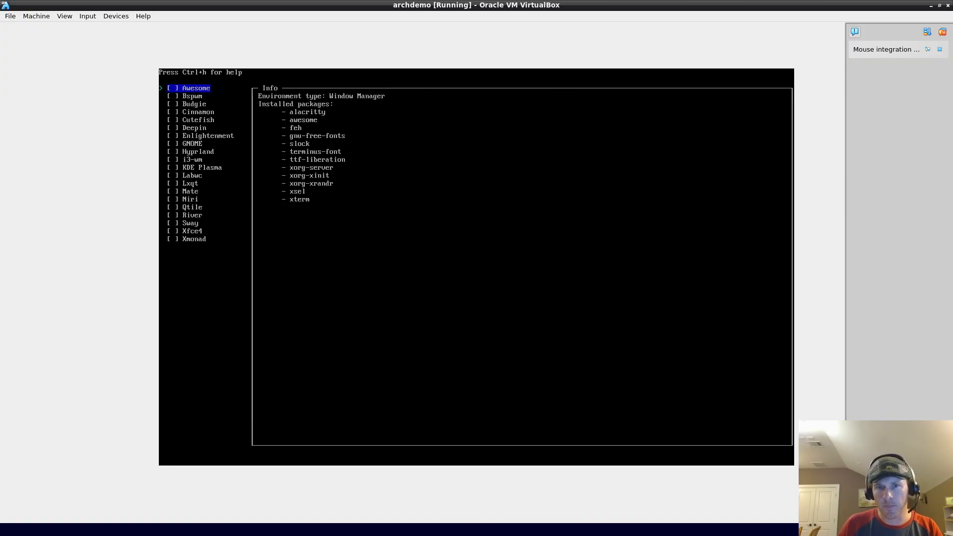
key("Down")
key("Down")
key("Down")
key("Down")
key("Down")
key("Down")
key("Down")
key("Down")
key("Down")
key("Down")
key("Down")
key("Down")
key("Down")
key("Down")
key("Down")
key("Down")
key("Up")
key("Up")
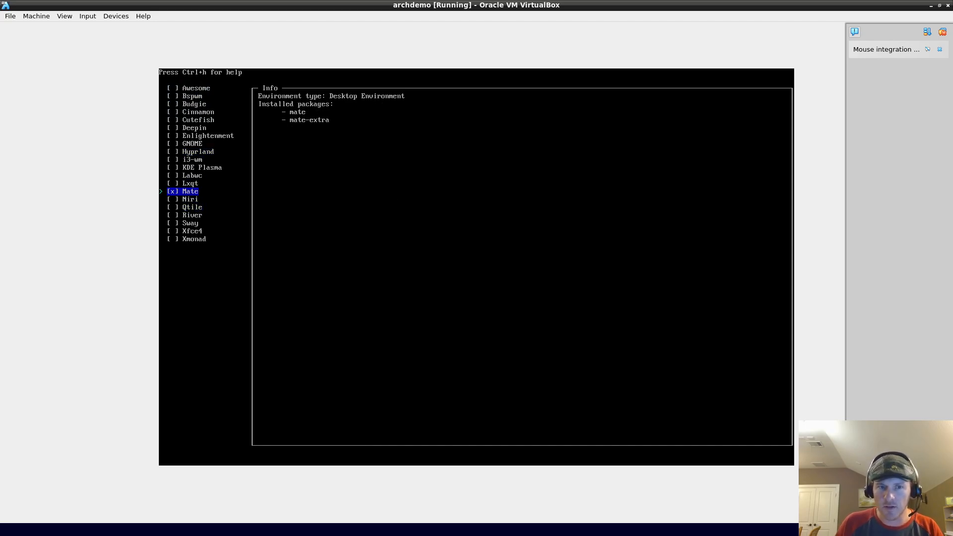
key("Up")
key("Down")
key("Down")
key("Down")
key("Down")
key("Down")
key("Down")
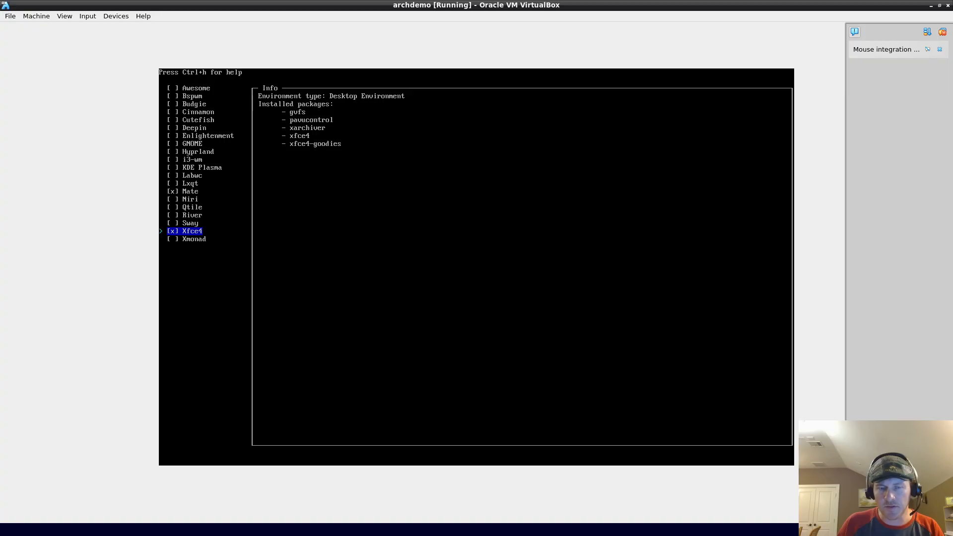
key("Return")
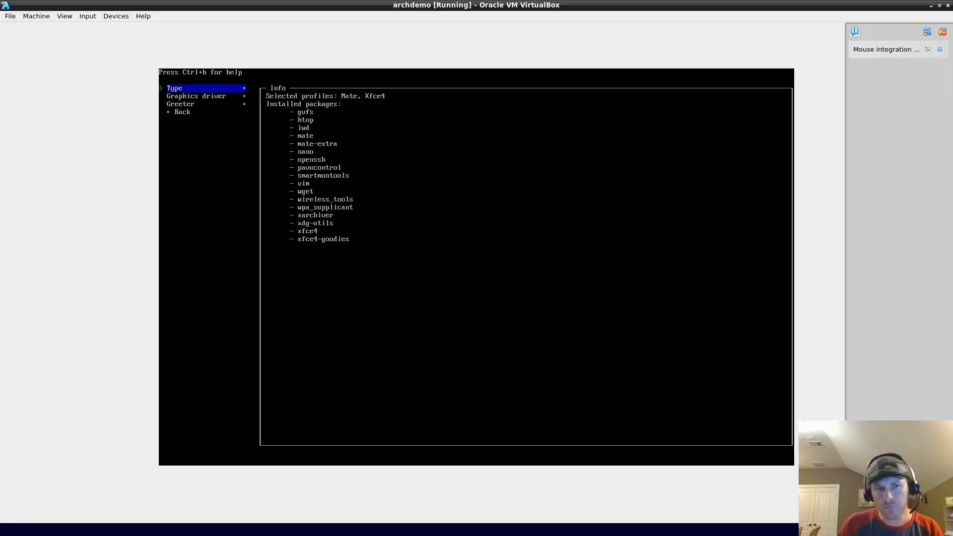
Step: Set lightdm-gtk-greeter as the login greeter and return to the main menu
key("Down")
key("Down")
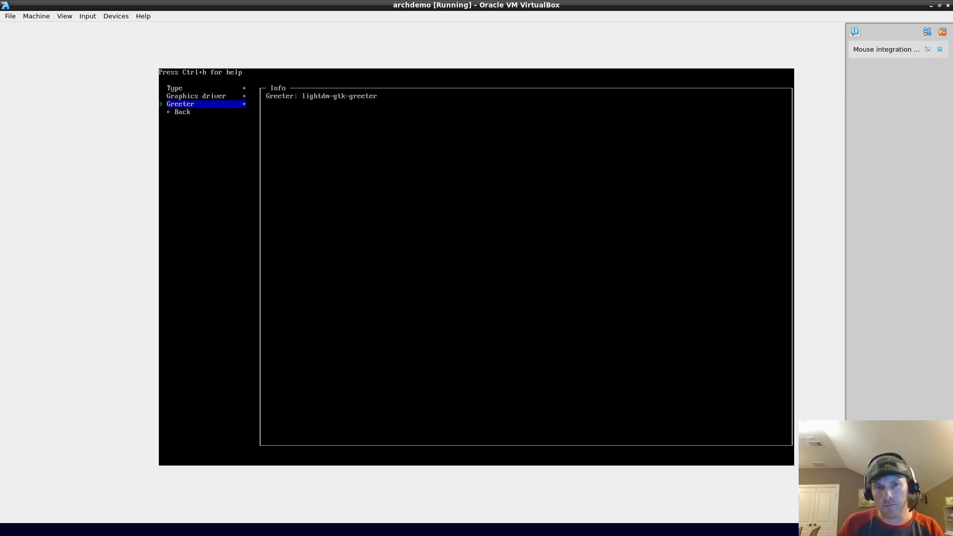
key("Return")
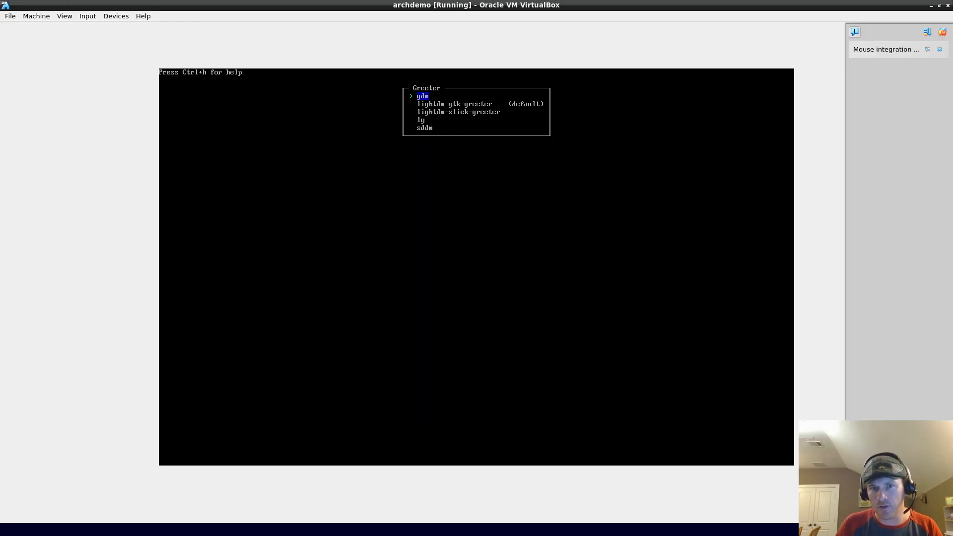
key("Down")
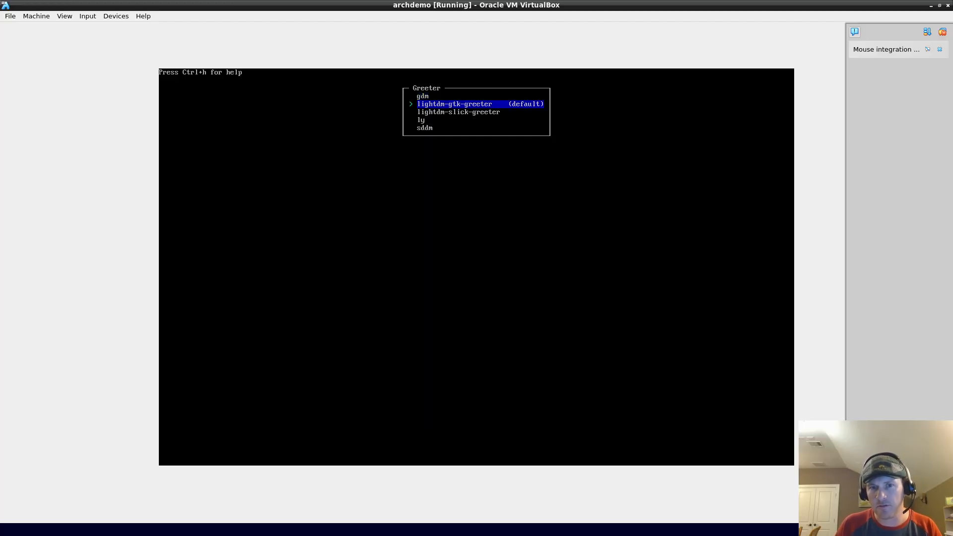
key("Return")
key("Down")
key("Return")
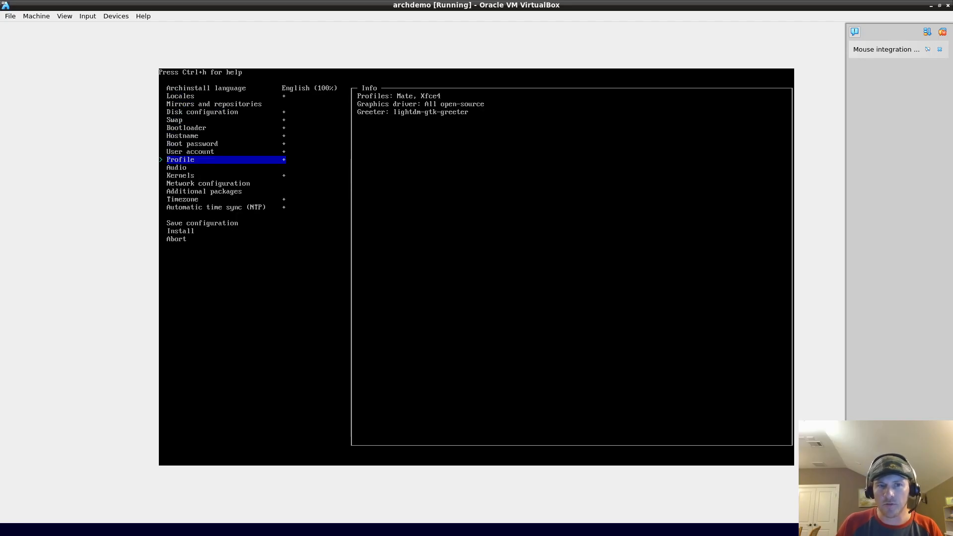
Step: Set the audio server to pulseaudio and bring up the kernel choices
key("Down")
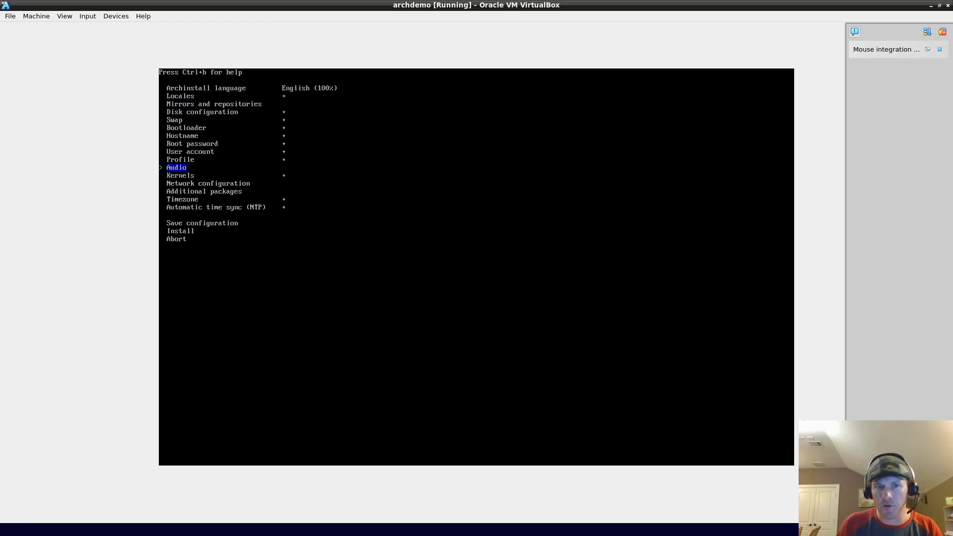
key("Return")
key("Down")
key("Down")
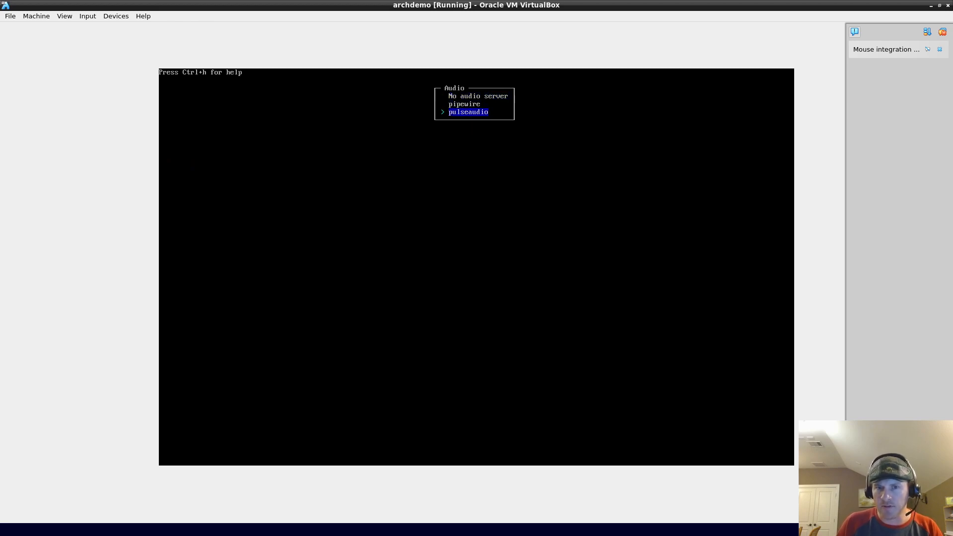
key("Return")
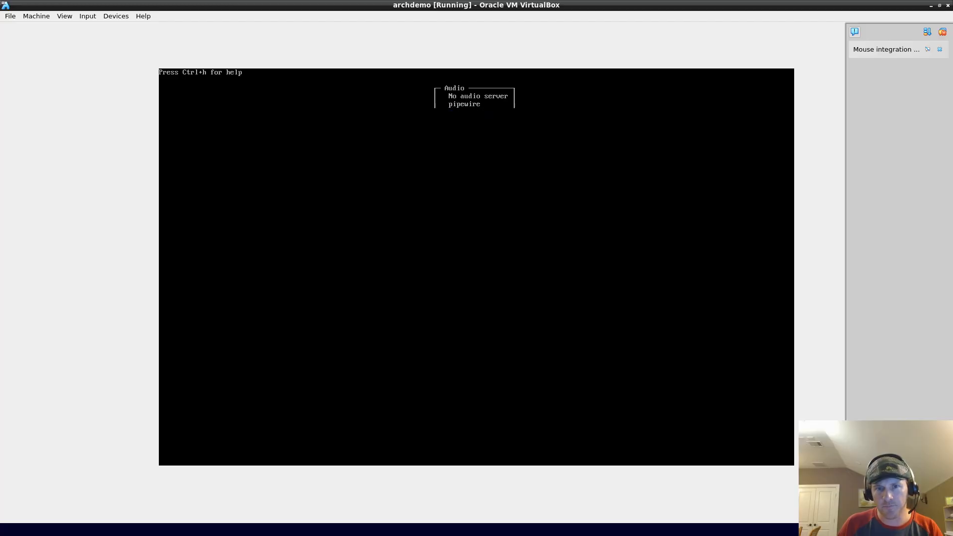
key("Down")
key("Return")
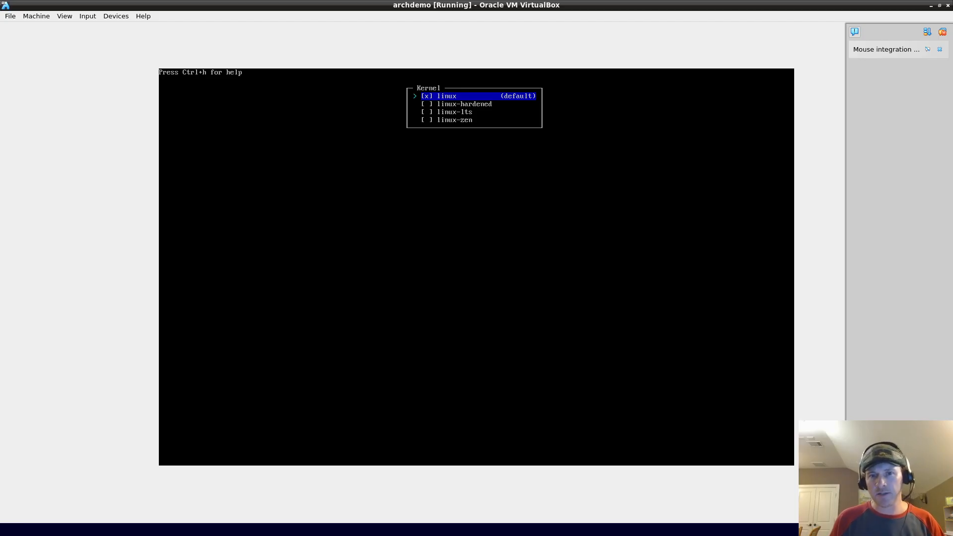
Step: Look over the kernel options and tick linux-lts alongside the default linux kernel
key("Down")
key("Down")
key("Down")
key("Up")
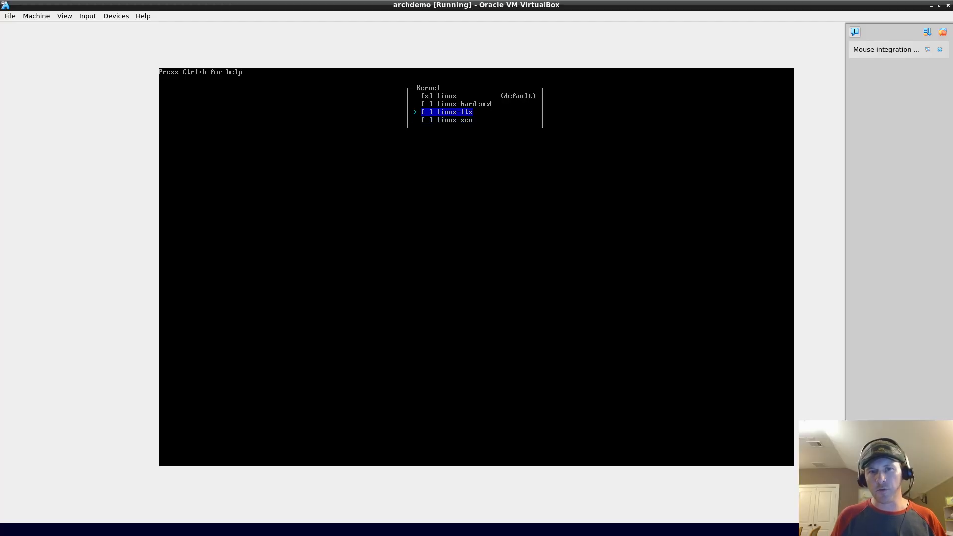
key("Up")
key("Down")
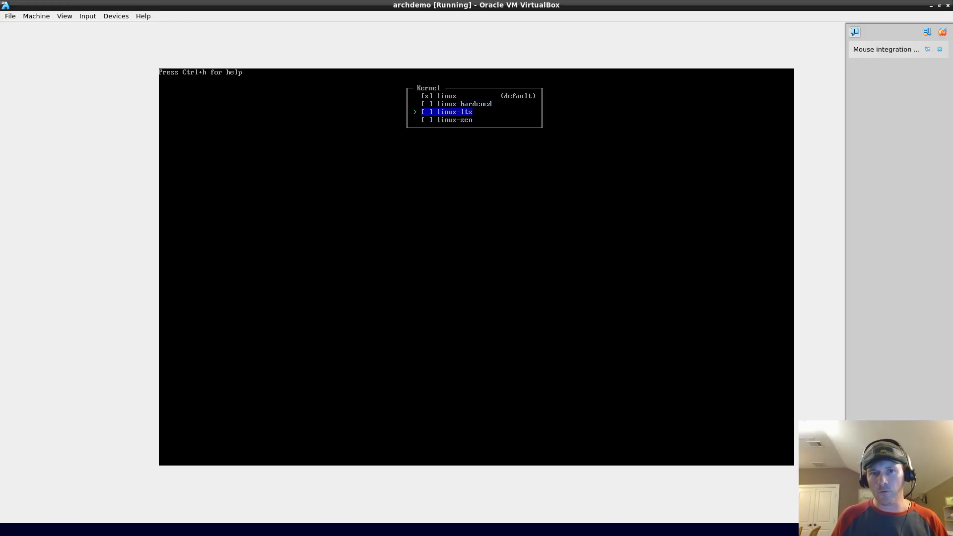
key("Down")
key("Up")
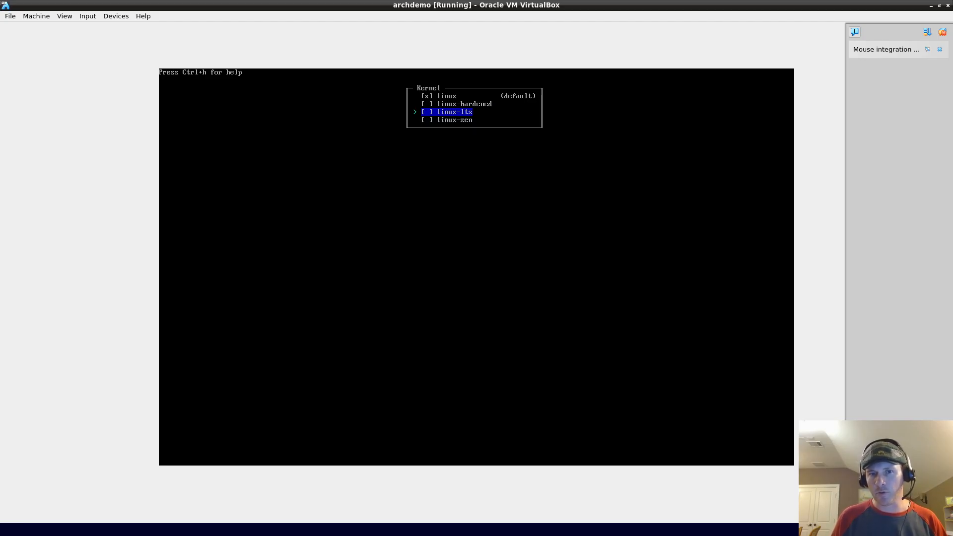
key("Up")
key("Up")
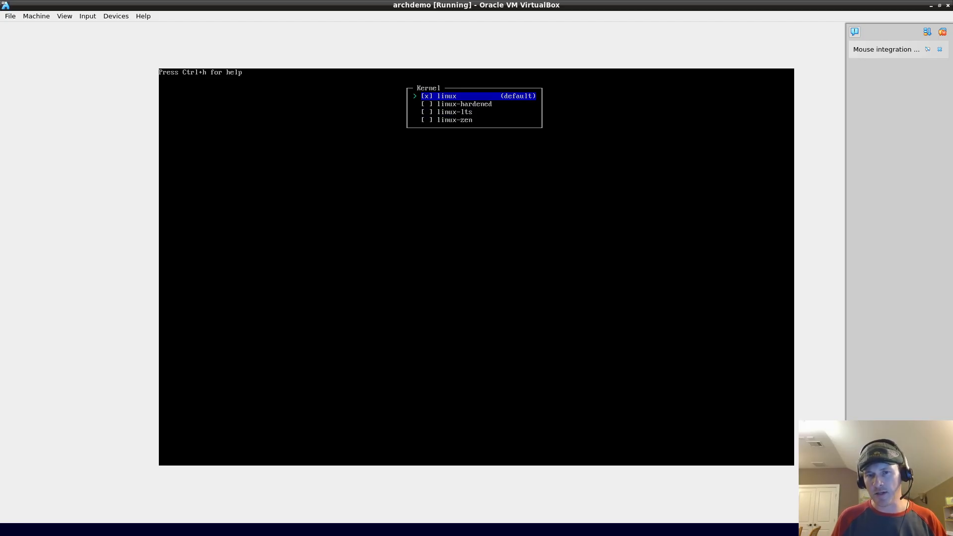
key("Down")
key("Down")
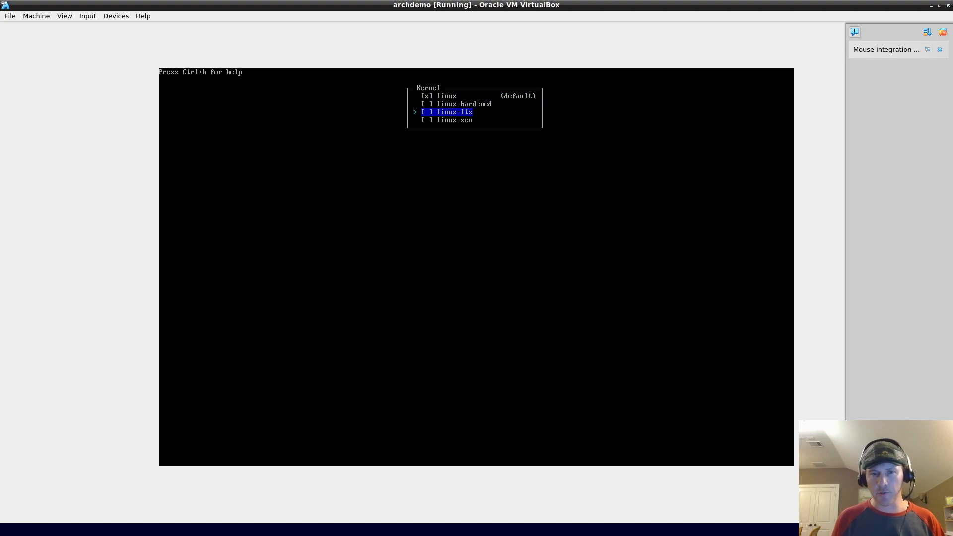
key("space")
key("Return")
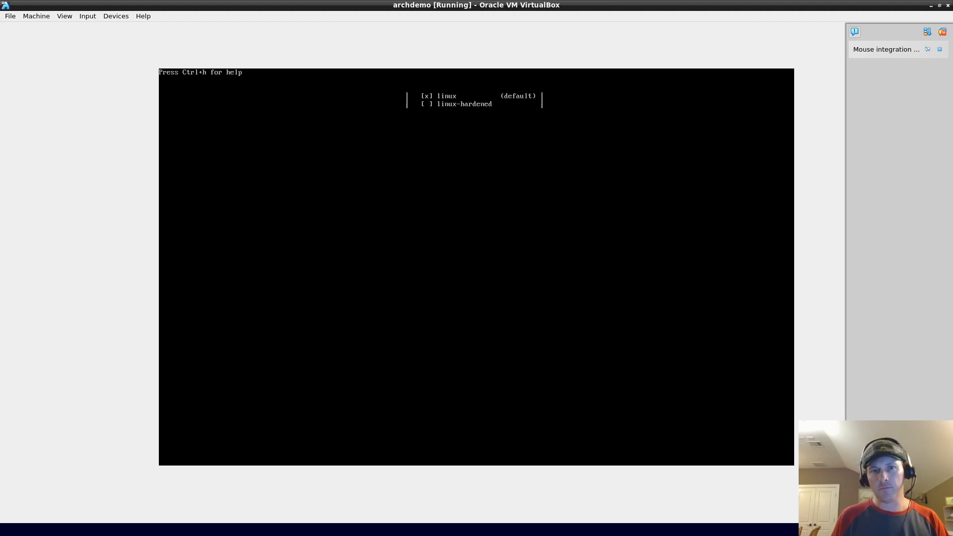
Step: Recheck the kernel list and confirm the linux and linux-lts selection
key("Return")
key("Down")
key("Down")
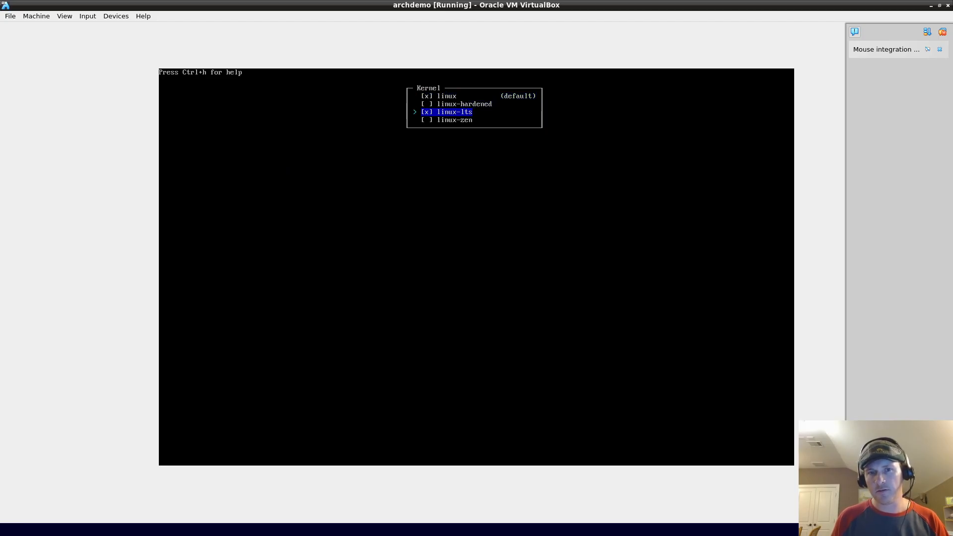
key("Up")
key("Up")
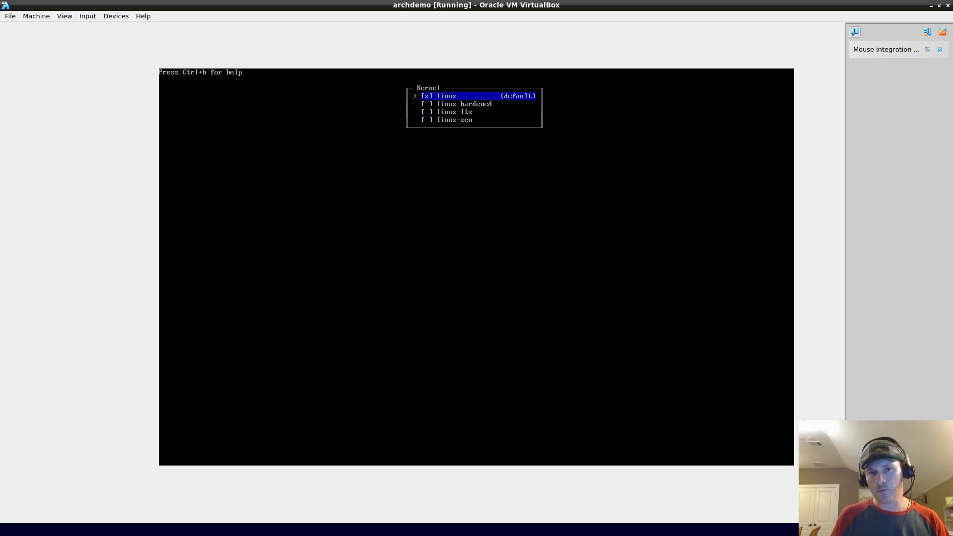
key("Down")
key("Down")
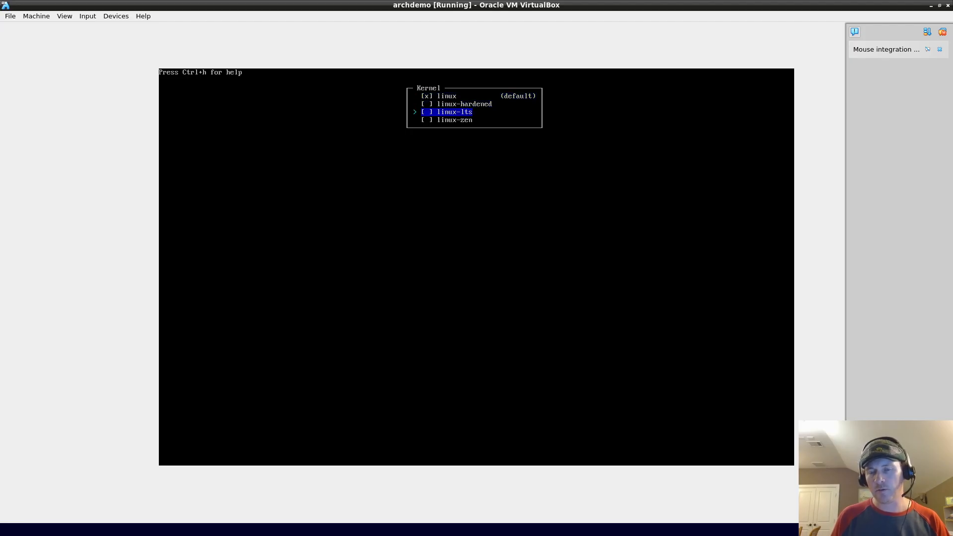
key("Down")
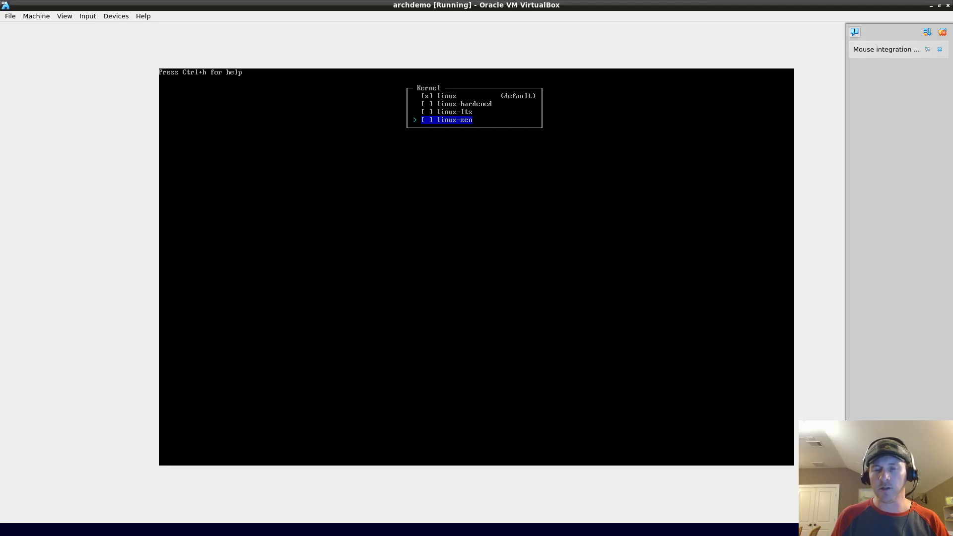
key("Up")
key("Up")
key("Up")
key("Down")
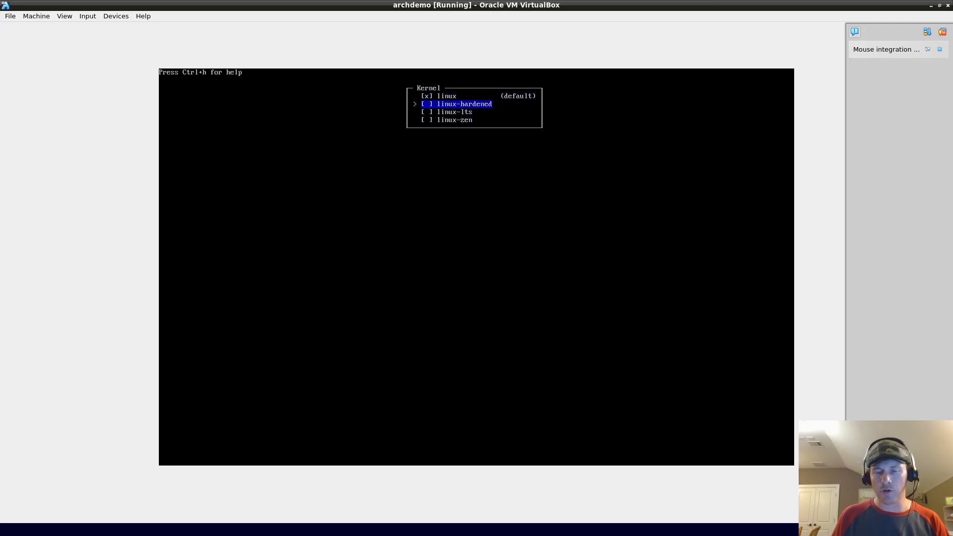
key("Down")
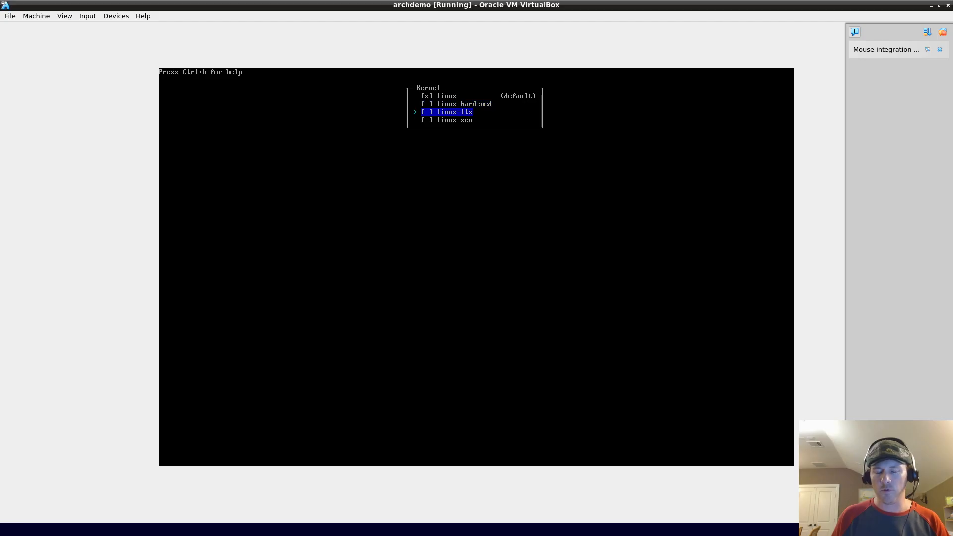
key("Up")
key("Down")
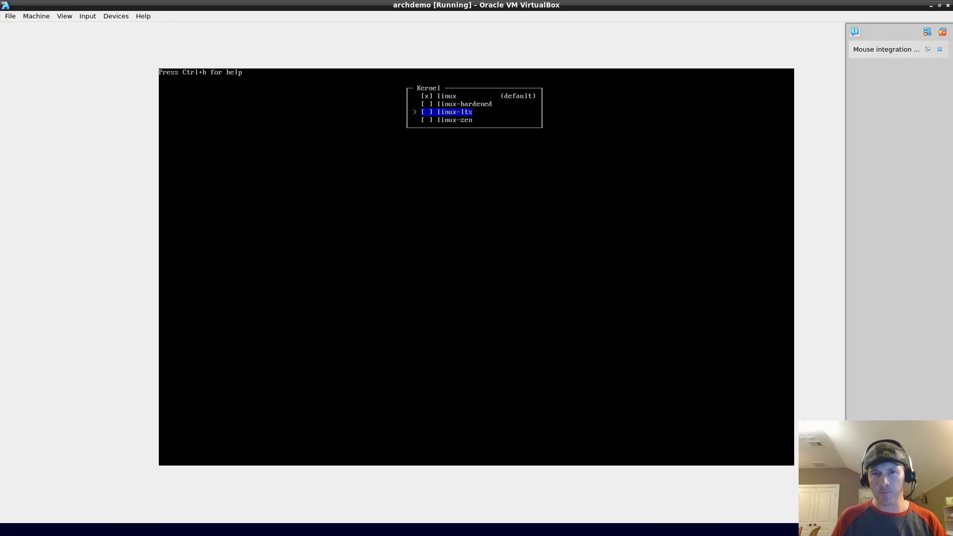
key("Return")
key("Down")
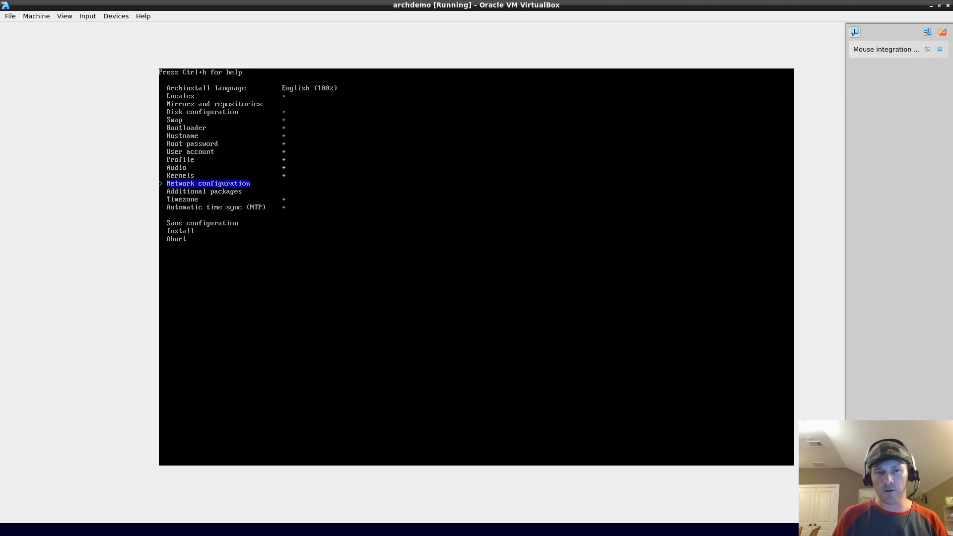
Step: Set network configuration to Use NetworkManager
key("Return")
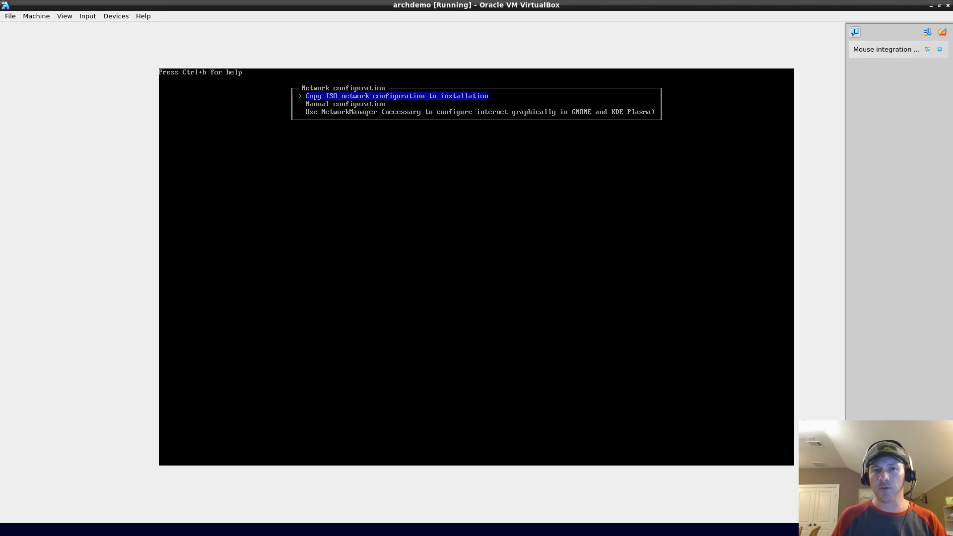
key("Down")
key("Down")
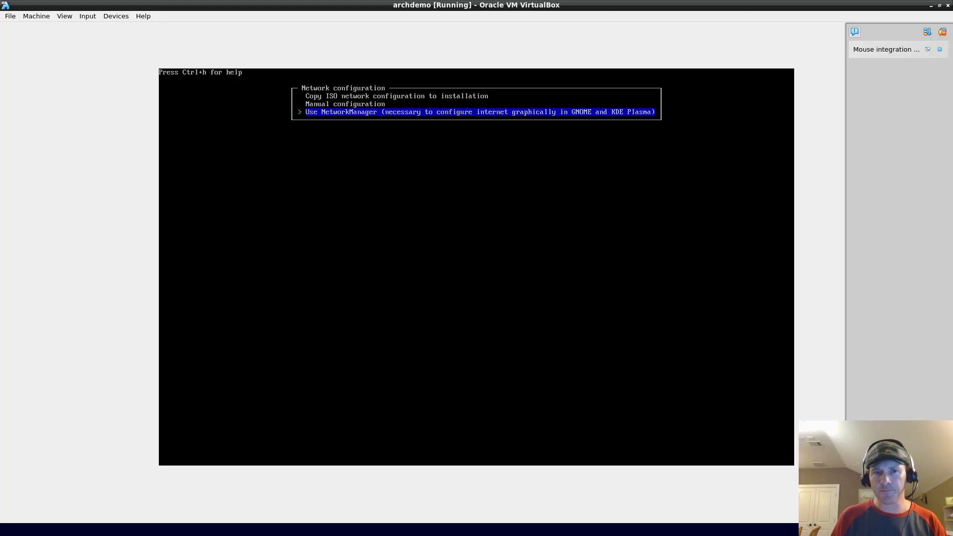
key("Return")
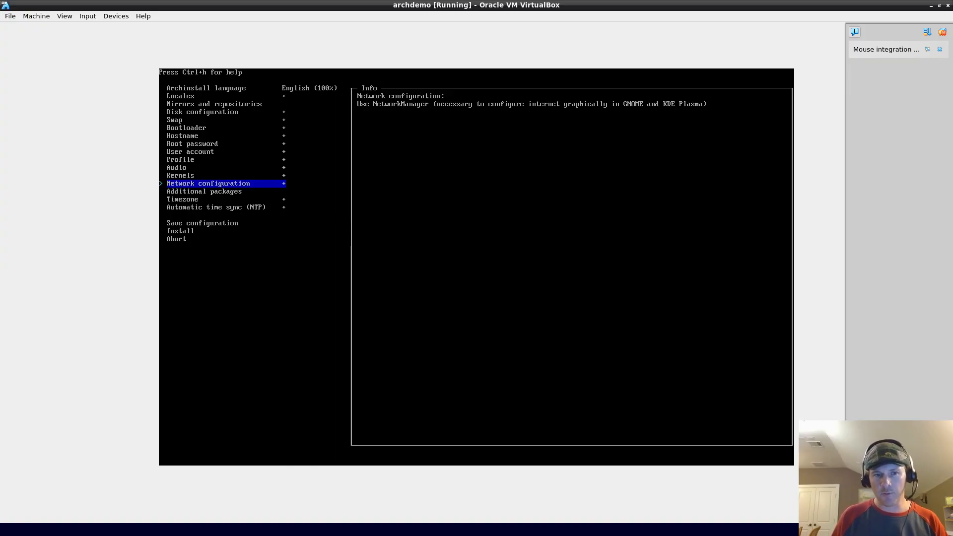
Step: Browse the additional packages list, toggling acl, then exit back to the main menu
key("Down")
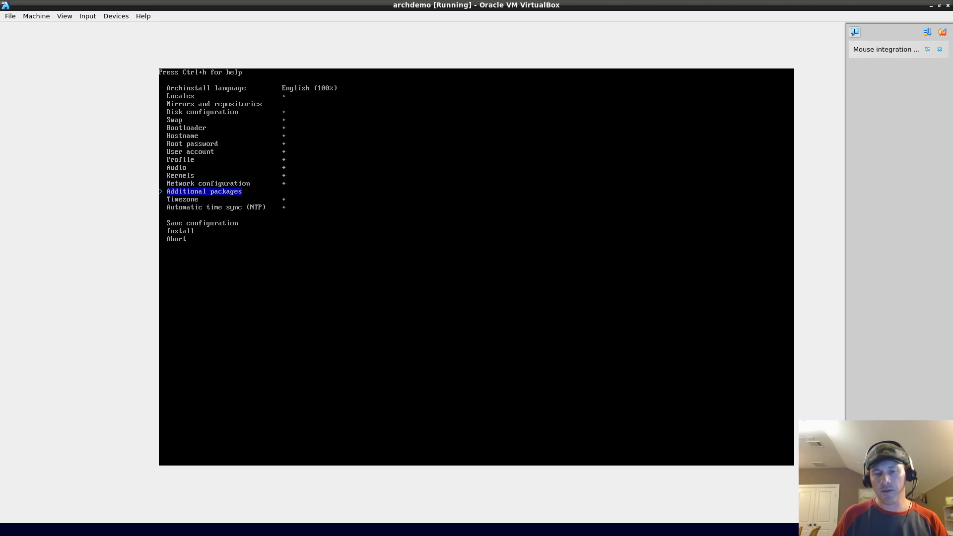
key("Return")
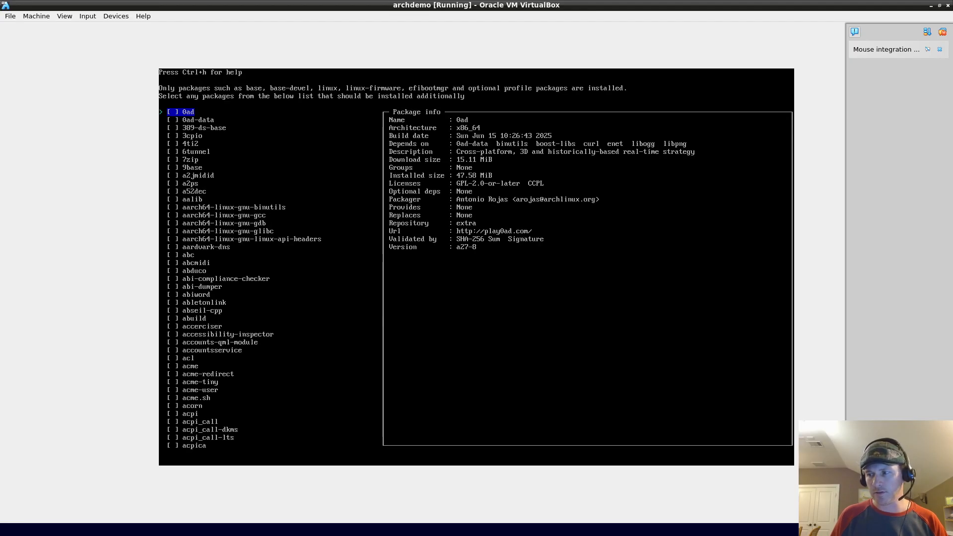
key("Down")
key("Down")
key("Down")
key("Down")
key("Down")
key("Down")
key("Down")
key("Down")
key("Down")
key("Down")
key("Down")
key("Down")
key("Down")
key("Down")
key("Down")
key("Down")
key("Down")
key("Down")
key("Down")
key("Down")
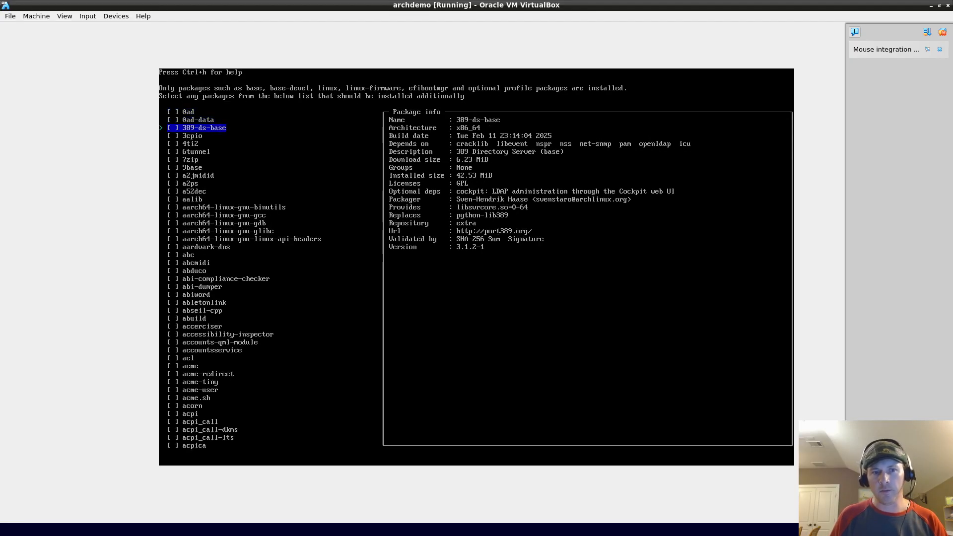
key("Down")
key("Down")
key("space")
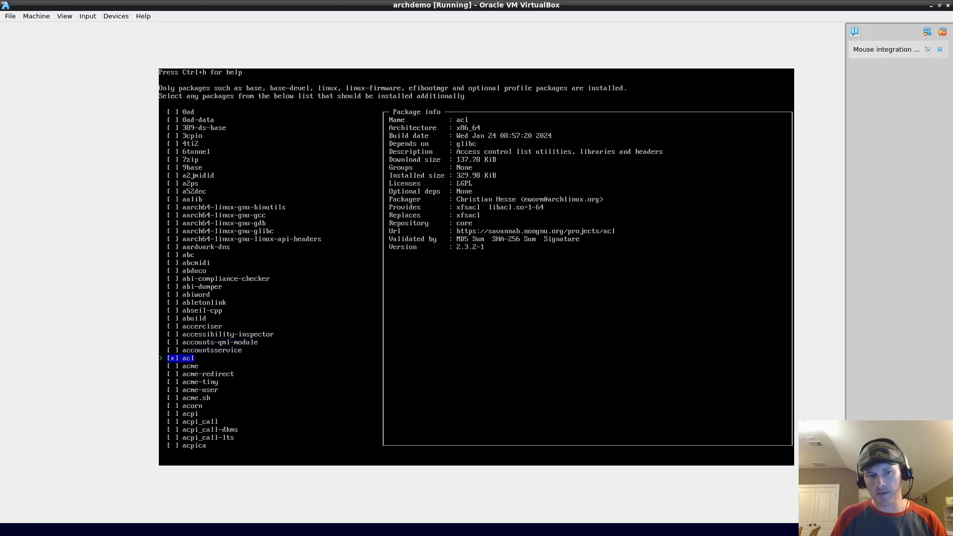
key("Down")
key("Down")
key("Down")
key("Down")
key("Down")
key("Down")
key("Down")
key("Down")
key("Down")
key("Down")
key("Down")
key("Down")
key("Down")
key("Down")
key("Down")
key("Down")
key("Down")
key("Down")
key("Down")
key("Down")
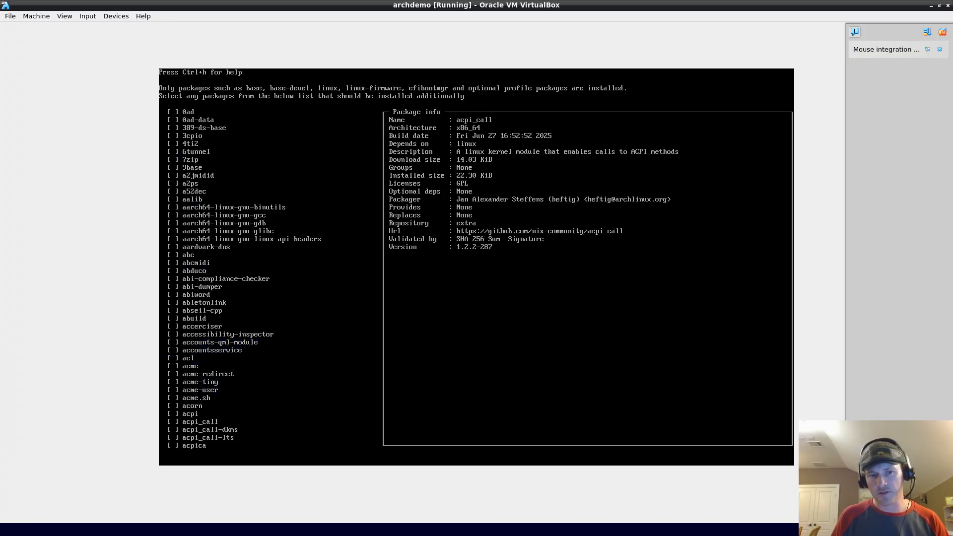
key("Up")
key("Up")
key("Up")
key("Up")
key("Up")
key("Up")
key("Up")
key("Up")
key("Up")
key("Up")
key("Up")
key("Up")
key("Up")
key("Up")
key("Up")
key("Up")
key("Up")
key("Down")
key("Down")
key("Down")
key("Down")
key("Down")
key("Down")
key("Down")
key("Down")
key("Down")
key("Down")
key("Down")
key("Down")
key("Down")
key("Down")
key("Down")
key("Down")
key("Down")
key("Down")
key("Down")
key("Down")
key("Up")
key("Up")
key("Up")
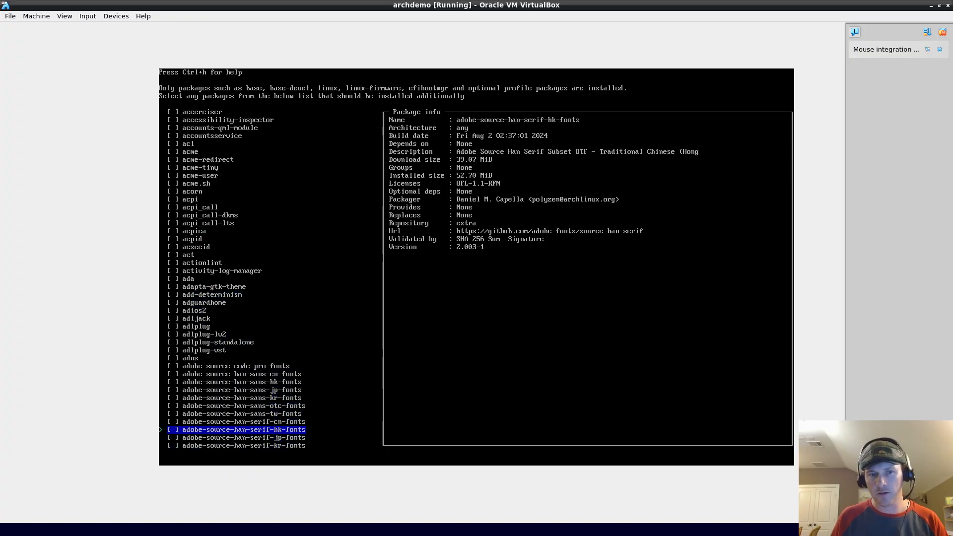
key("Escape")
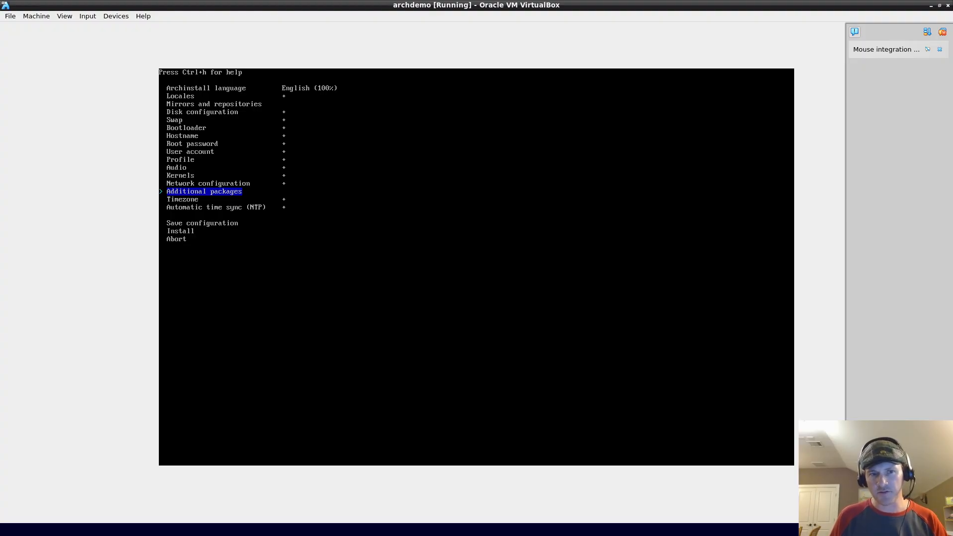
key("Down")
key("Up")
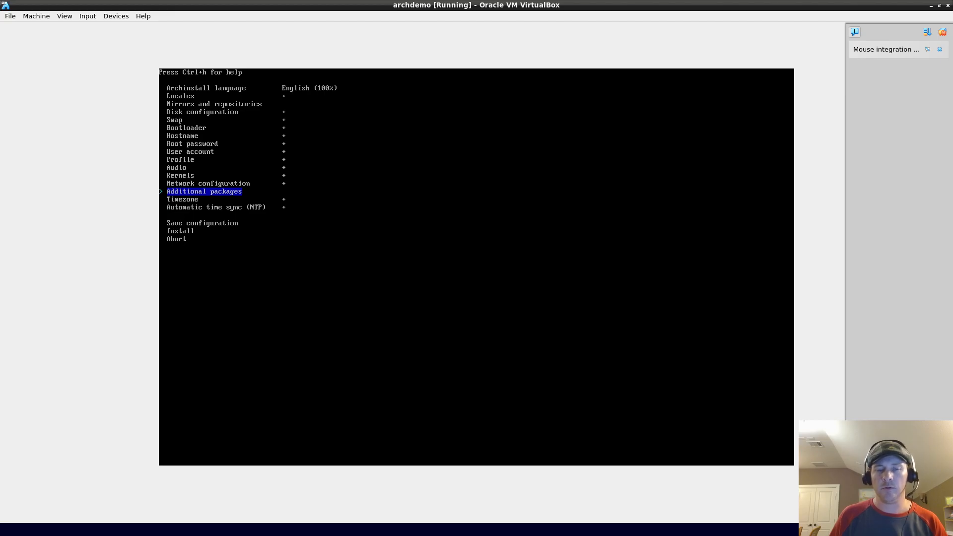
key("Down")
key("Return")
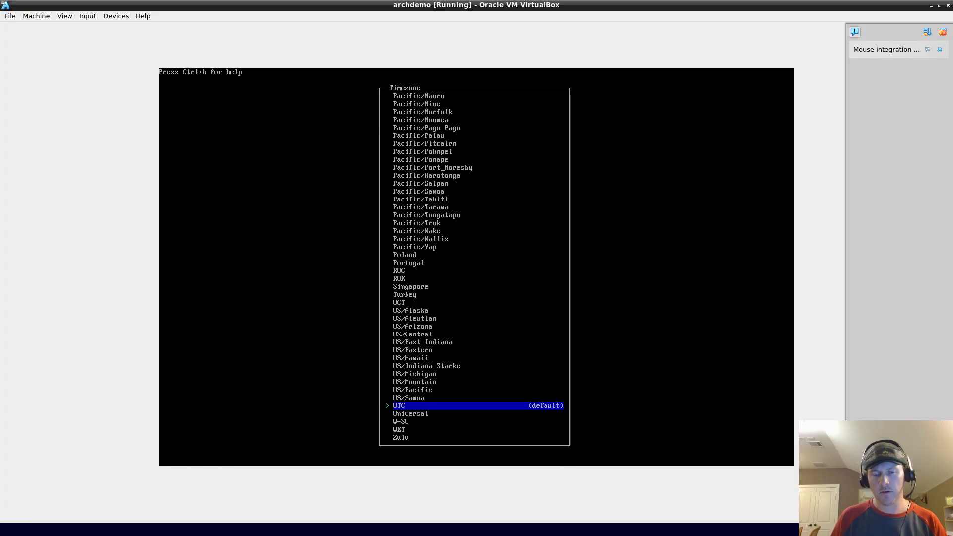
key("Up")
key("Up")
key("Up")
key("Up")
key("Up")
key("Up")
key("Up")
key("Up")
key("Up")
key("Up")
key("Up")
key("Up")
key("Up")
key("Up")
key("Up")
key("Up")
key("Down")
key("Down")
key("Up")
key("Up")
key("Up")
key("Down")
key("Down")
key("Down")
key("Down")
key("Down")
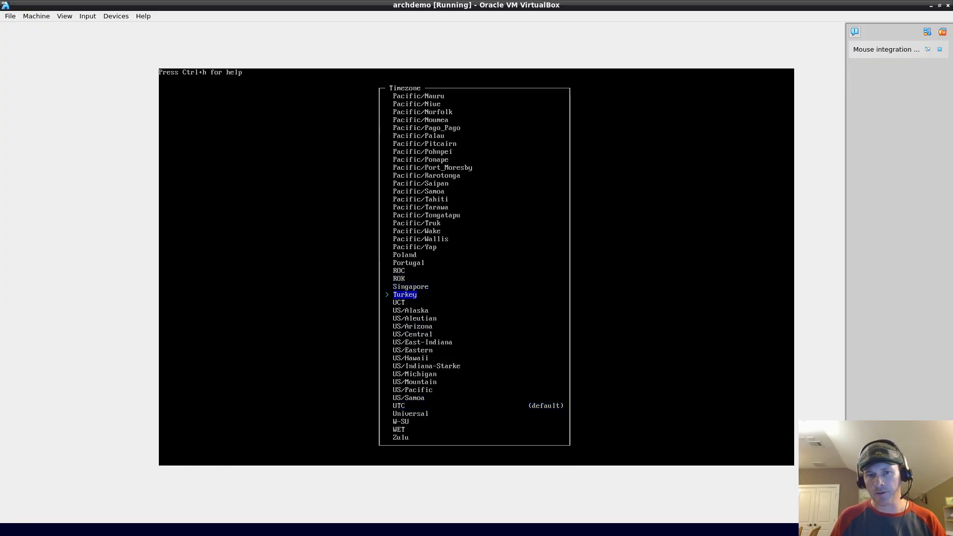
key("Down")
key("Down")
key("Down")
key("Down")
key("Down")
key("Down")
key("Down")
key("Down")
key("Down")
key("Down")
key("Down")
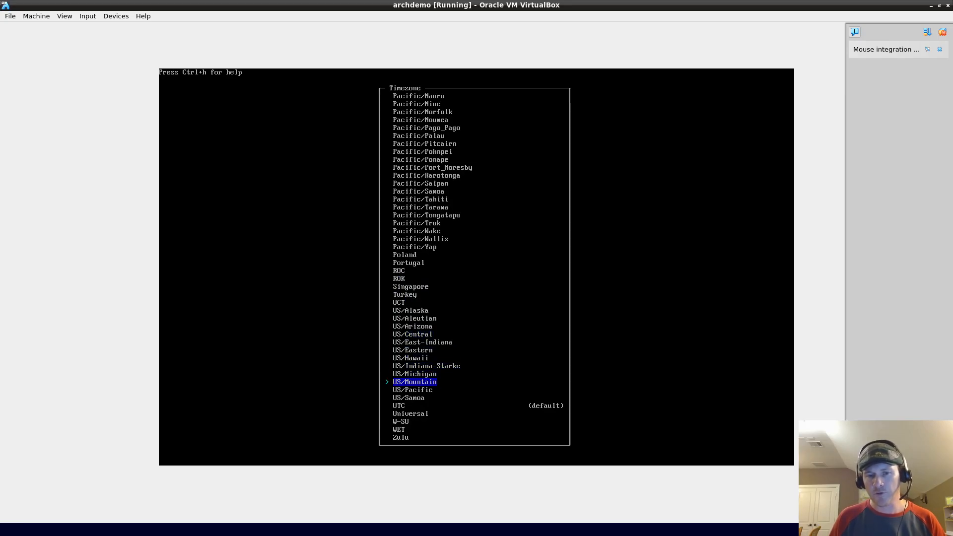
key("Up")
key("Up")
key("Up")
key("Up")
key("Up")
key("Up")
key("Up")
key("Up")
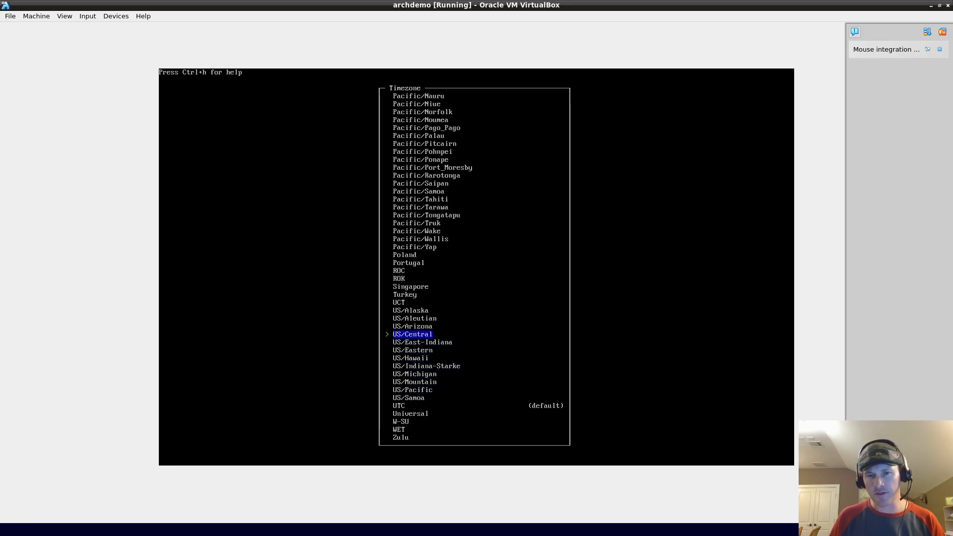
key("Up")
key("Up")
key("Up")
key("Up")
key("Up")
key("Up")
key("Up")
key("Up")
key("Up")
key("Up")
key("Up")
key("Up")
key("Down")
key("Down")
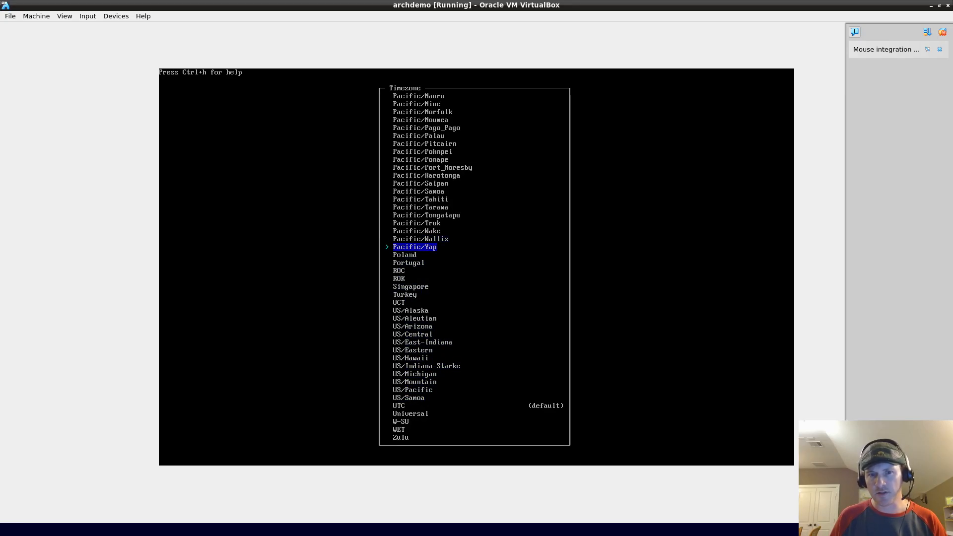
key("Escape")
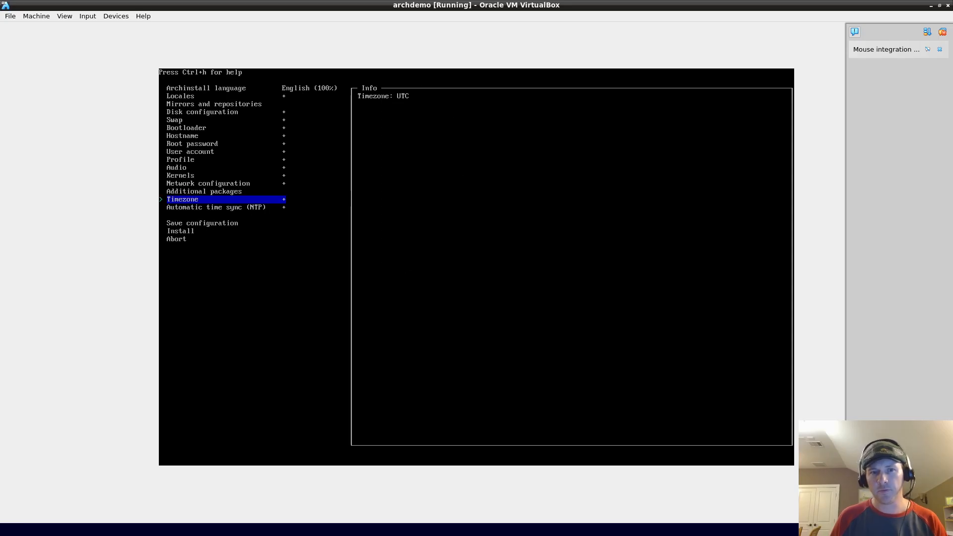
Step: Enable automatic NTP time sync, then choose Install to show the configuration confirmation
key("Down")
key("Return")
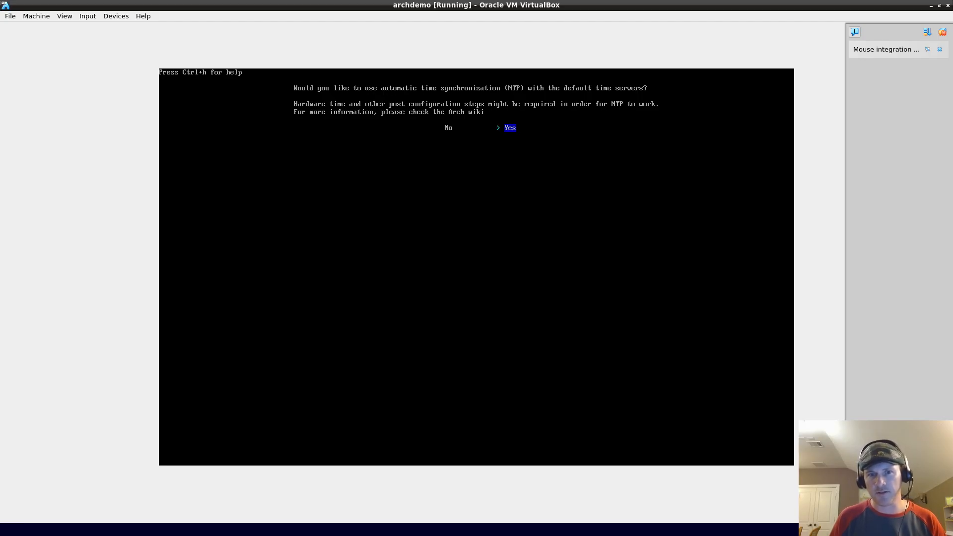
key("Return")
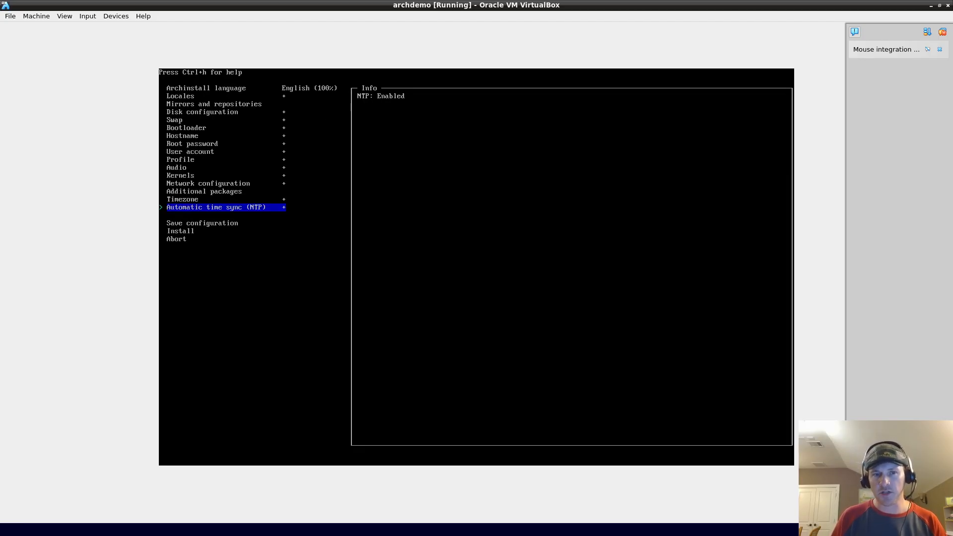
key("Down")
key("Down")
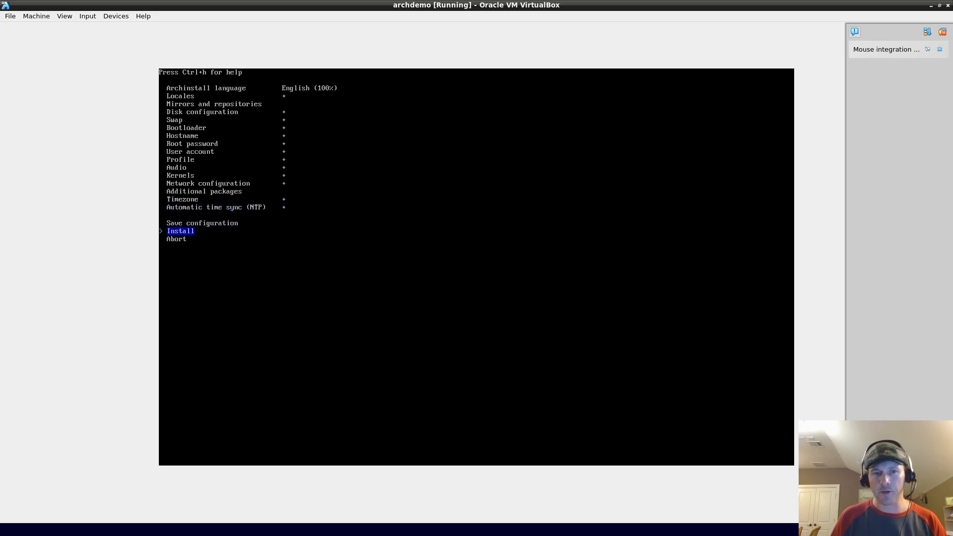
key("Up")
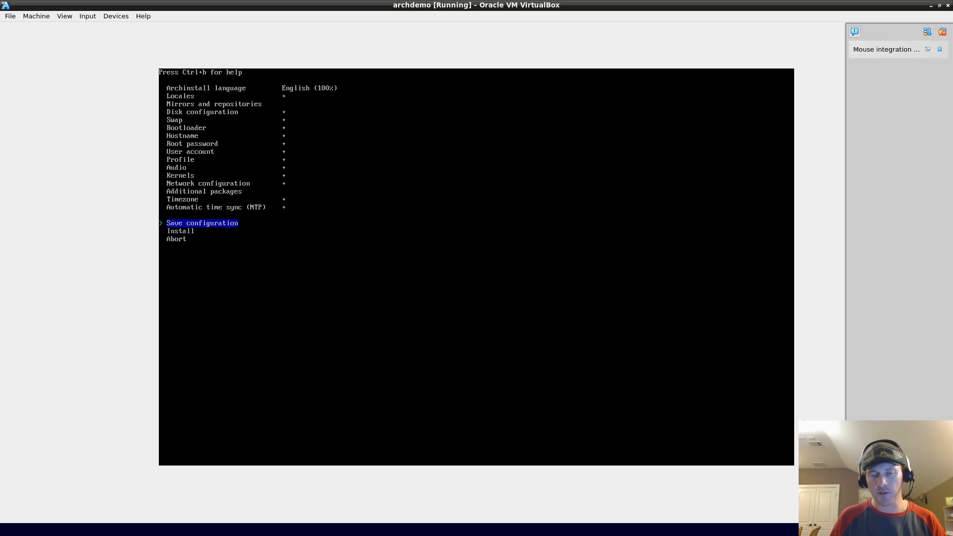
key("Down")
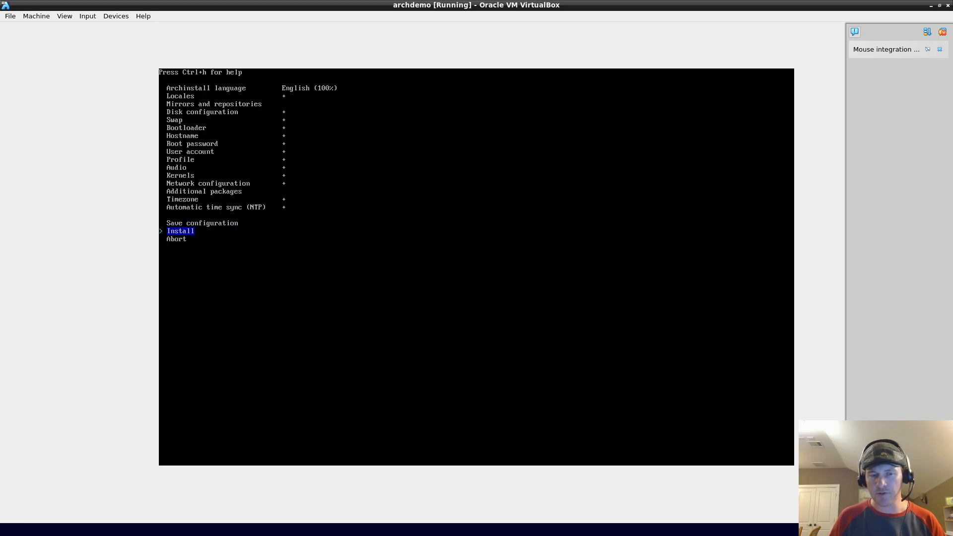
key("Return")
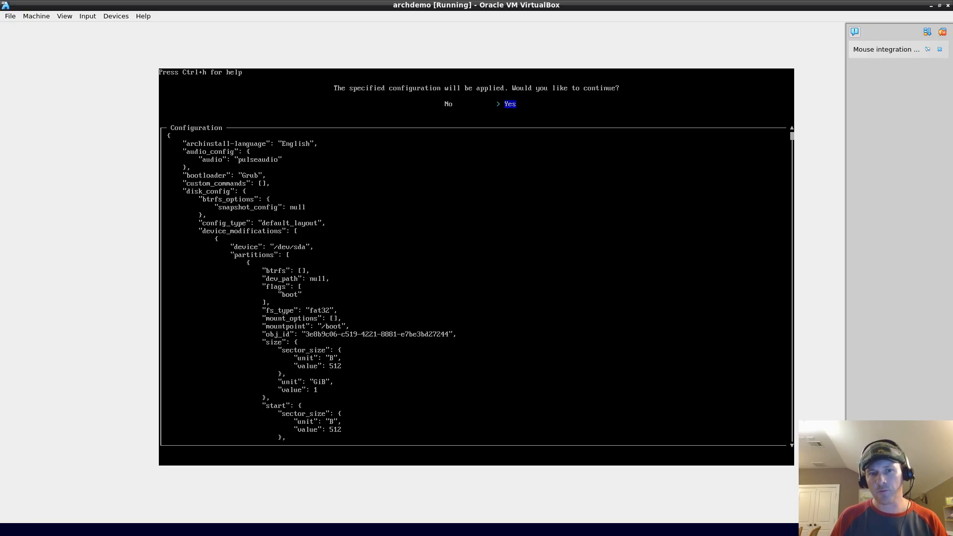
Step: Decline the install and review the disk layout: 1 GiB fat32 /boot, 19 GiB ext4 root
key("Left")
key("Return")
key("Down")
key("Down")
key("Down")
key("Down")
key("Down")
key("Up")
key("Up")
key("Down")
key("Down")
key("Down")
key("Down")
key("Up")
key("Up")
key("Up")
key("Up")
key("Up")
key("Down")
key("Down")
key("Down")
key("Up")
key("Up")
key("Return")
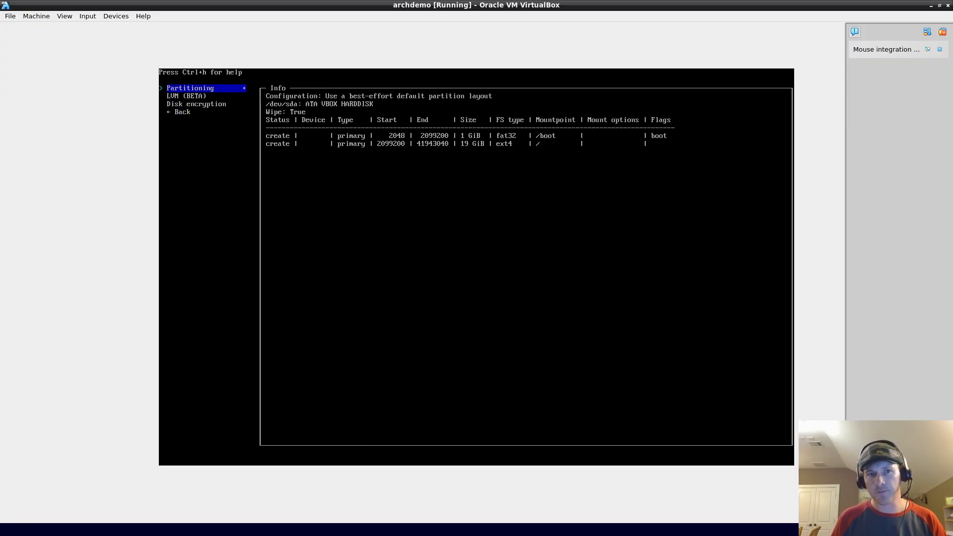
key("Down")
key("Down")
key("Down")
key("Return")
Step: Choose Install again to bring up the configuration confirmation prompt
key("Down")
key("Down")
key("Down")
key("Down")
key("Down")
key("Down")
key("Down")
key("Down")
key("Down")
key("Down")
key("Down")
key("Down")
key("Down")
key("Down")
key("Down")
key("Down")
key("Up")
key("Up")
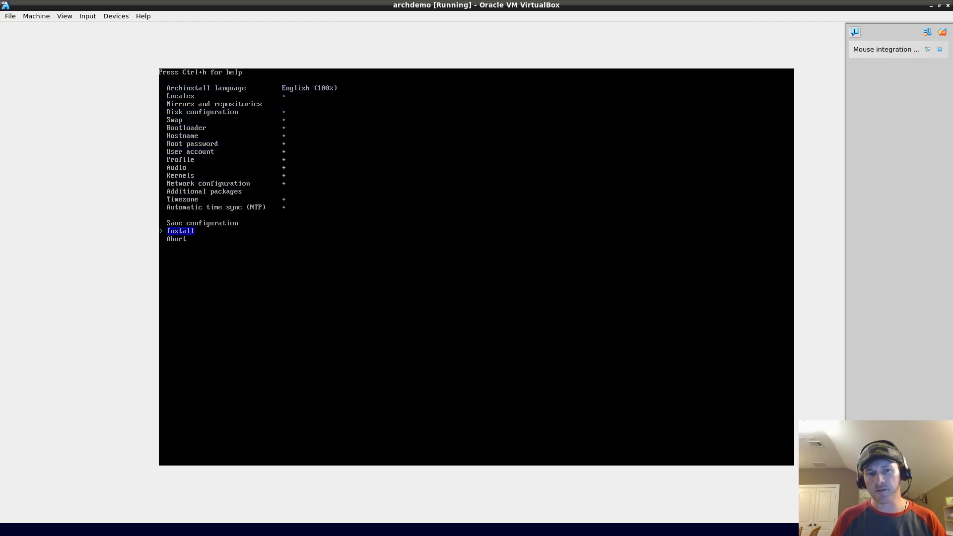
key("Return")
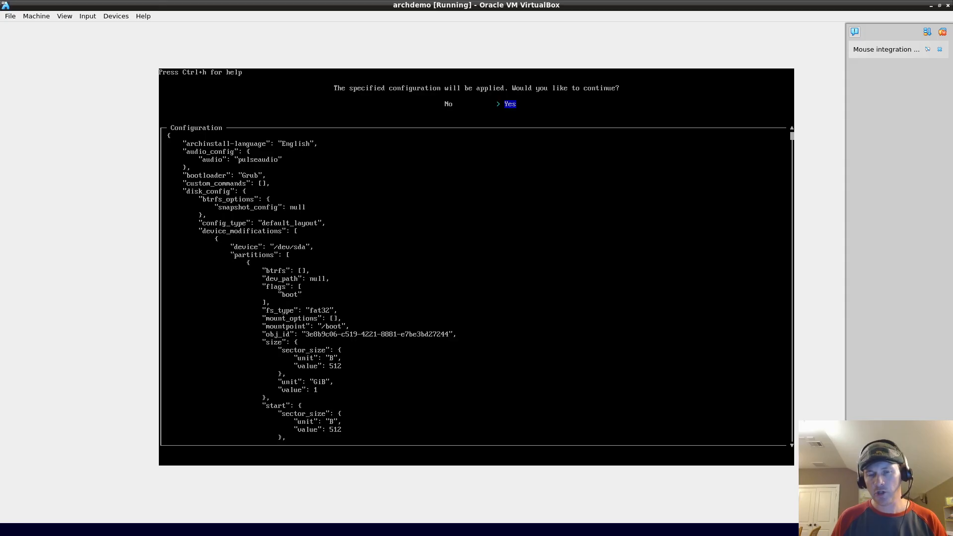
Step: Confirm the archinstall configuration so it formats /dev/sda and installs Arch Linux
key("Return")
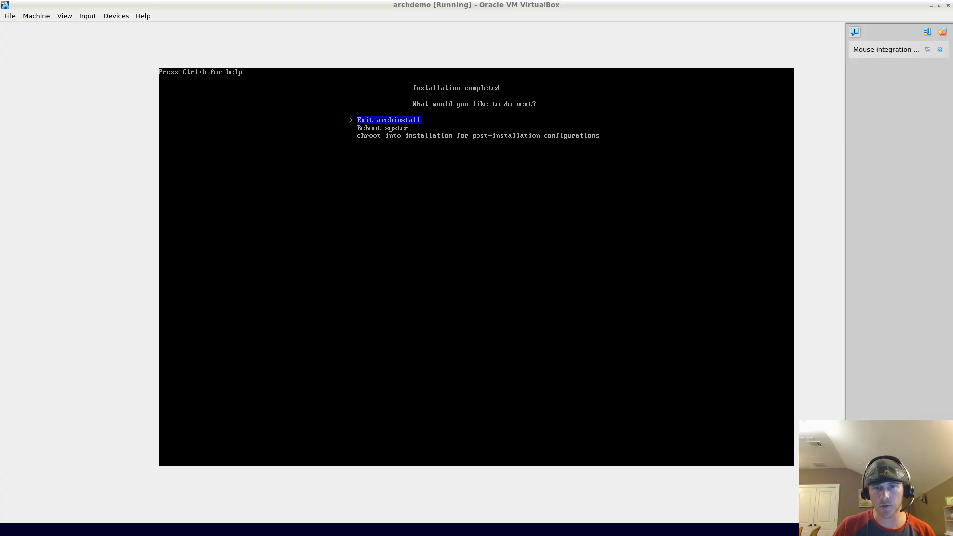
left_click(308, 218)
key("Down")
key("Up")
key("Down")
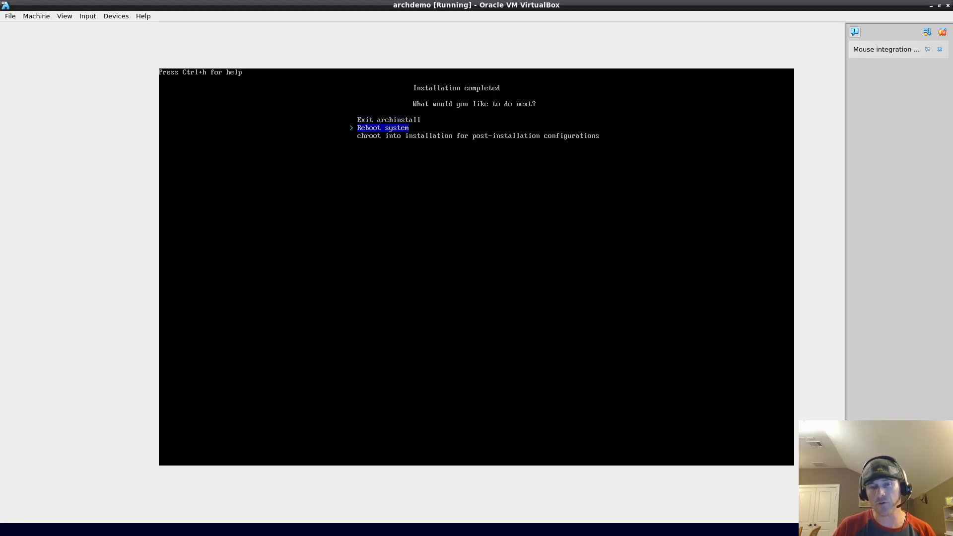
key("Up")
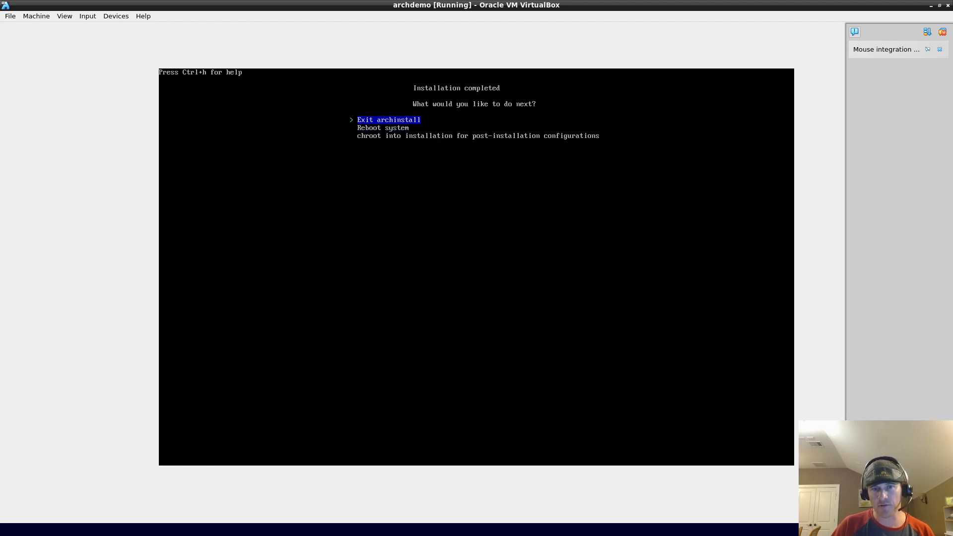
Step: Exit archinstall to the root shell, clear the screen, and shut down the VM with poweroff
key("Return")
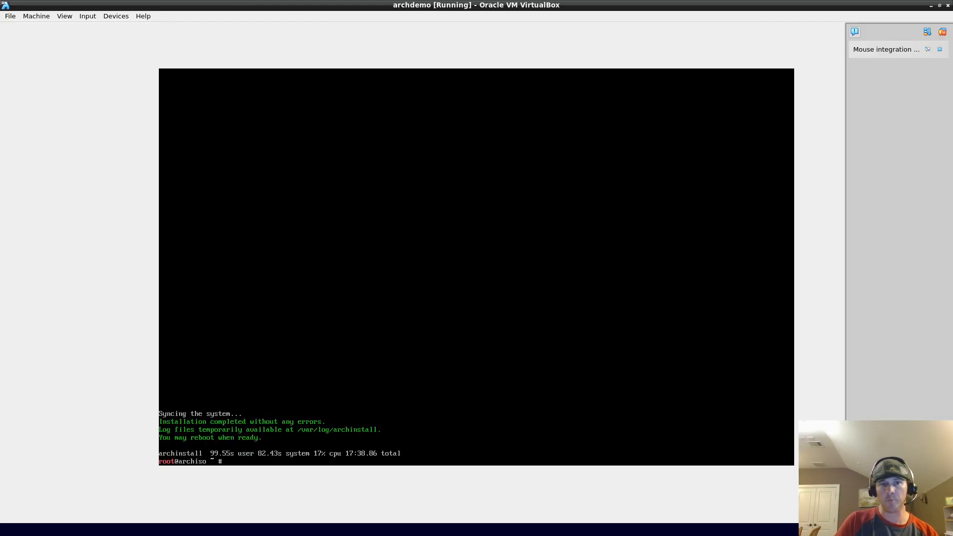
key("ctrl+l")
type("poweroff")
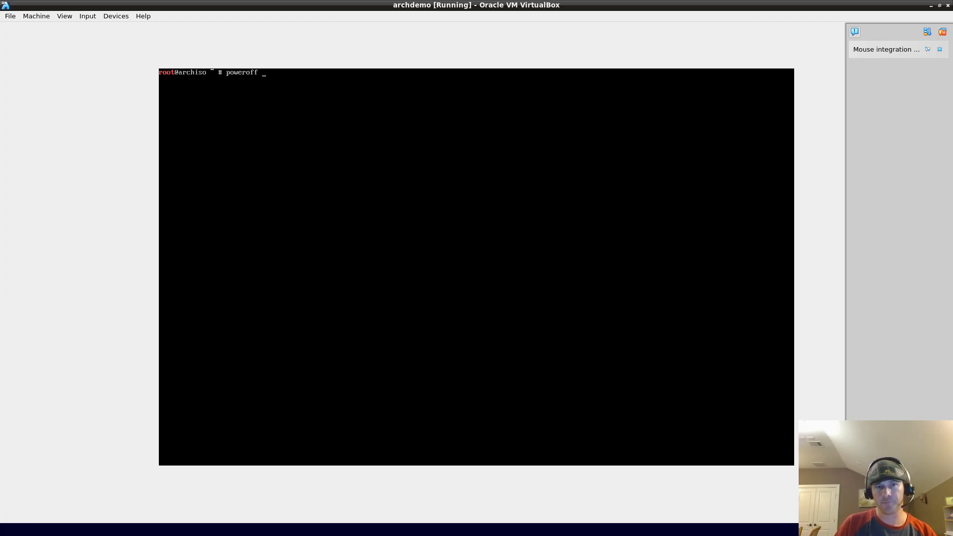
key("Return")
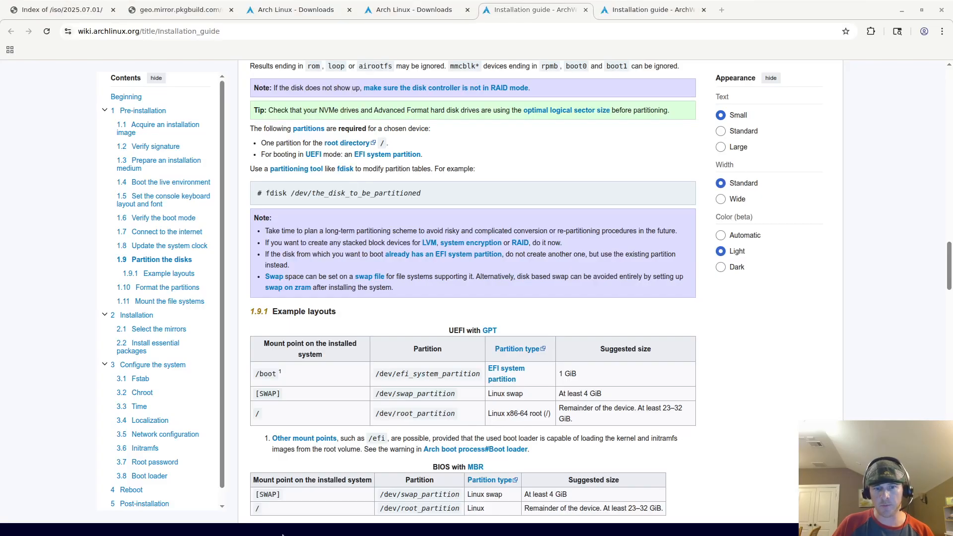
Step: Open the archdemo VM's Settings from its context menu in VirtualBox Manager
left_click(161, 530)
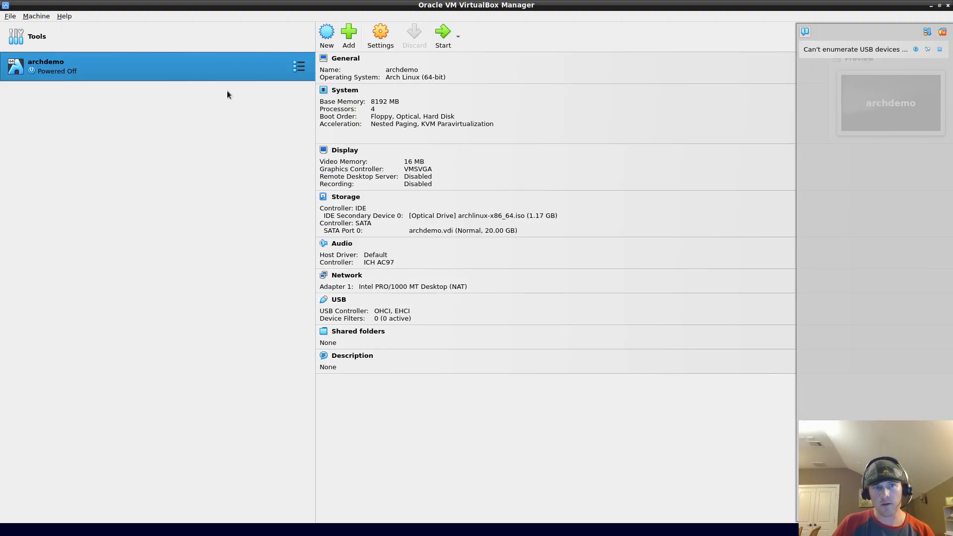
right_click(226, 65)
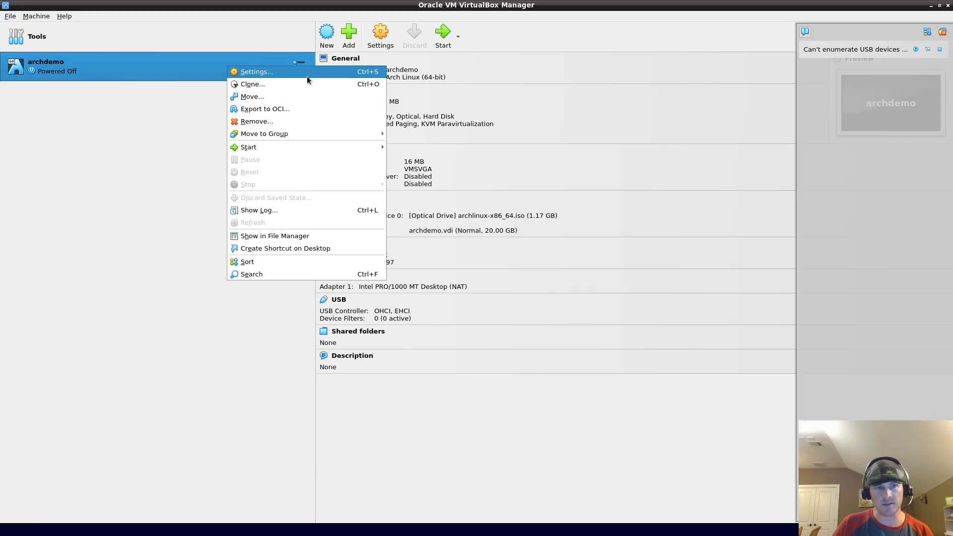
left_click(87, 82)
right_click(181, 78)
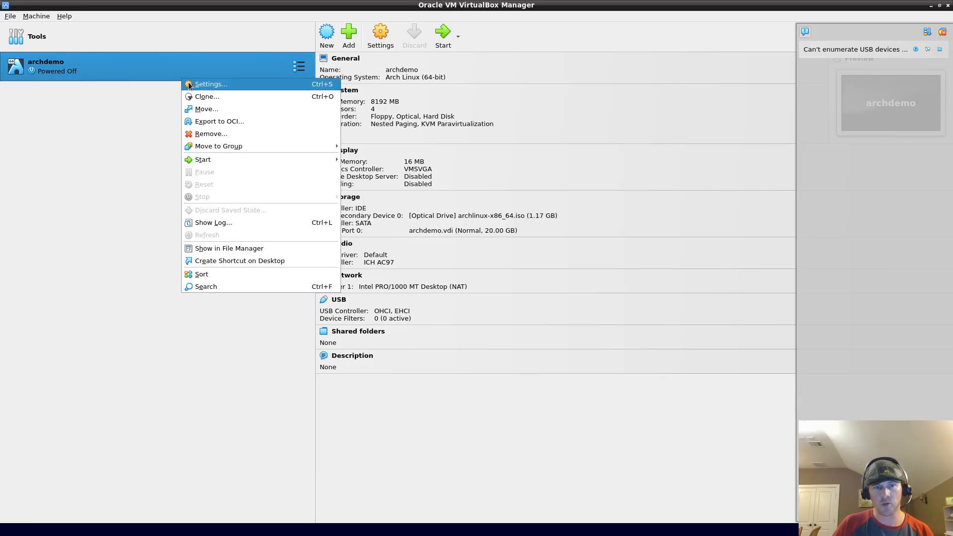
left_click(212, 85)
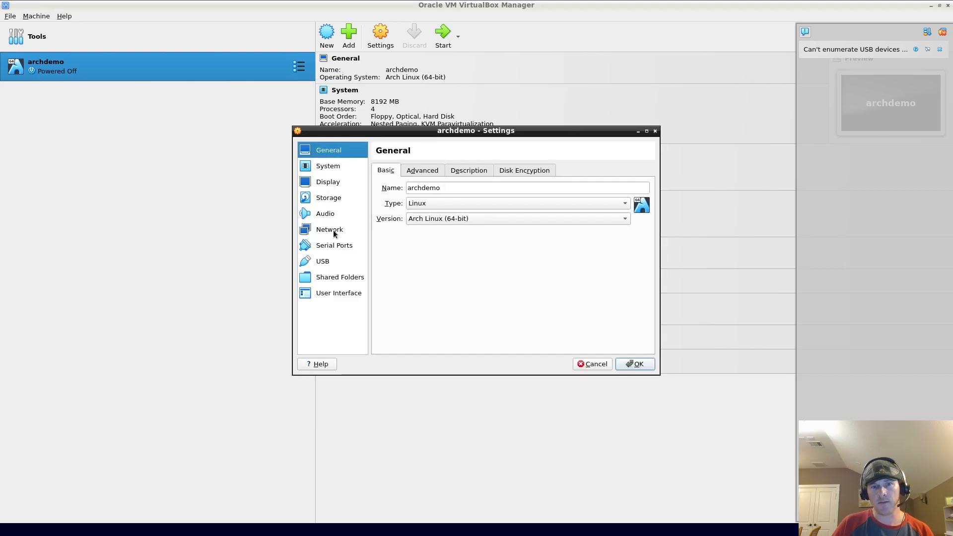
Step: Remove the archlinux-x86_64.iso optical drive under Storage and save the settings
left_click(331, 199)
left_click(406, 194)
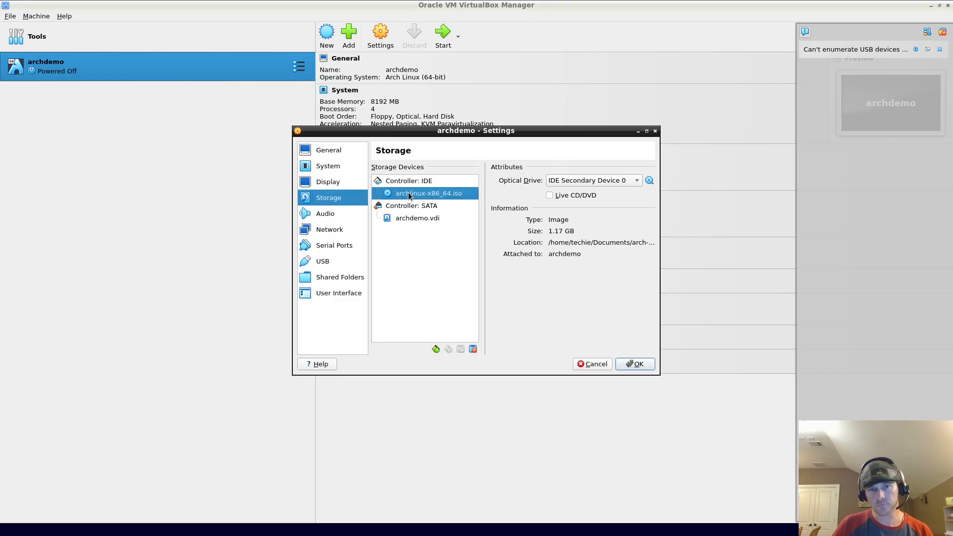
right_click(409, 193)
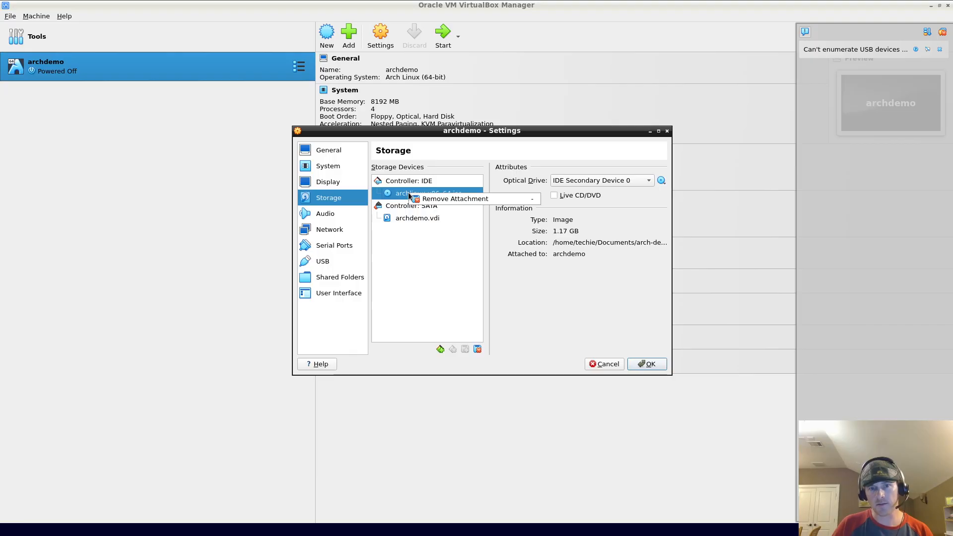
left_click(435, 200)
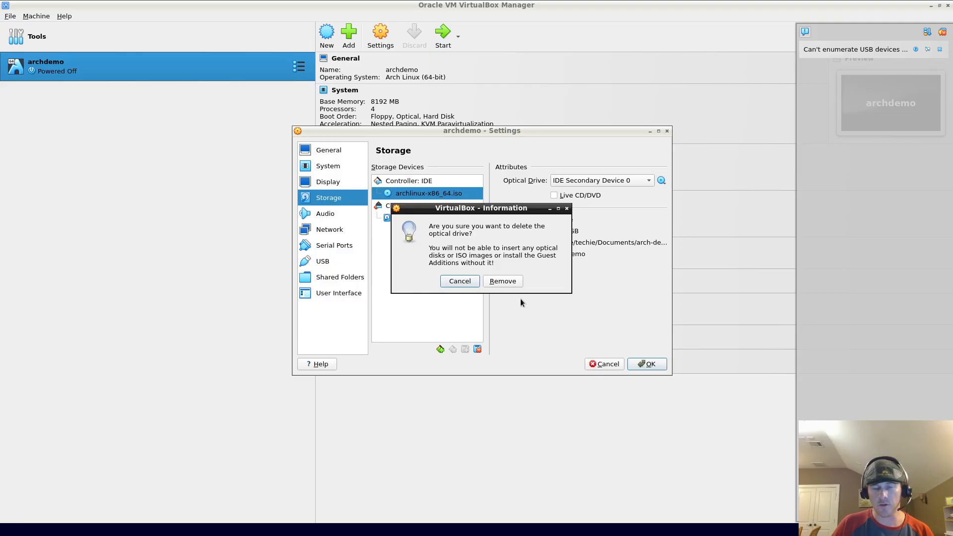
left_click(515, 286)
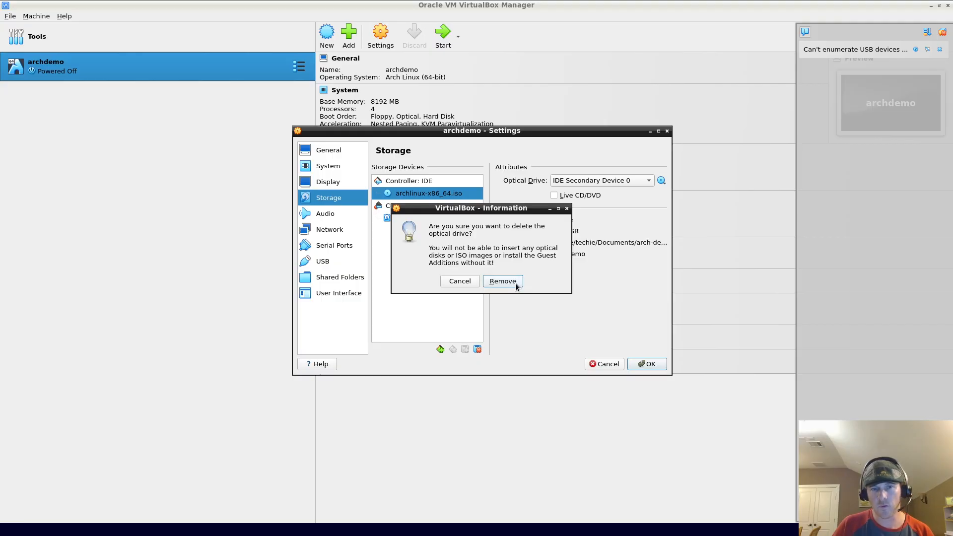
left_click(515, 283)
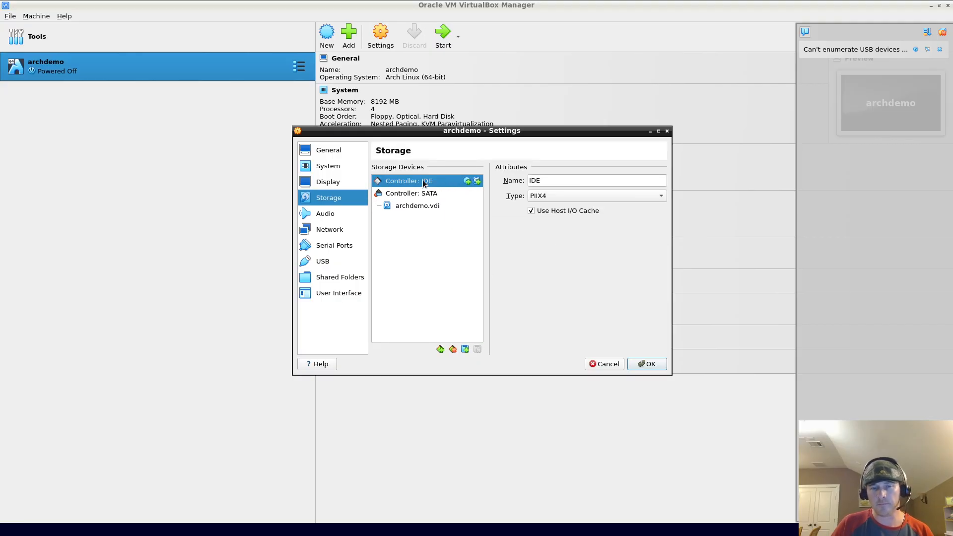
left_click(645, 364)
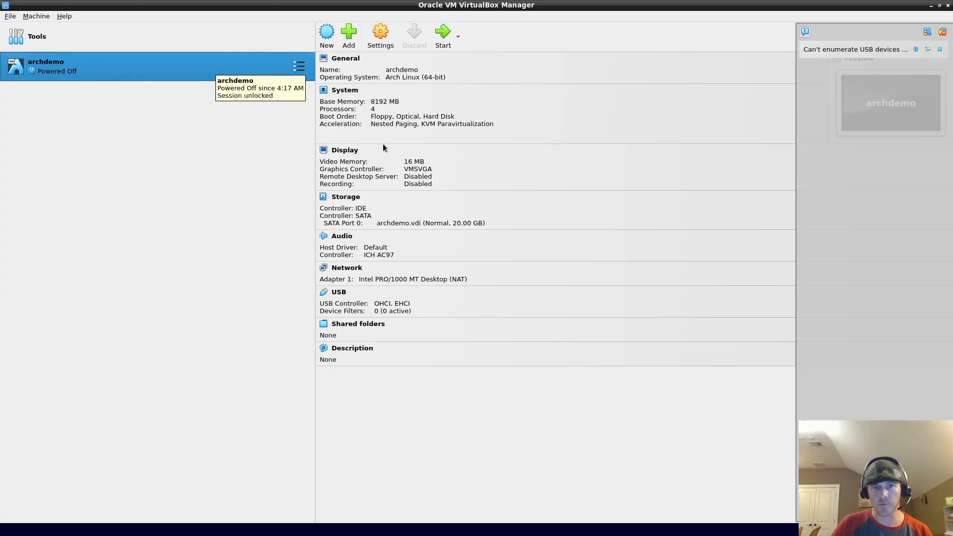
Step: Boot archdemo and check the login screen's session list, leaving MATE selected
double_click(165, 67)
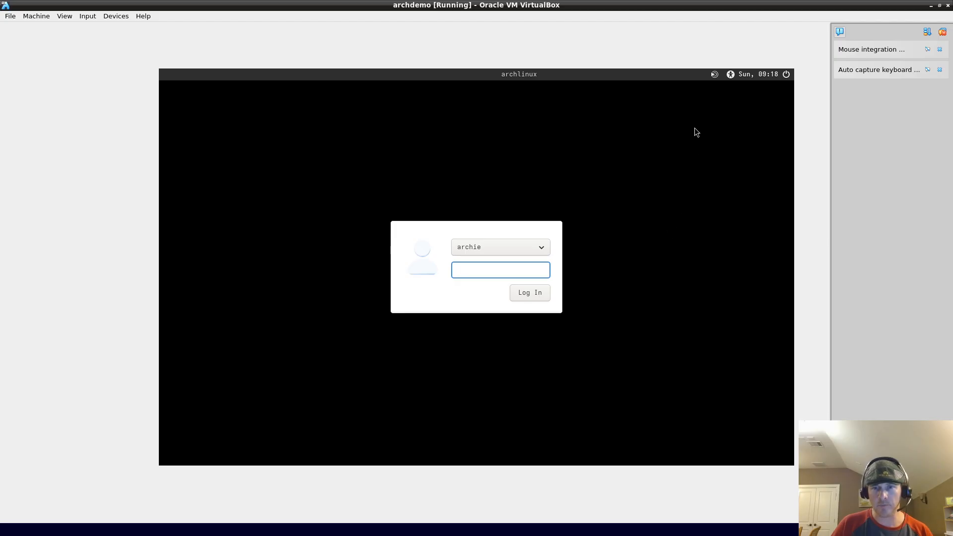
left_click(714, 73)
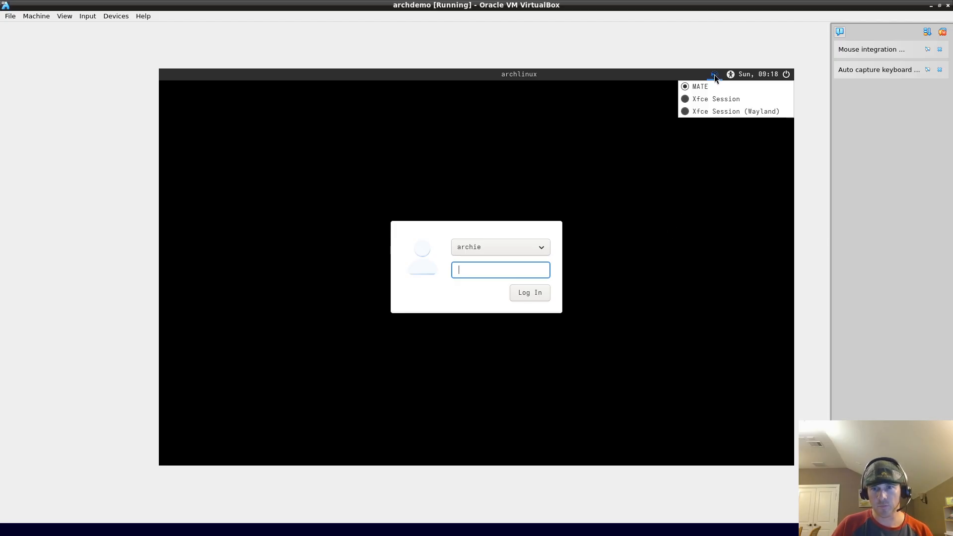
left_click(714, 74)
left_click(714, 75)
left_click(714, 74)
left_click(714, 75)
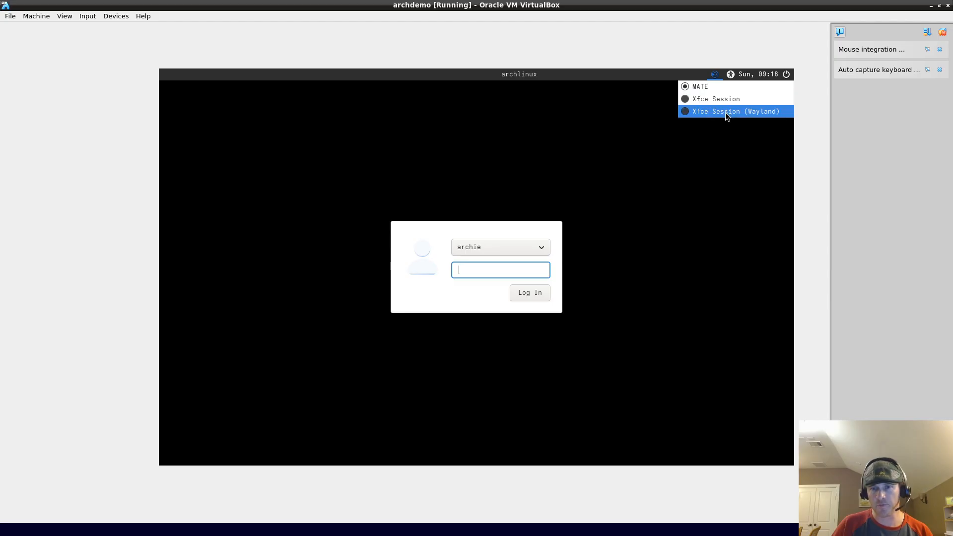
left_click(700, 172)
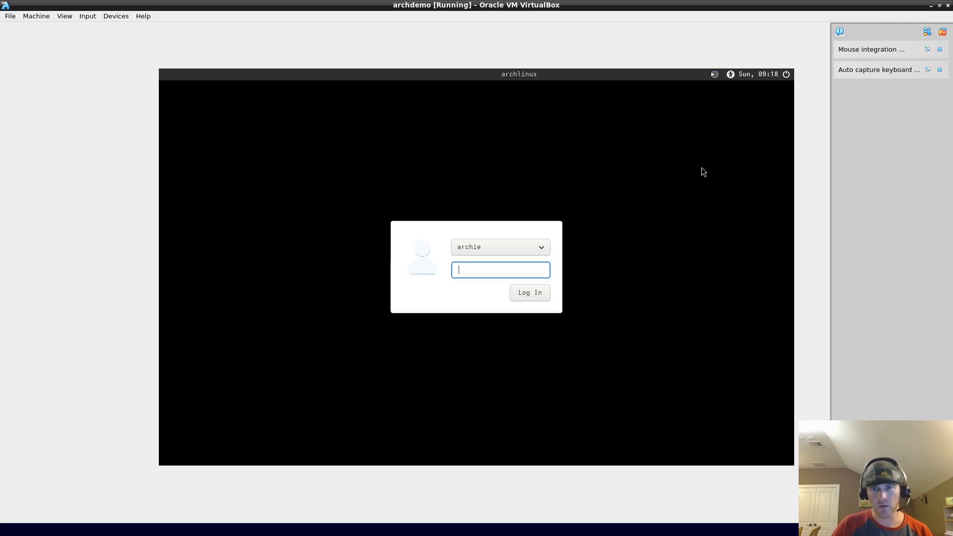
left_click(710, 78)
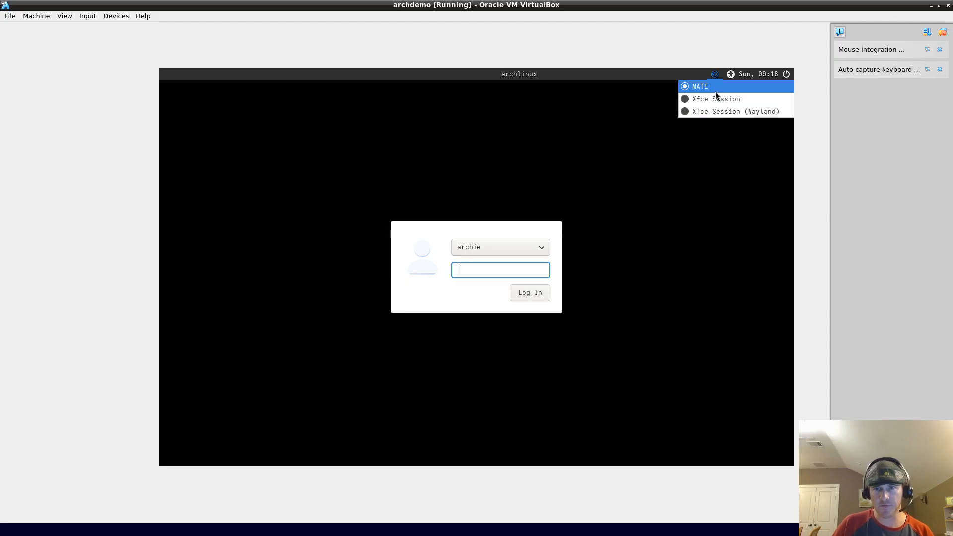
left_click(689, 99)
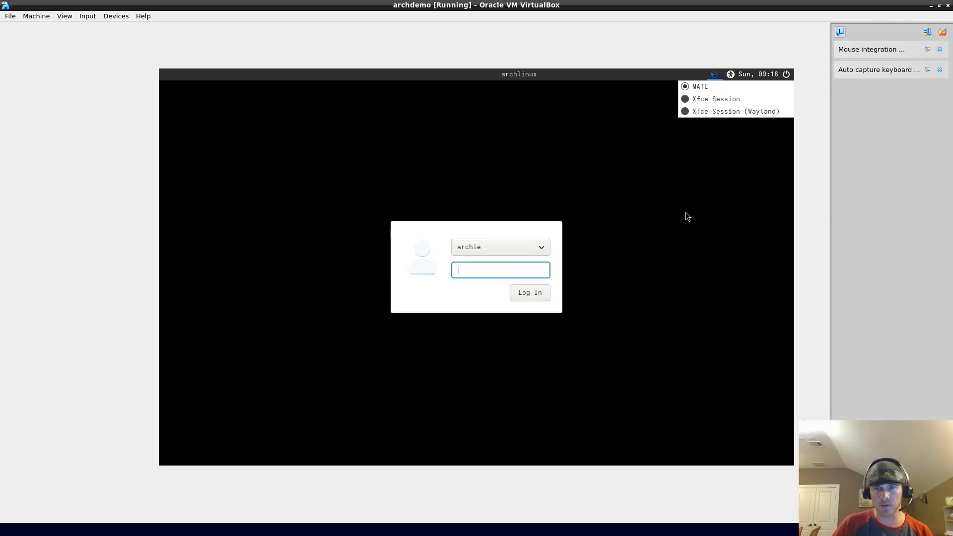
left_click(714, 74)
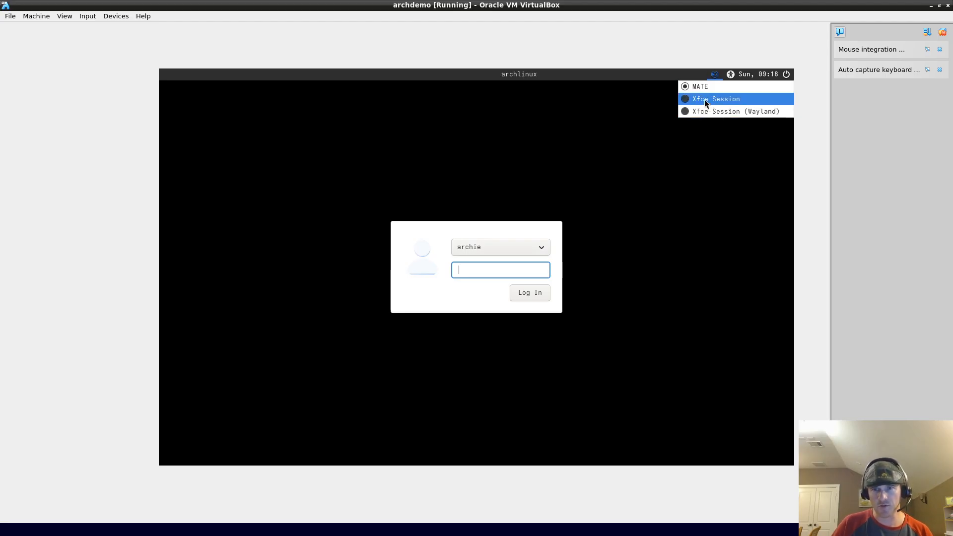
Step: Enter the user's password and log in to the MATE desktop
left_click(504, 273)
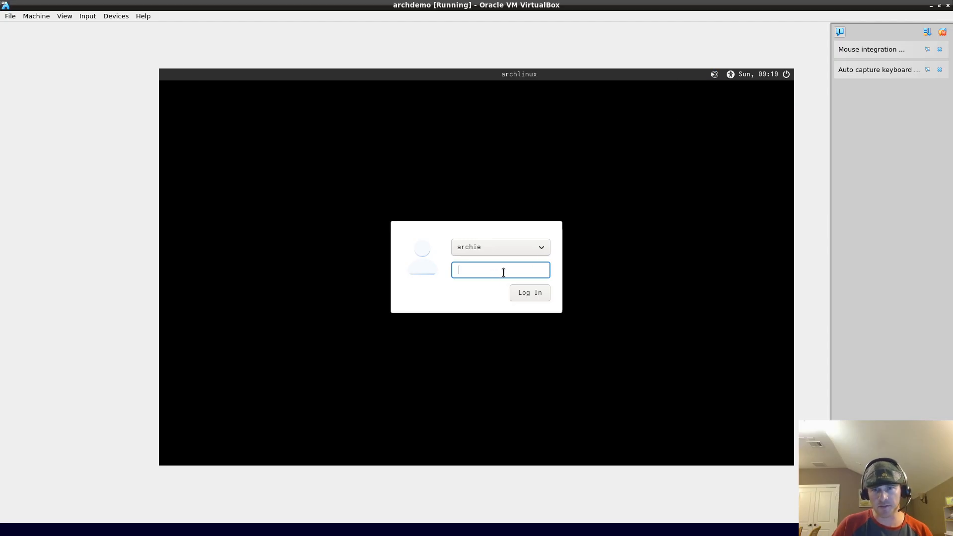
type("abcd")
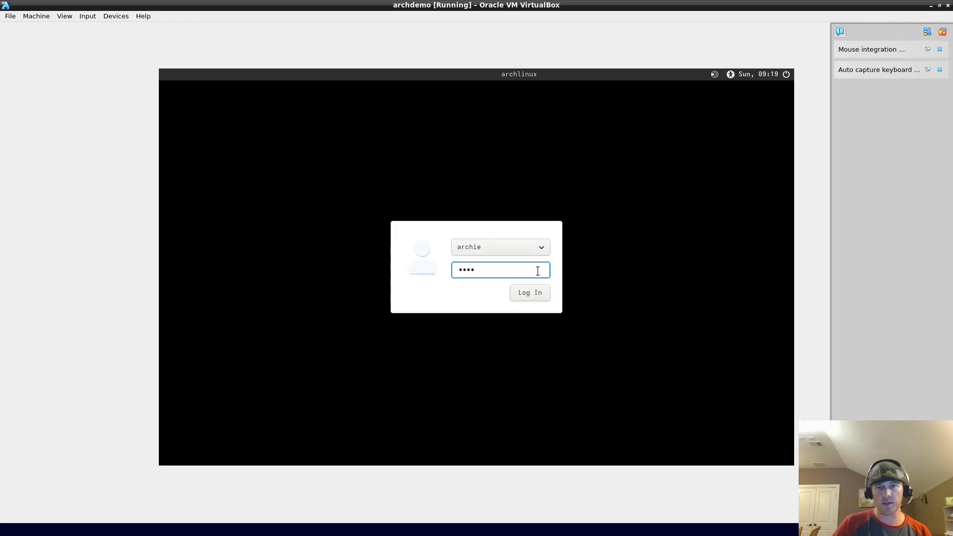
left_click(540, 291)
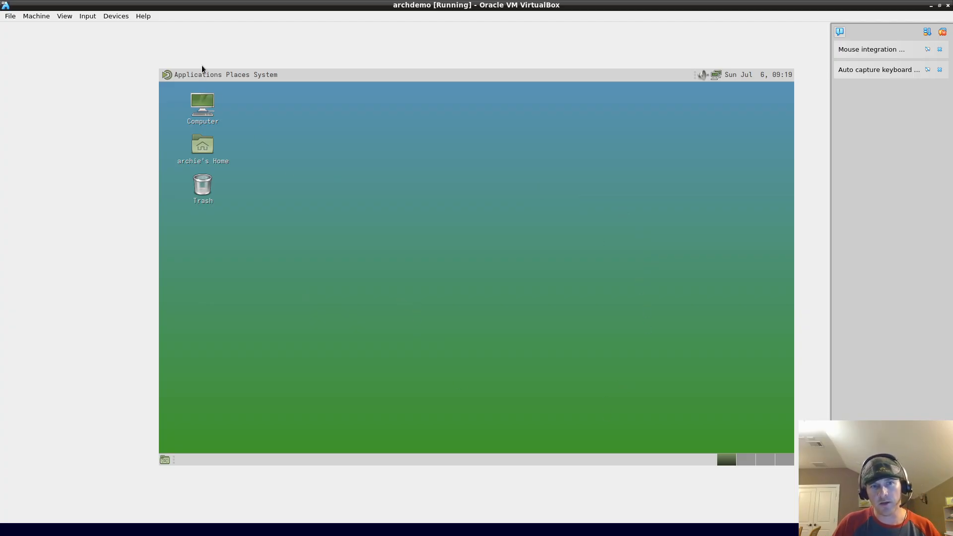
Step: Launch Xfce Terminal from the MATE Applications > System Tools menu
left_click(198, 79)
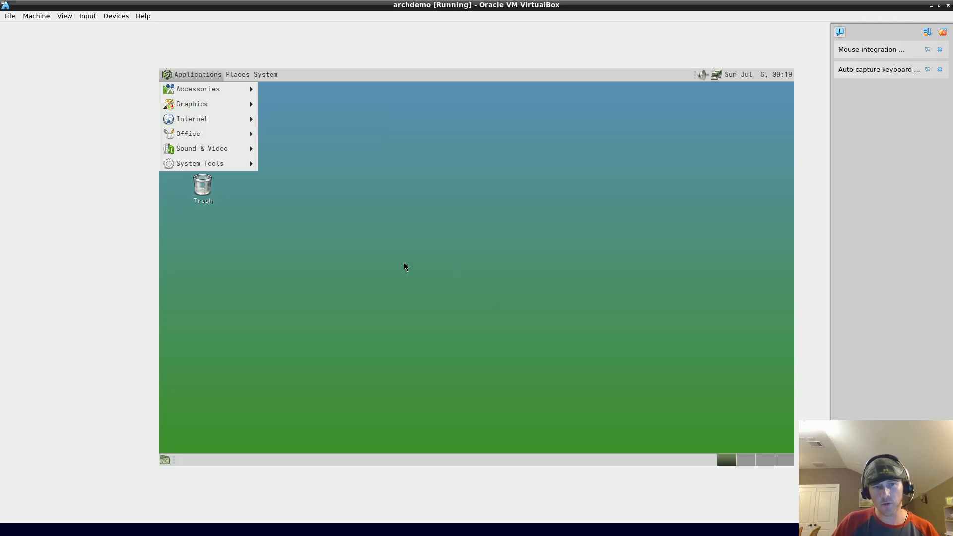
mouse_move(216, 119)
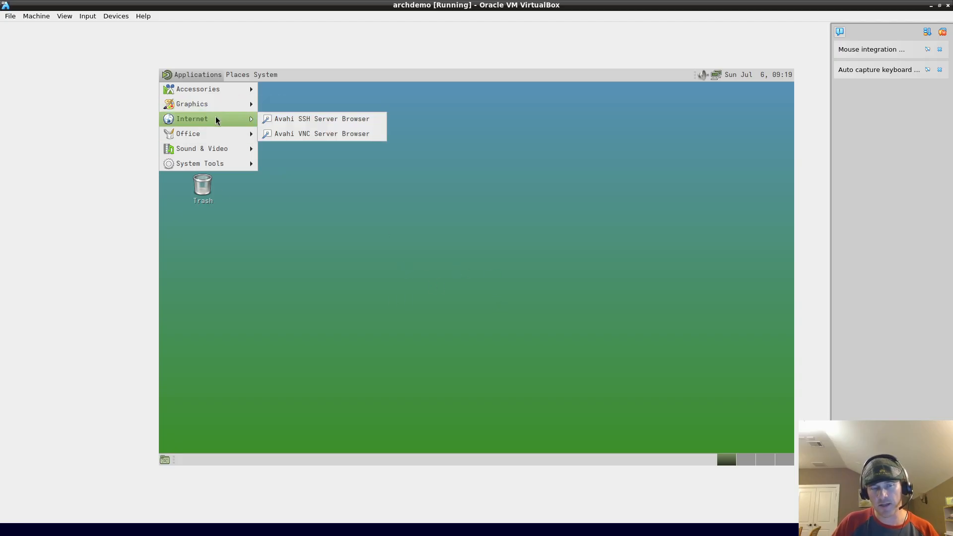
mouse_move(216, 94)
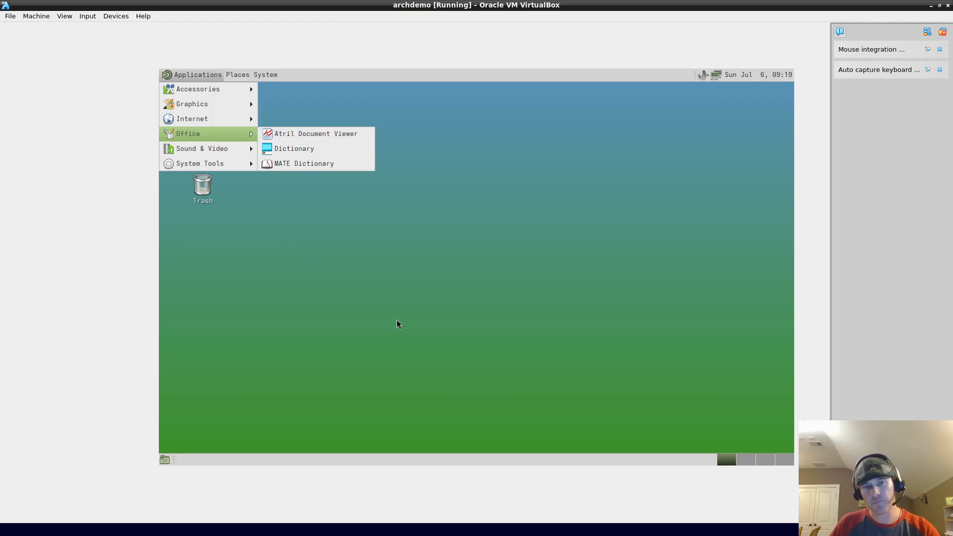
left_click(409, 294)
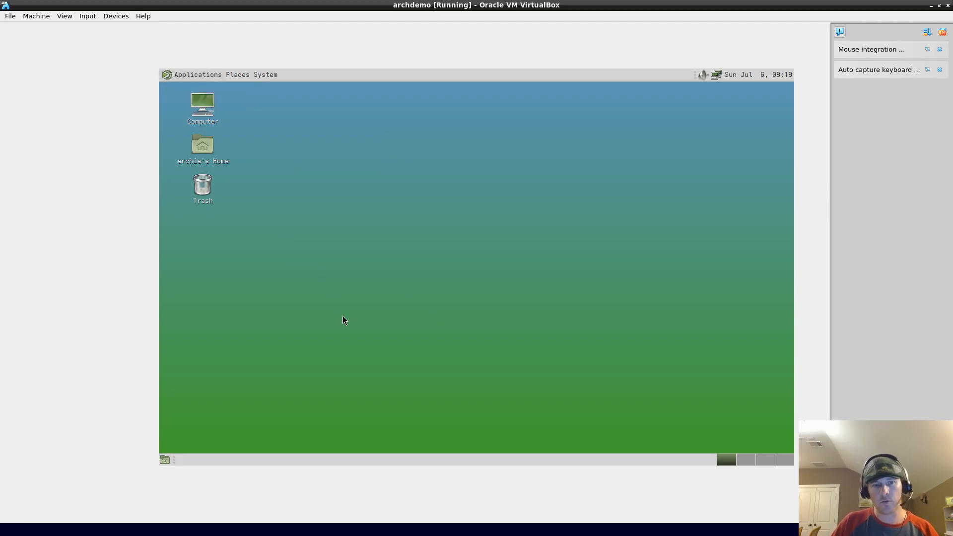
left_click(204, 80)
mouse_move(226, 163)
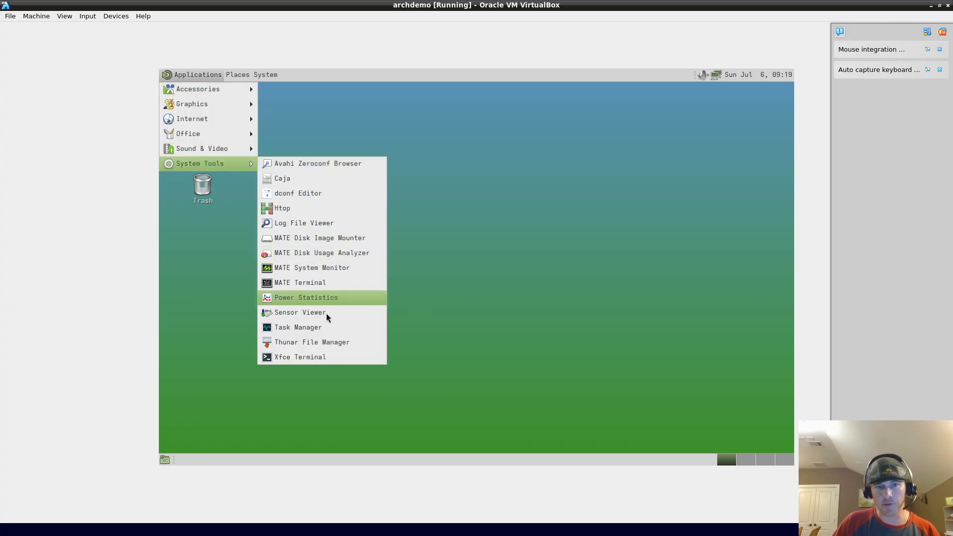
left_click(329, 355)
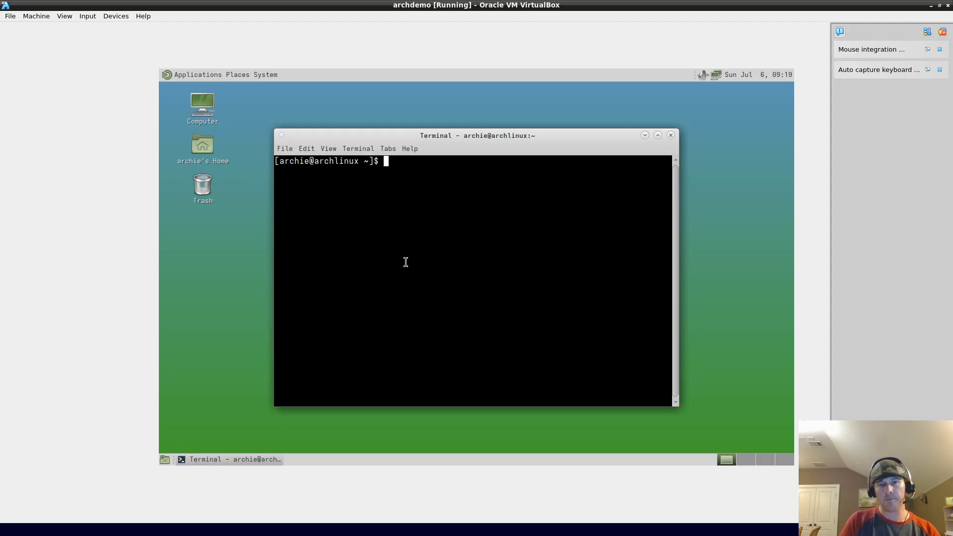
Step: Install Firefox with sudo pacman -S firefox, choosing pipewire-jack and the default font provider
type("su")
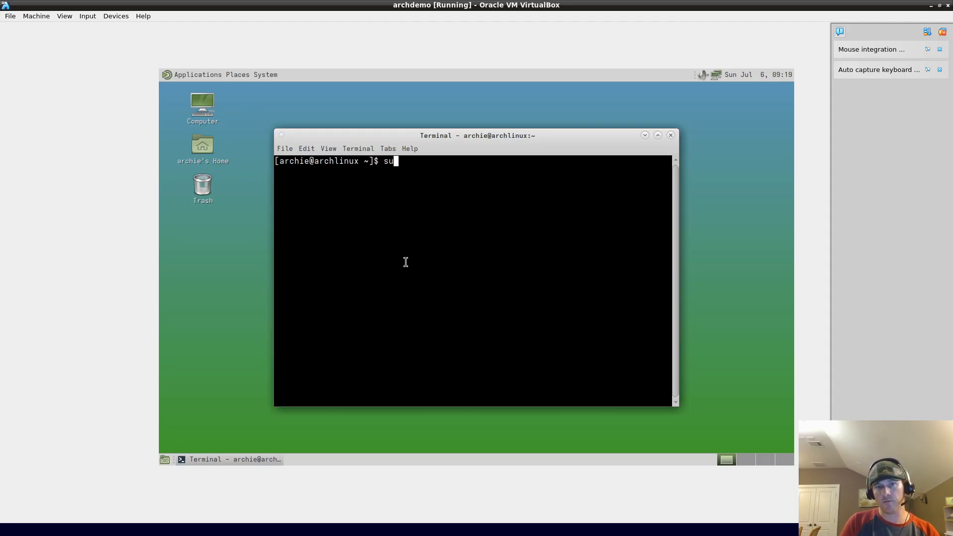
type("do pac")
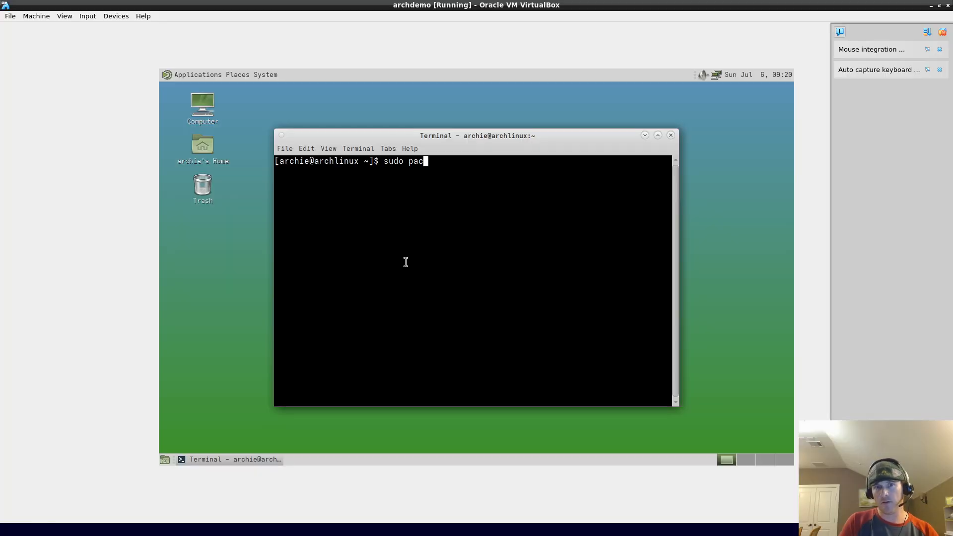
type("man")
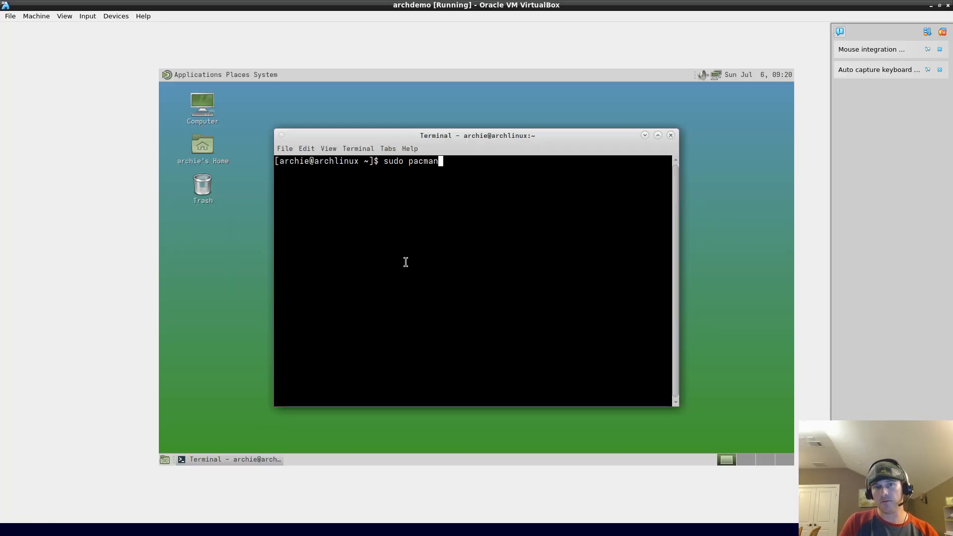
type(" -S")
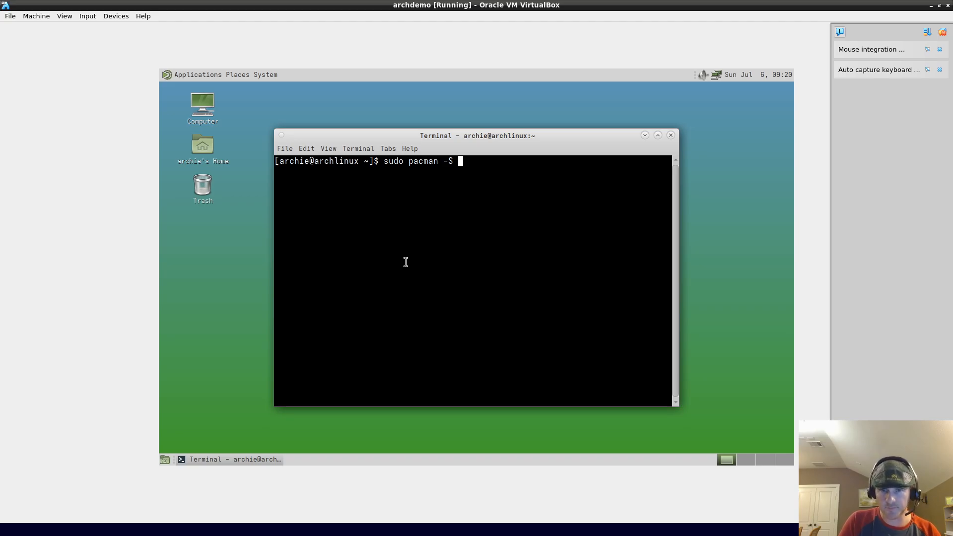
type(" firefox")
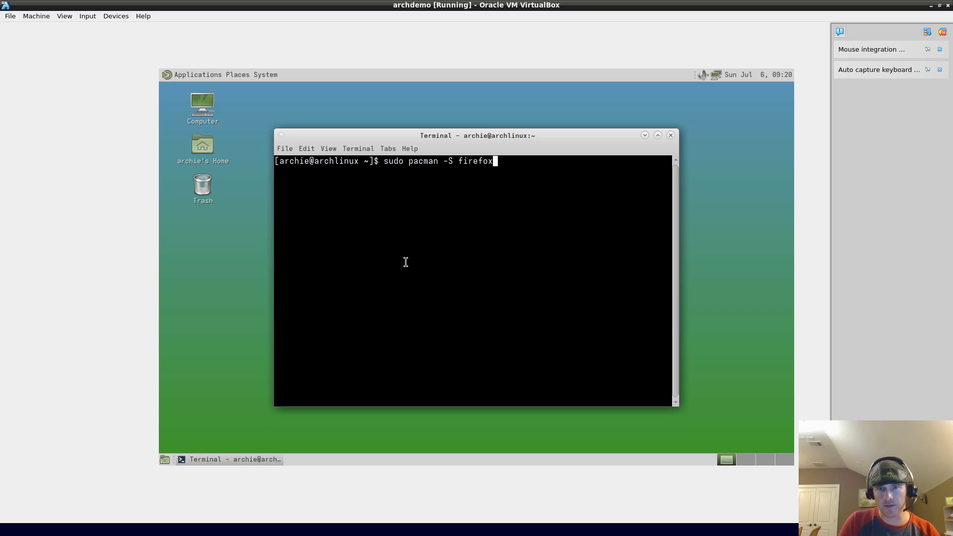
key("Return")
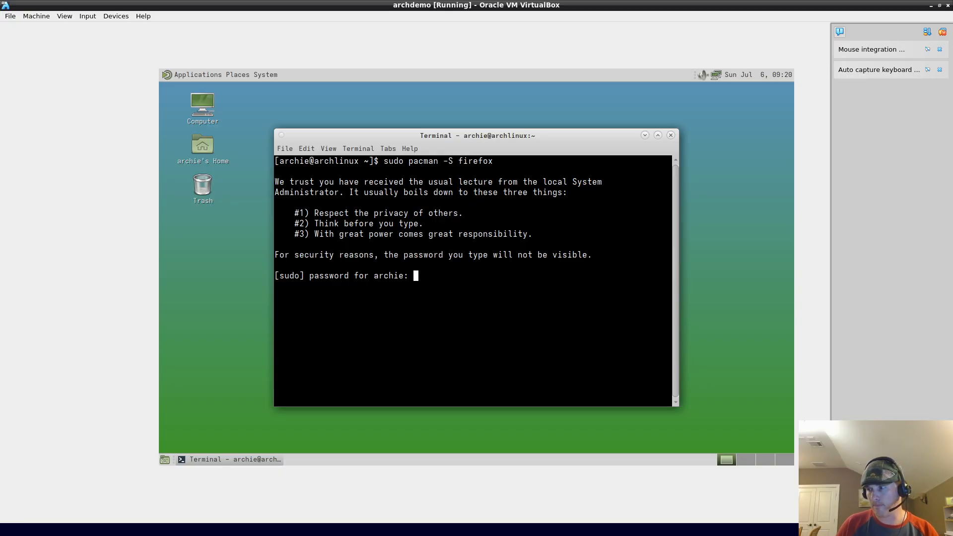
left_click(561, 324)
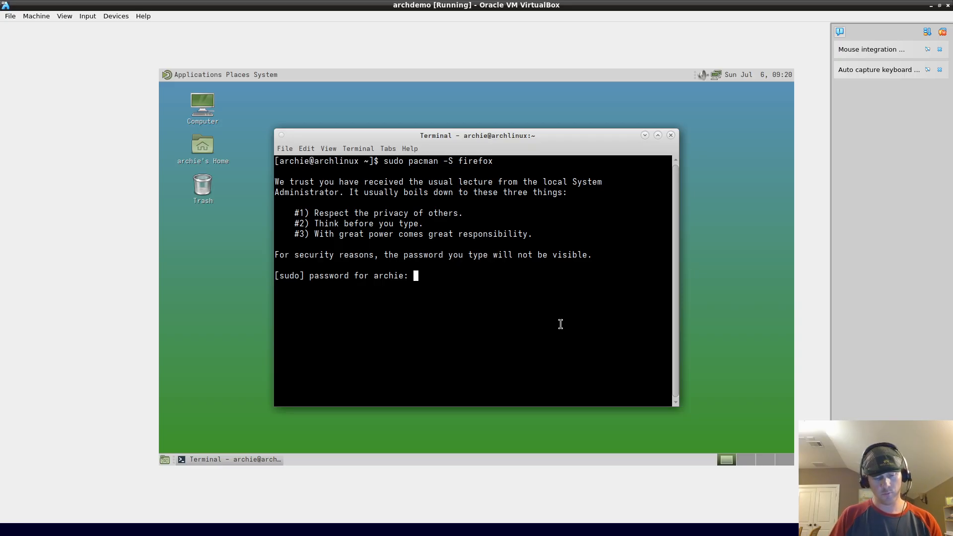
key("Return")
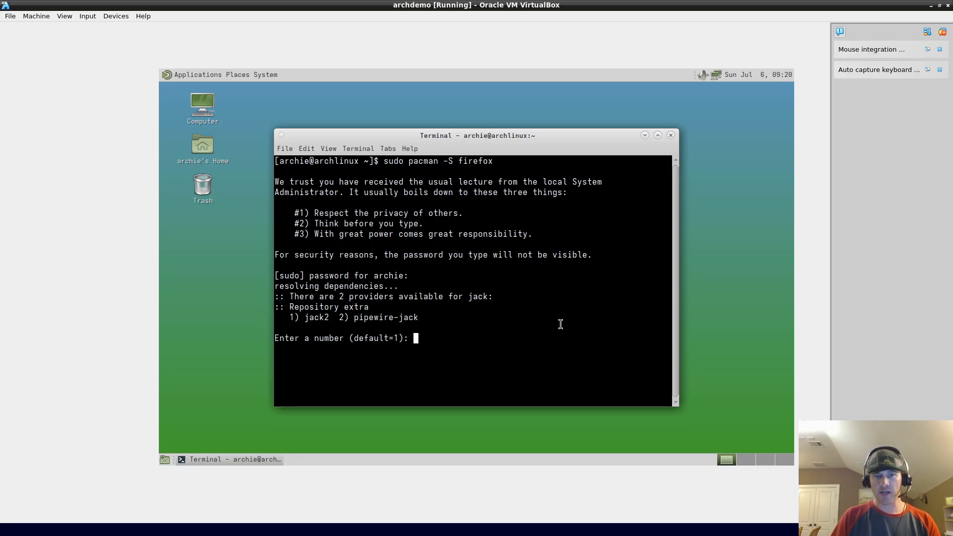
type("2")
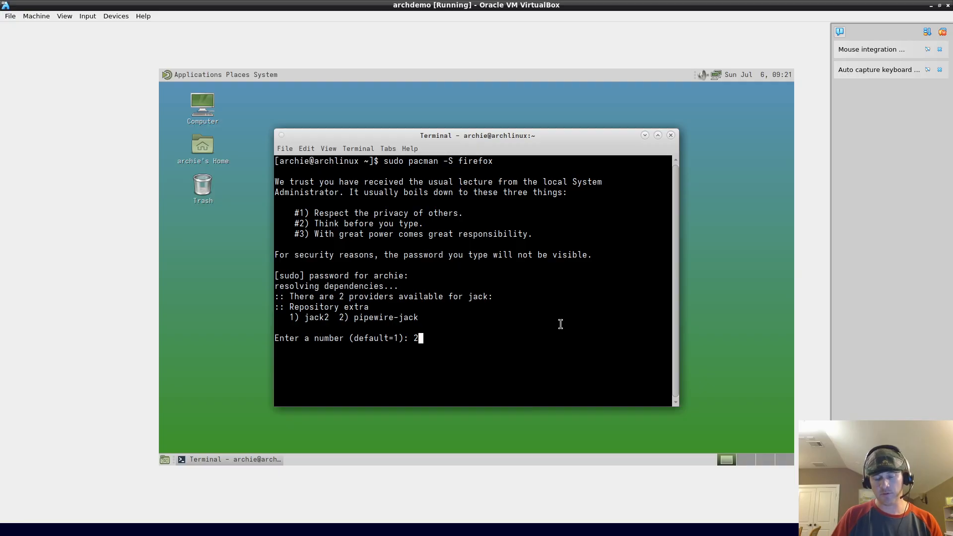
key("Return")
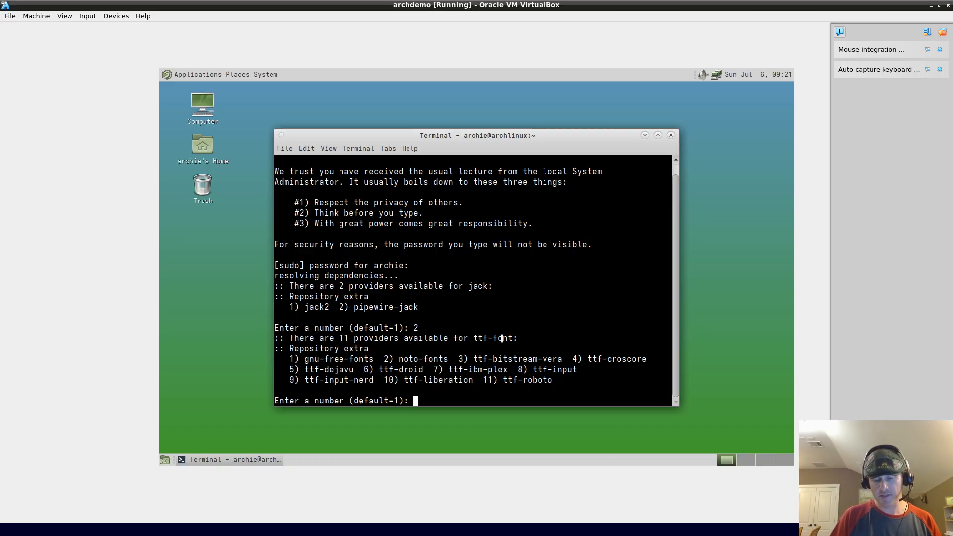
key("Return")
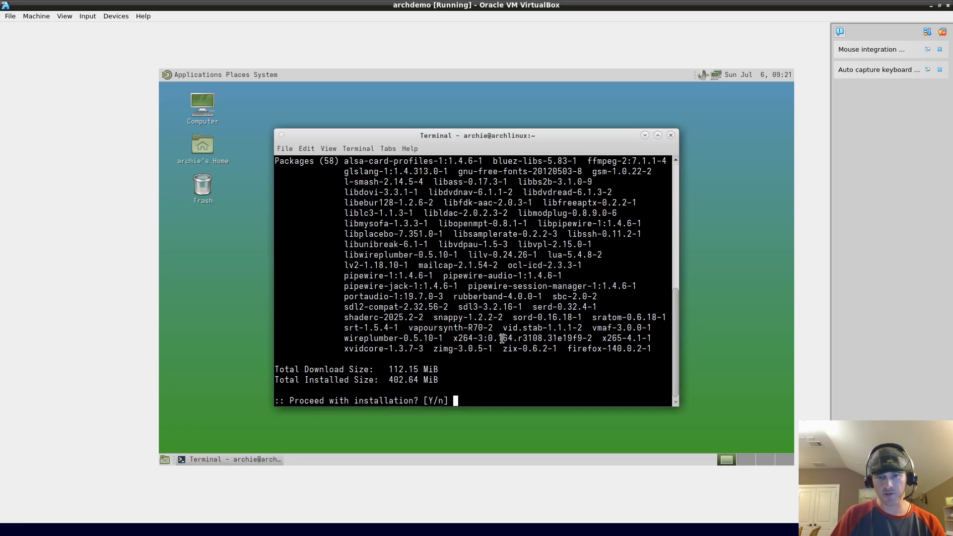
key("Return")
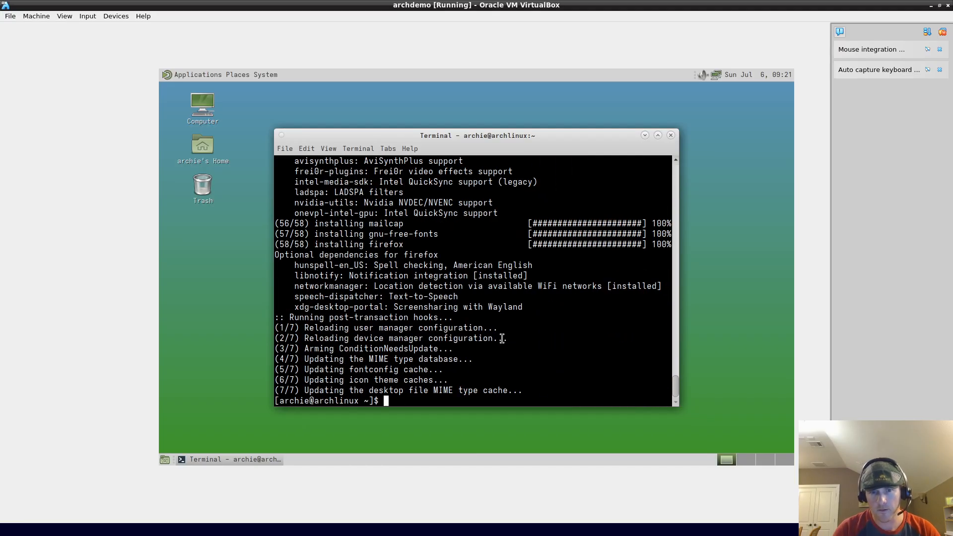
Step: Launch Firefox from the Applications > Internet menu
left_click(198, 74)
mouse_move(233, 119)
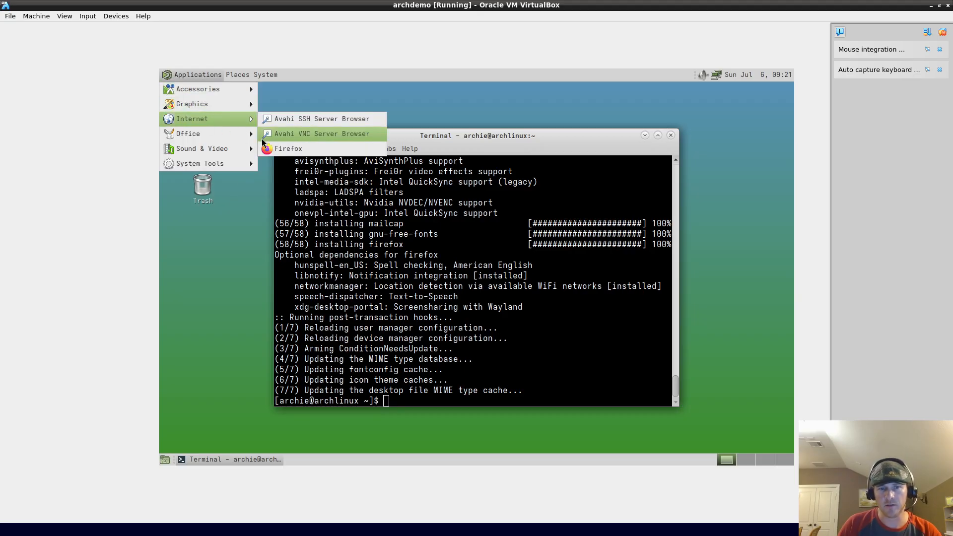
left_click(277, 148)
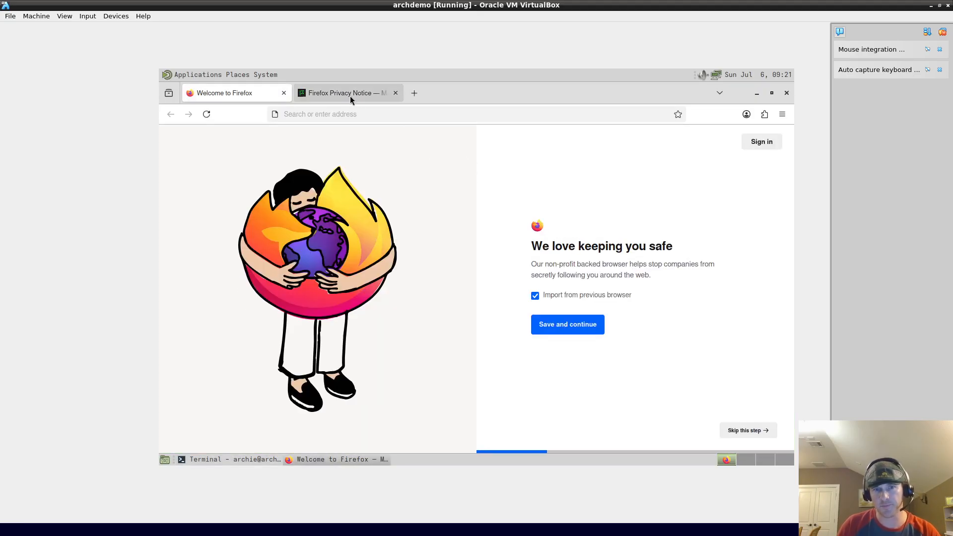
Step: Load news.bbc.co.uk in the first tab and accept its terms and privacy notice
left_click(342, 114)
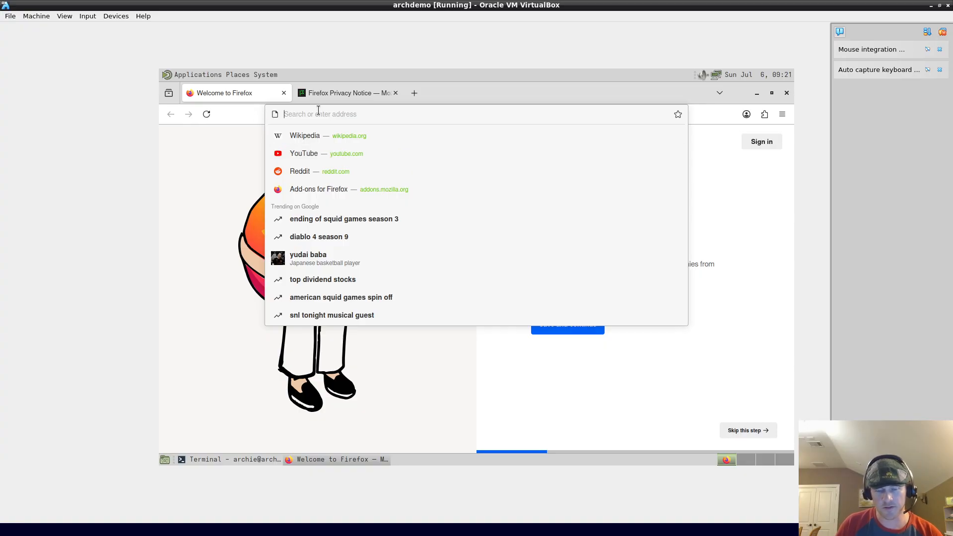
type("news.yaho")
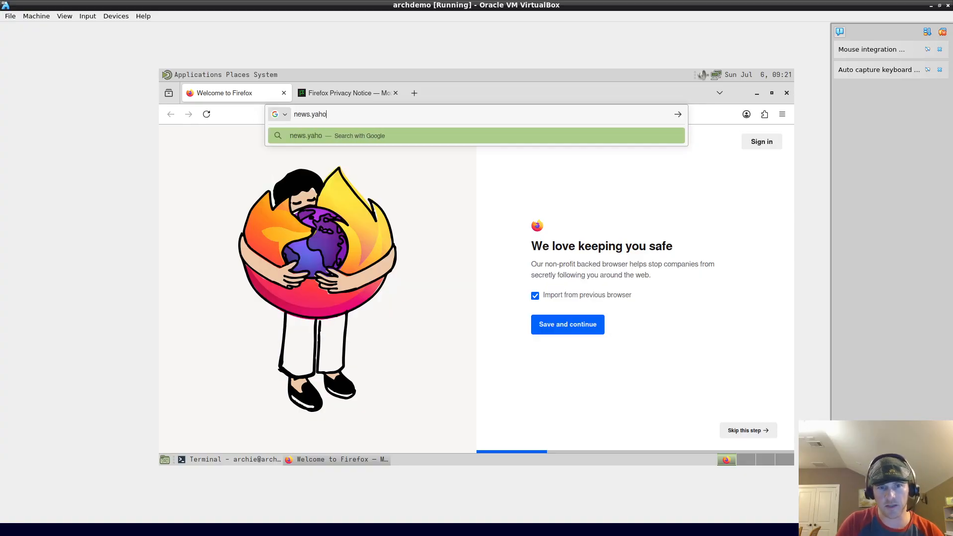
type("o.com")
key("BackSpace")
key("BackSpace")
key("BackSpace")
key("BackSpace")
key("BackSpace")
key("BackSpace")
key("BackSpace")
key("BackSpace")
key("BackSpace")
key("BackSpace")
key("BackSpace")
key("BackSpace")
key("BackSpace")
key("BackSpace")
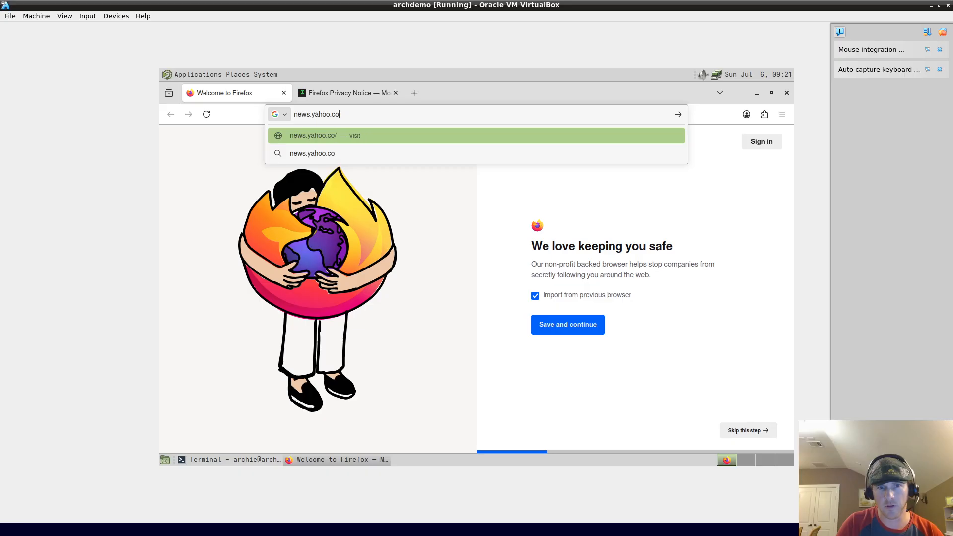
type("news.bbc.co.uk")
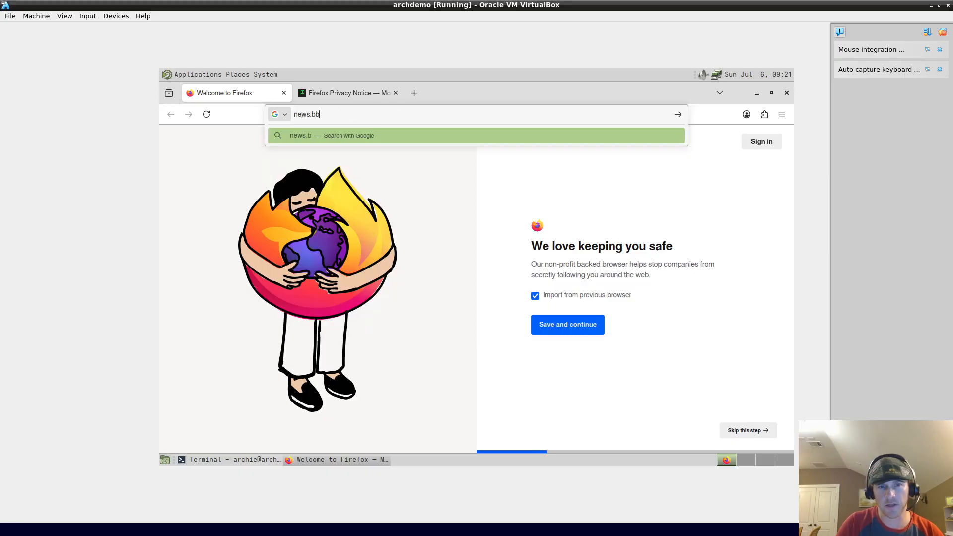
key("Return")
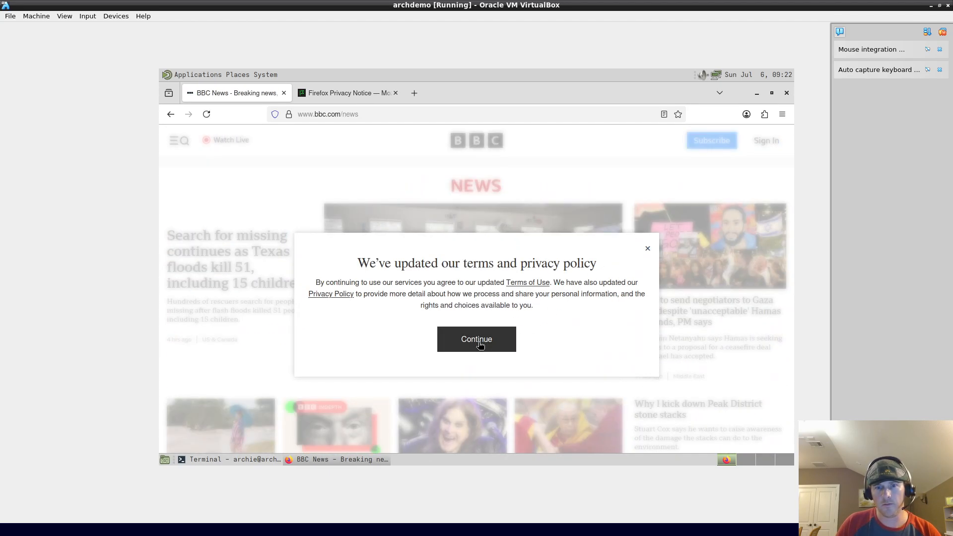
left_click(455, 337)
scroll(582, 285, "down", 5)
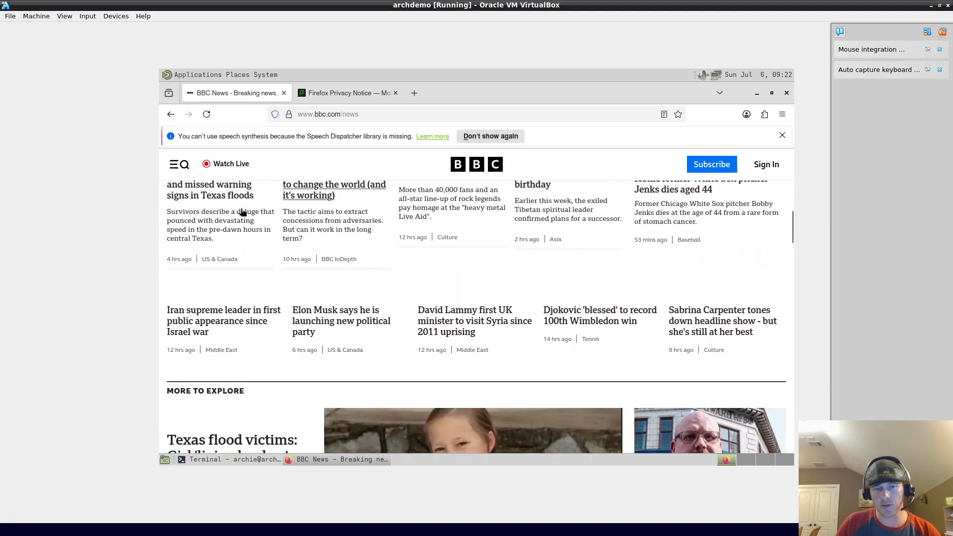
Step: Open archlinux.org in the second tab
left_click(338, 95)
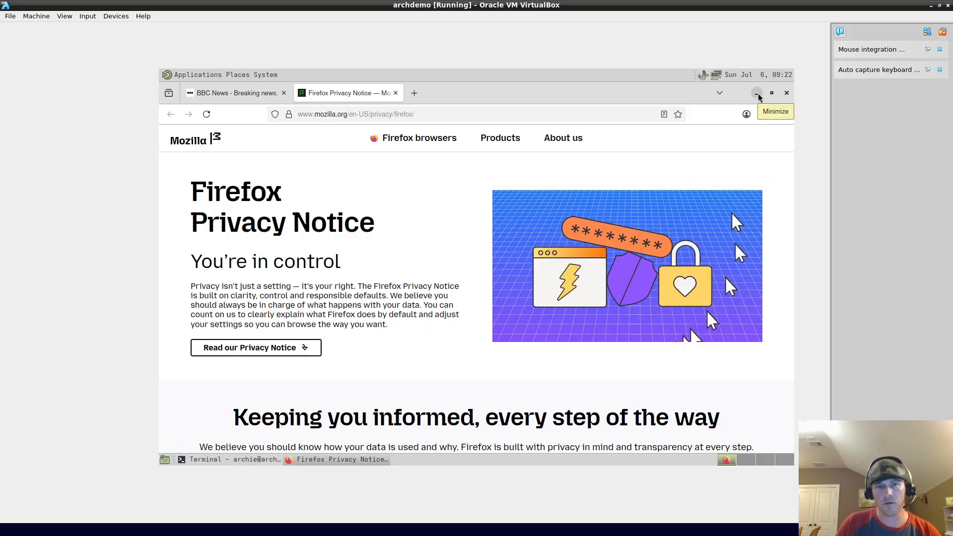
key("ctrl+l")
type("archi")
key("BackSpace")
type("linux.org")
key("Return")
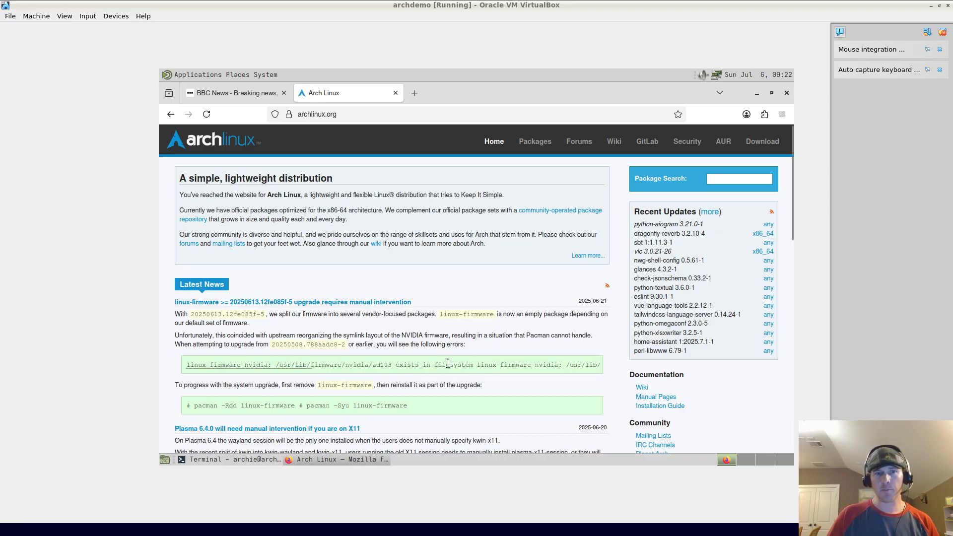
Step: Run sudo pacman -S bash-completion in the terminal, confirm with y, then close the terminal
left_click(229, 459)
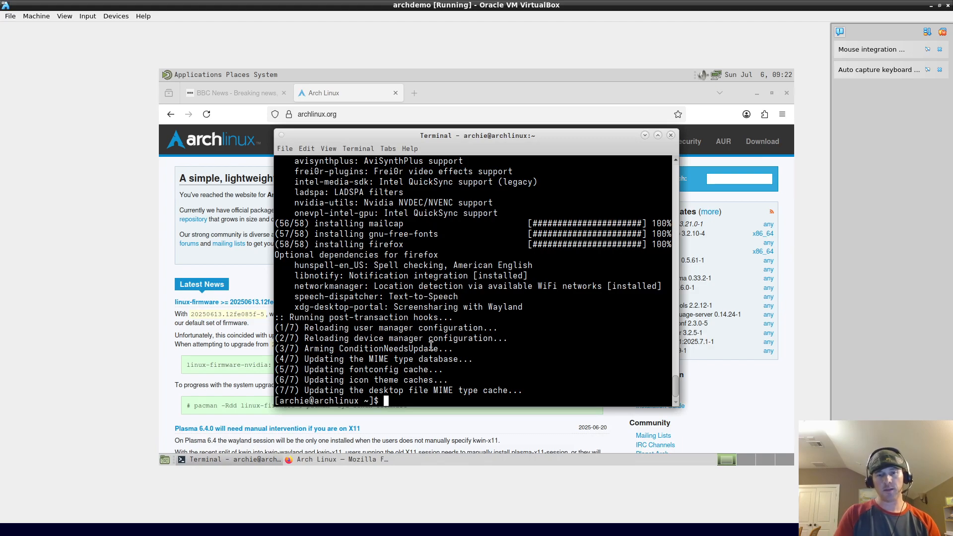
key("ctrl+l")
type("sudo ")
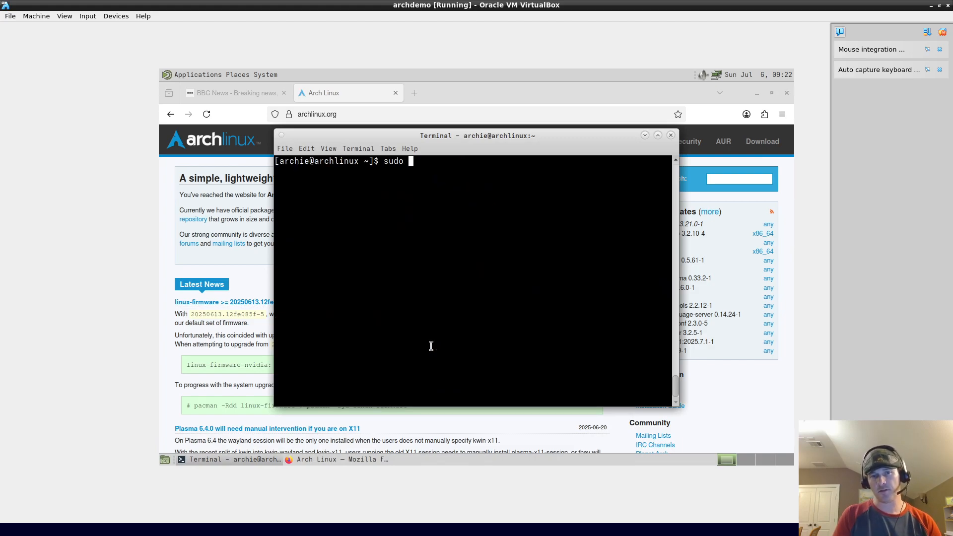
type("pac")
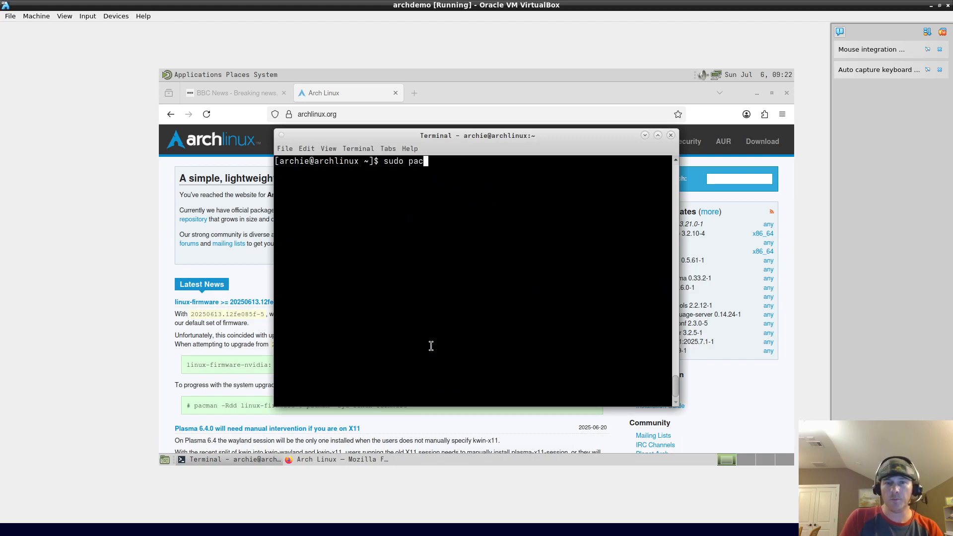
type("man -S bash-")
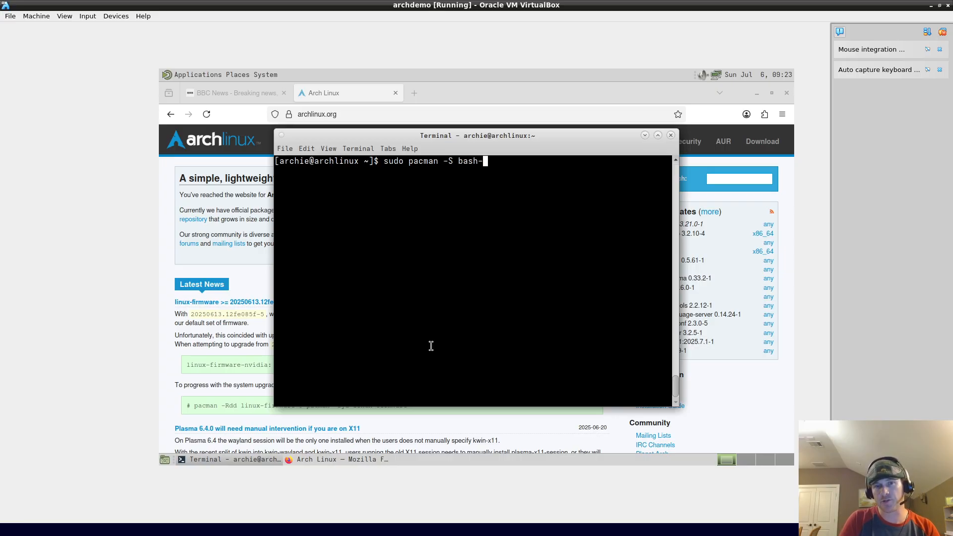
type("completion")
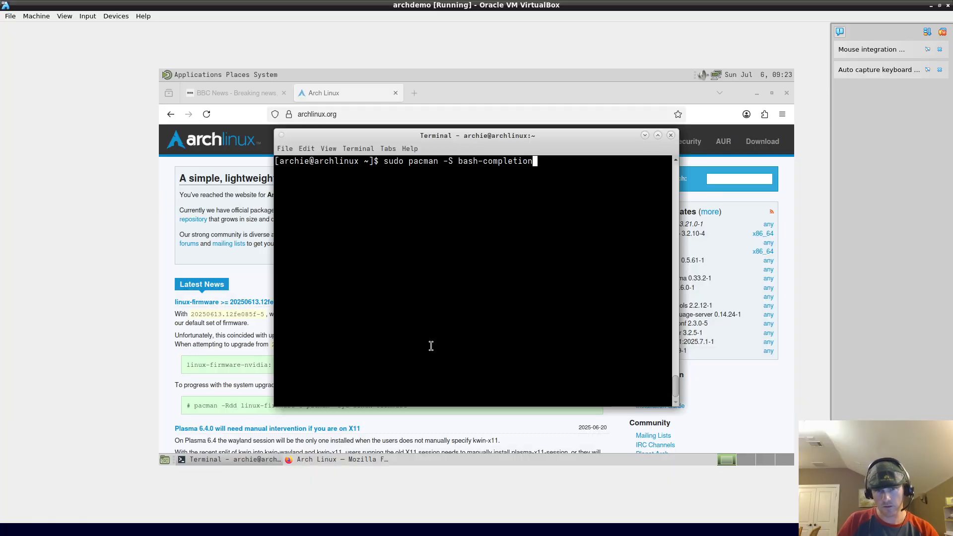
key("Return")
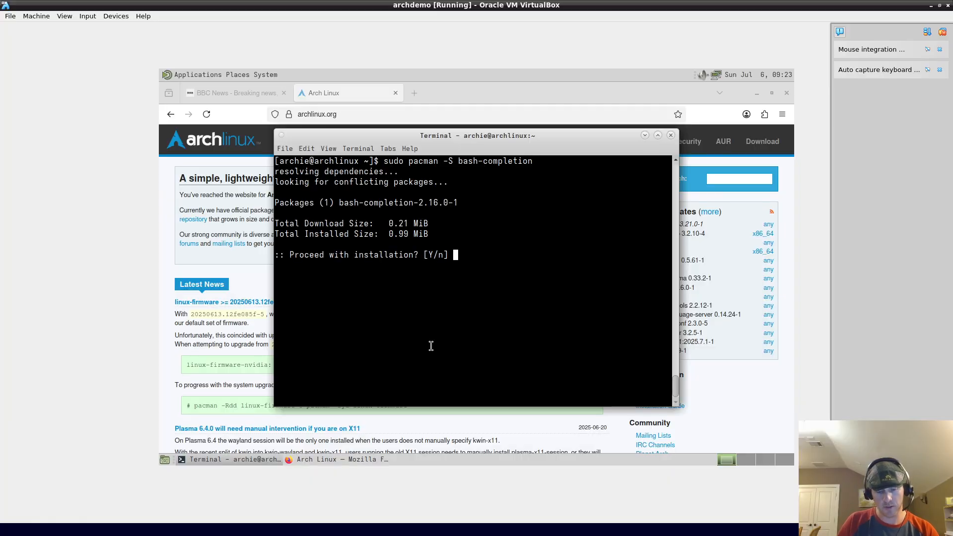
type("y")
key("Return")
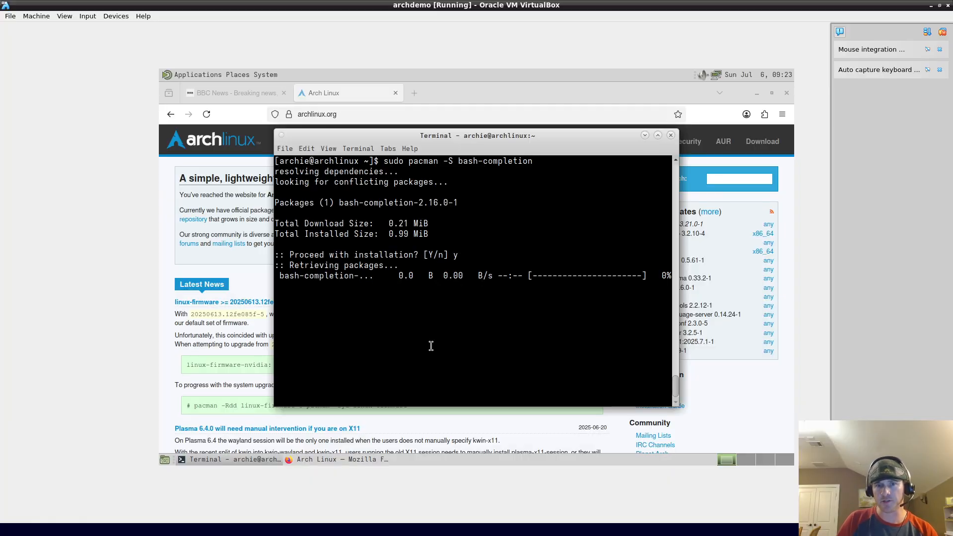
left_click(670, 135)
Step: Launch Xfce Terminal from Applications > System Tools
left_click(187, 76)
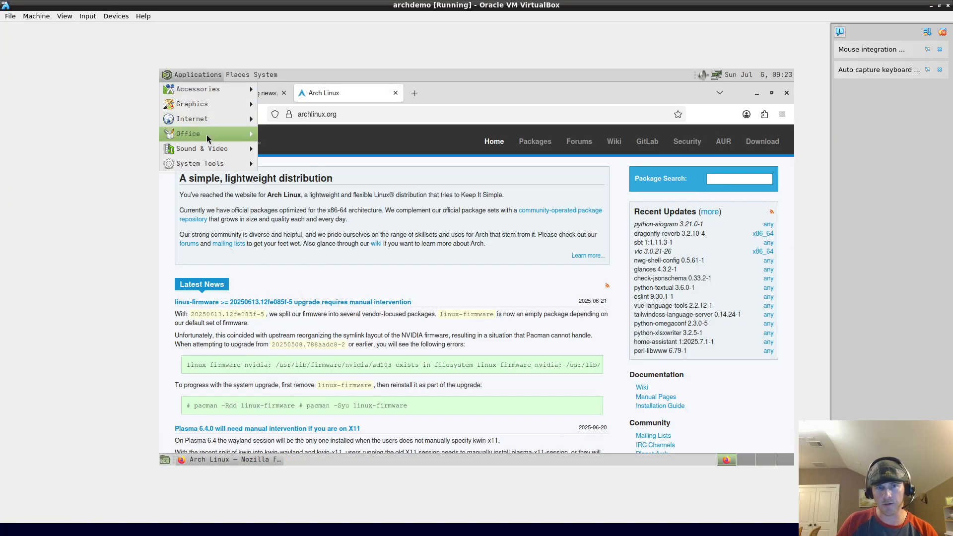
mouse_move(211, 120)
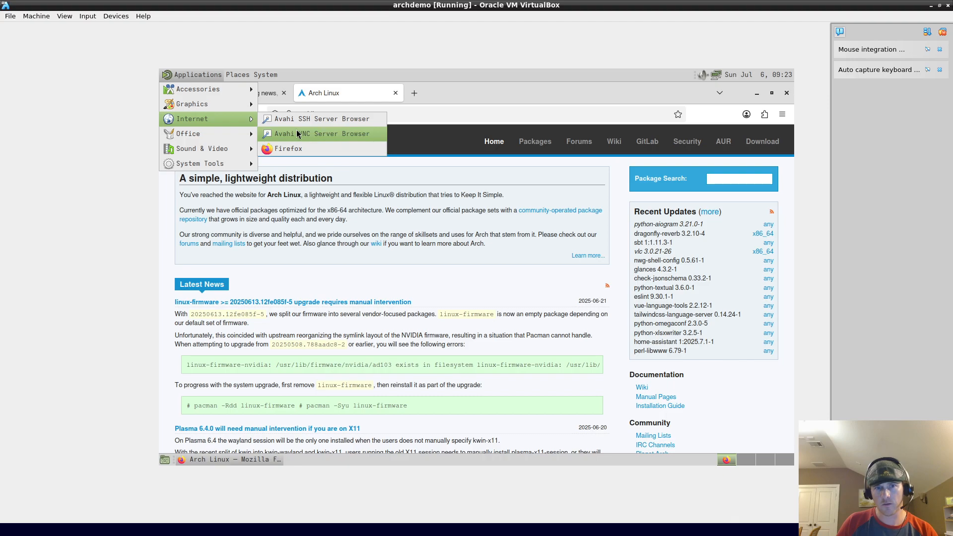
mouse_move(218, 164)
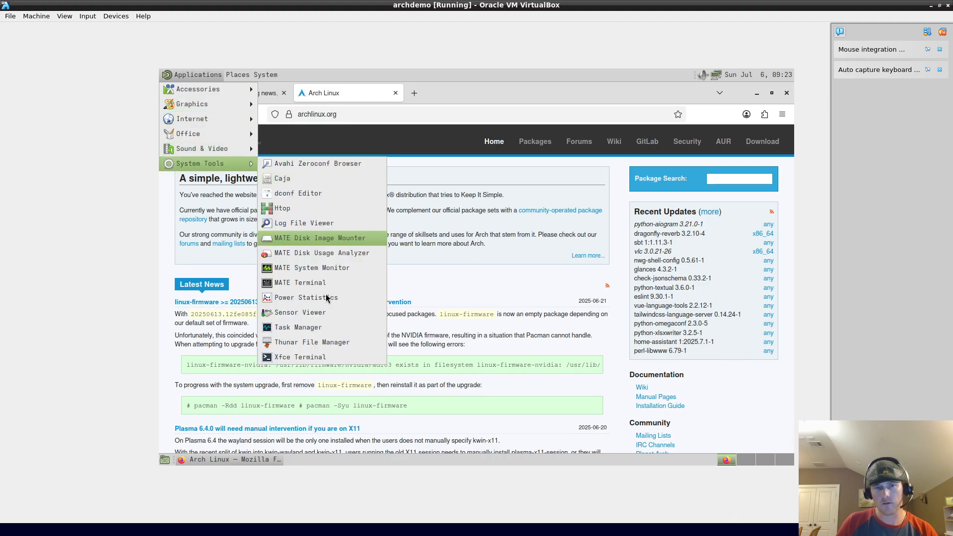
left_click(315, 359)
Step: Test Tab completion on sudo pacman -S firefox, declining to list all possibilities
type("udo ")
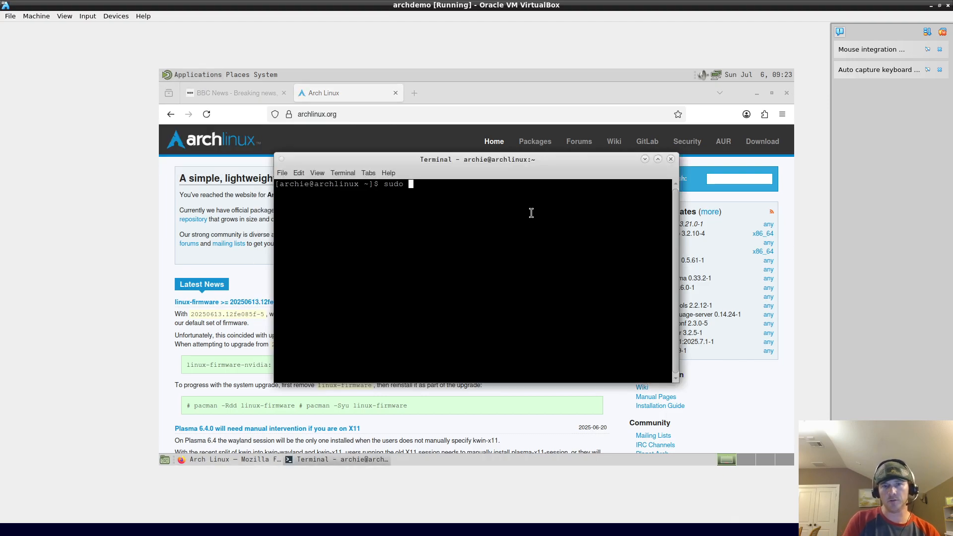
type("pacman -S fir")
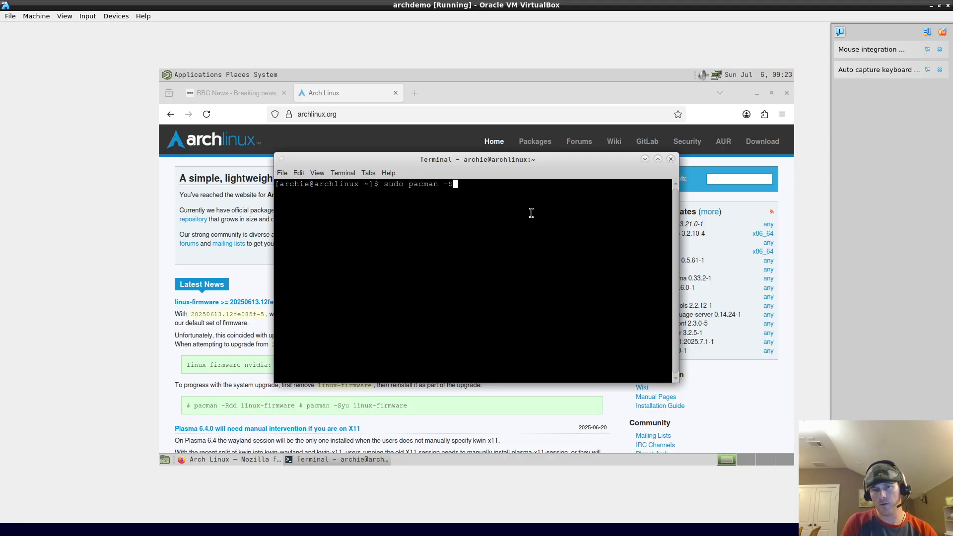
key("Tab")
key("Tab")
key("n")
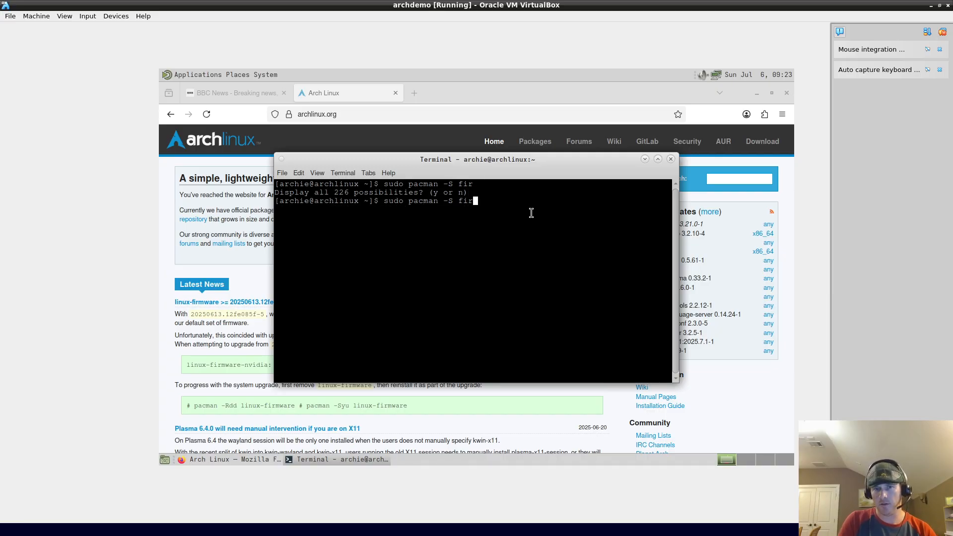
type("e")
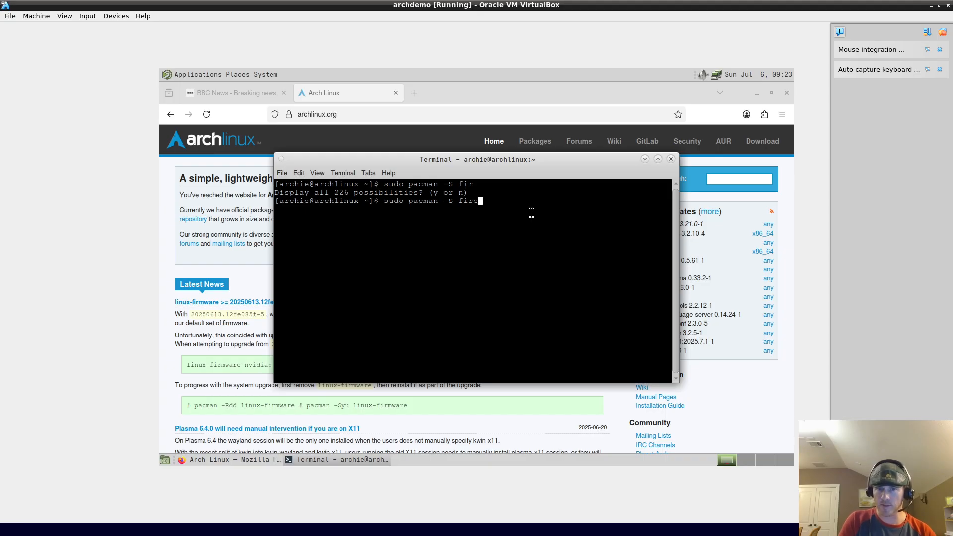
type("fox")
key("BackSpace")
key("BackSpace")
key("BackSpace")
key("BackSpace")
key("BackSpace")
type("ref")
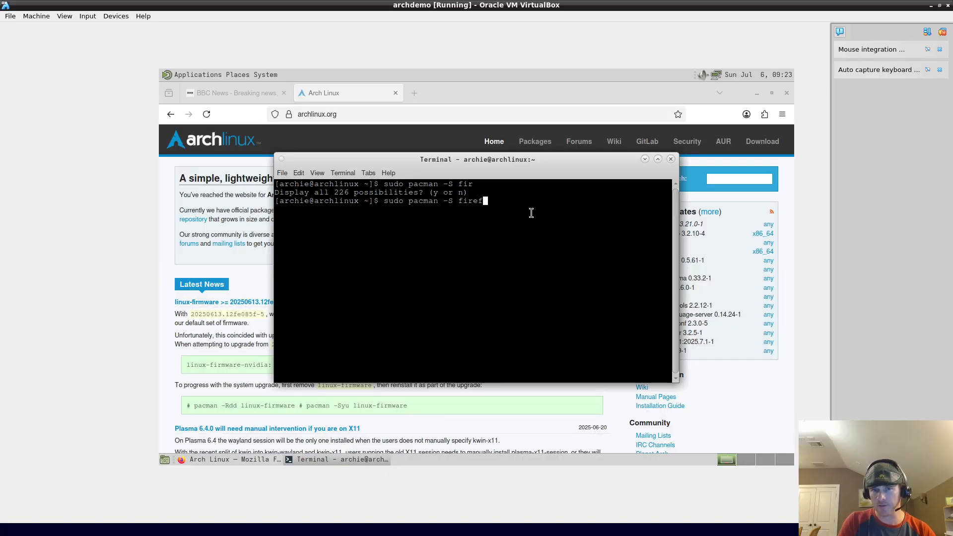
type("ox")
key("Tab")
key("Tab")
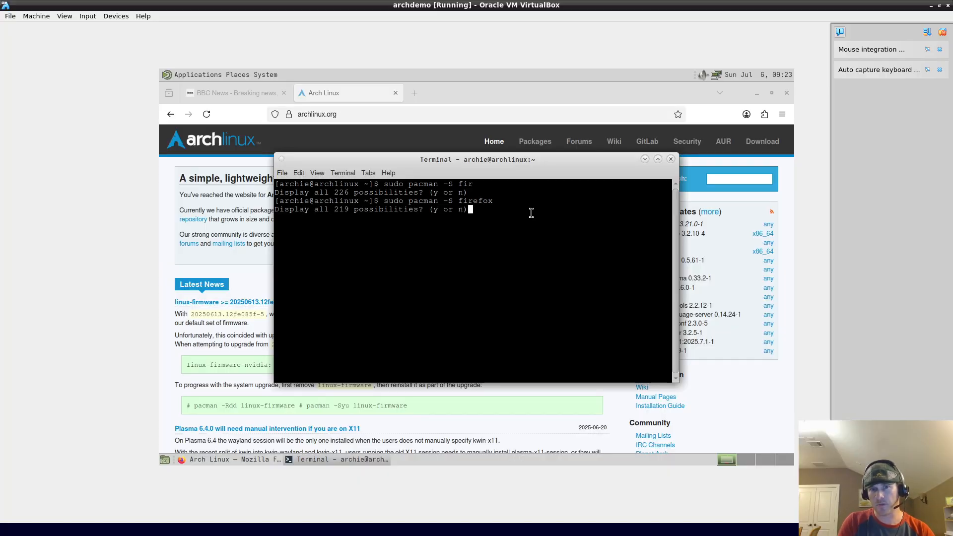
key("n")
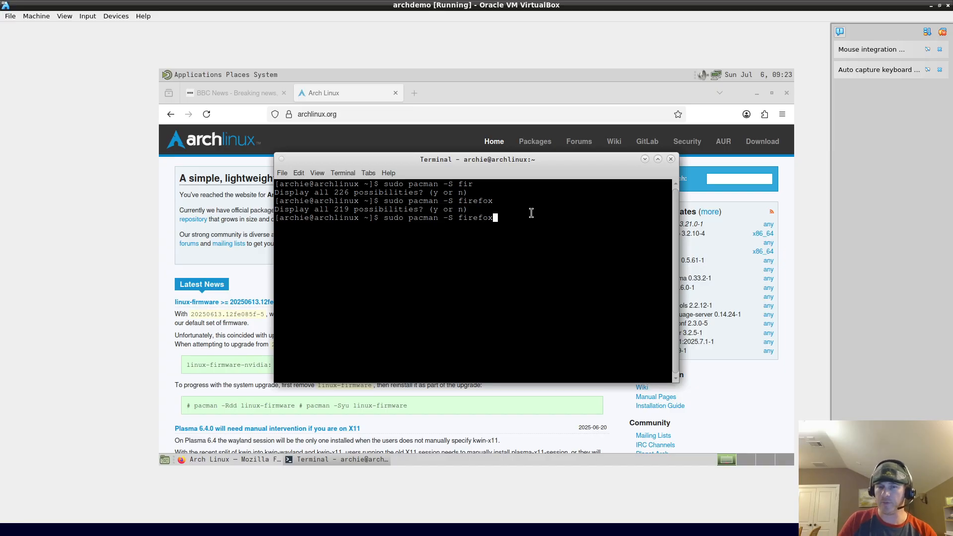
Step: Erase the typed command and clear the terminal screen
key("BackSpace")
key("BackSpace")
key("BackSpace")
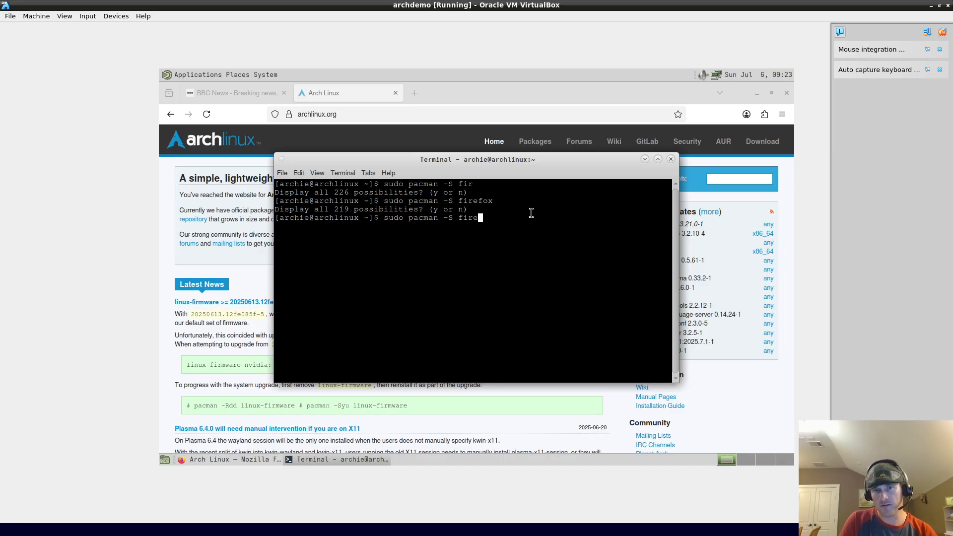
type("fo")
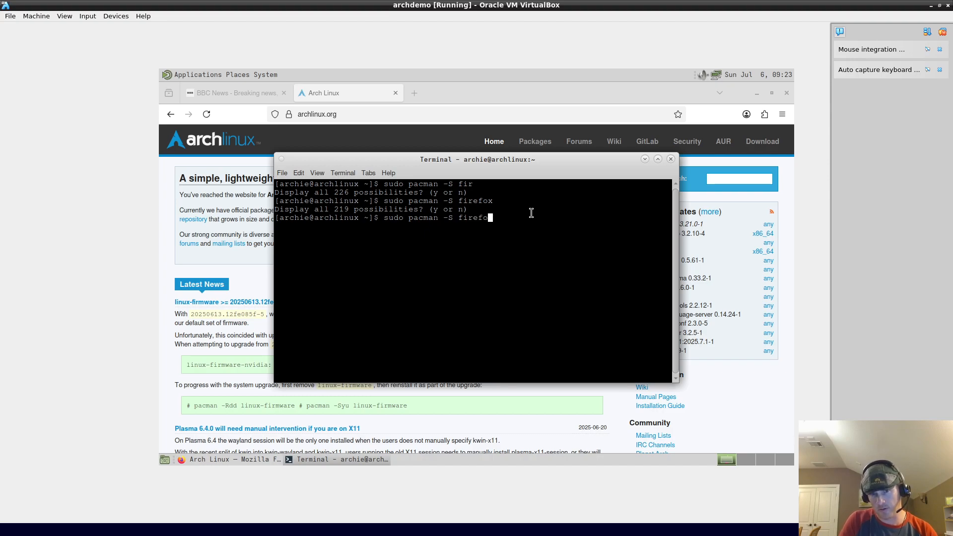
type("x")
key("BackSpace")
key("BackSpace")
key("BackSpace")
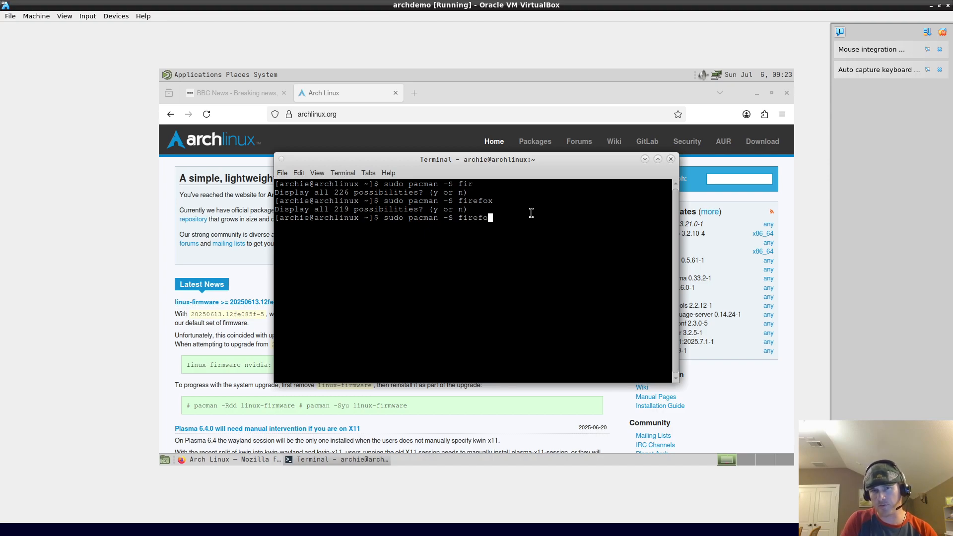
key("BackSpace")
key("BackSpace")
key("BackSpace")
key("BackSpace")
key("BackSpace")
key("BackSpace")
key("BackSpace")
key("BackSpace")
key("BackSpace")
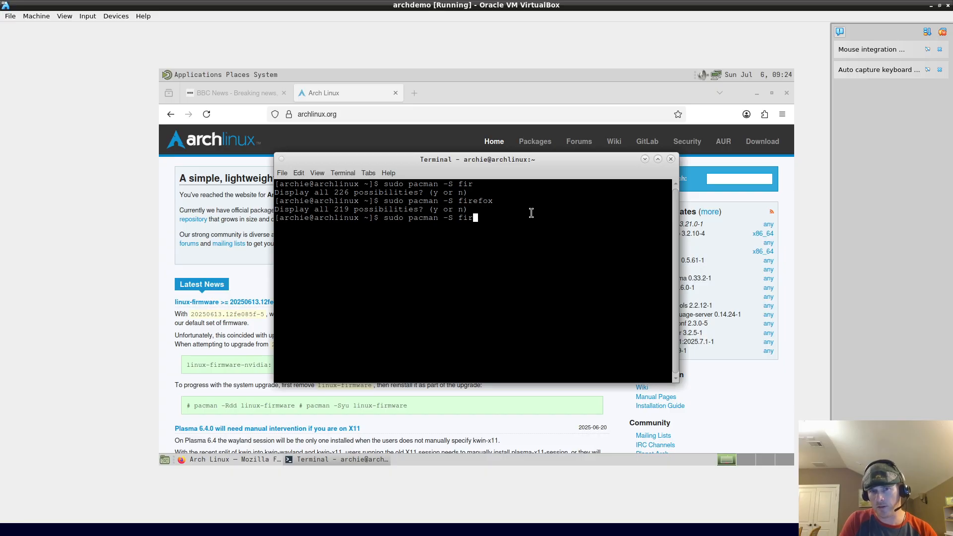
key("BackSpace")
key("BackSpace")
key("BackSpace")
key("BackSpace")
key("BackSpace")
key("BackSpace")
key("BackSpace")
key("BackSpace")
key("BackSpace")
key("BackSpace")
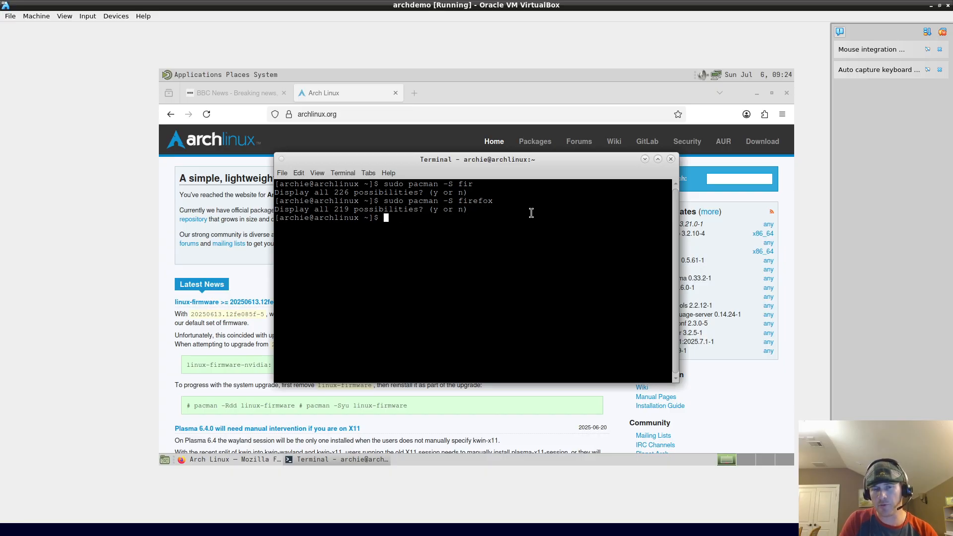
key("ctrl+l")
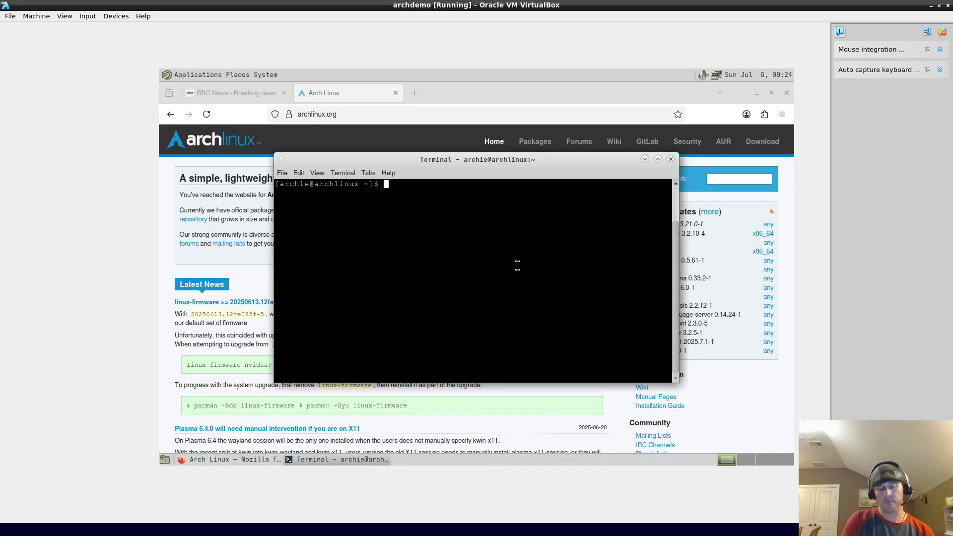
Step: Type yay at the guest terminal prompt and refocus the terminal window
type("yay")
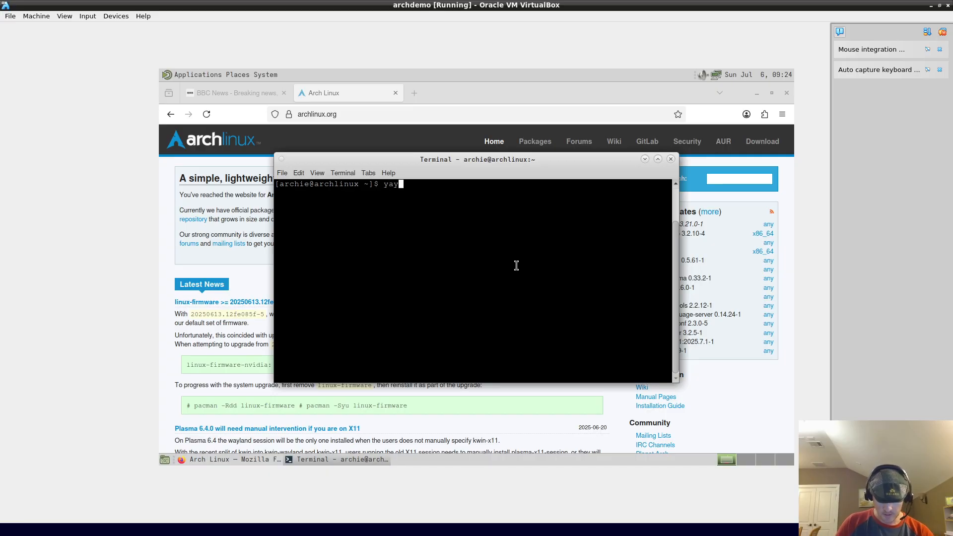
triple_click(437, 215)
triple_click(449, 194)
left_click(462, 207)
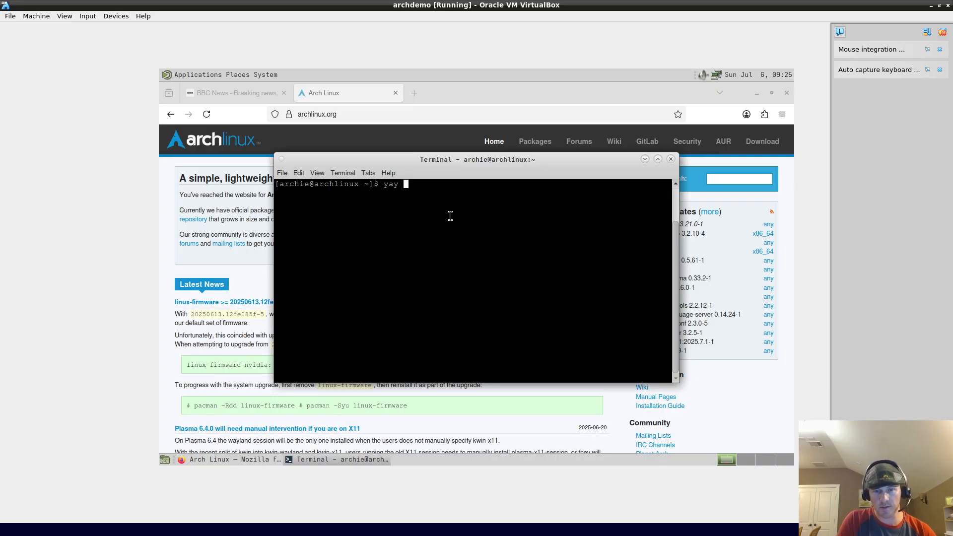
Step: Replace 'yay' with sudo pacman -S --needed git base-devel, confirm the install, and clear the terminal
key("BackSpace")
key("BackSpace")
key("BackSpace")
key("BackSpace")
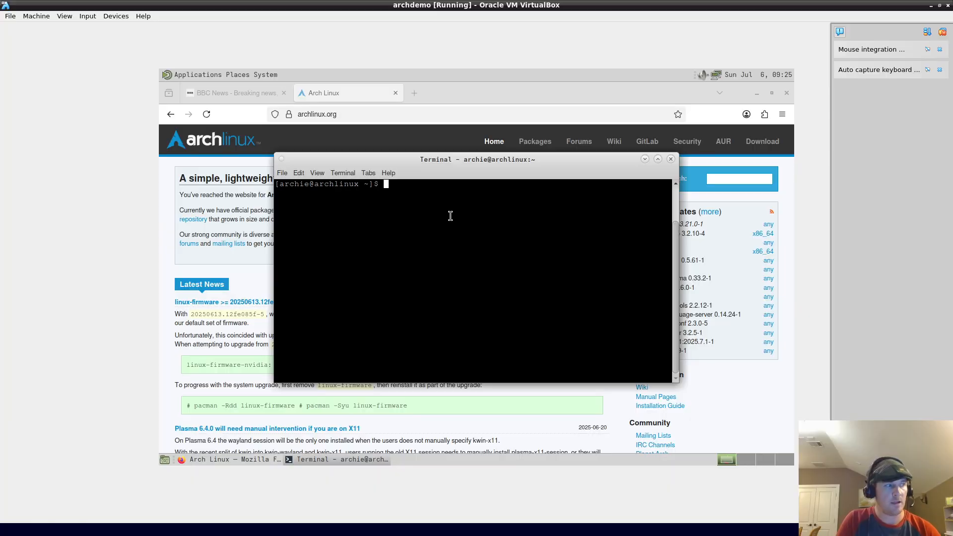
type("sudo ")
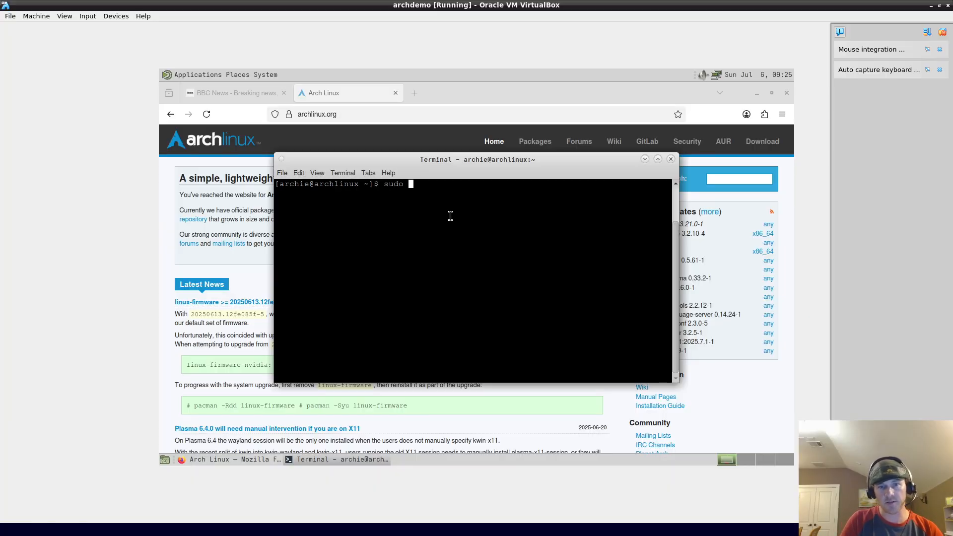
type("pacman -")
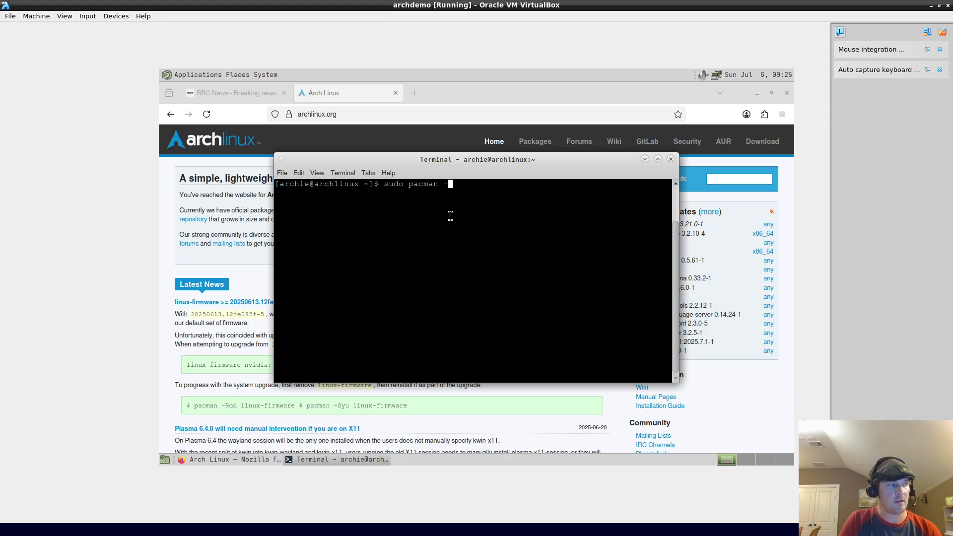
type("S -")
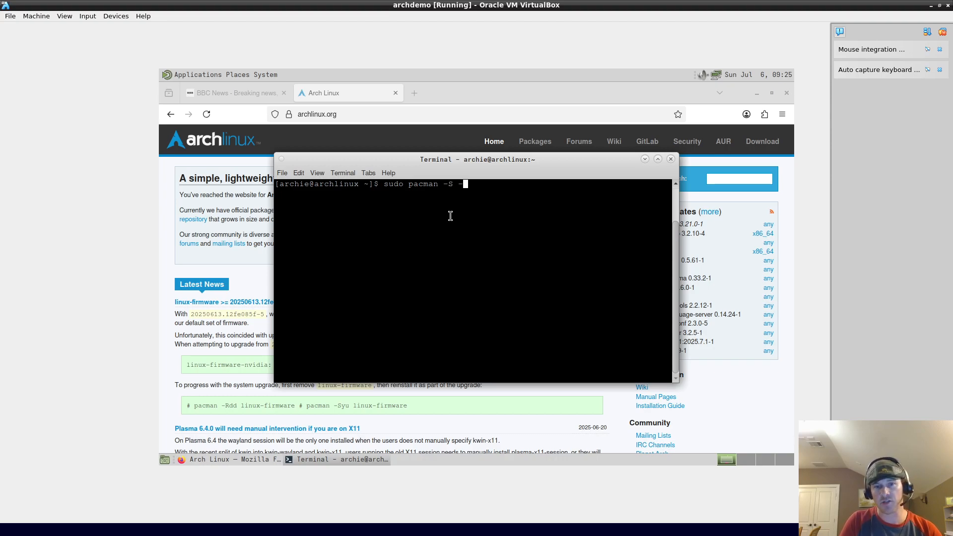
type("-needed git")
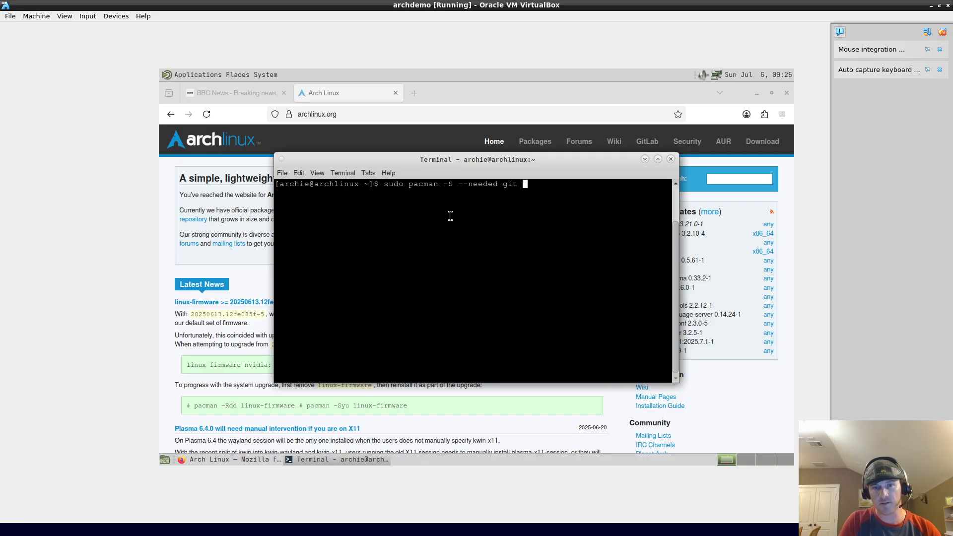
type(" base-devel")
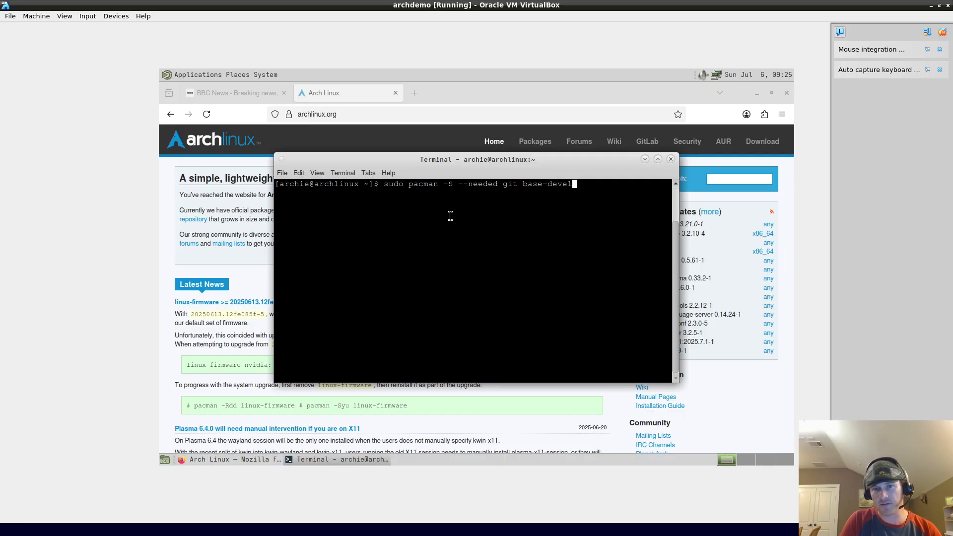
key("Return")
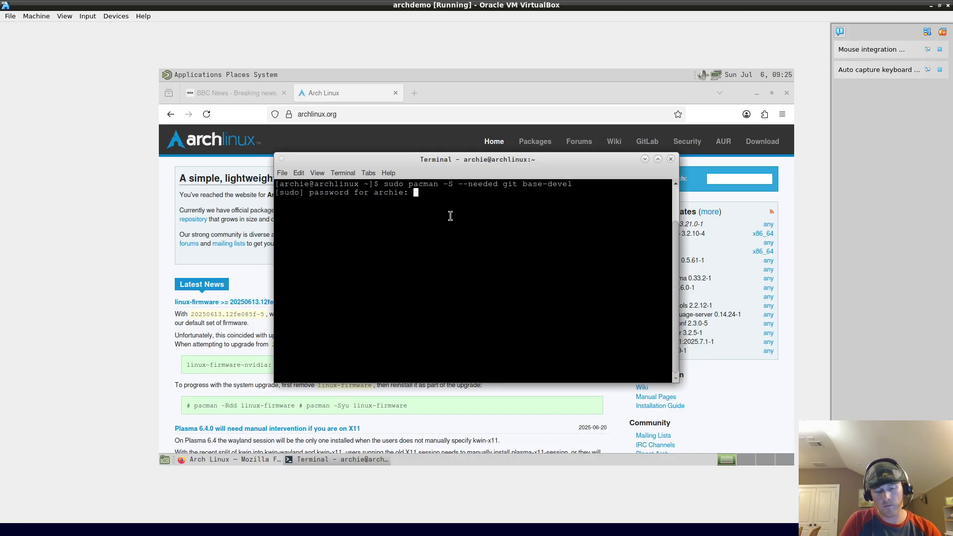
key("Return")
type("y")
key("Return")
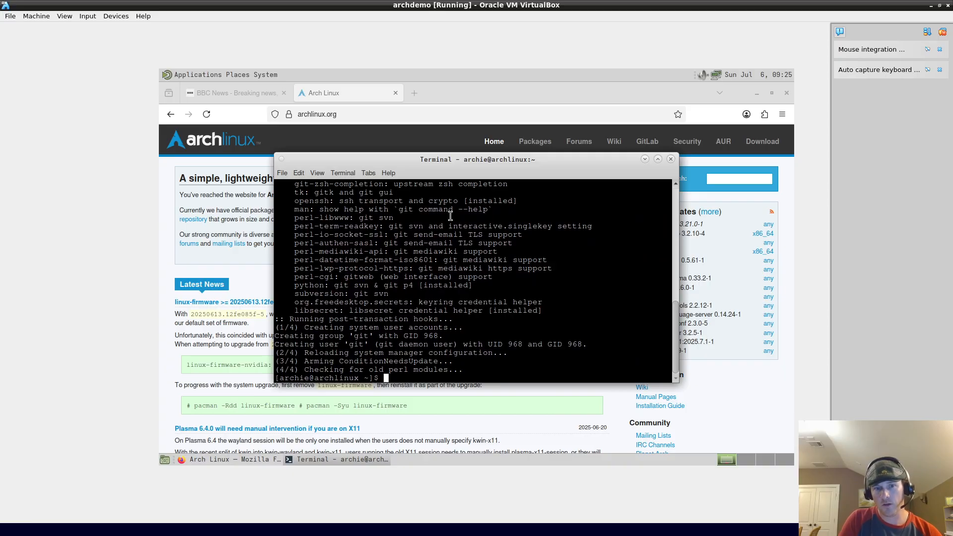
key("ctrl+l")
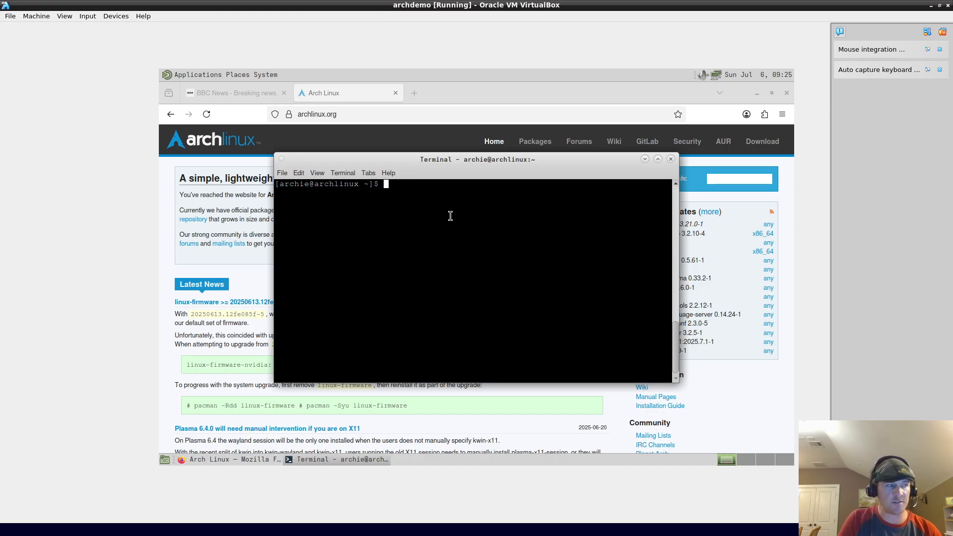
type("cd ~/")
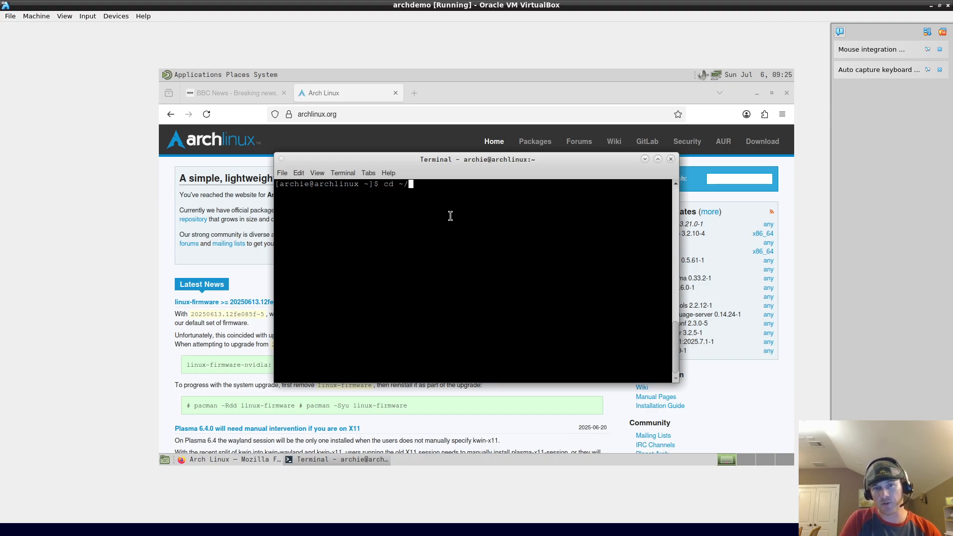
key("Return")
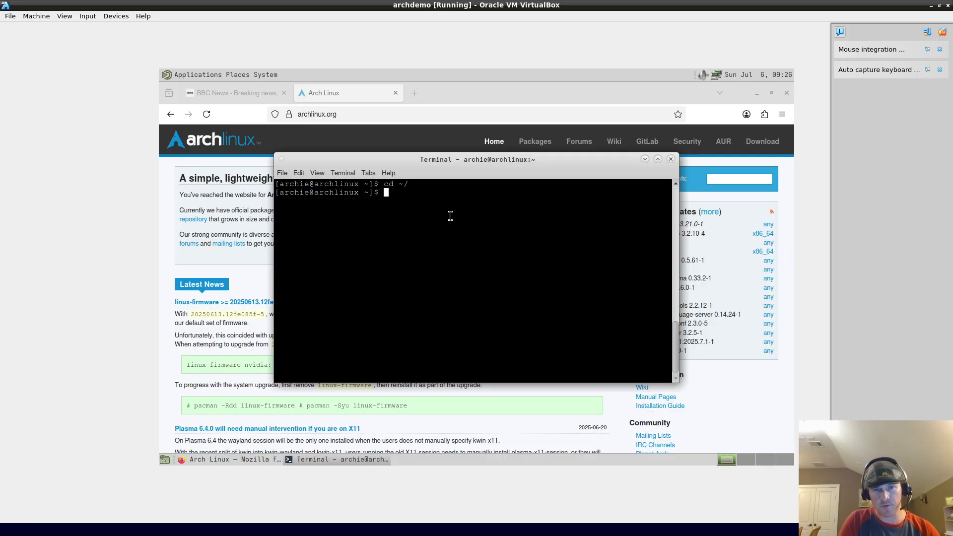
type("git ")
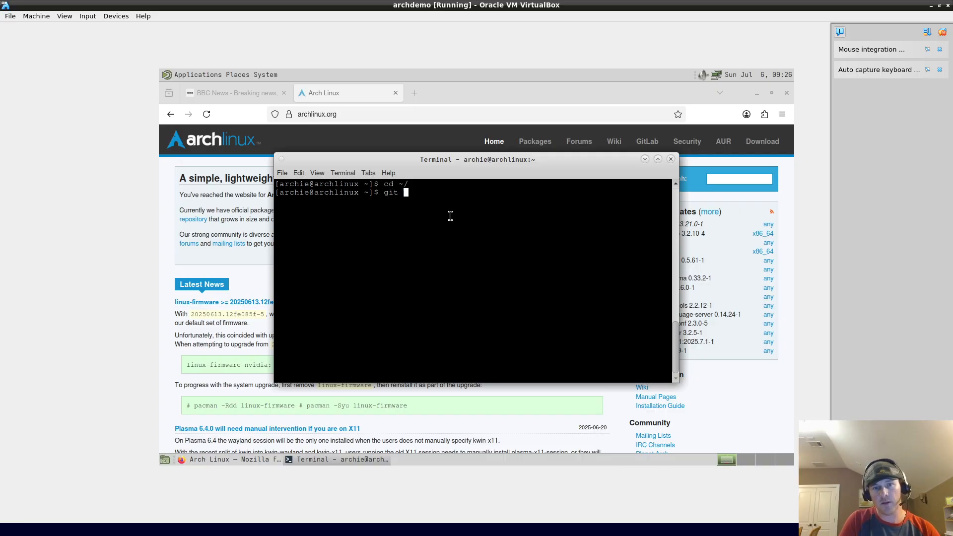
type("clone hptts")
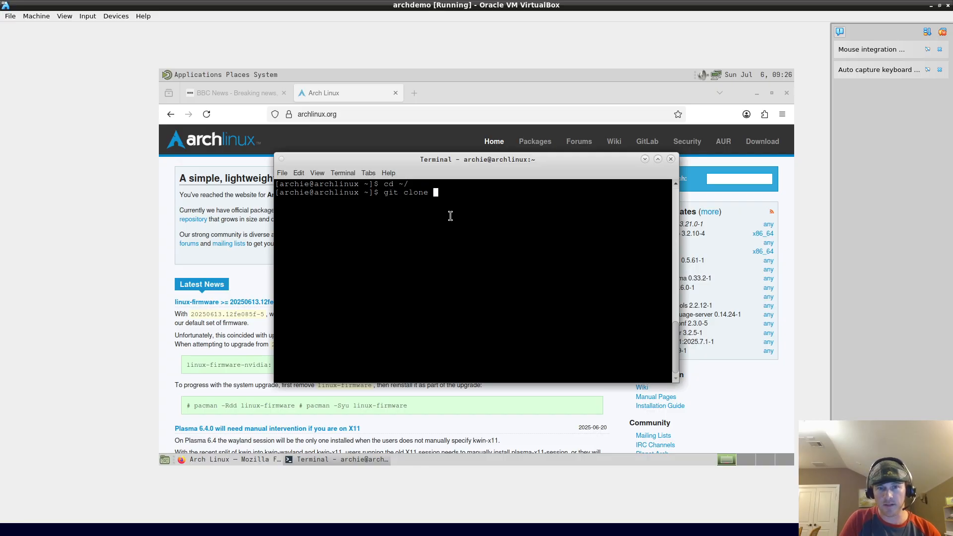
key("BackSpace")
key("BackSpace")
key("BackSpace")
key("BackSpace")
type("tt")
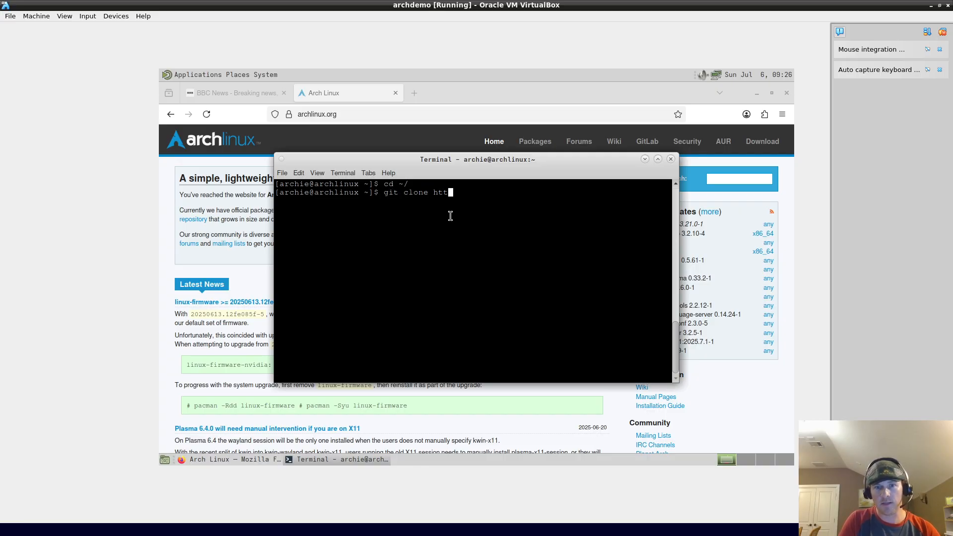
type("ps://aur.")
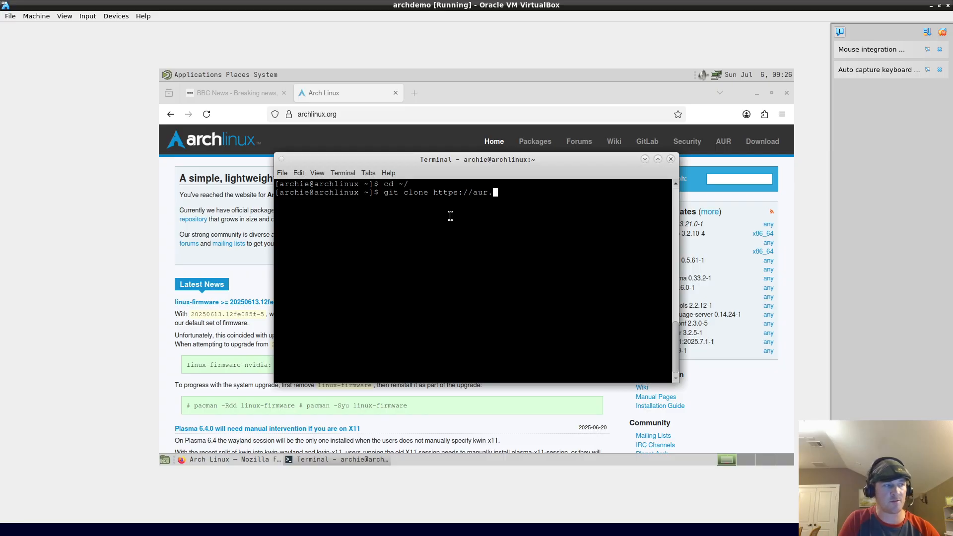
type("archlinux.org")
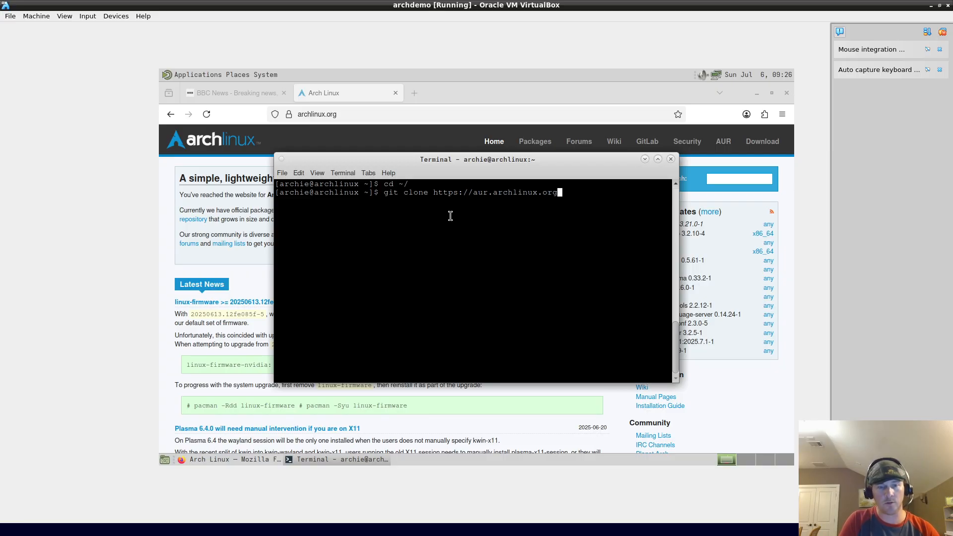
type("/yay")
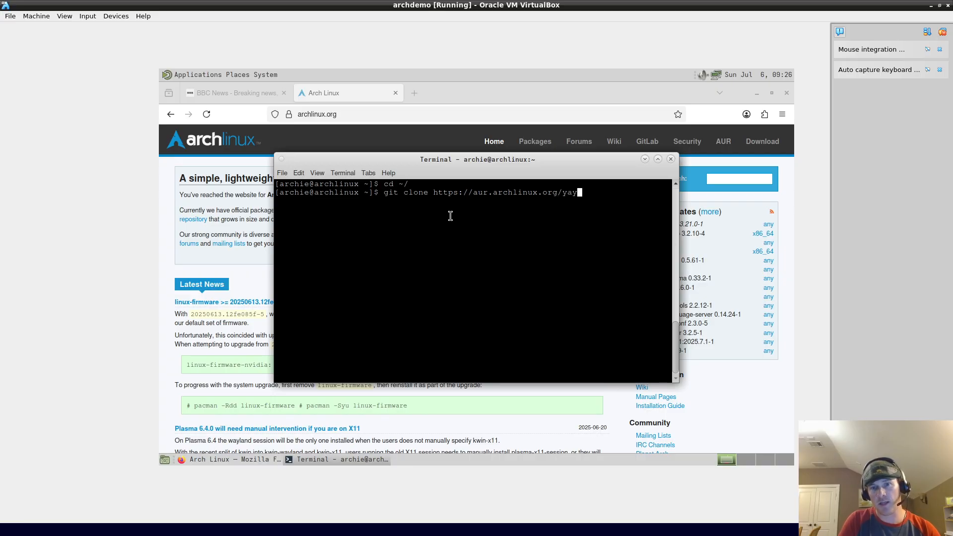
type(".git")
key("Return")
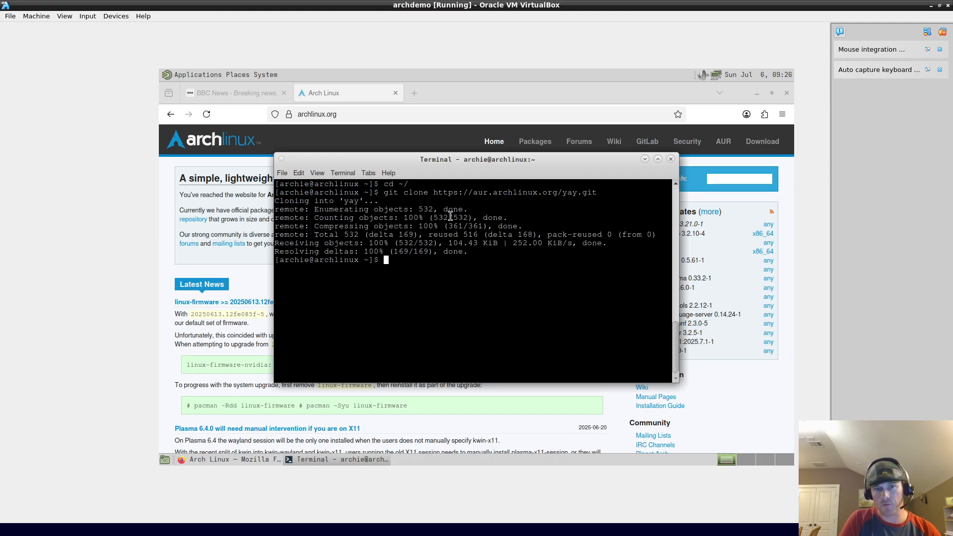
type("cd ")
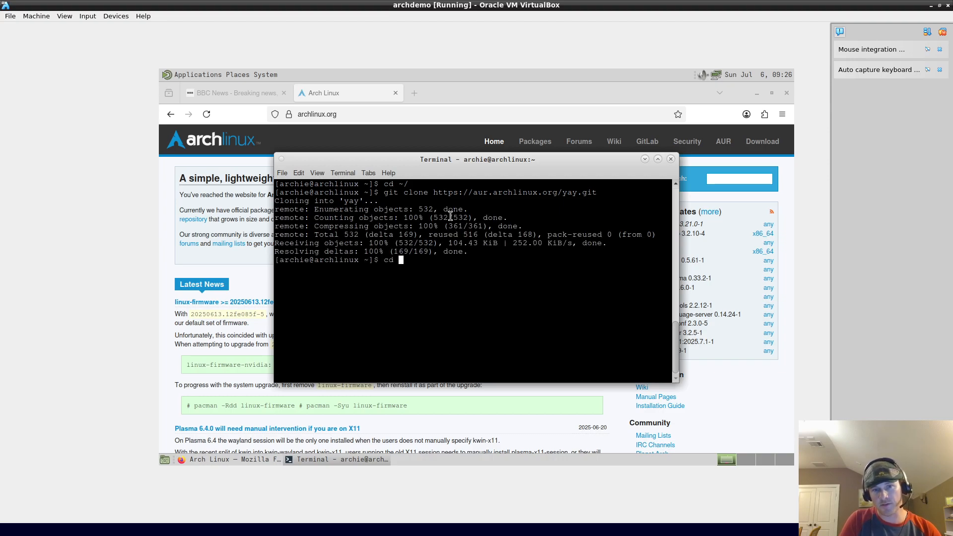
type("yay/")
Step: Enter the cloned yay folder and list its files
key("Return")
type("ls")
key("Return")
Step: Build and install yay and yay-debug with makepkg -si, accepting the Go dependency
type("m")
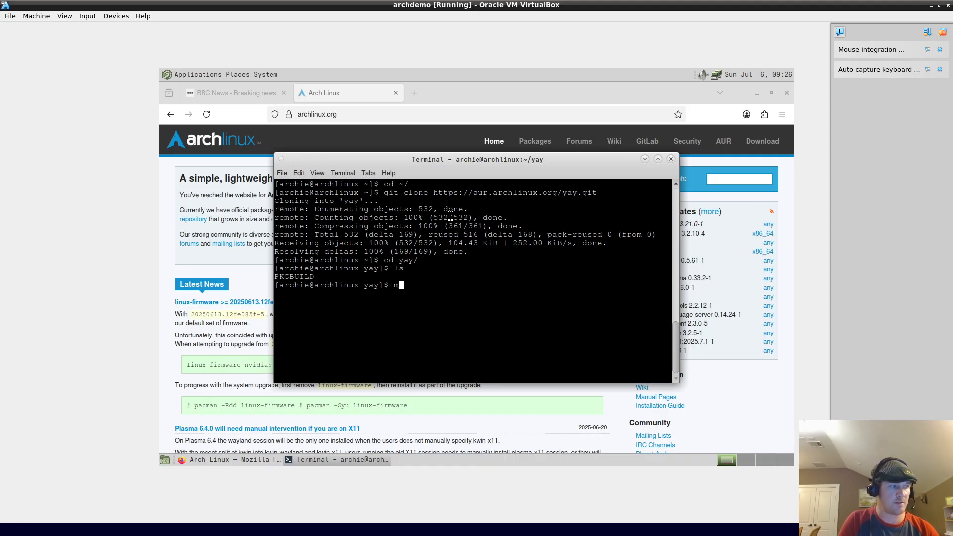
type("ak")
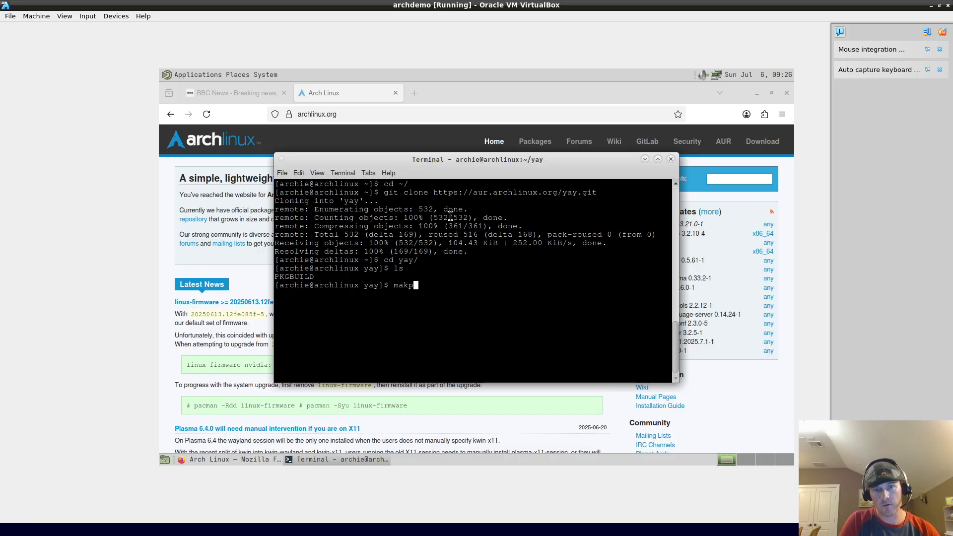
type("epkg -si")
key("Return")
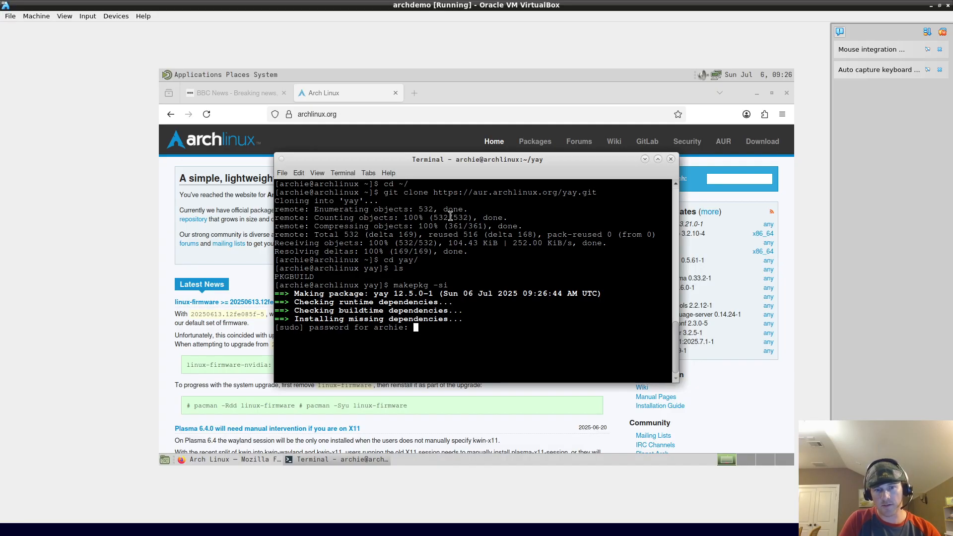
key("Return")
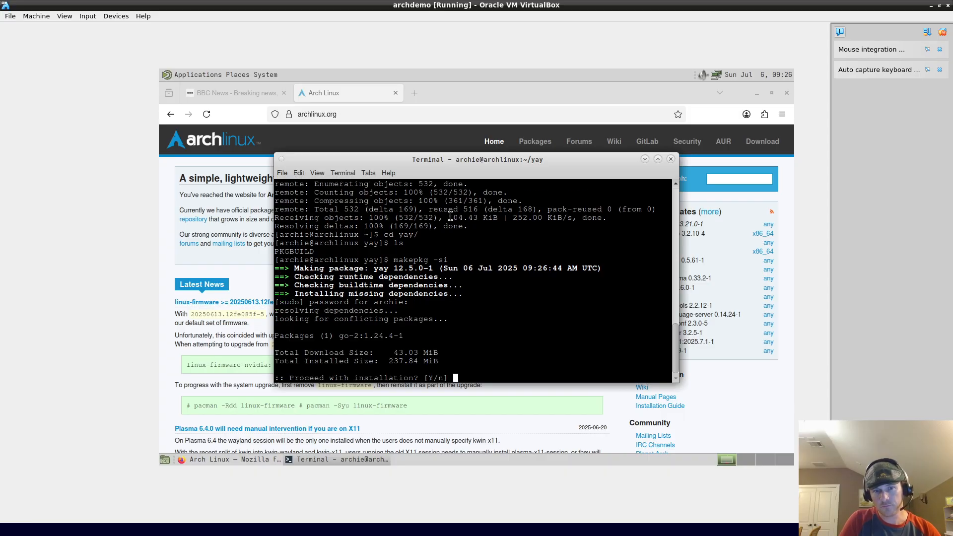
key("Return")
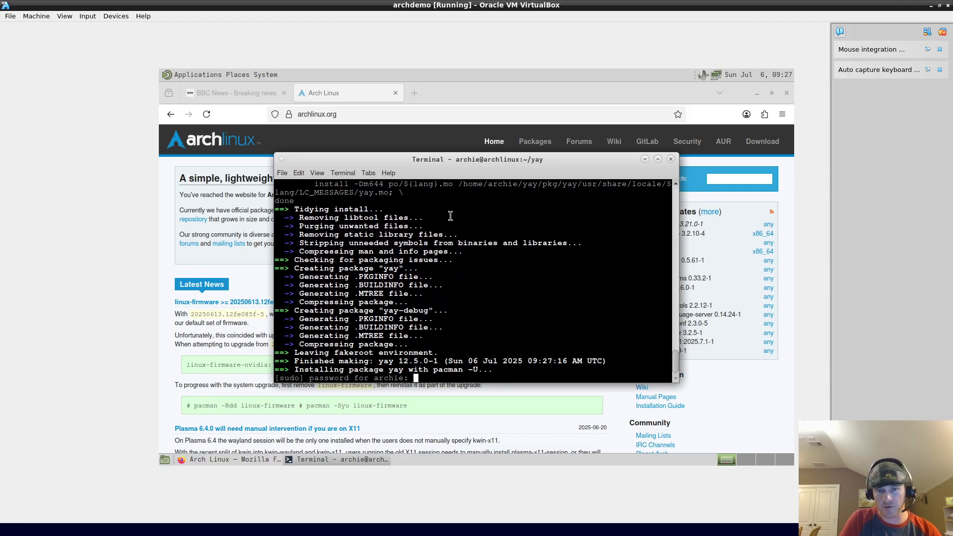
key("Return")
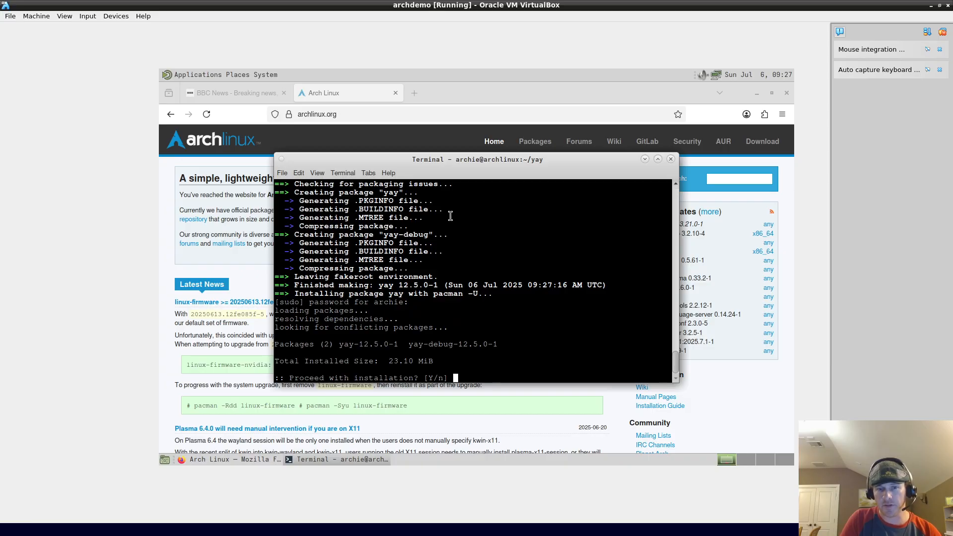
key("Return")
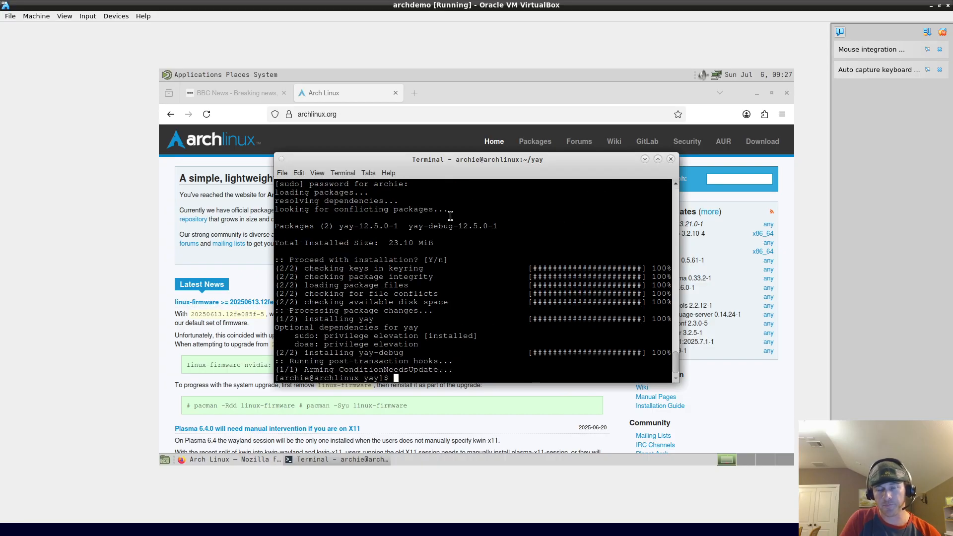
key("ctrl+l")
type("yay -S")
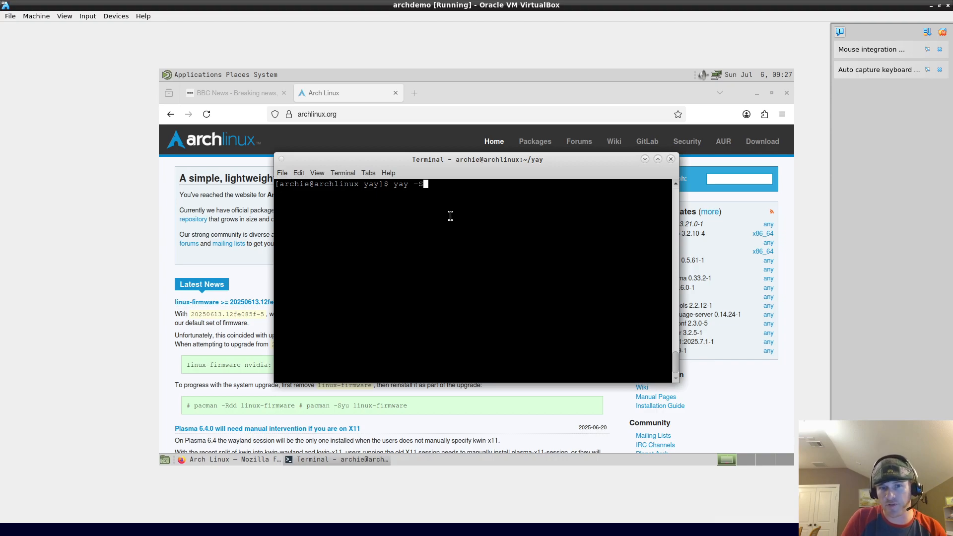
Step: Save 'yay -S google-chrome' as a commented line, then draft and discard a pacman install of it
key("Left")
key("Left")
key("Left")
key("Left")
key("Left")
key("Left")
key("Right")
key("Right")
key("Right")
key("Right")
key("Right")
key("Right")
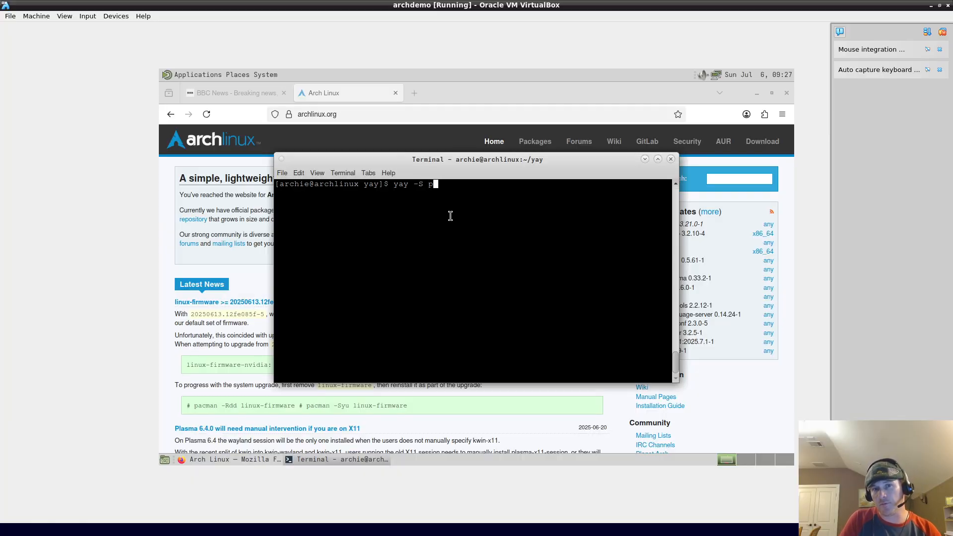
type("google-chrome")
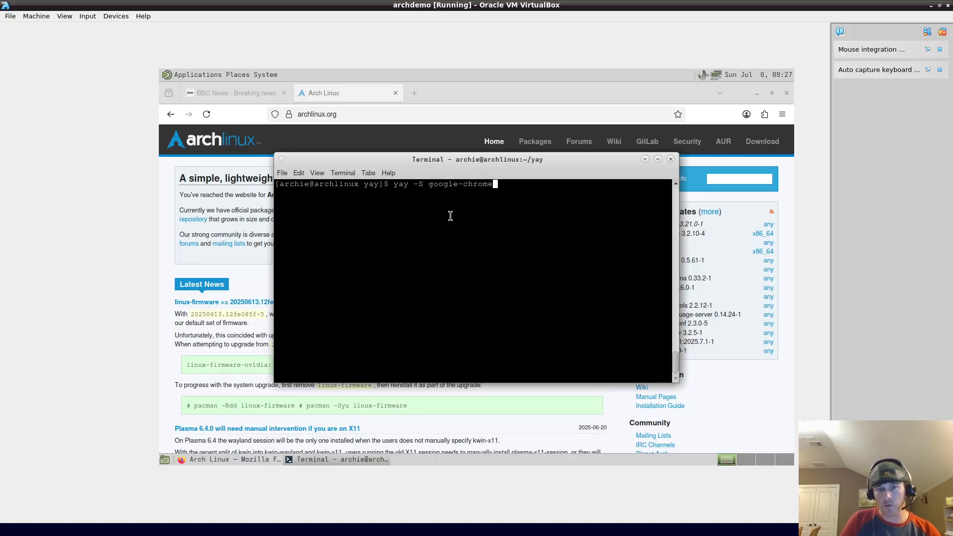
key("Home")
type("#")
key("Return")
type("sudo ap")
key("BackSpace")
key("BackSpace")
type("pac")
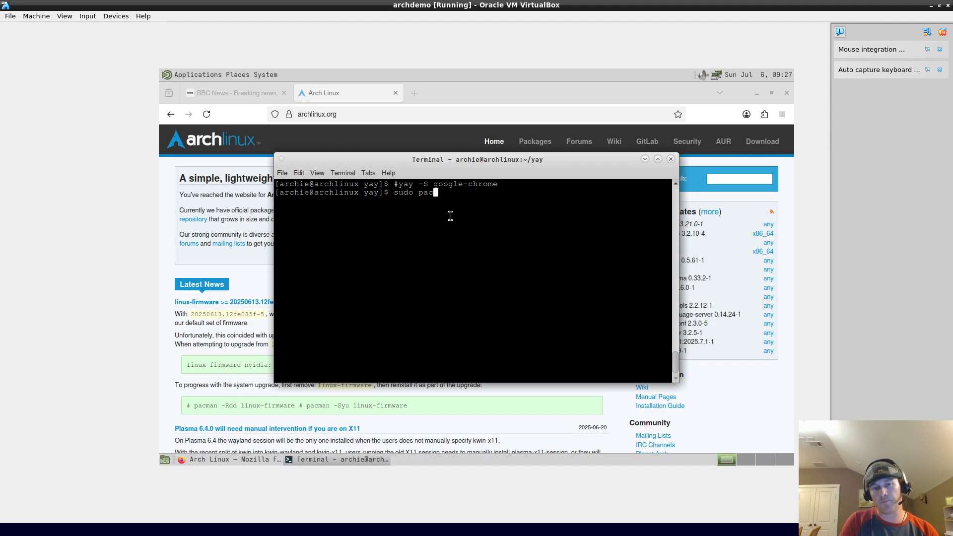
type("man -S google-cho")
key("BackSpace")
type("rom")
key("BackSpace")
key("BackSpace")
key("BackSpace")
key("BackSpace")
key("BackSpace")
key("BackSpace")
key("BackSpace")
key("BackSpace")
key("BackSpace")
key("BackSpace")
key("BackSpace")
key("BackSpace")
key("BackSpace")
key("BackSpace")
key("BackSpace")
key("BackSpace")
key("BackSpace")
key("BackSpace")
key("BackSpace")
key("BackSpace")
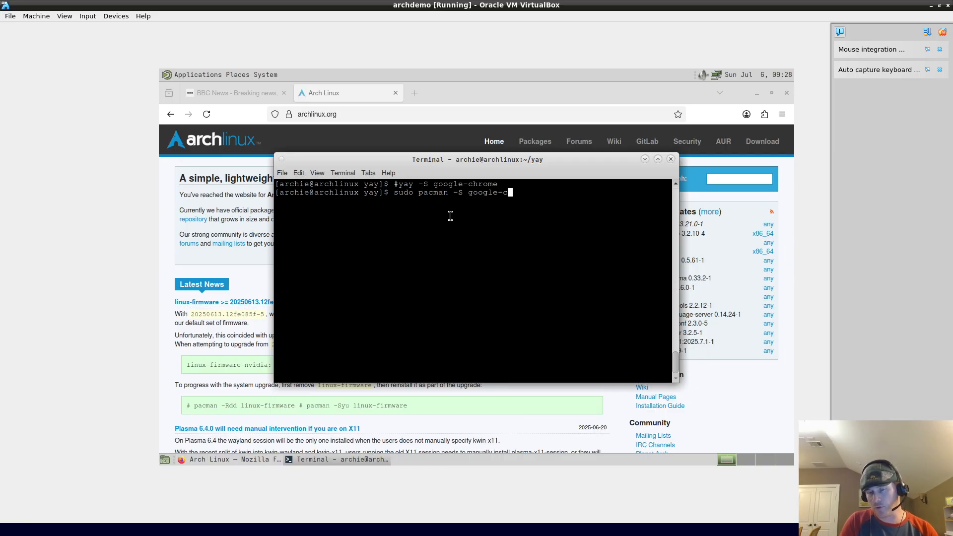
Step: Run yay -S google-chrome uncommented, keeping cleanBuild defaults and confirming ttf-liberation and Chrome installs
key("Up")
key("Home")
key("Delete")
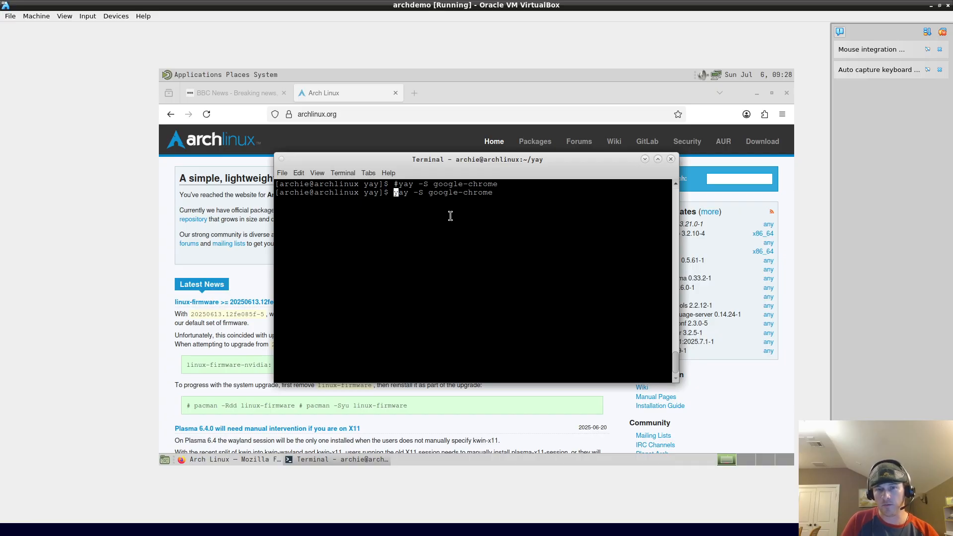
key("Return")
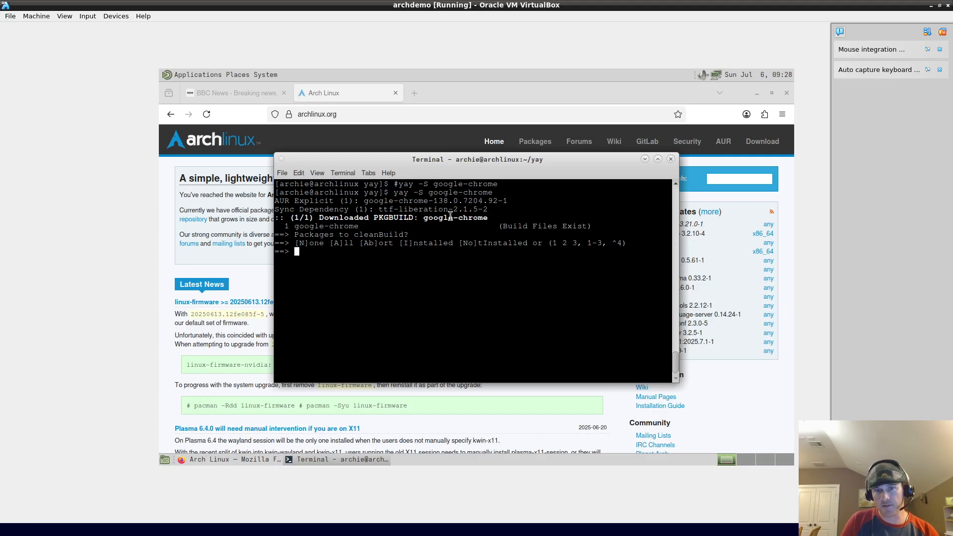
key("Return")
key("Return")
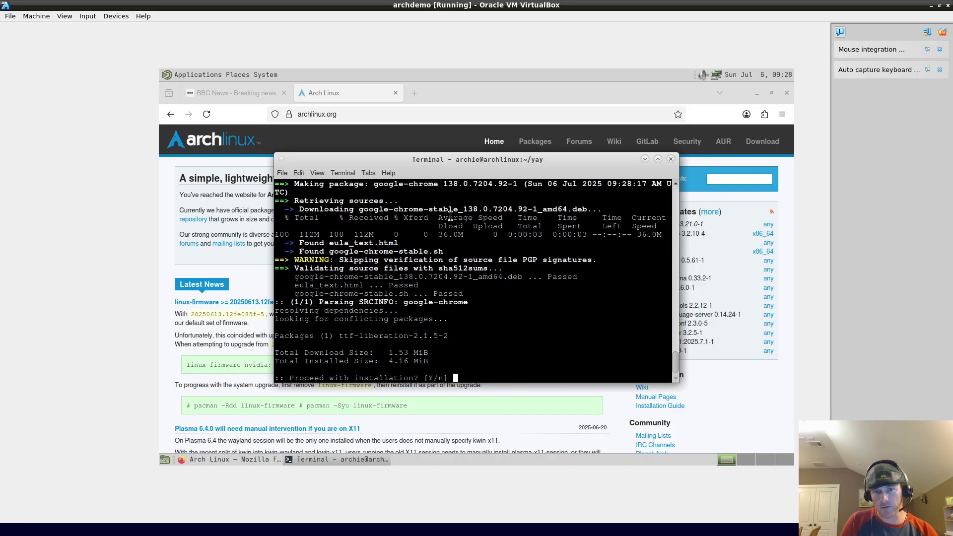
key("Return")
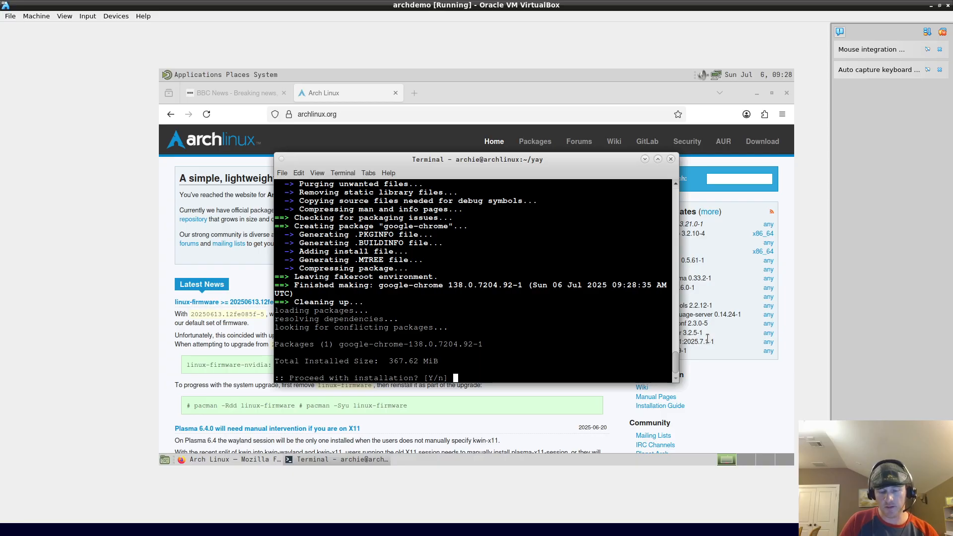
key("Return")
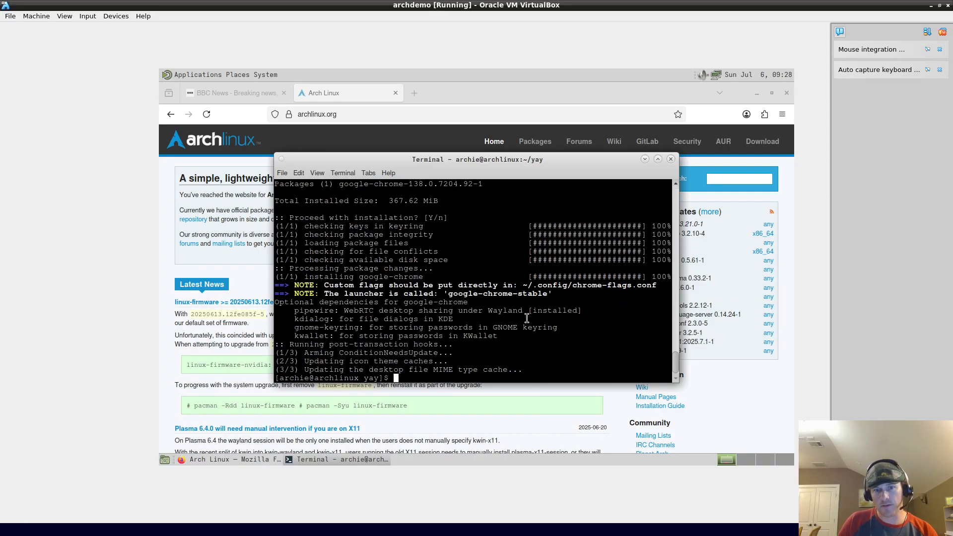
Step: Launch Google Chrome from Applications > Internet
left_click(190, 74)
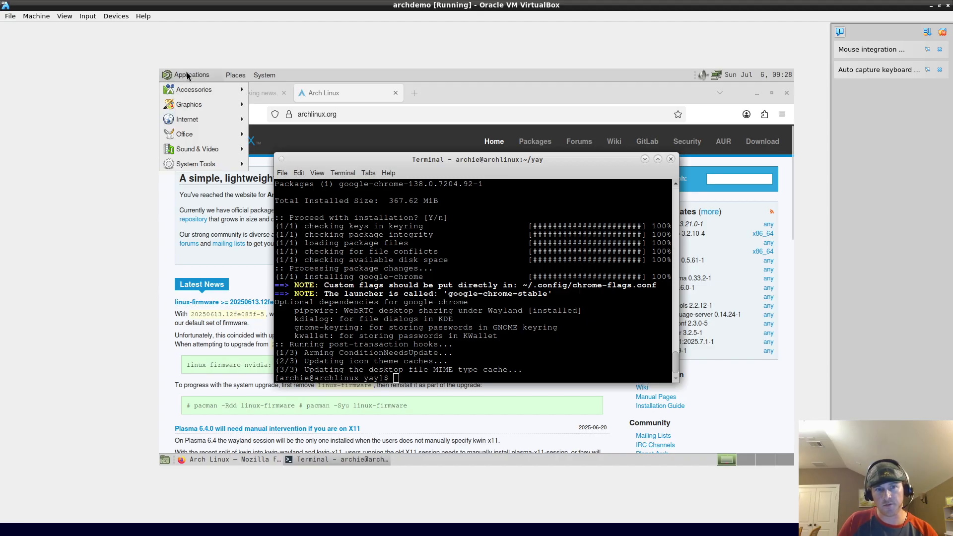
mouse_move(211, 116)
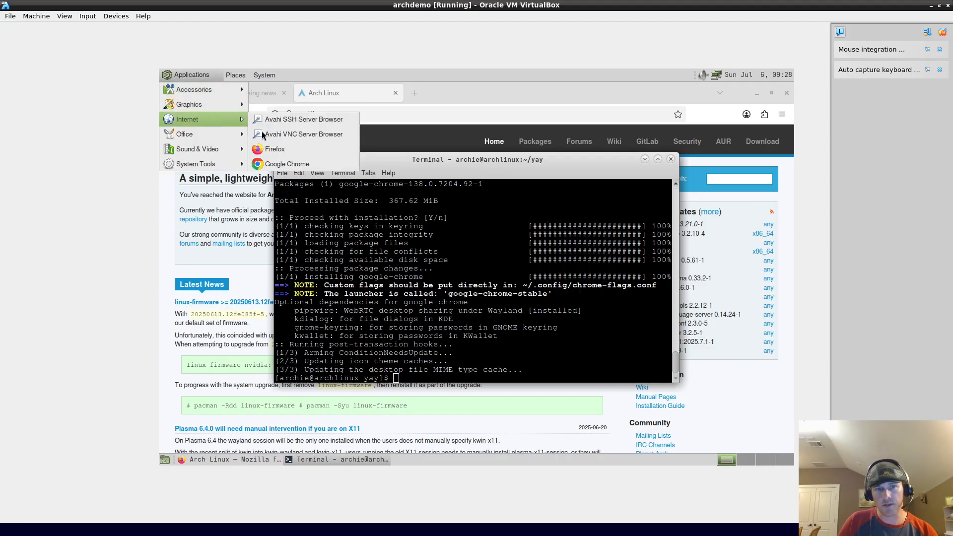
left_click(286, 163)
Step: Keep Chrome as default browser, disable usage statistics, skip sign-in, and dismiss the ad privacy notice
left_click(427, 247)
left_click(428, 247)
left_click(462, 260)
left_click(558, 287)
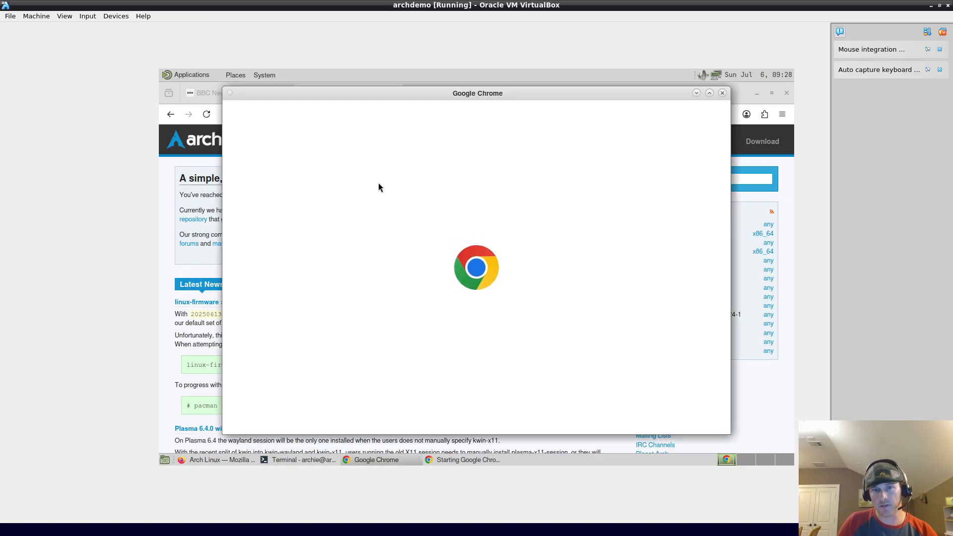
left_click(595, 414)
left_click(423, 436)
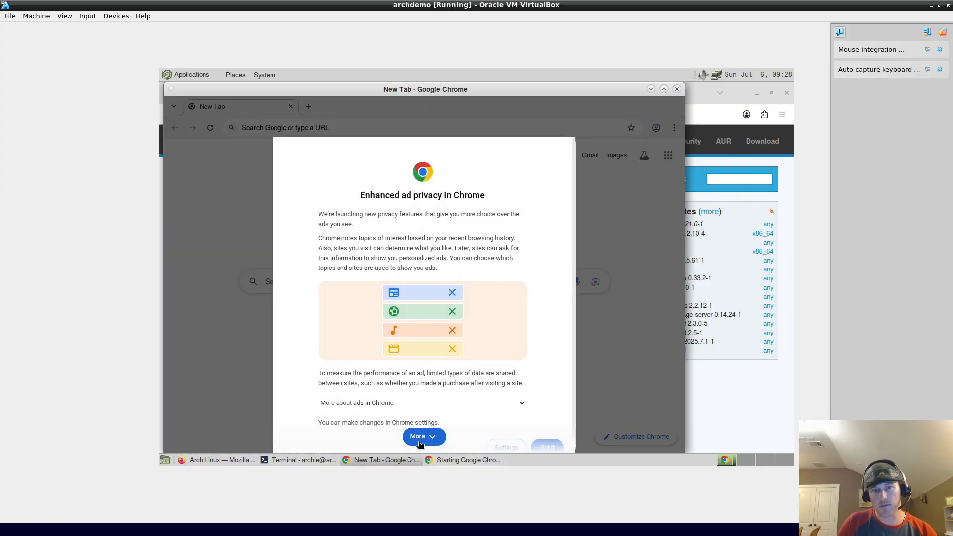
left_click(551, 435)
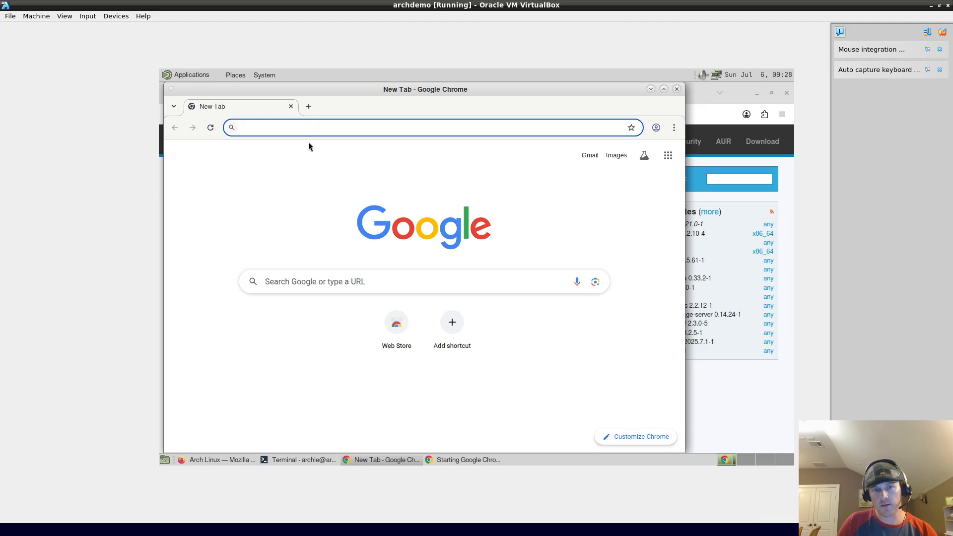
Step: Load archlinux.org in Chrome and maximize the window
type("archlinux.org")
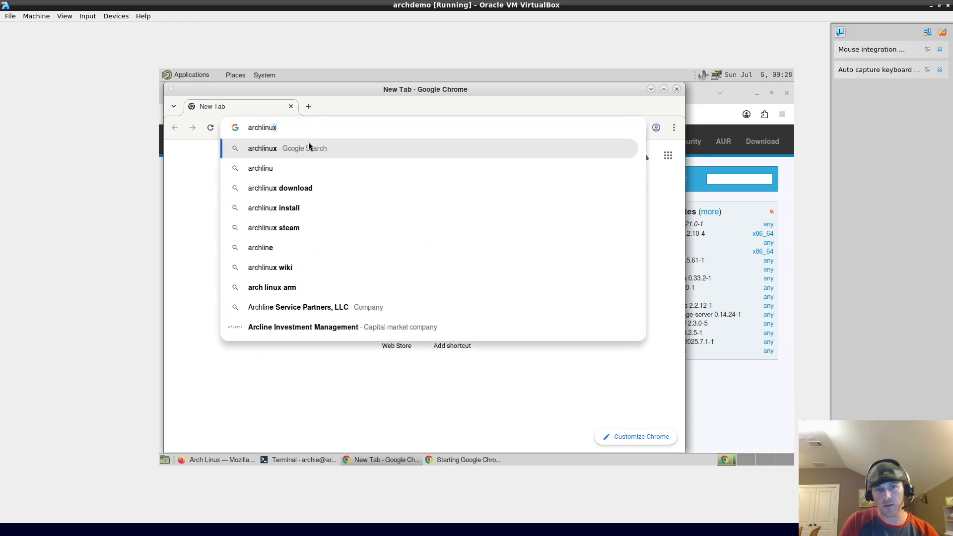
key("Delete")
key("Return")
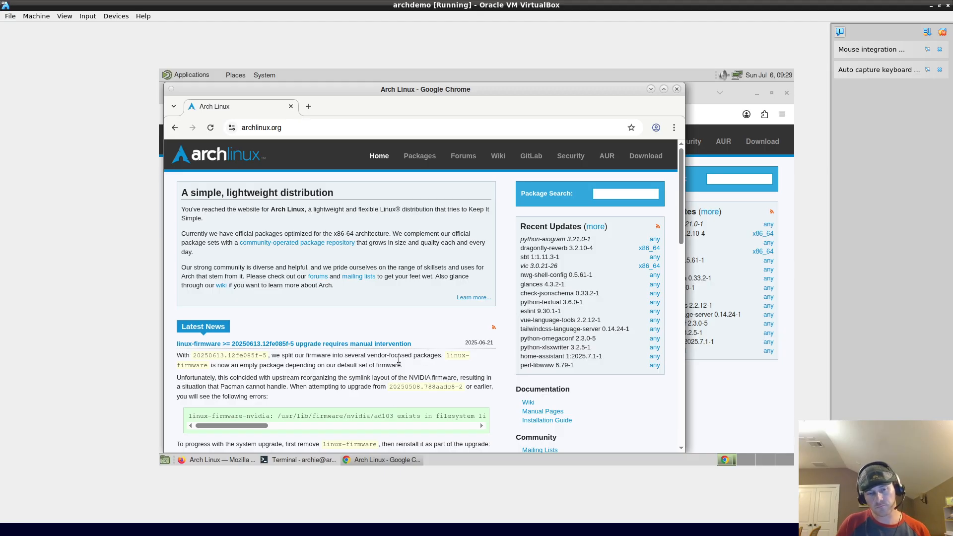
left_click(664, 90)
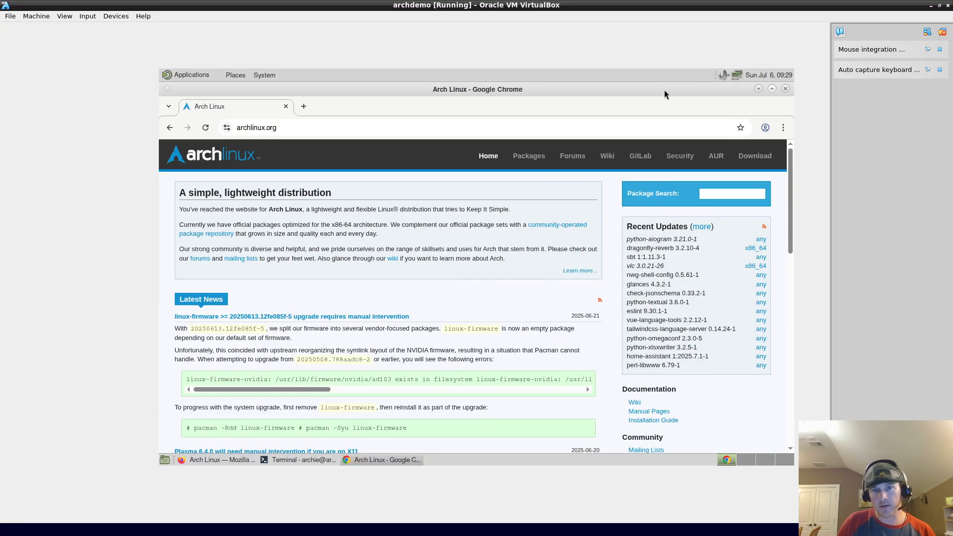
Step: Open the ArchWiki, type 'lib' into its search box, and bring the terminal forward
left_click(608, 156)
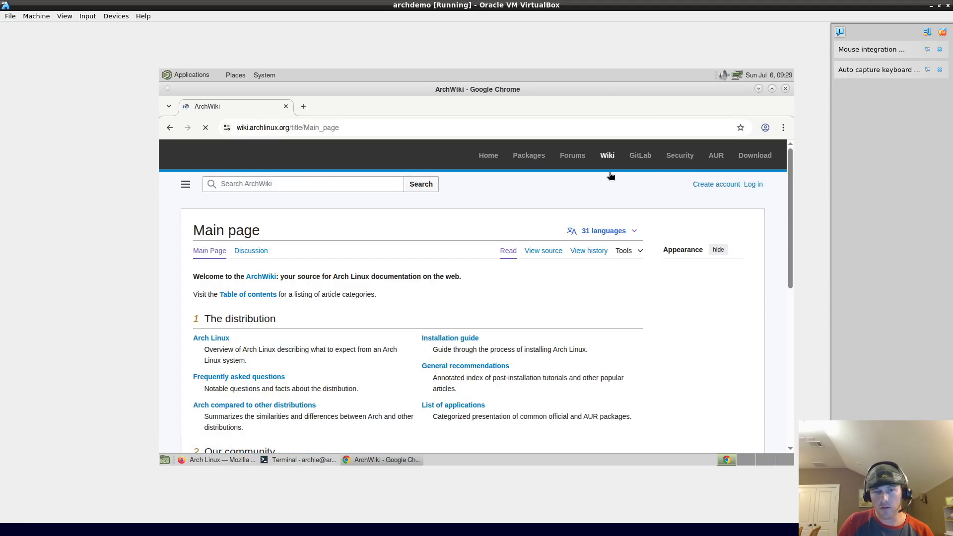
left_click(315, 184)
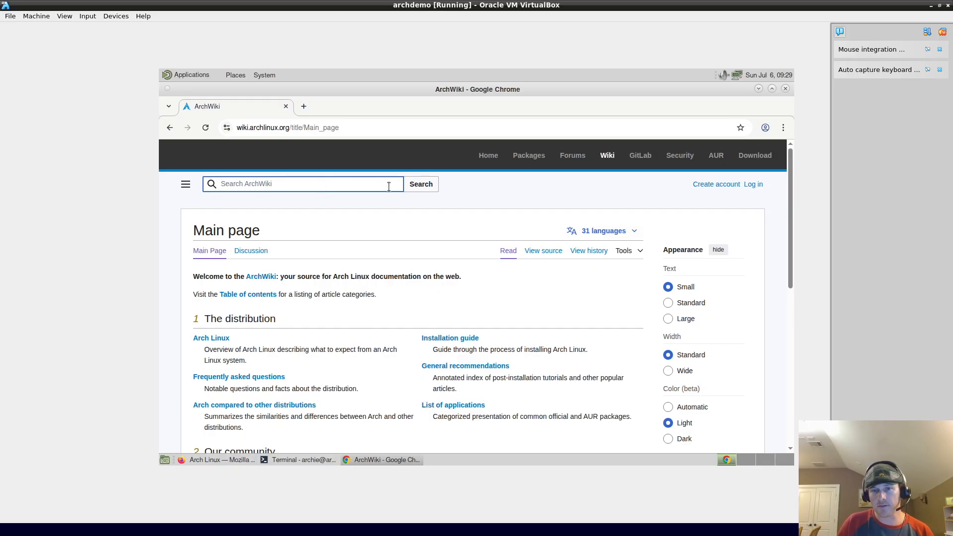
type("libr")
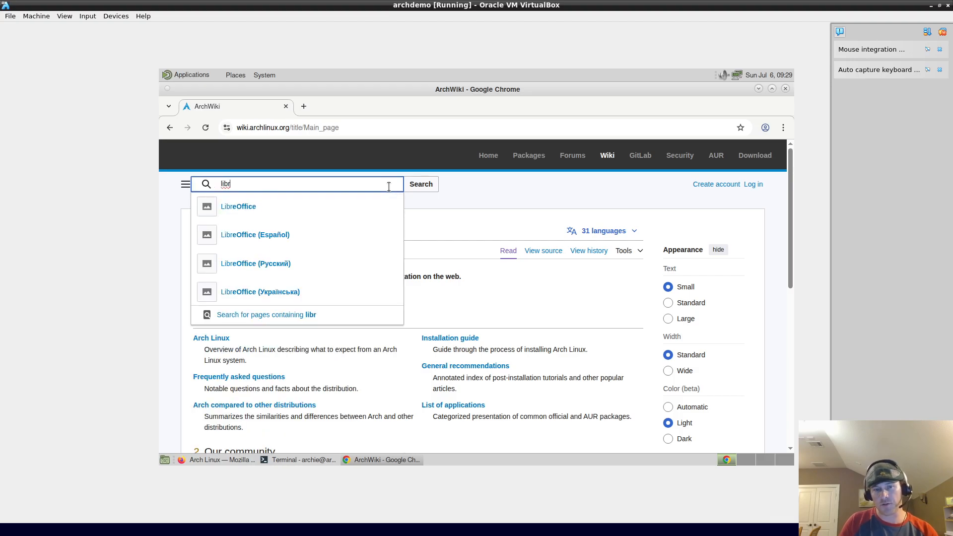
left_click(317, 460)
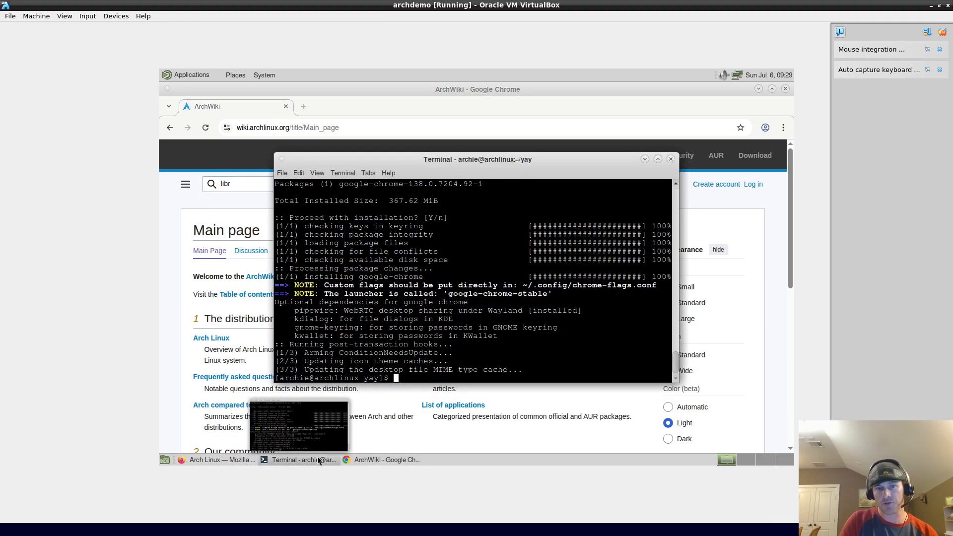
Step: Clear the terminal, run sudo pacman -S libreoffice, and highlight the libreoffice-fresh and libreoffice-still options
key("ctrl+l")
type("sudo ")
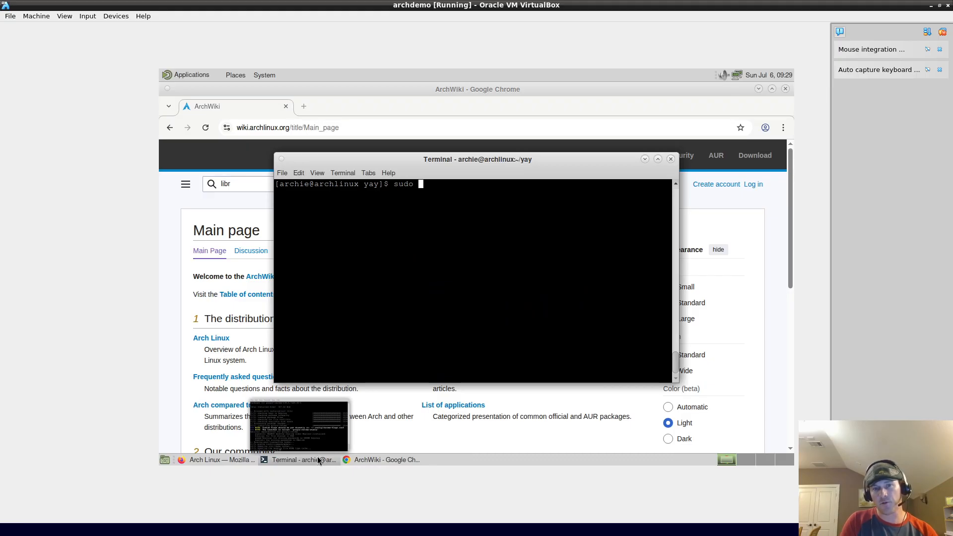
type("pacman")
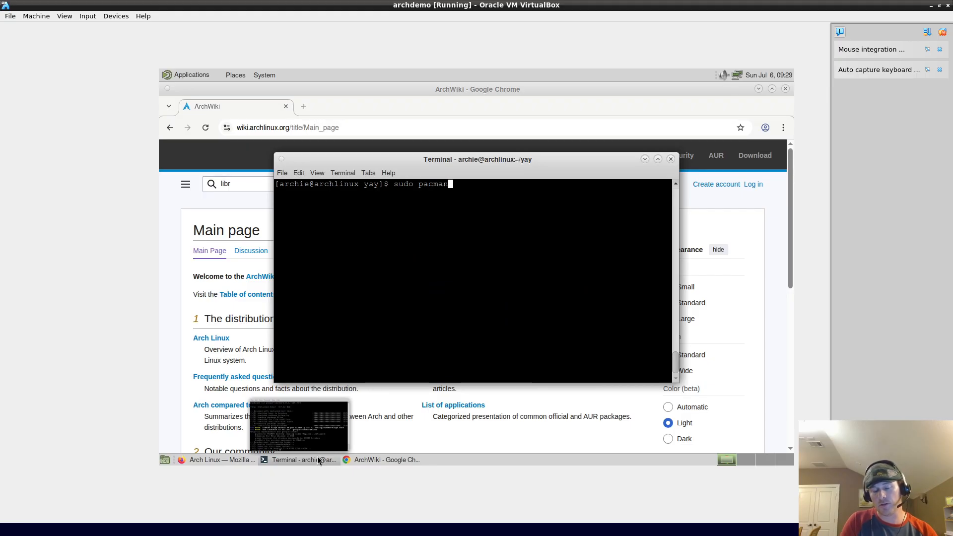
type(" -S libre")
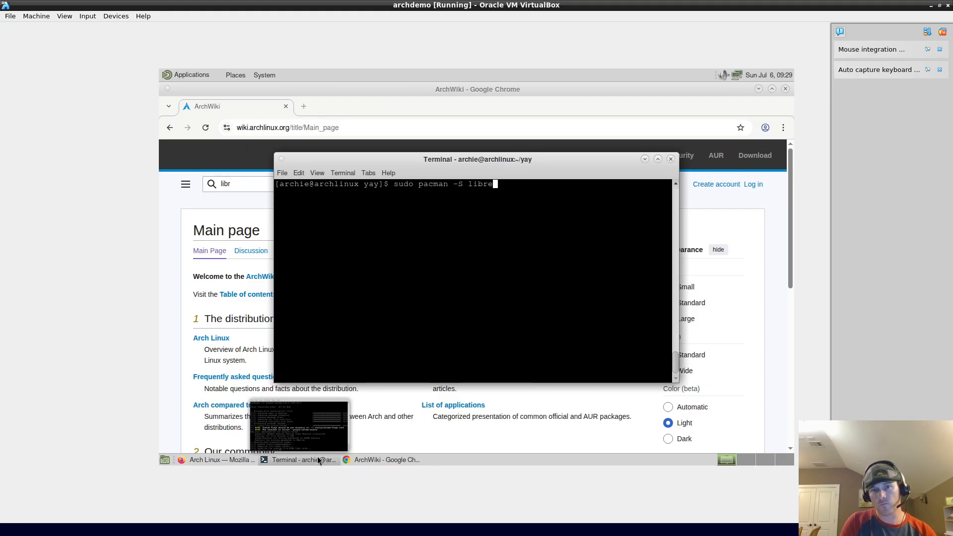
type("office")
key("Return")
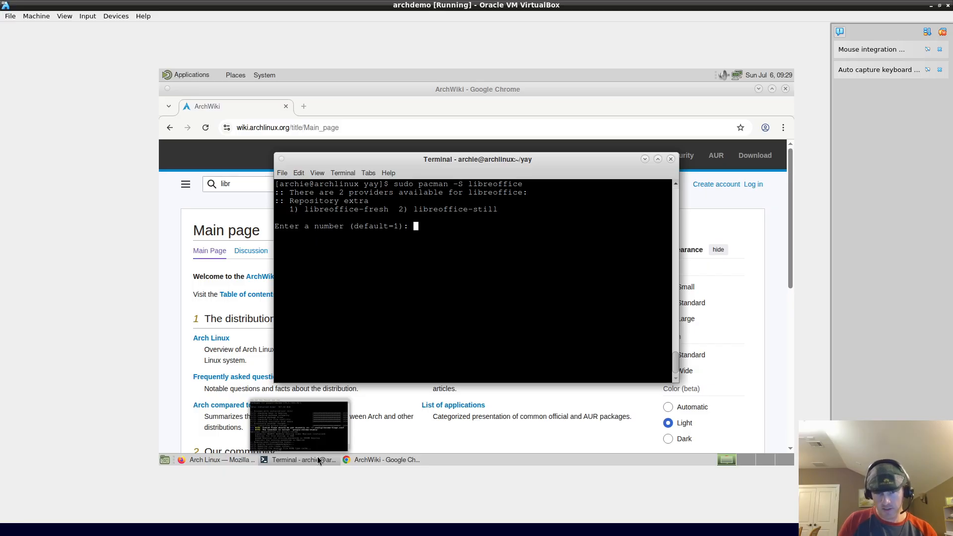
double_click(373, 207)
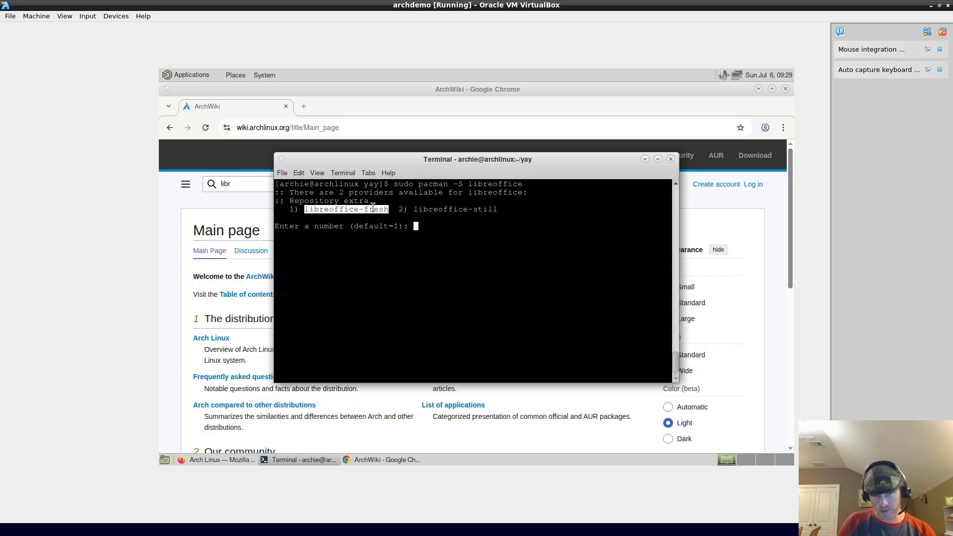
double_click(452, 209)
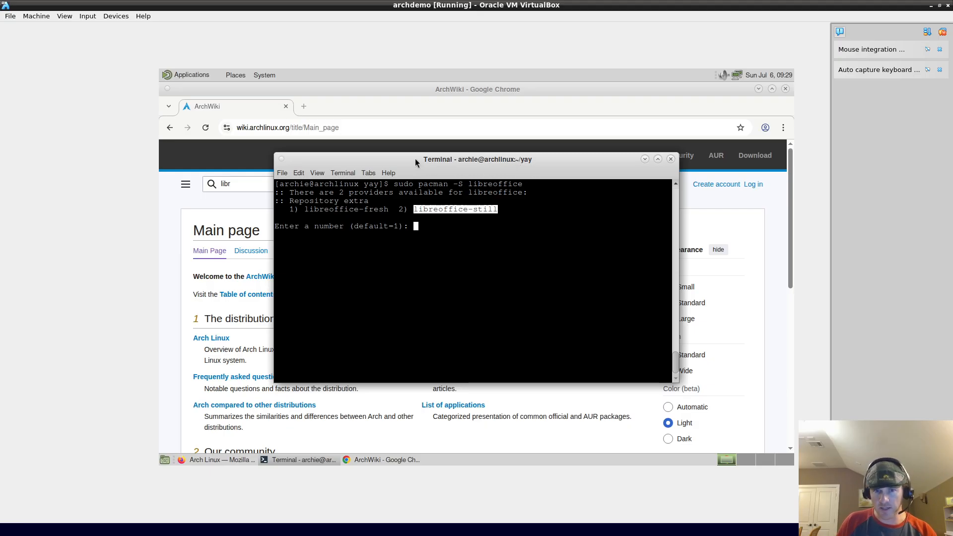
left_click_drag(404, 158, 460, 164)
Step: Search the ArchWiki for libreoffice and scroll to its Installation section
left_click(254, 187)
type("eoffice")
key("Return")
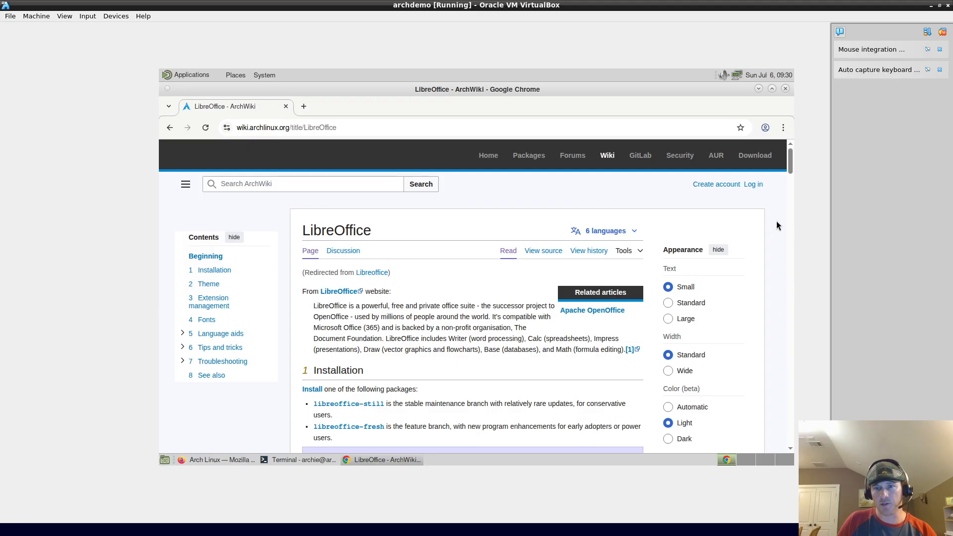
scroll(790, 166, "down", 3)
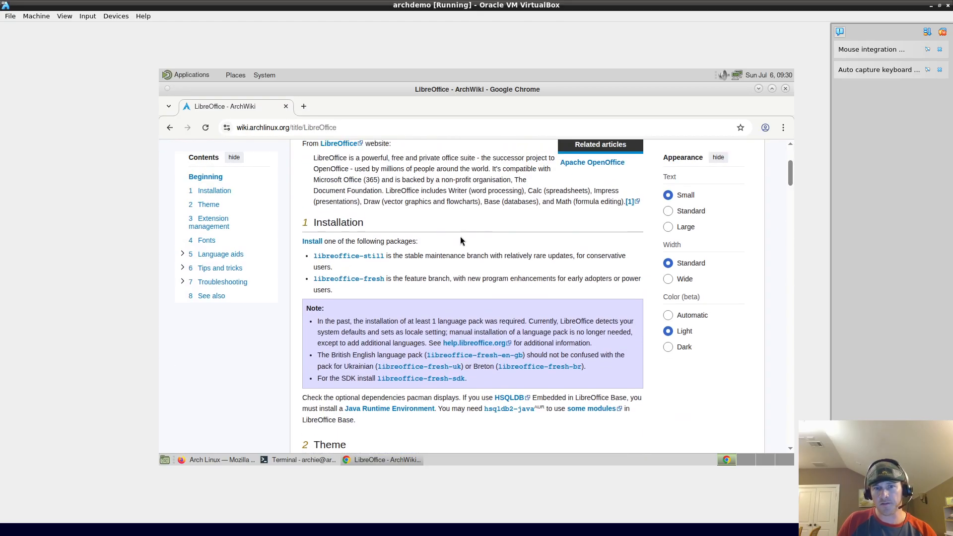
Step: Highlight key words in the libreoffice-still and libreoffice-fresh descriptions, then return to the terminal
double_click(454, 256)
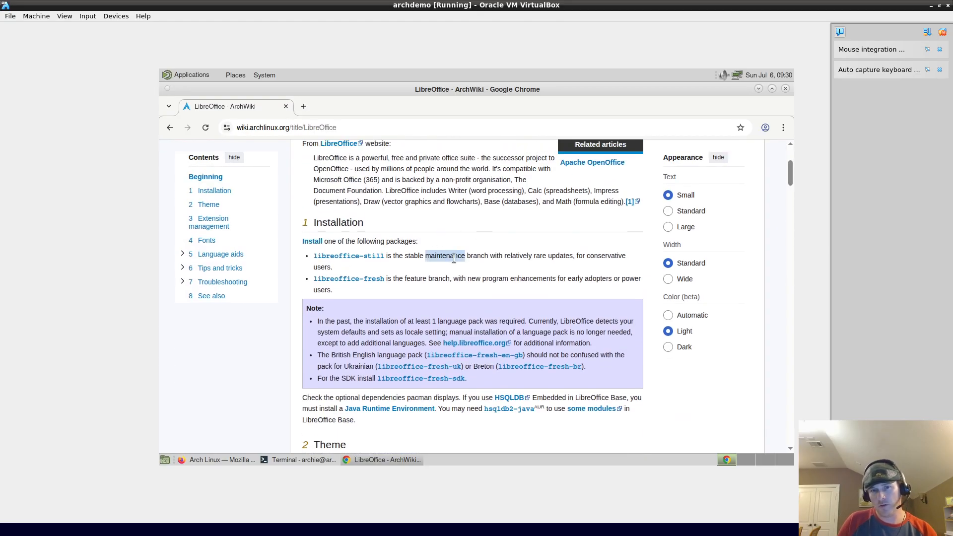
left_click_drag(405, 278, 628, 279)
double_click(629, 279)
left_click(589, 256)
double_click(589, 256)
double_click(413, 256)
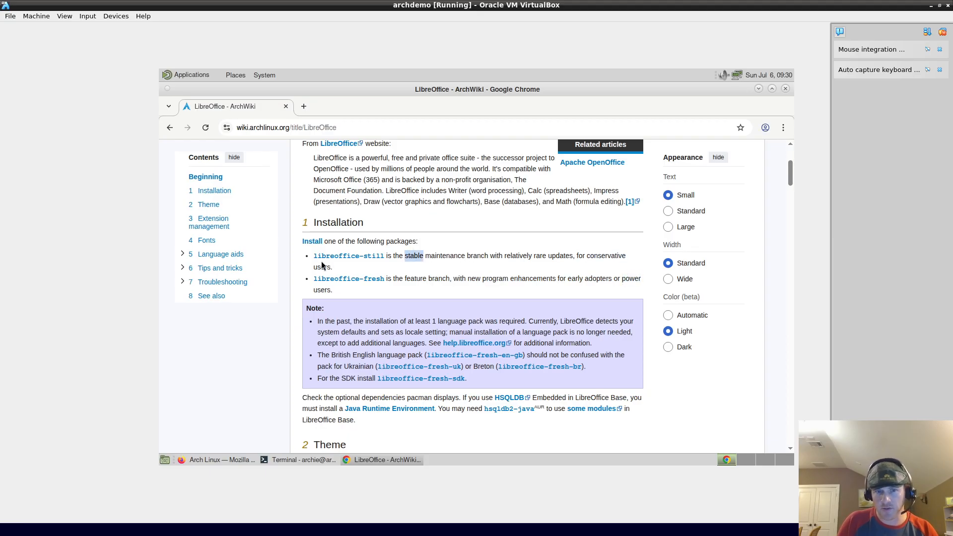
left_click(510, 267)
double_click(427, 255)
left_click(292, 459)
Step: Pick provider 2 (libreoffice-still), confirm the install with y, and bring Chrome back to the front
type("2")
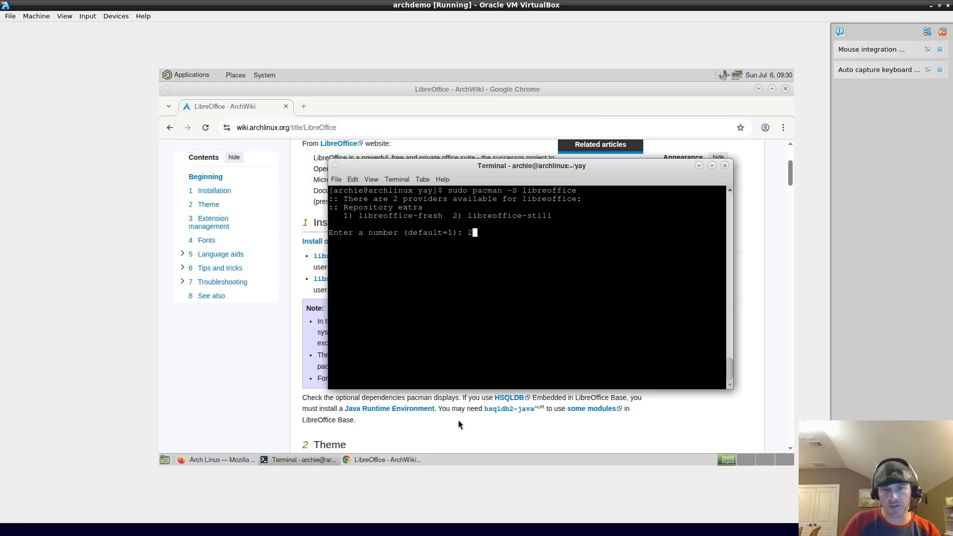
key("Return")
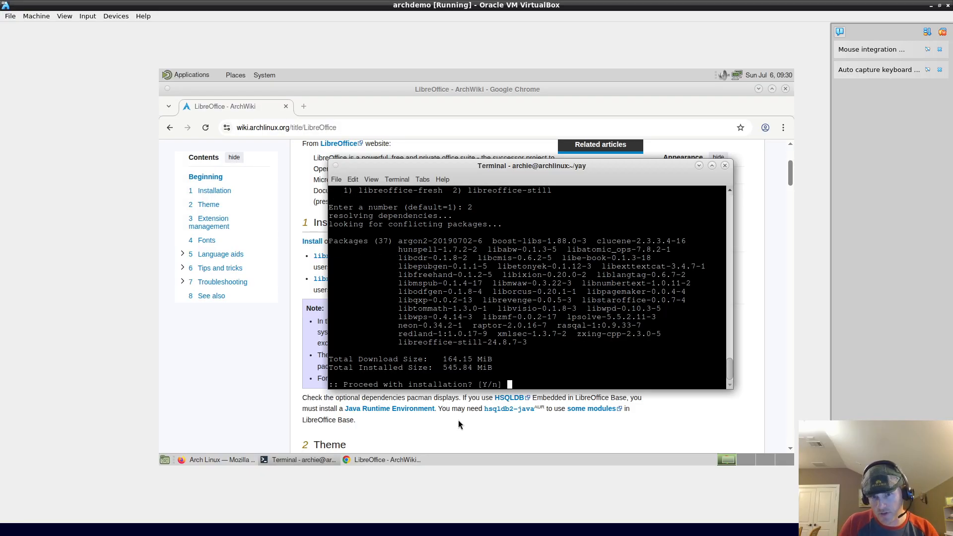
type("y")
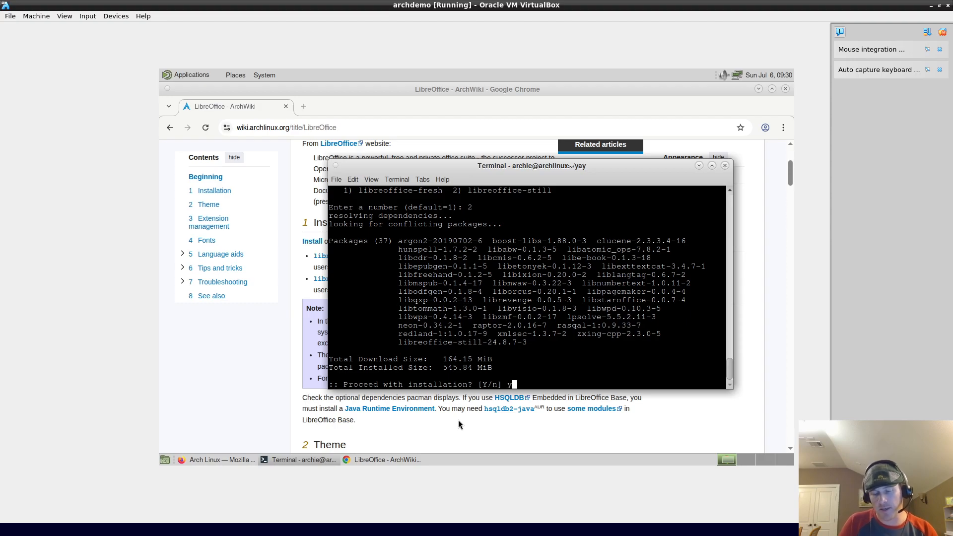
key("Return")
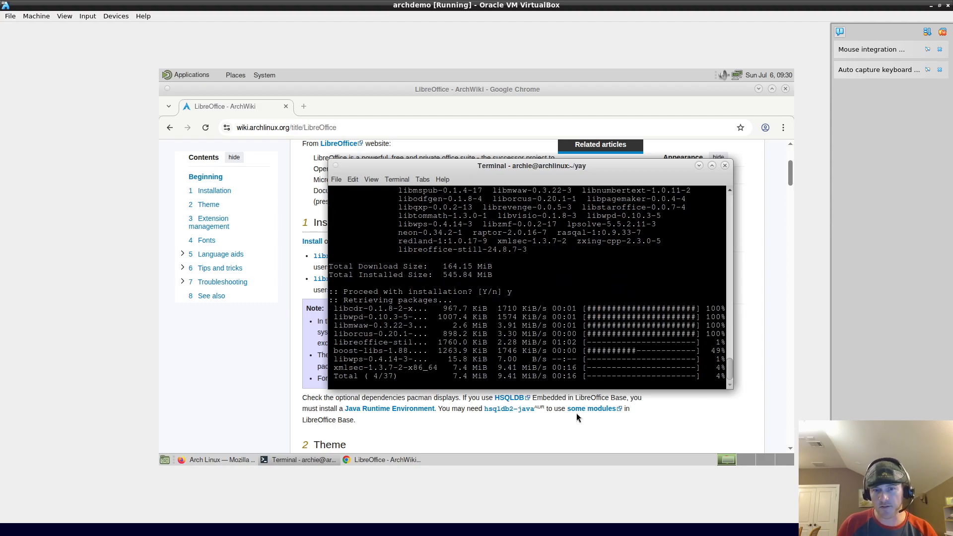
left_click(572, 424)
scroll(546, 392, "up", 3)
Step: Search the ArchWiki for 'yay' and dismiss the page translation offer
left_click(276, 185)
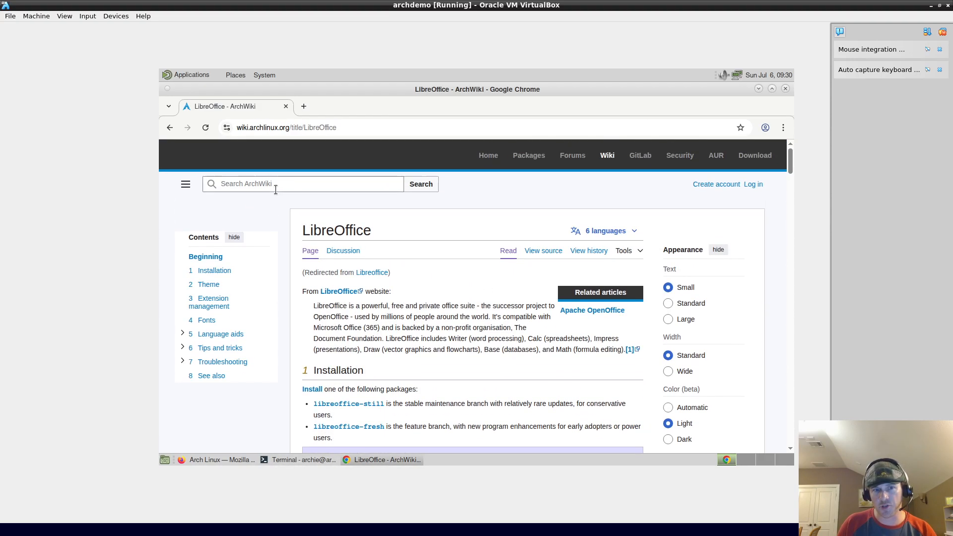
type("yay")
key("Return")
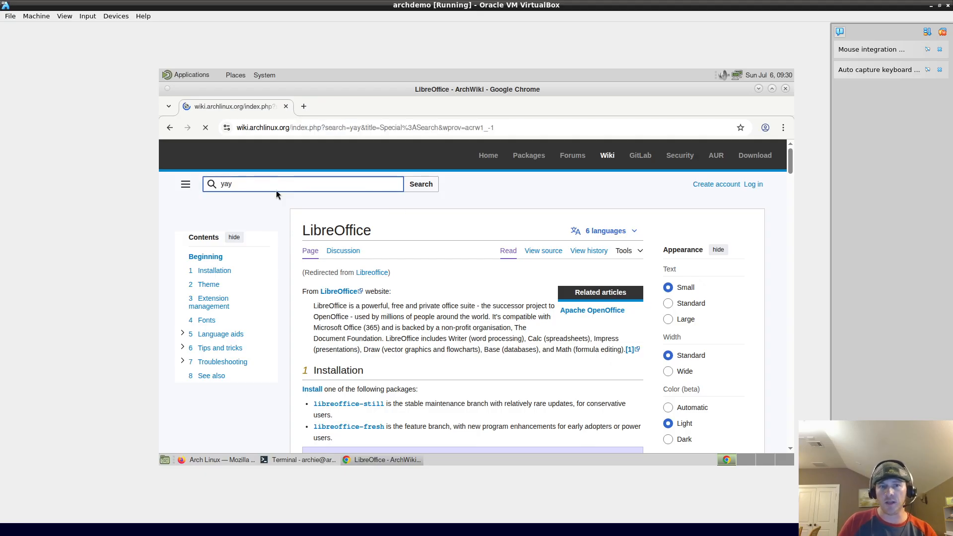
scroll(411, 335, "down", 2)
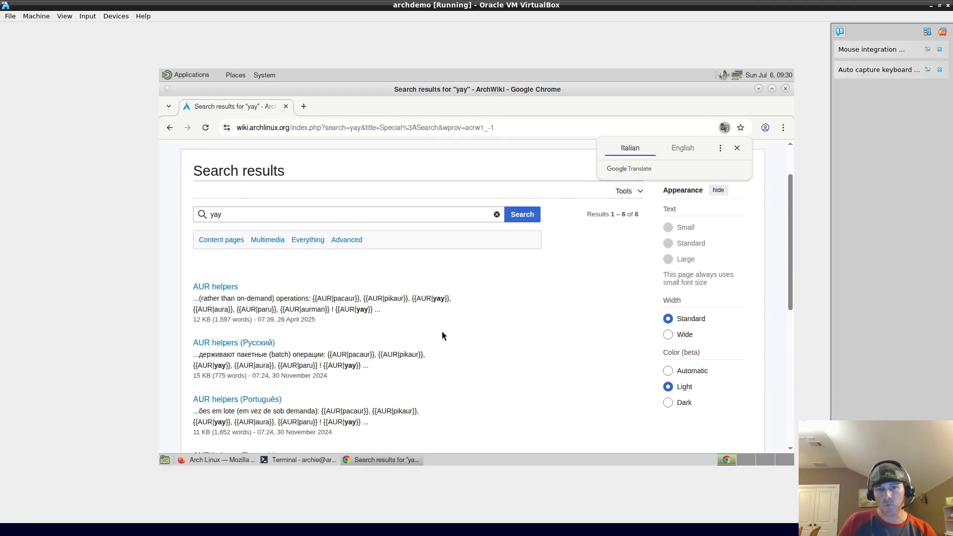
left_click(737, 147)
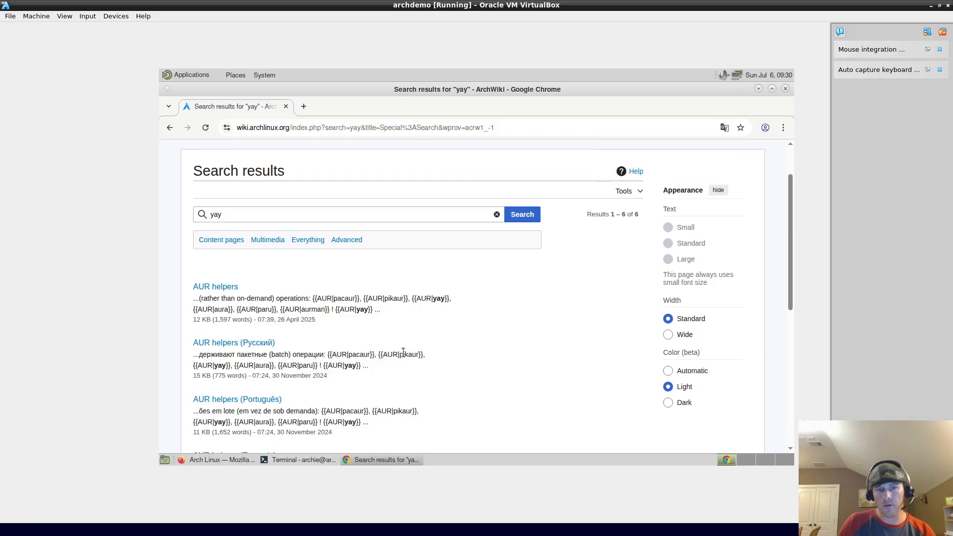
Step: Open the AUR helpers article and follow its yay link to the AUR package page
left_click(216, 288)
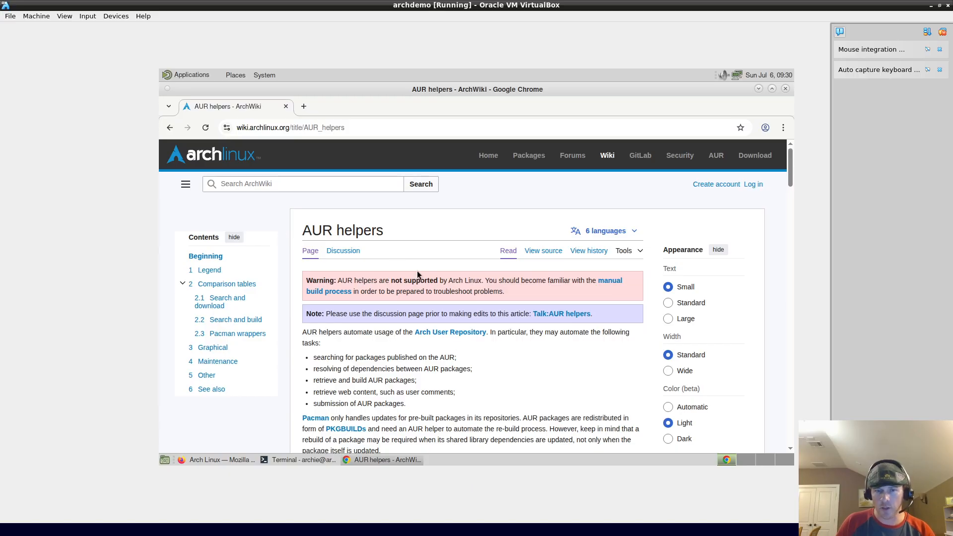
scroll(622, 347, "down", 1)
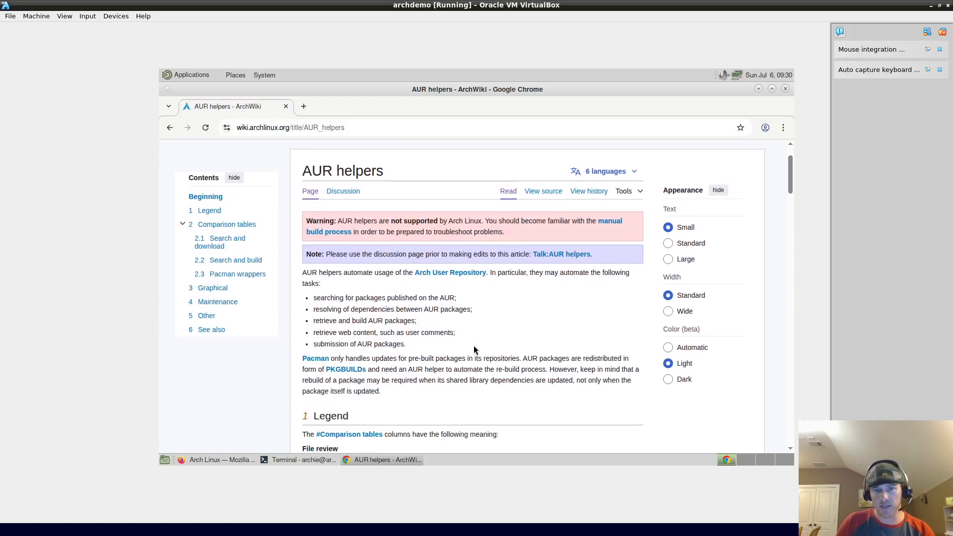
scroll(483, 346, "down", 14)
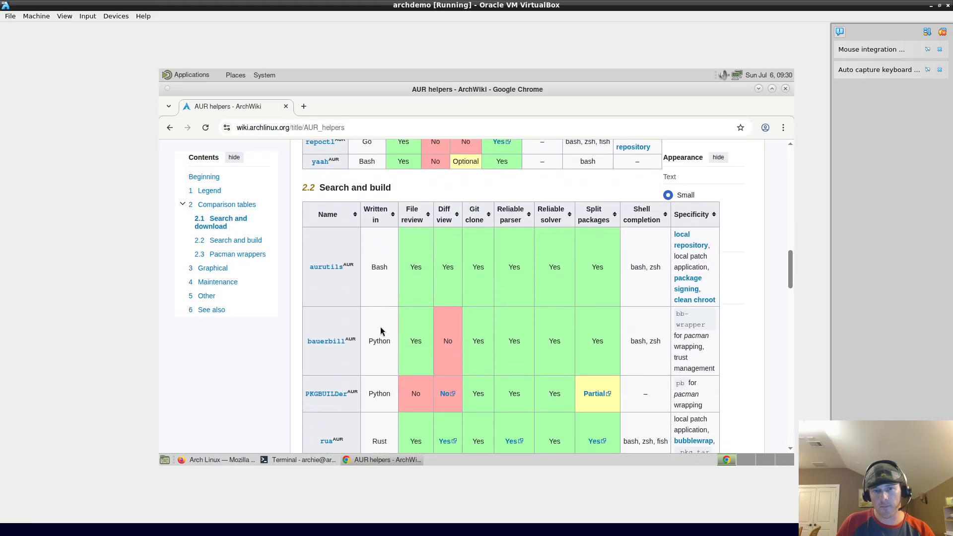
scroll(381, 331, "down", 7)
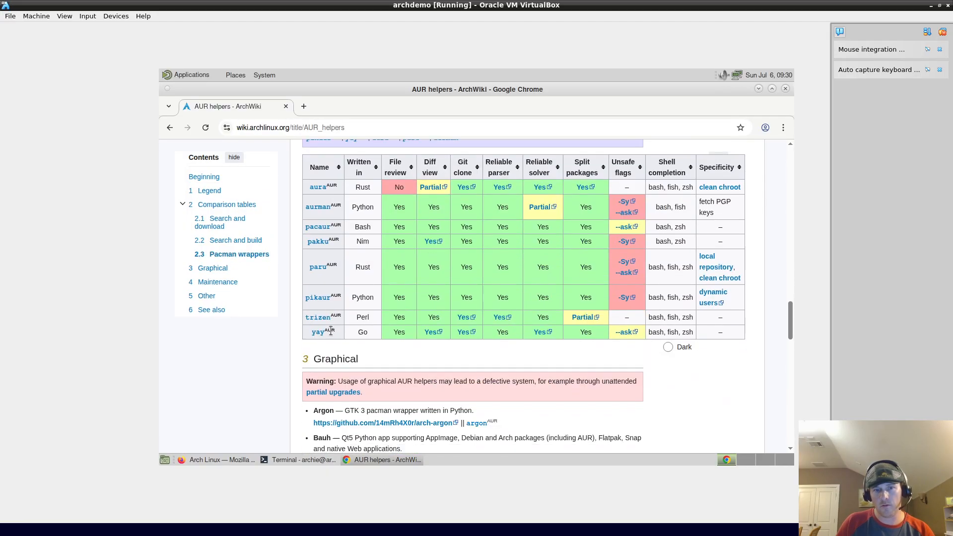
left_click(321, 333)
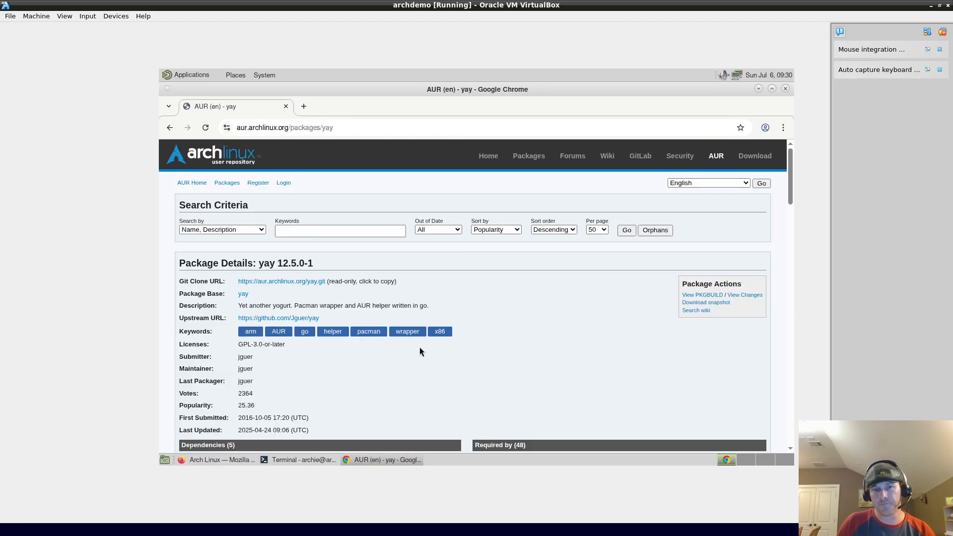
scroll(336, 384, "down", 6)
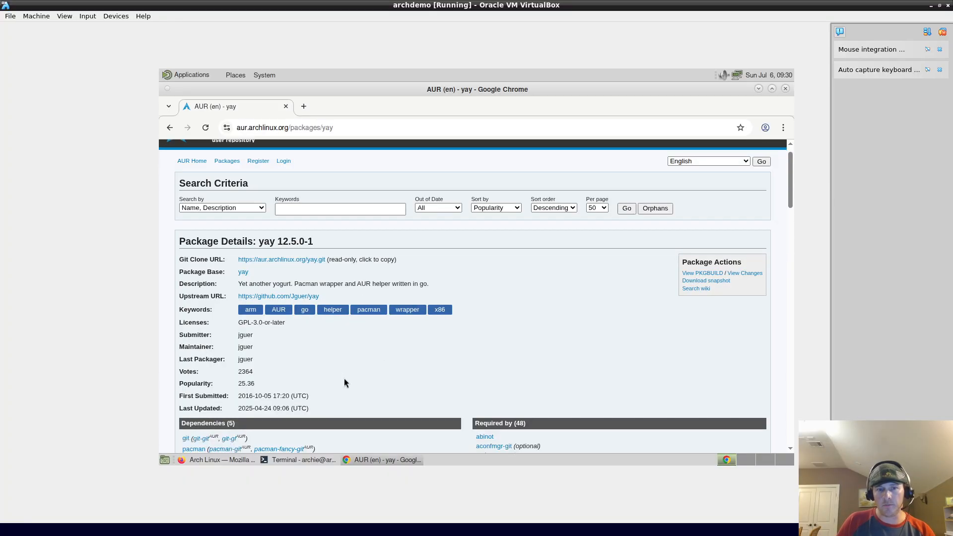
scroll(560, 322, "down", 5)
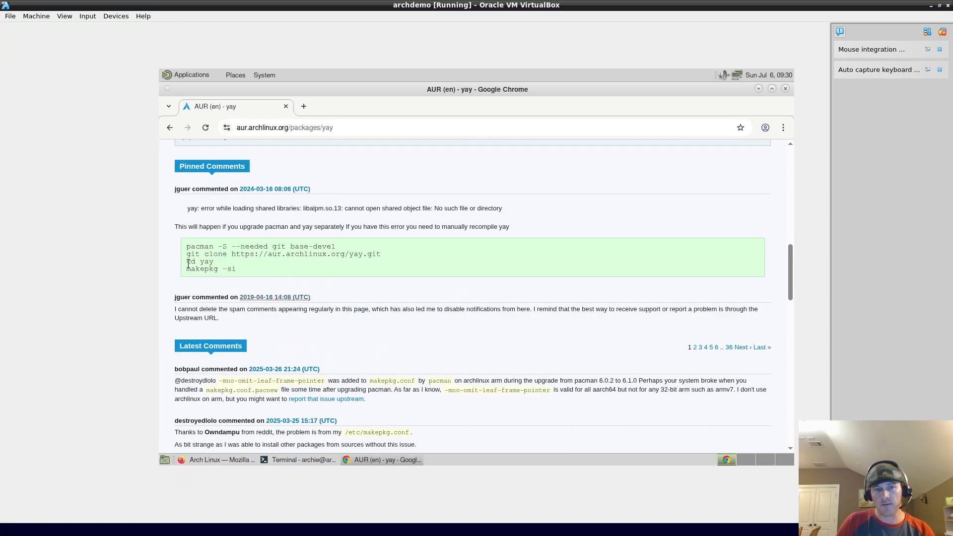
left_click_drag(237, 269, 187, 246)
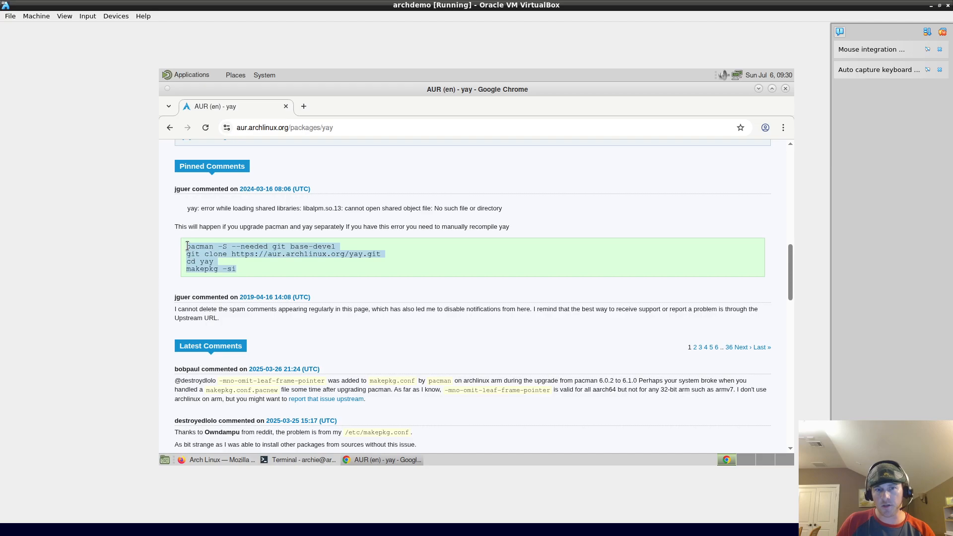
left_click_drag(279, 267, 165, 246)
triple_click(237, 247)
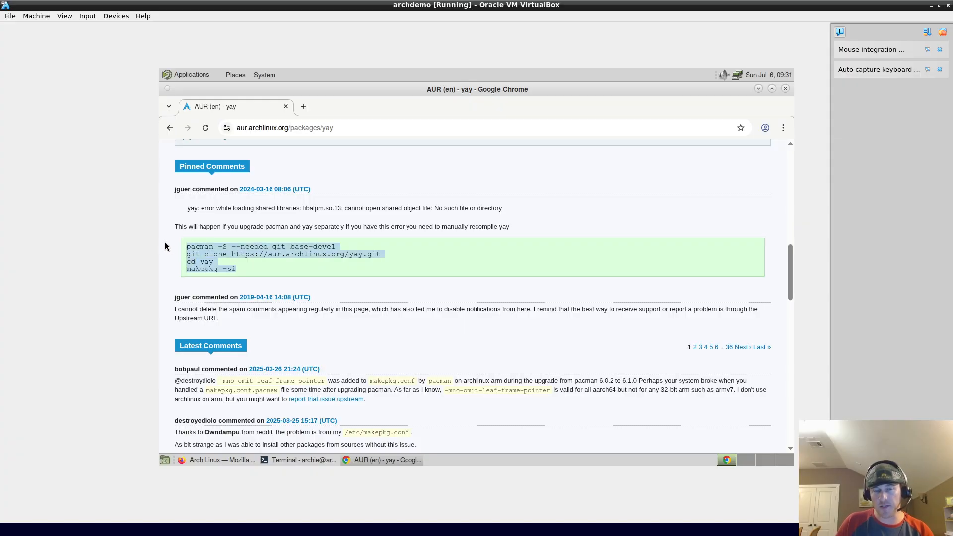
left_click(191, 245)
double_click(187, 244)
left_click(188, 244)
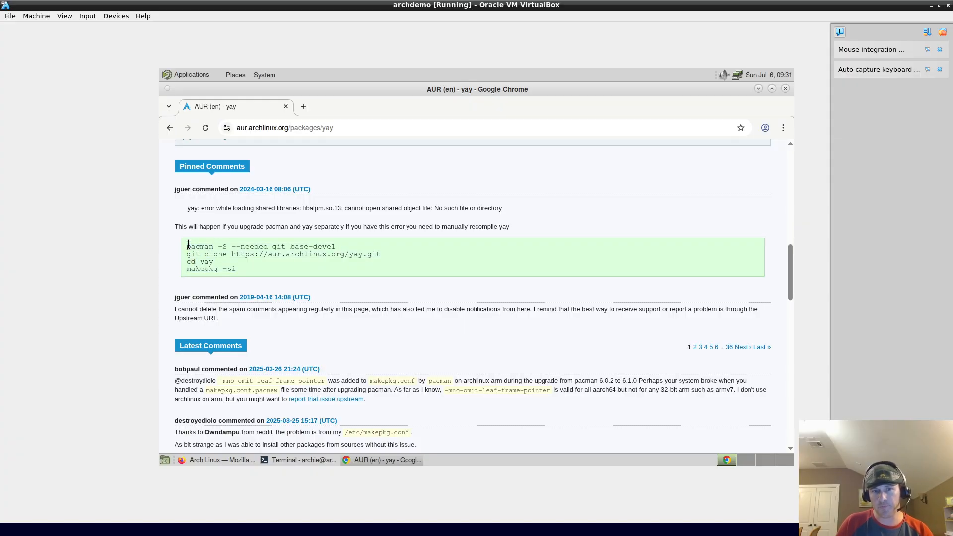
left_click_drag(239, 268, 172, 230)
scroll(372, 279, "up", 8)
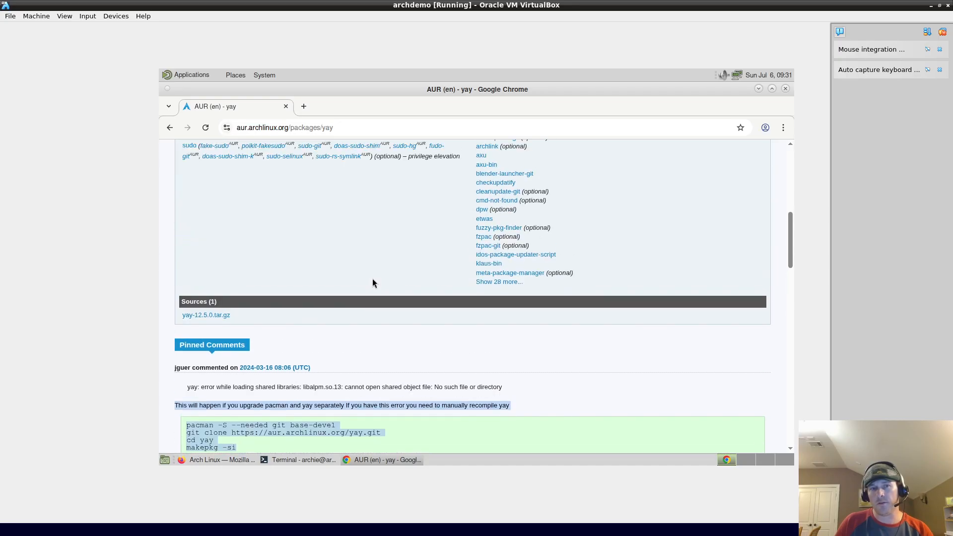
scroll(381, 327, "up", 4)
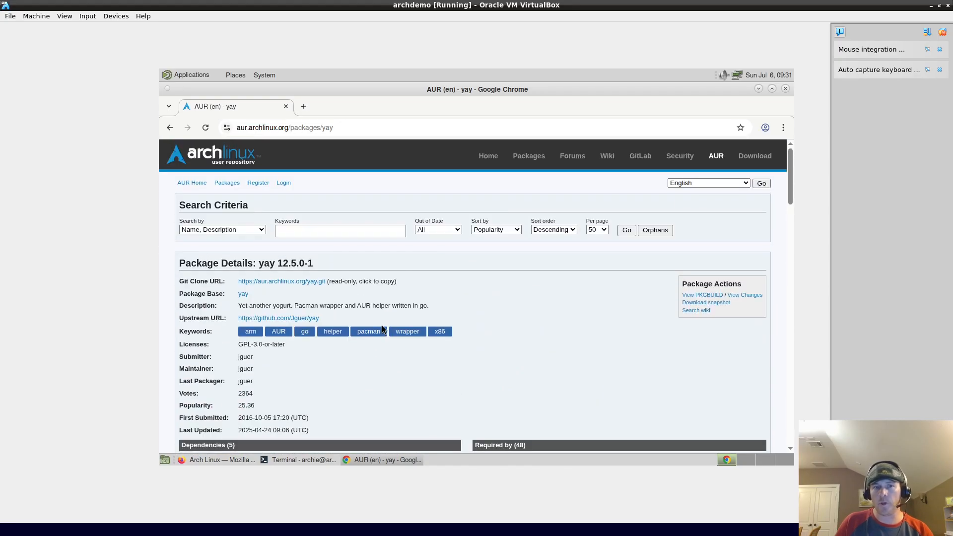
left_click(320, 230)
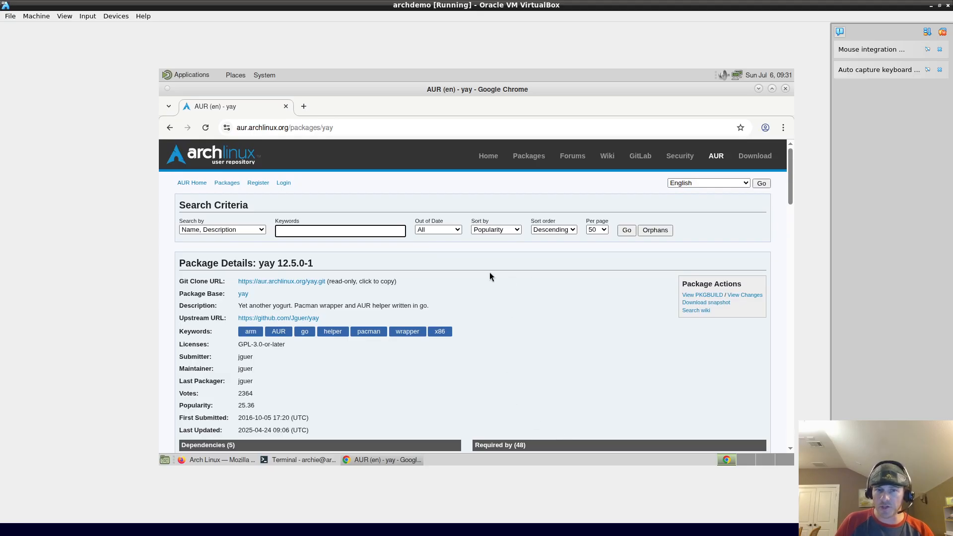
triple_click(390, 303)
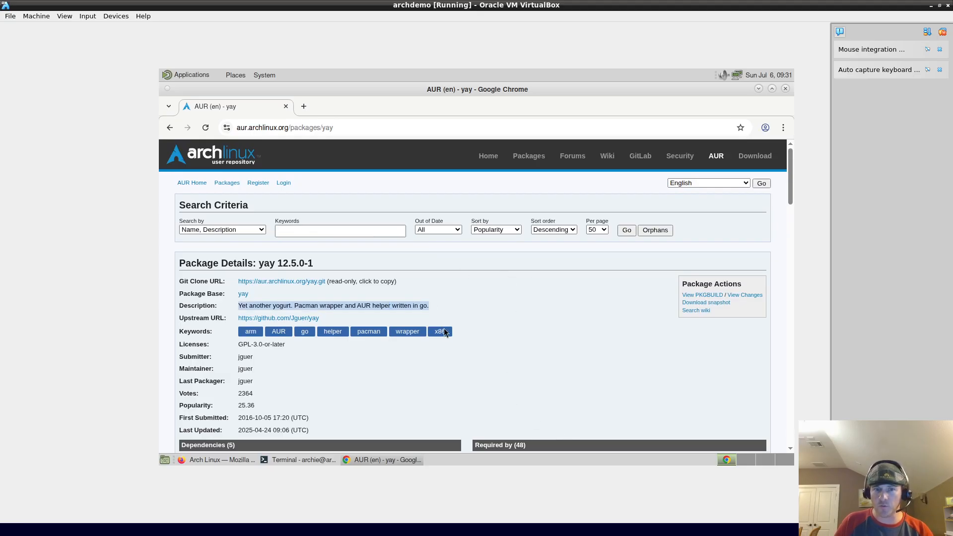
scroll(443, 327, "down", 20)
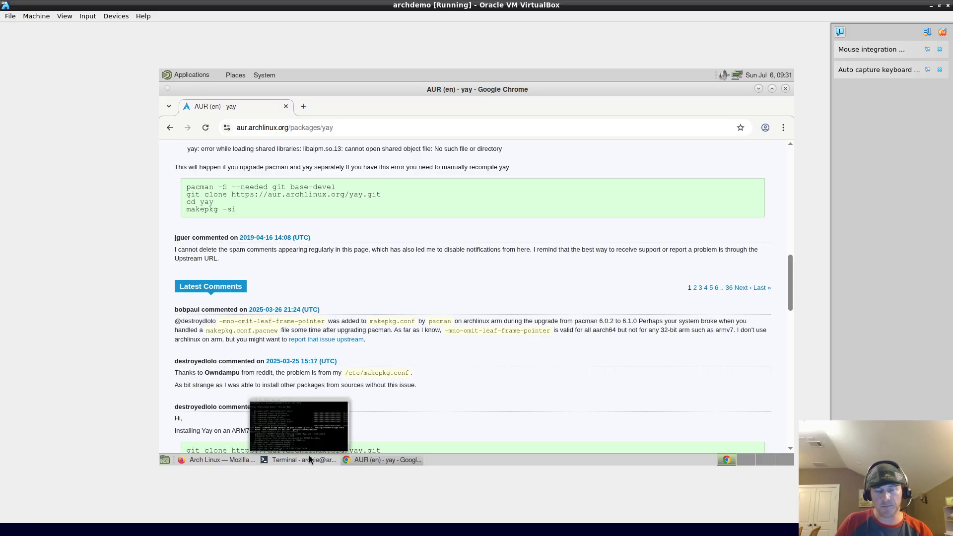
Step: Test the install by launching LibreOffice Writer from Applications > Office, then closing it
left_click(309, 460)
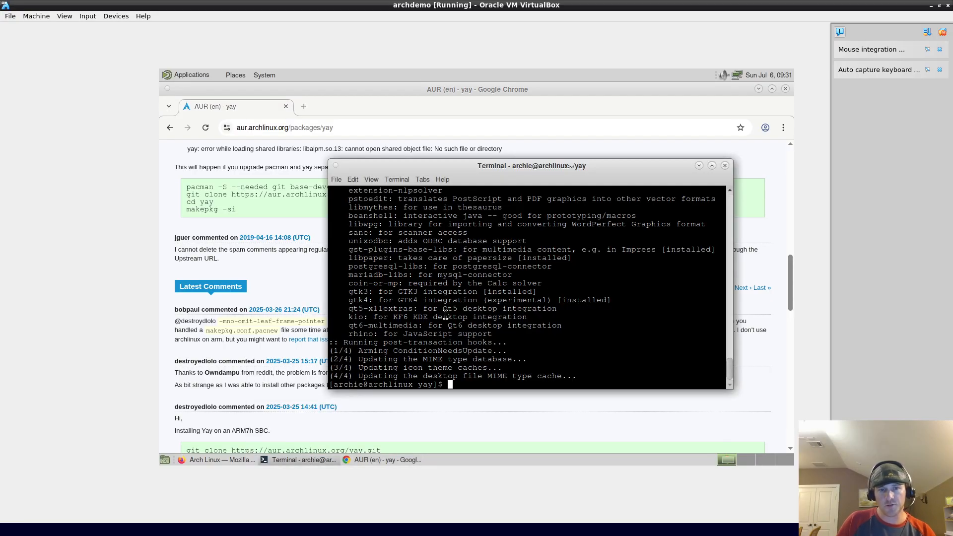
left_click(184, 76)
mouse_move(214, 118)
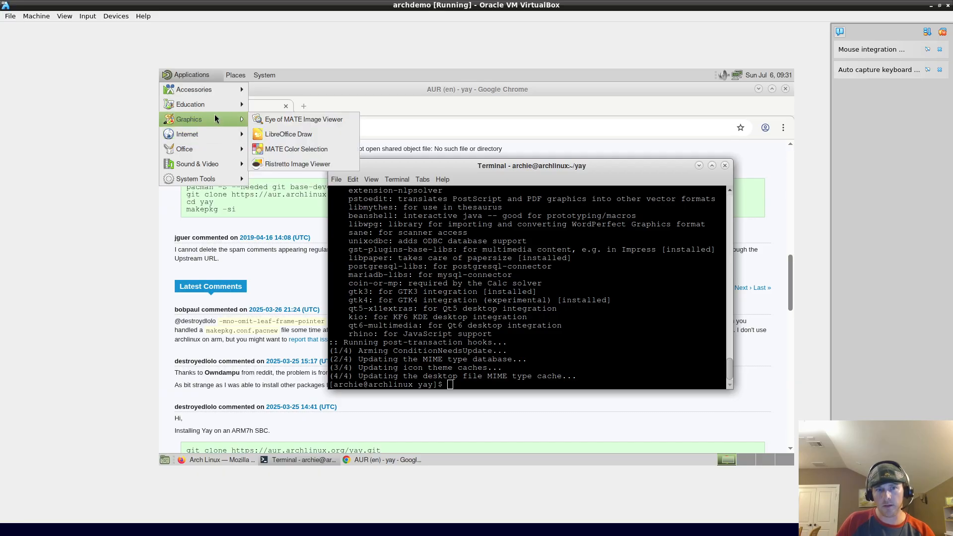
mouse_move(203, 150)
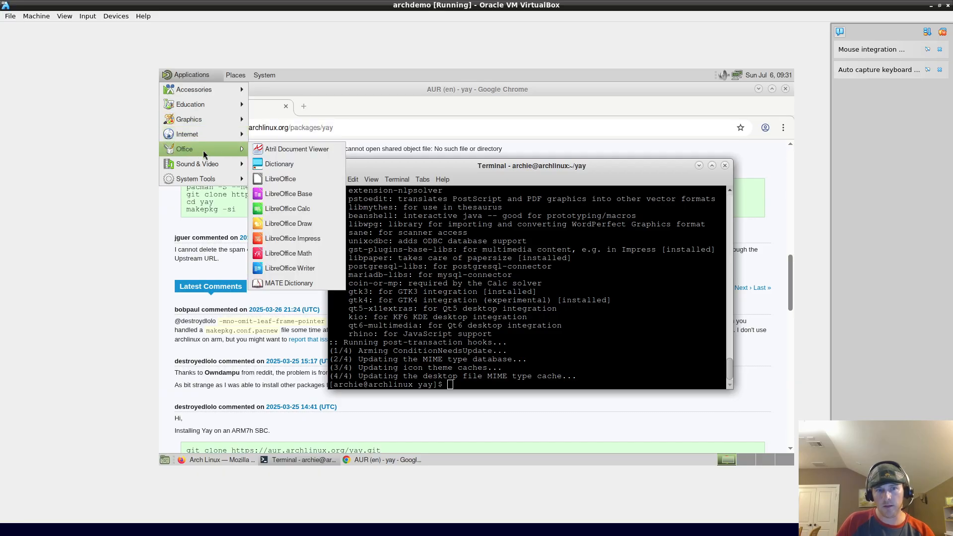
left_click(296, 270)
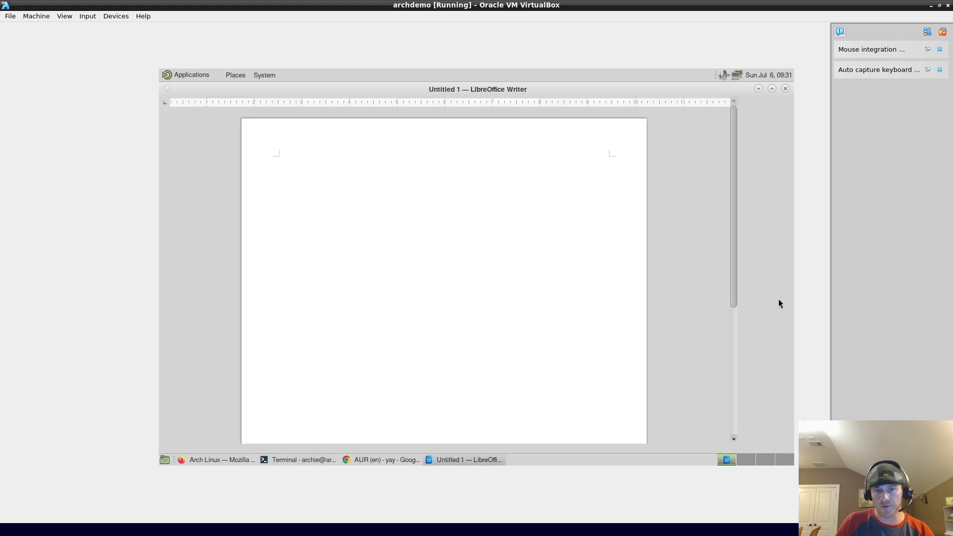
left_click(785, 88)
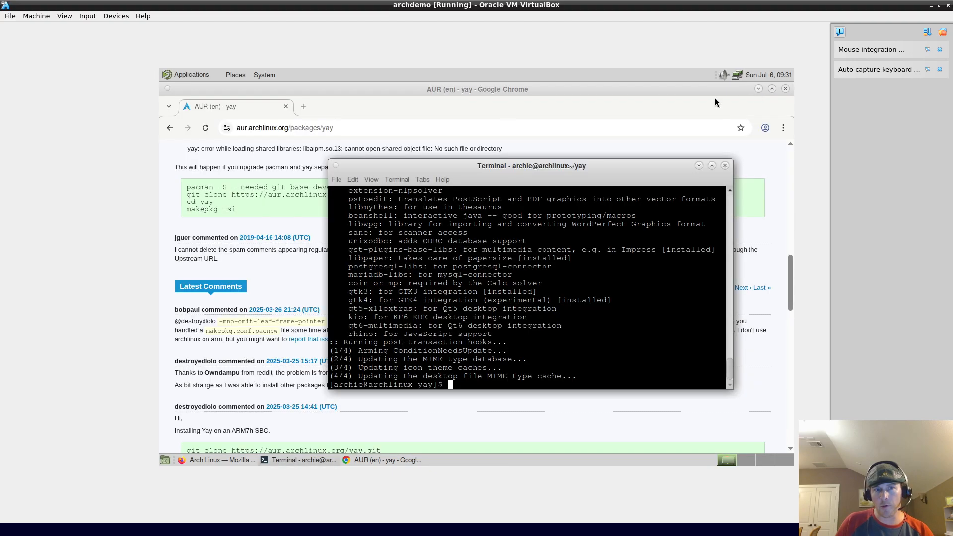
Step: Launch LibreOffice Calc, dismiss the tip of the day, select cell D12, then close Calc
left_click(188, 75)
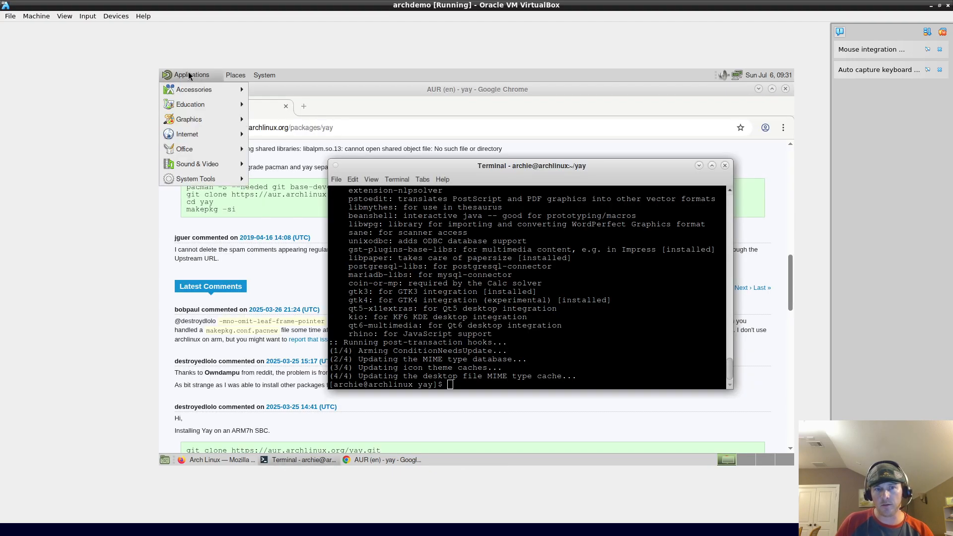
mouse_move(201, 152)
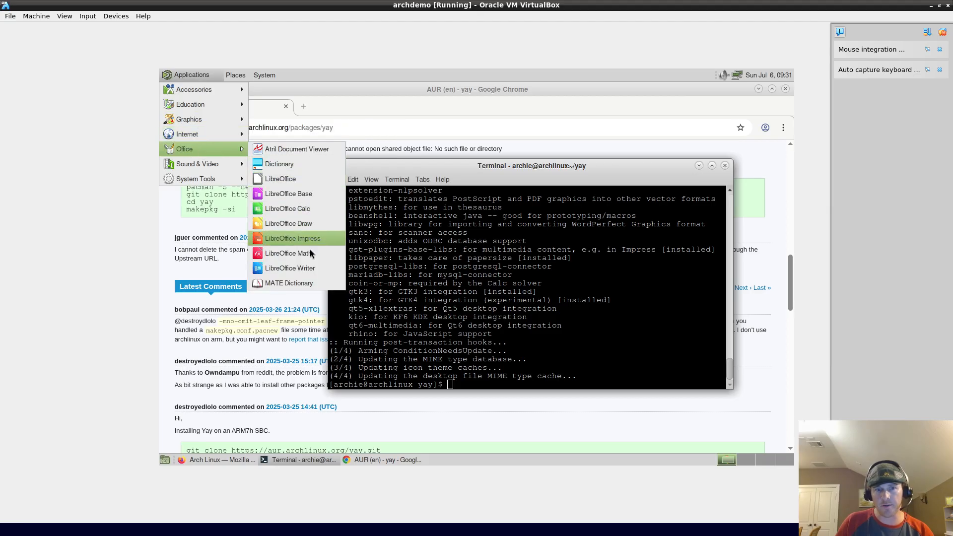
left_click(302, 209)
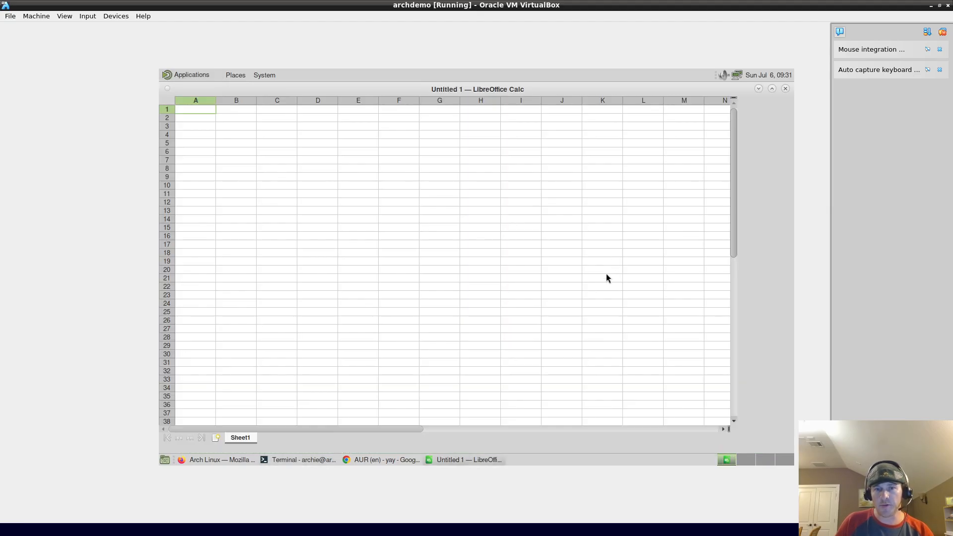
left_click(581, 329)
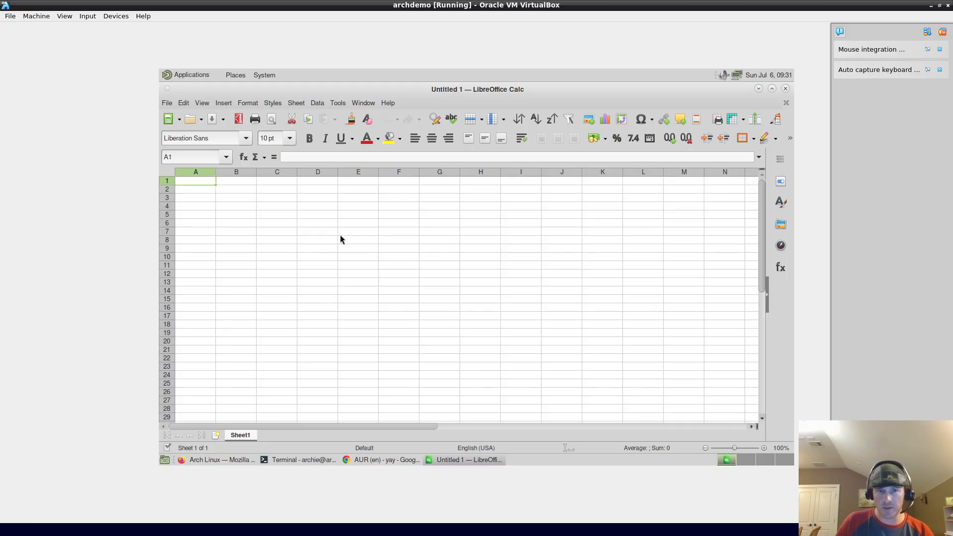
left_click(316, 276)
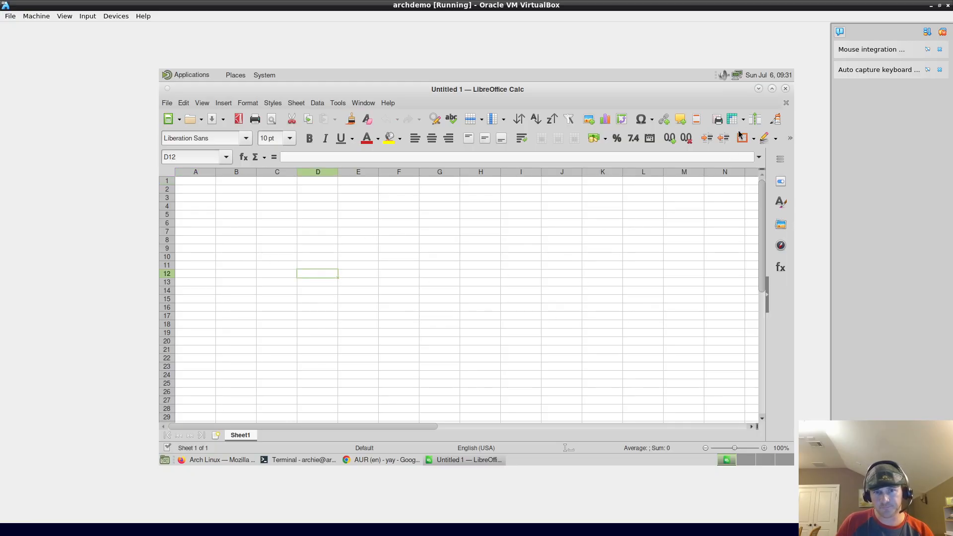
left_click(785, 88)
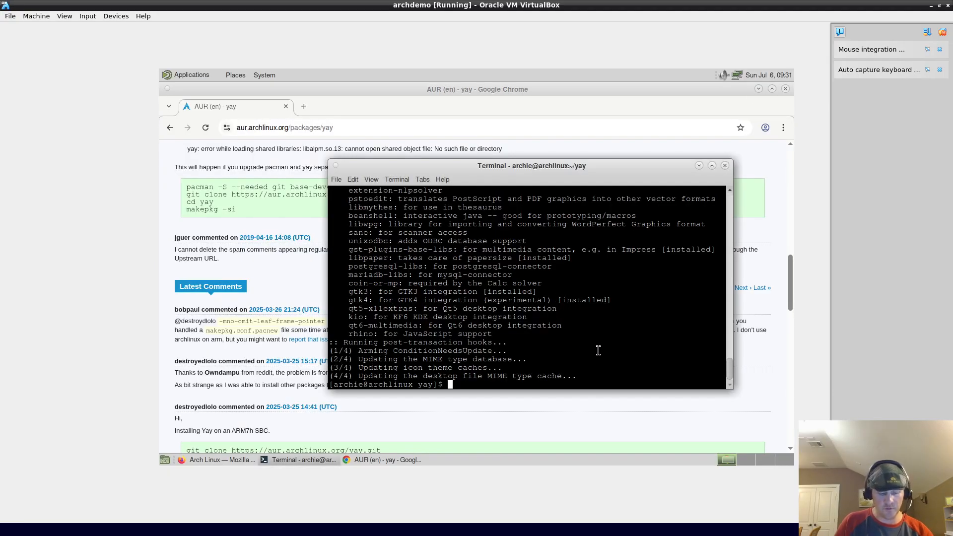
Step: Raise the Chrome window and scroll the yay 12.5.0-1 AUR page back to the top
left_click(334, 127)
left_click_drag(792, 285, 767, 140)
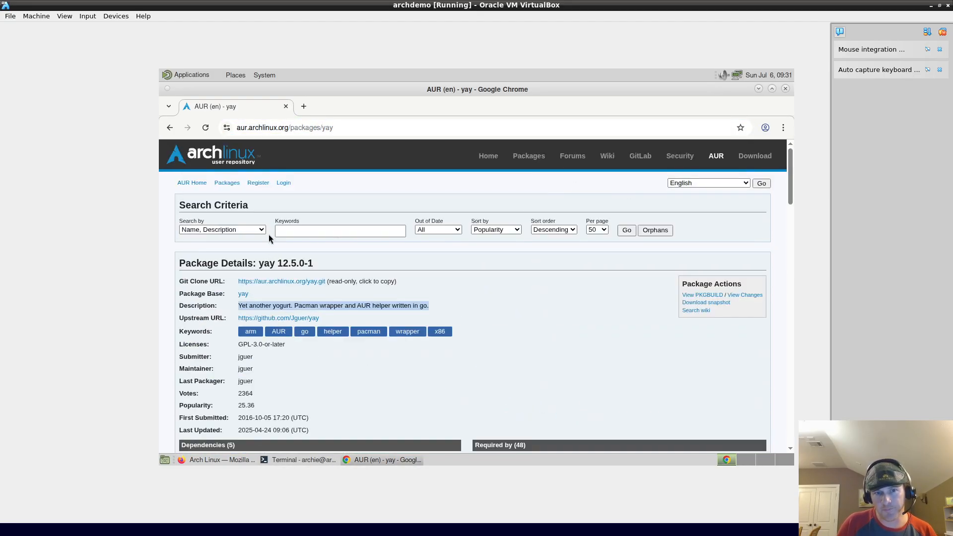
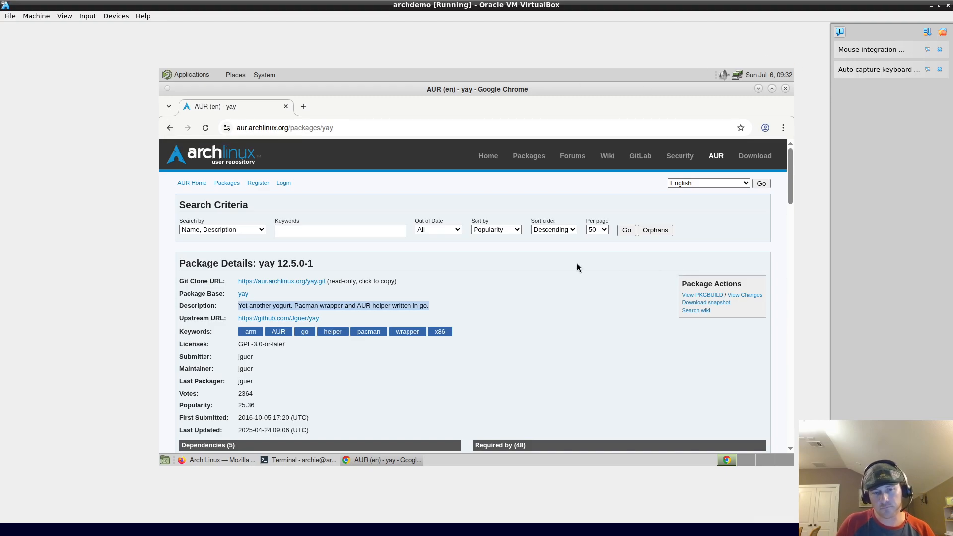
Step: Clear the terminal screen and deselect highlighted text on the yay page and in the prompt
left_click(583, 353)
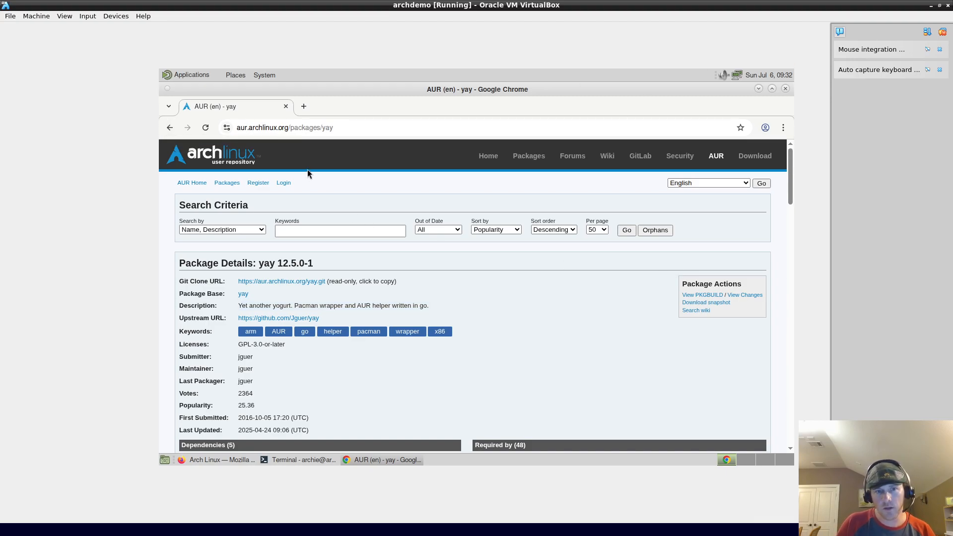
left_click(316, 457)
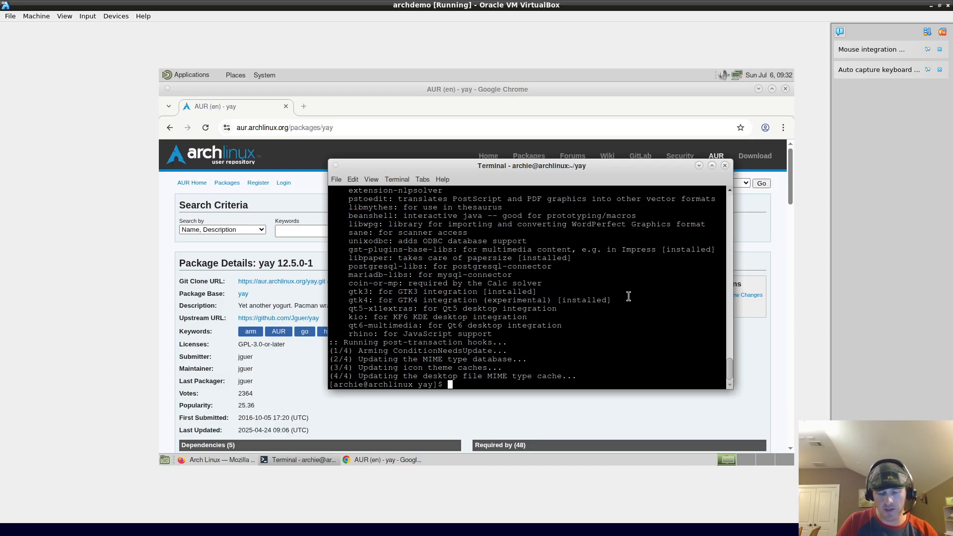
key("ctrl+l")
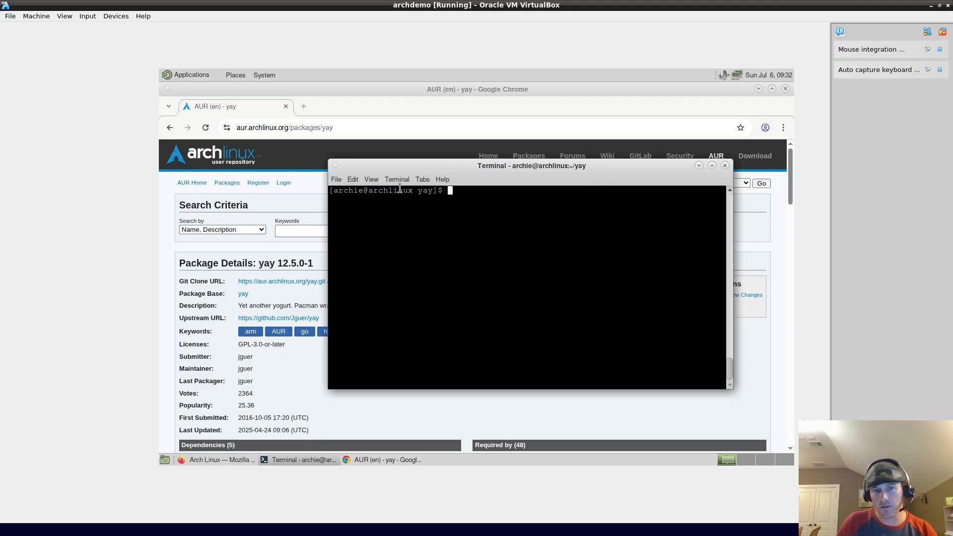
double_click(348, 193)
mouse_move(289, 463)
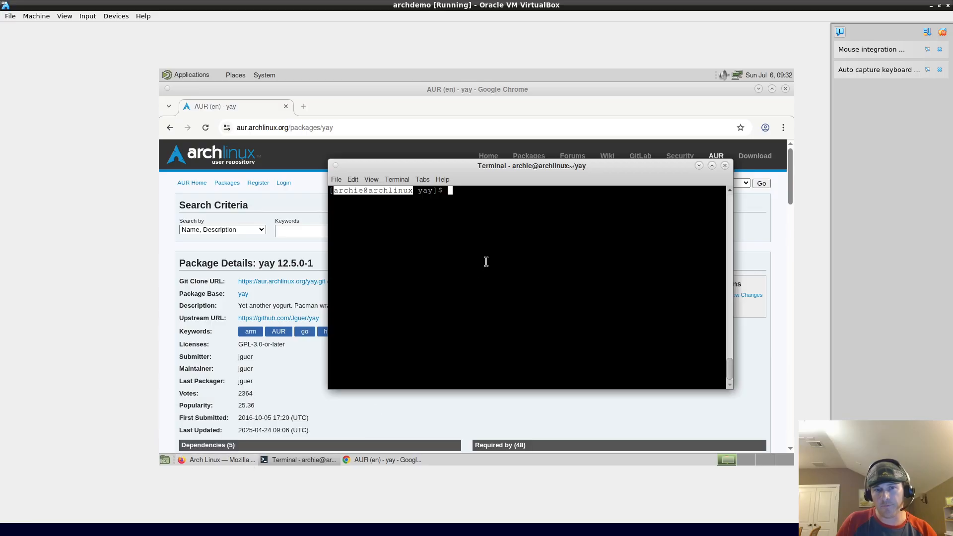
left_click(538, 241)
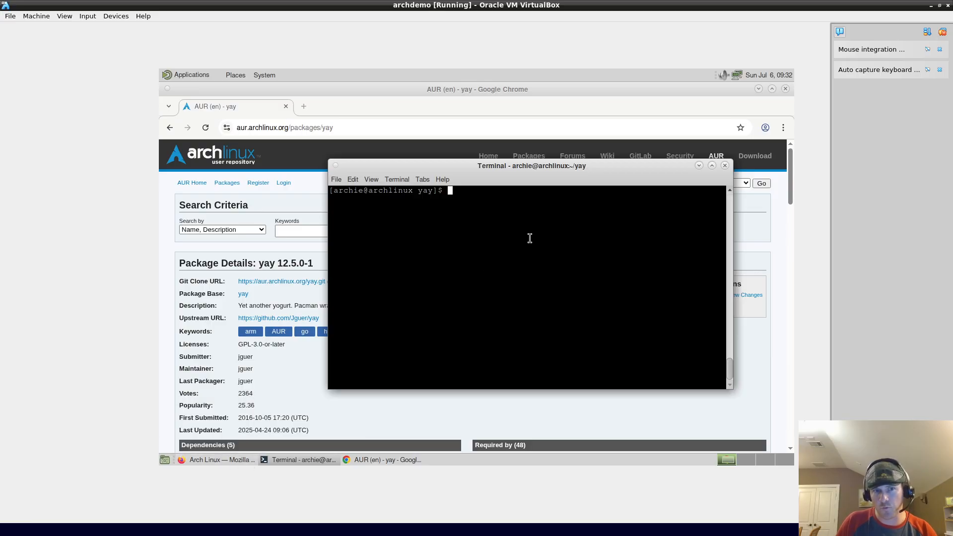
Step: Close the Chrome, Firefox and Terminal windows, leaving the MATE desktop empty
left_click(233, 459)
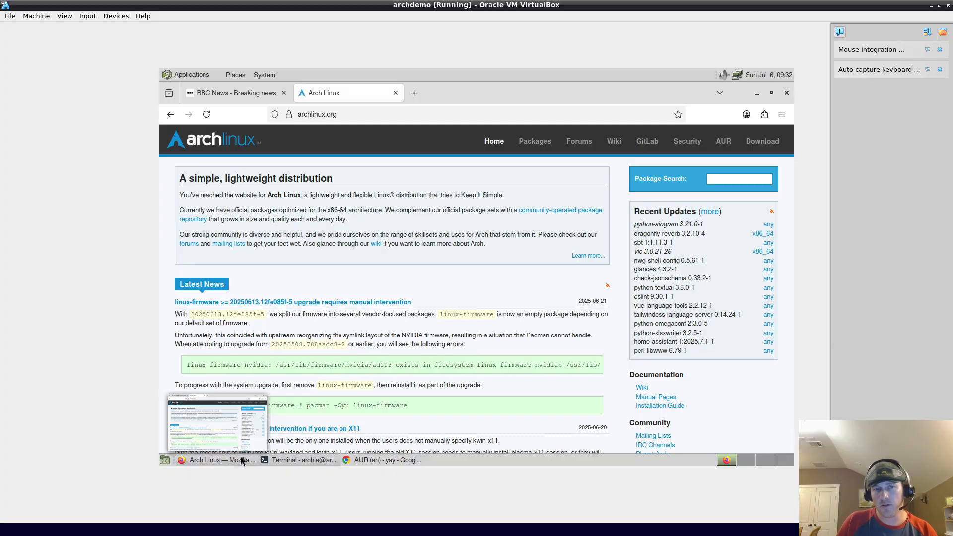
left_click(379, 457)
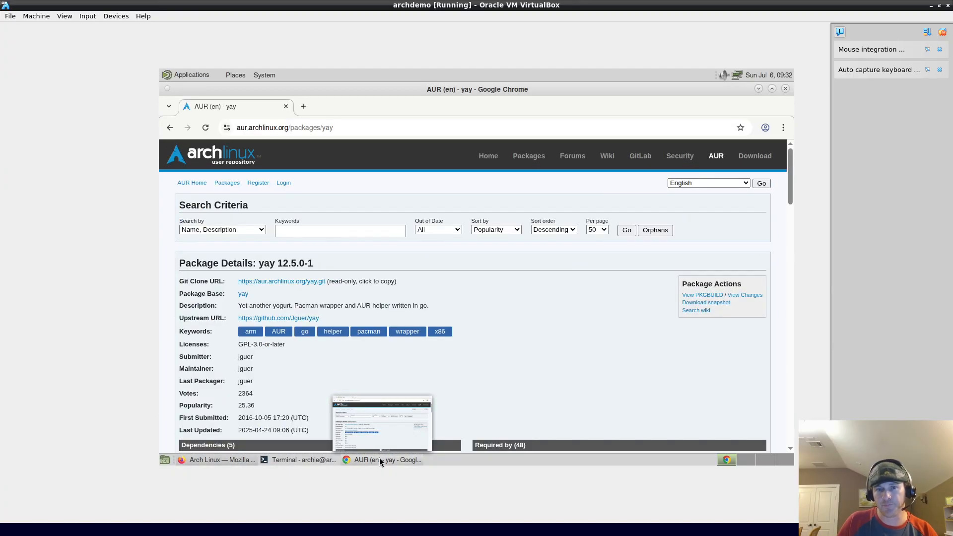
left_click(786, 89)
left_click(785, 90)
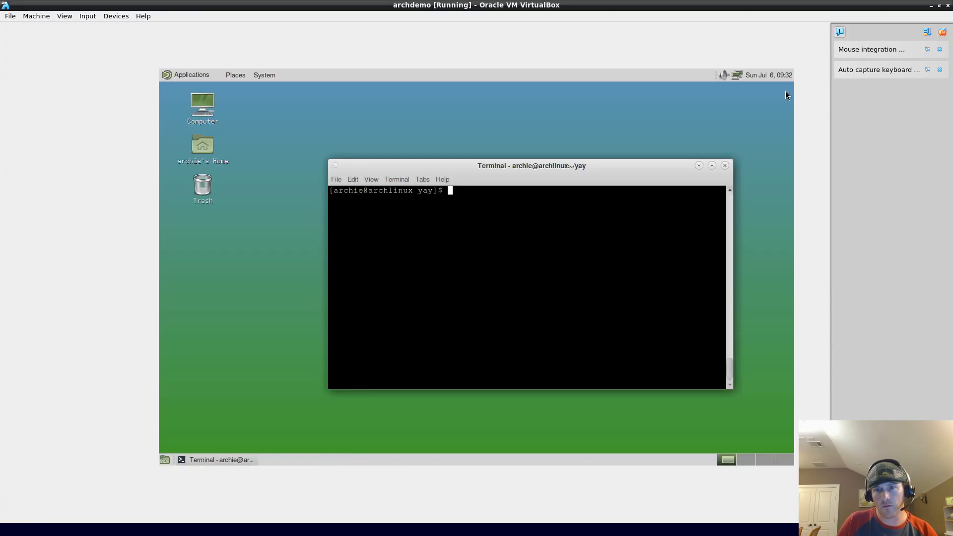
left_click(725, 166)
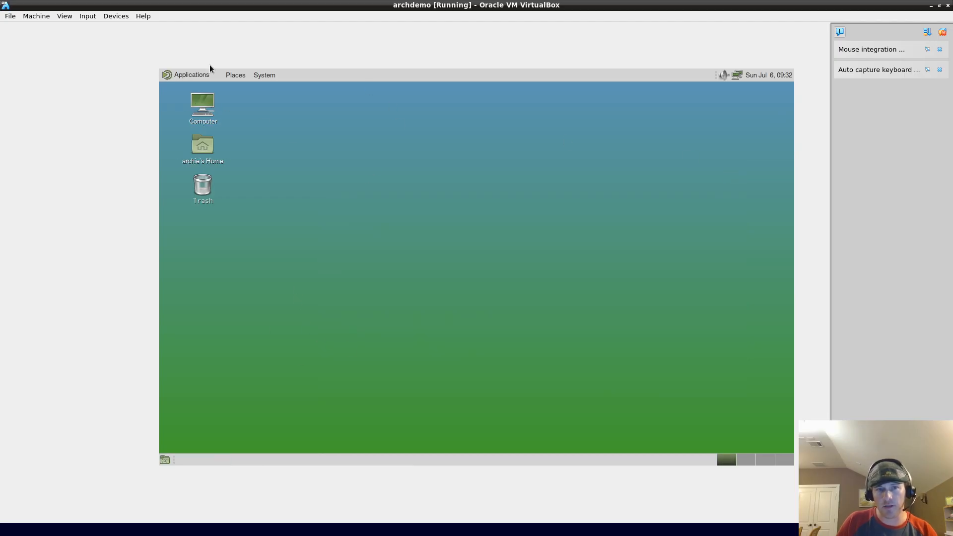
Step: In a new Xfce Terminal, run sudo pacman -S lxde and accept all 27 group packages
left_click(199, 75)
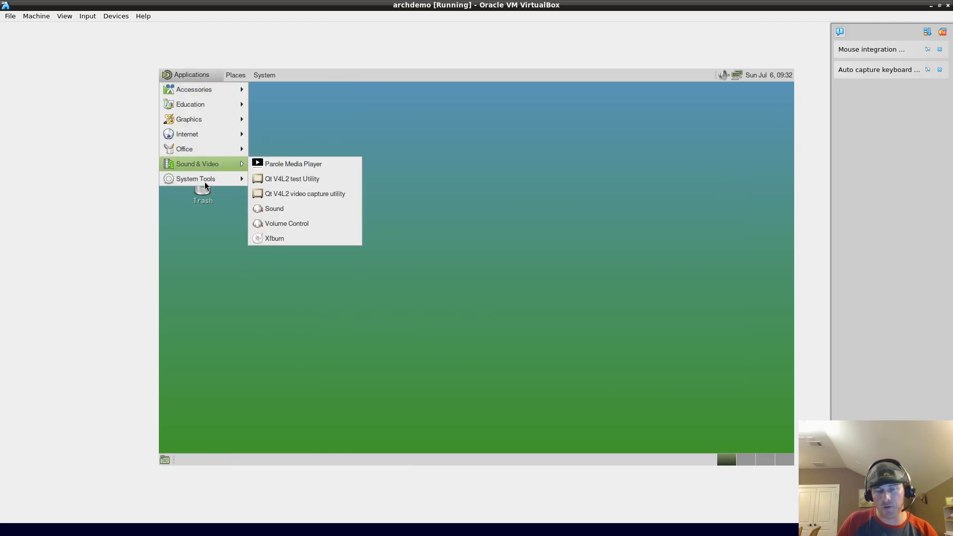
mouse_move(189, 179)
left_click(285, 372)
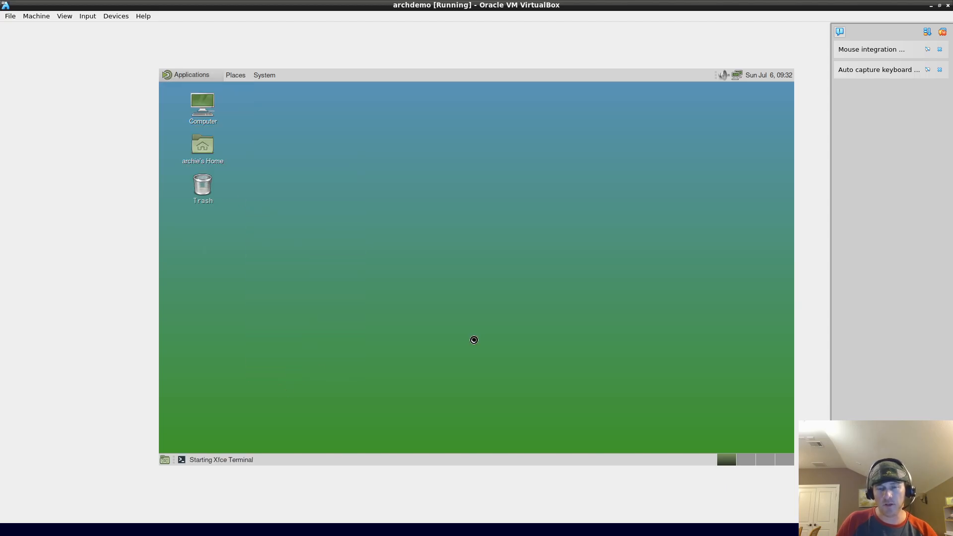
type("sudo pacman -S lxde")
key("Return")
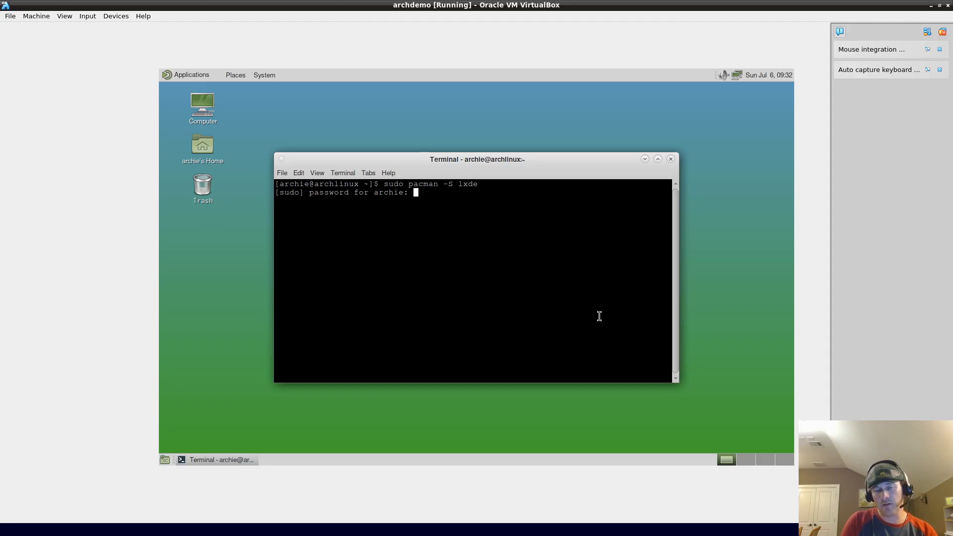
key("Return")
key("Return")
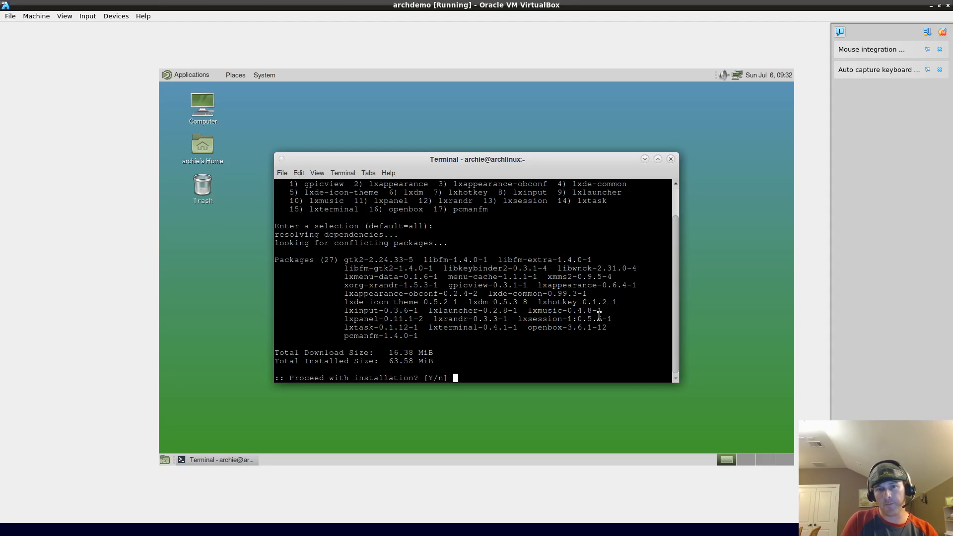
key("Return")
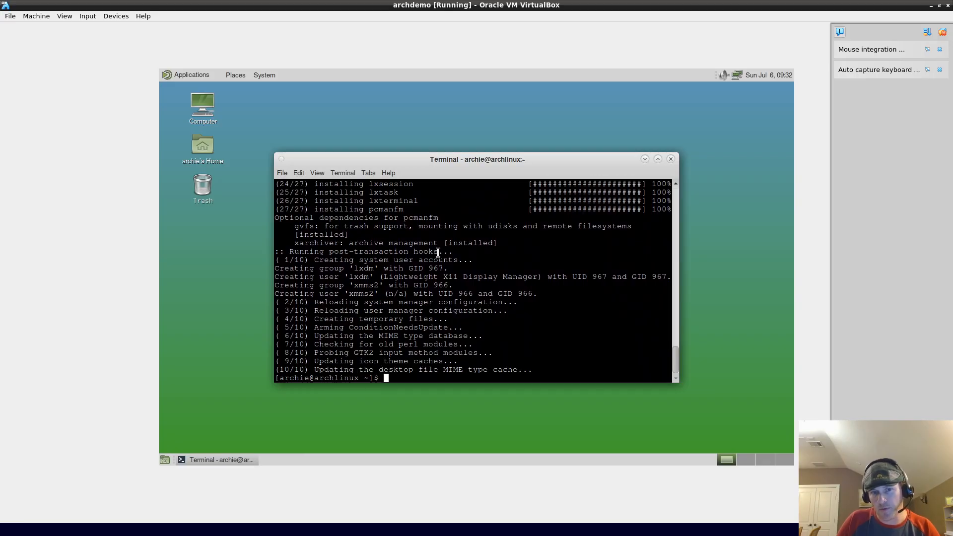
Step: Close the terminal and log out of the MATE session via System > Log Out
left_click(671, 159)
left_click(198, 78)
left_click(198, 79)
left_click(264, 75)
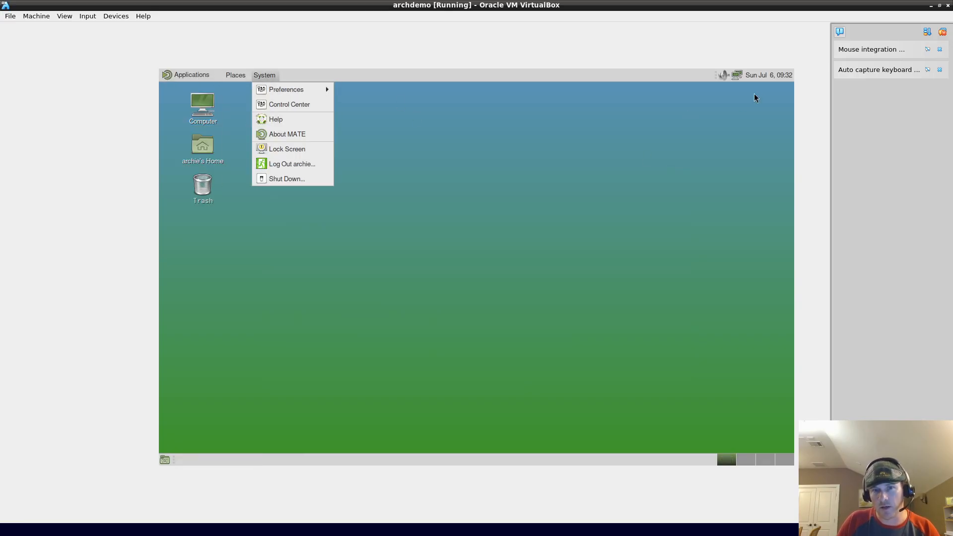
left_click(278, 165)
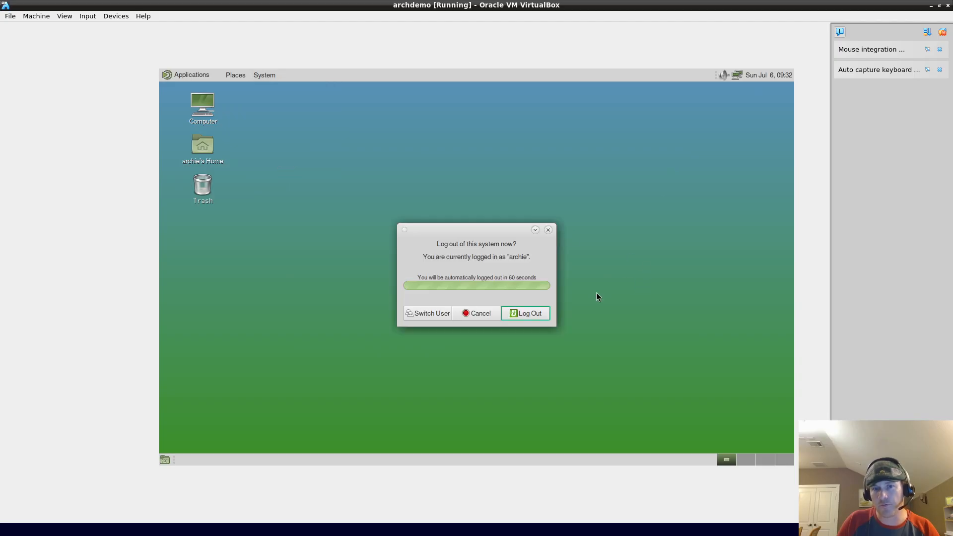
left_click(519, 313)
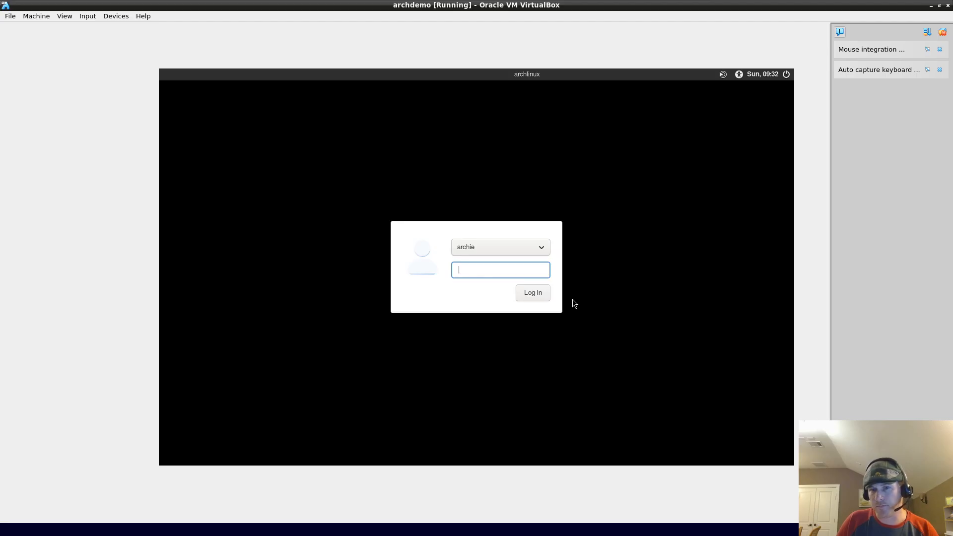
Step: Select the LXDE session at the login screen, enter the password and log in
left_click(723, 74)
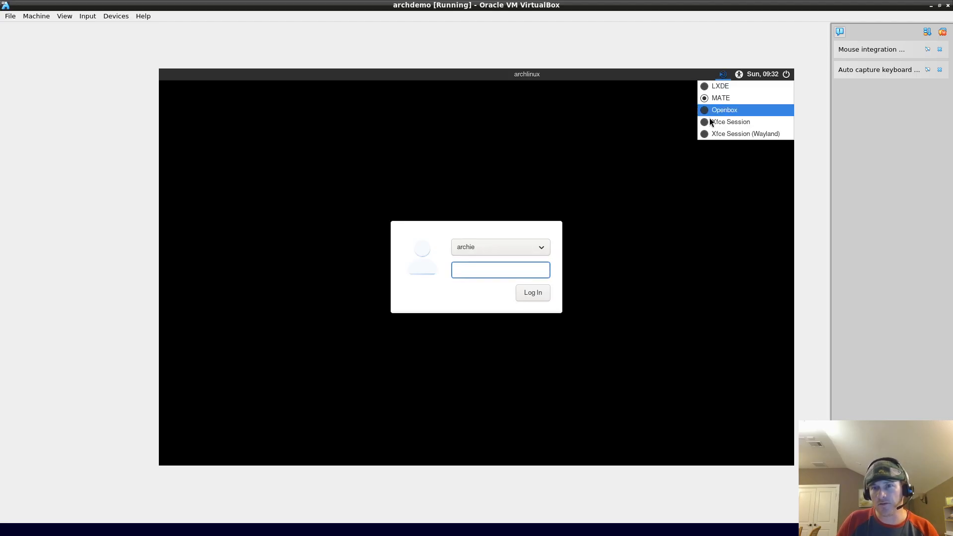
left_click(725, 87)
left_click(723, 79)
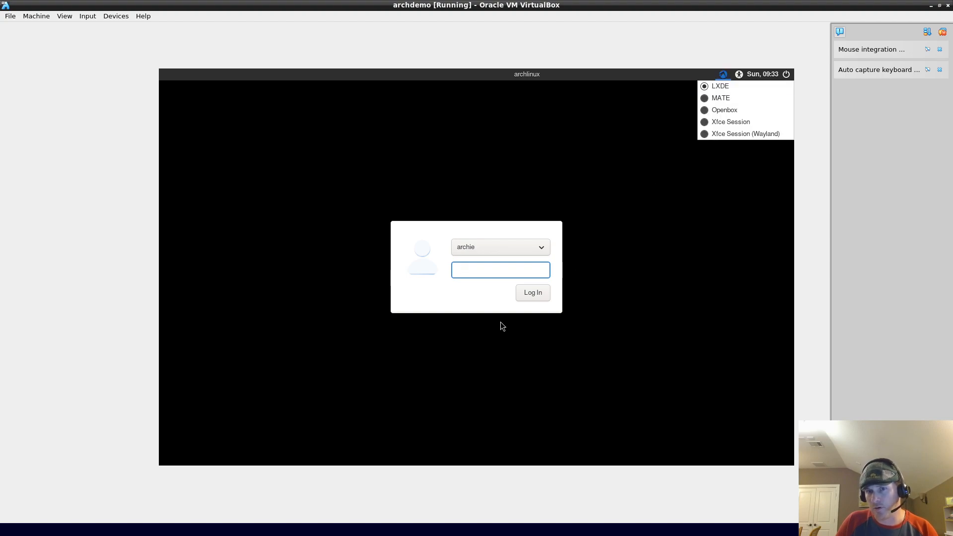
left_click(485, 277)
type("••••")
left_click(527, 291)
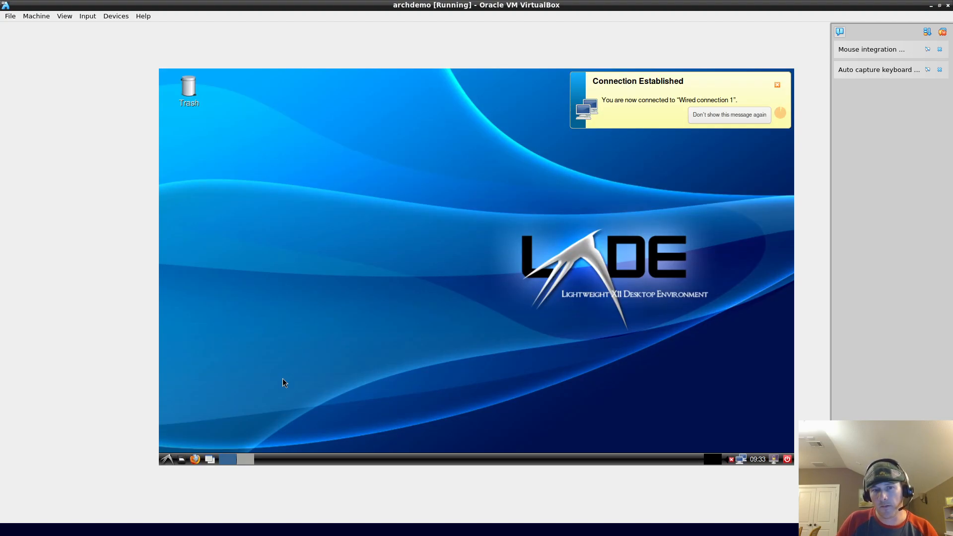
Step: Browse the LXDE main menu and launch LibreOffice Base
left_click(166, 459)
mouse_move(203, 354)
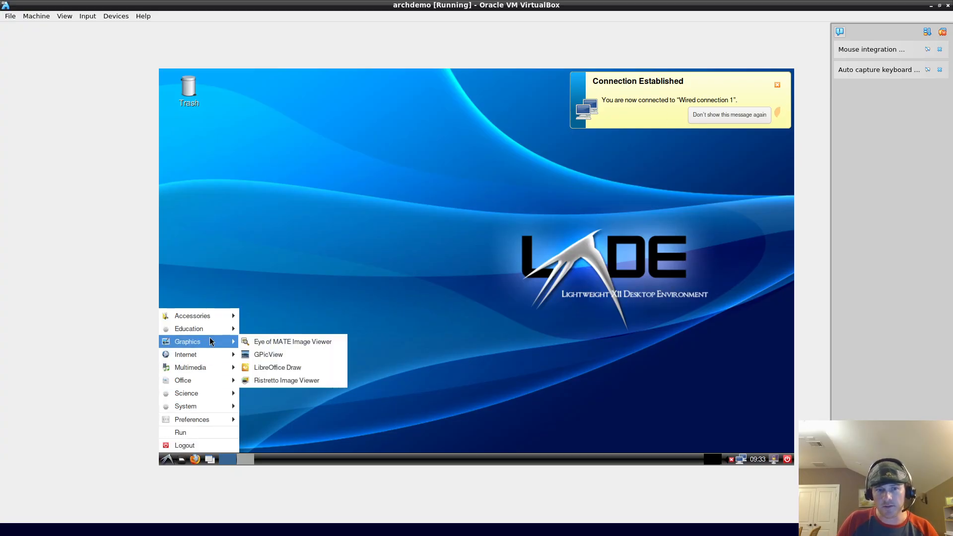
mouse_move(217, 320)
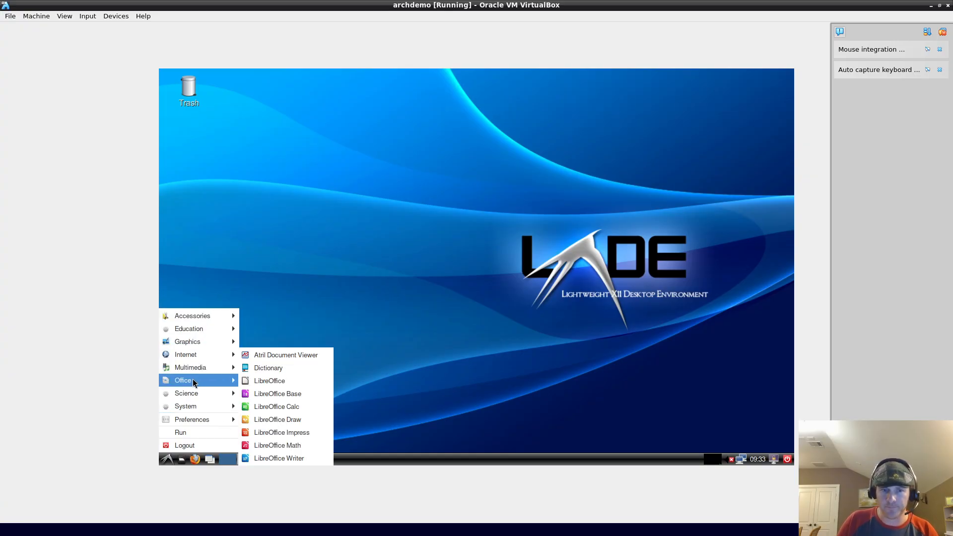
left_click(412, 258)
left_click(166, 459)
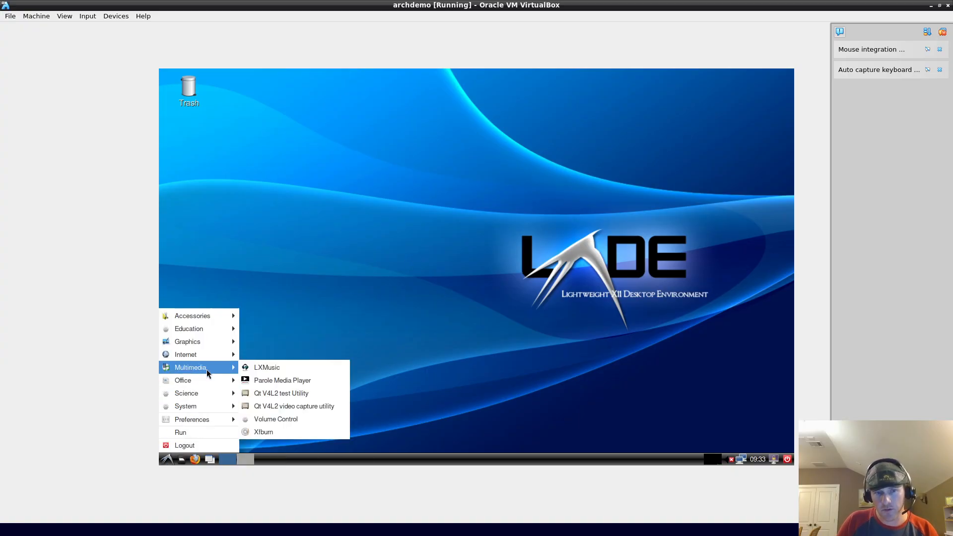
mouse_move(209, 385)
left_click(279, 399)
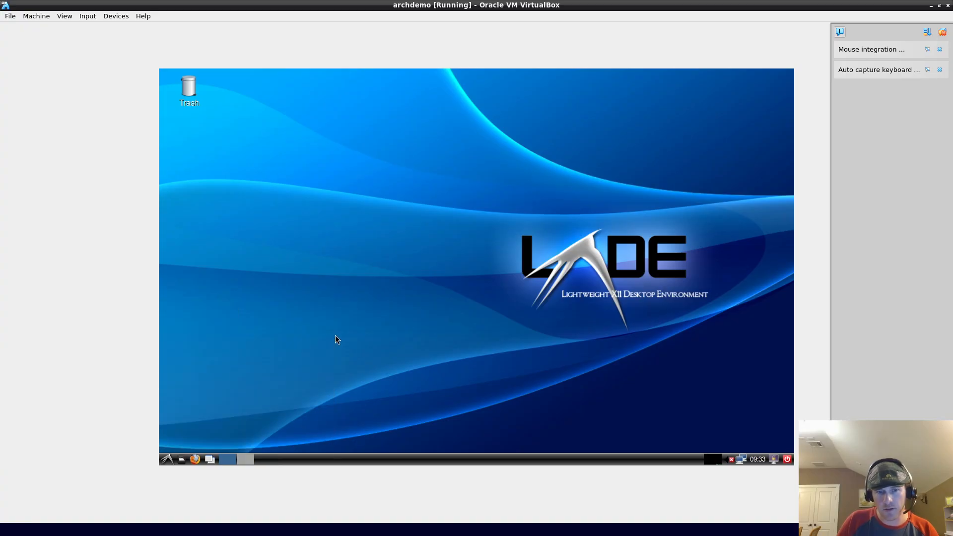
Step: Log out of LXDE and log back in with the Xfce Session
left_click(173, 457)
left_click(197, 446)
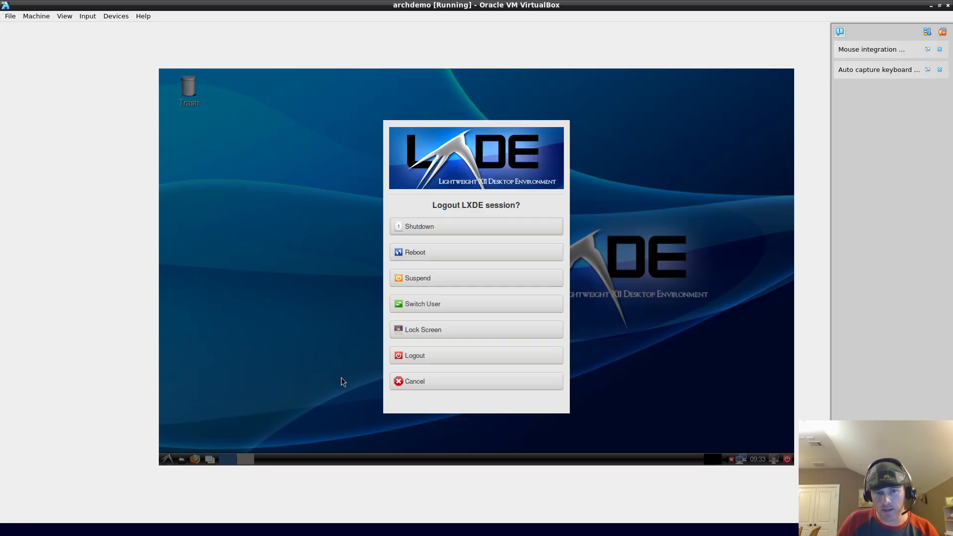
left_click(422, 360)
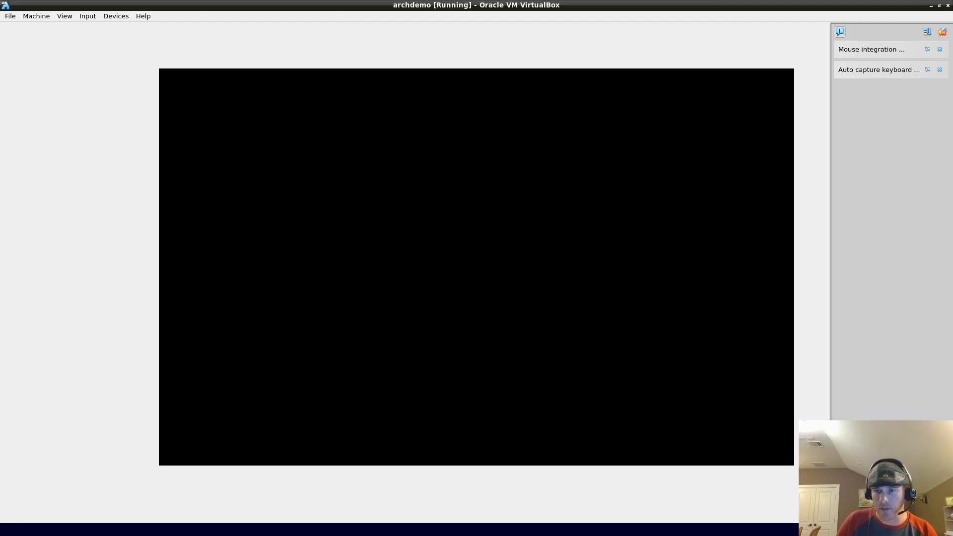
left_click(722, 74)
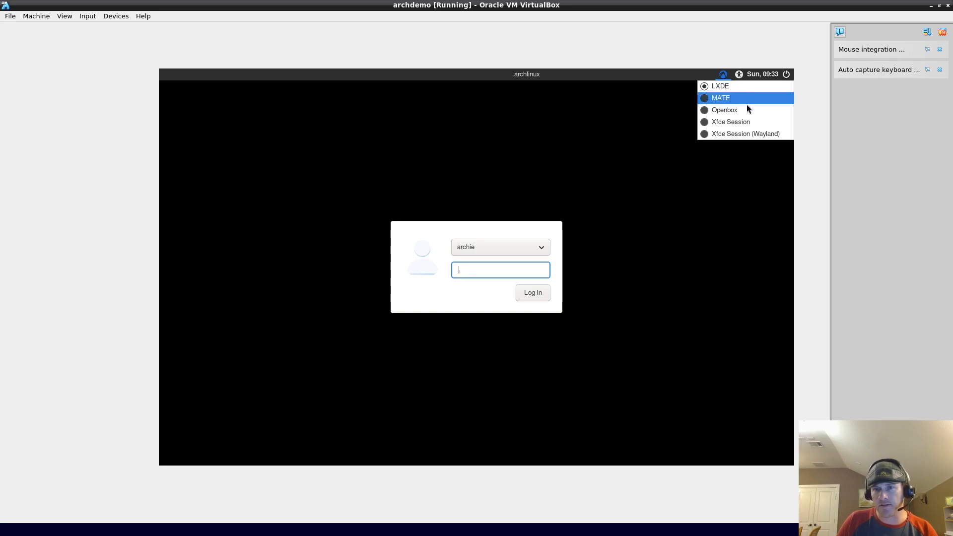
left_click(737, 124)
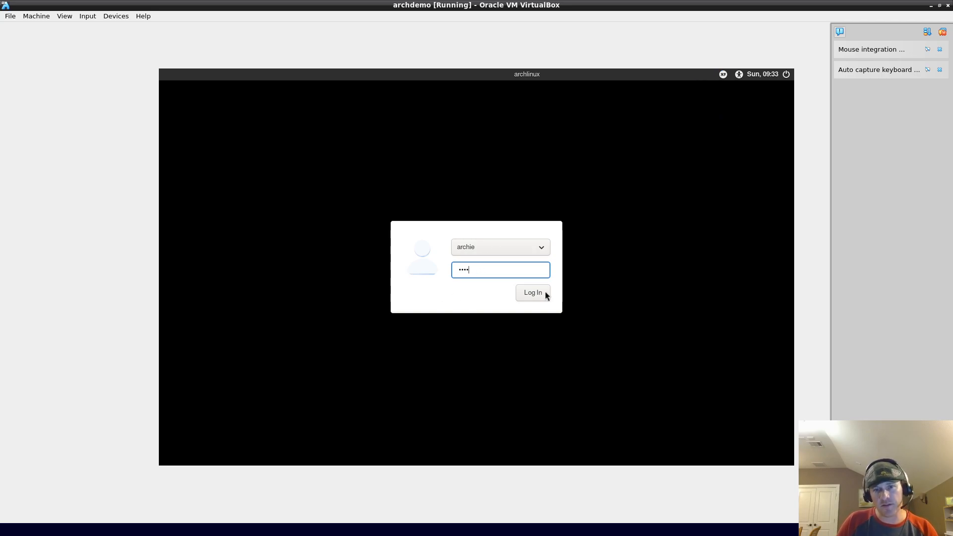
left_click(532, 292)
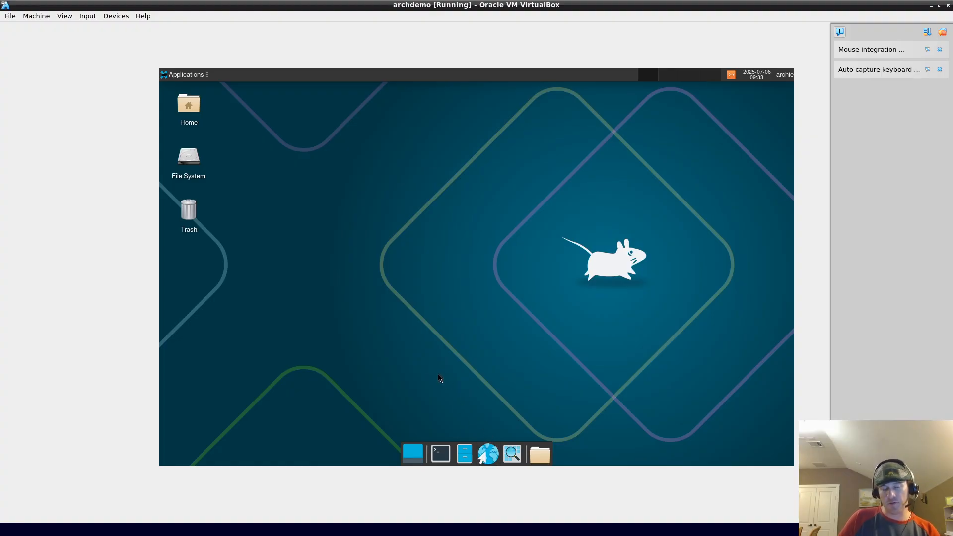
left_click(201, 74)
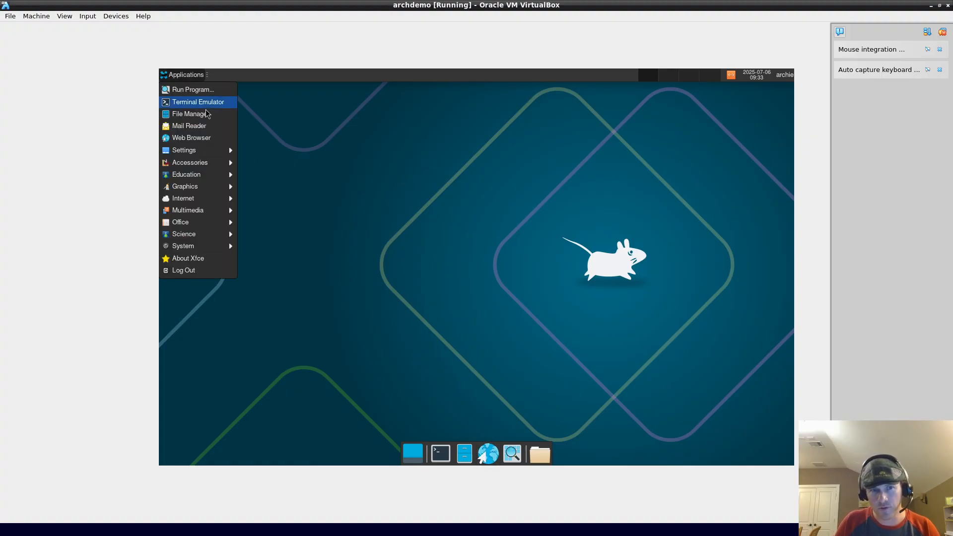
mouse_move(211, 203)
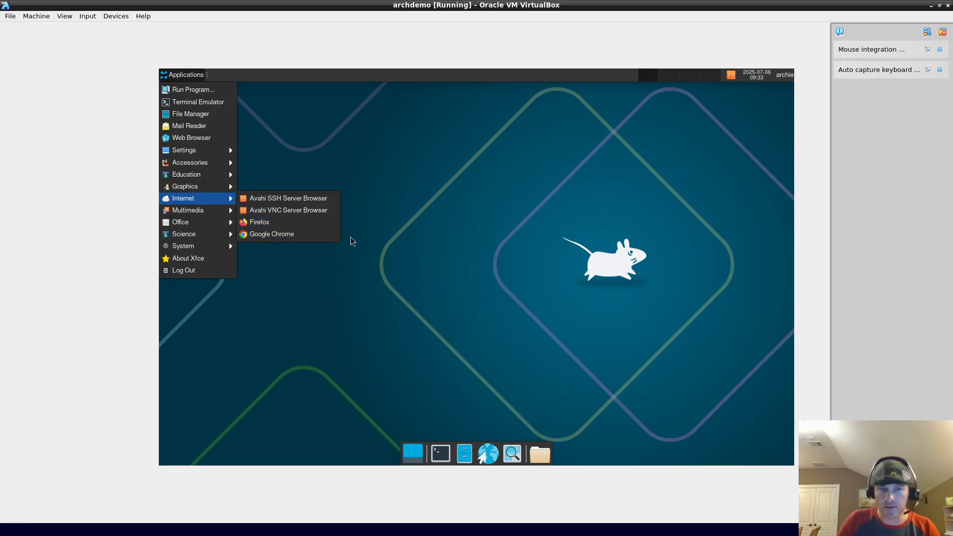
left_click(275, 157)
left_click(188, 75)
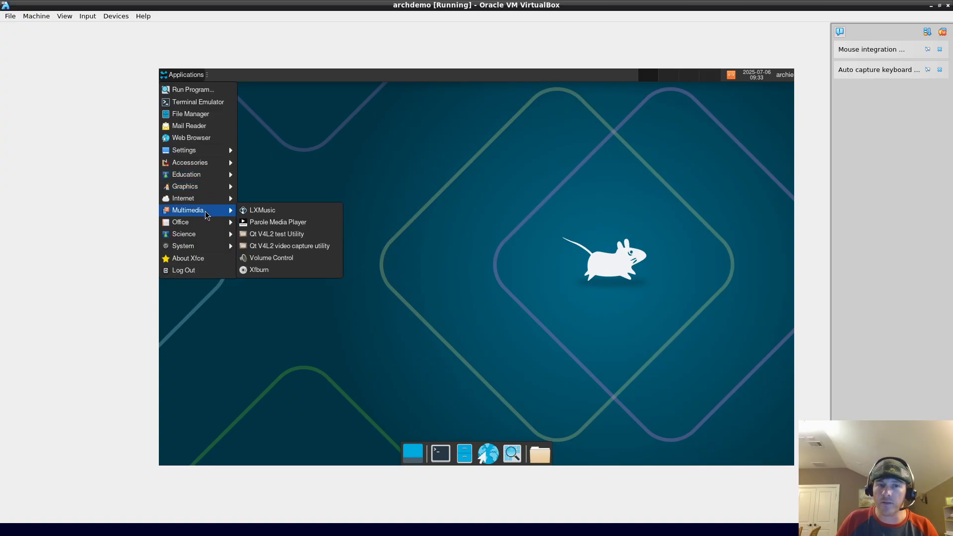
mouse_move(204, 223)
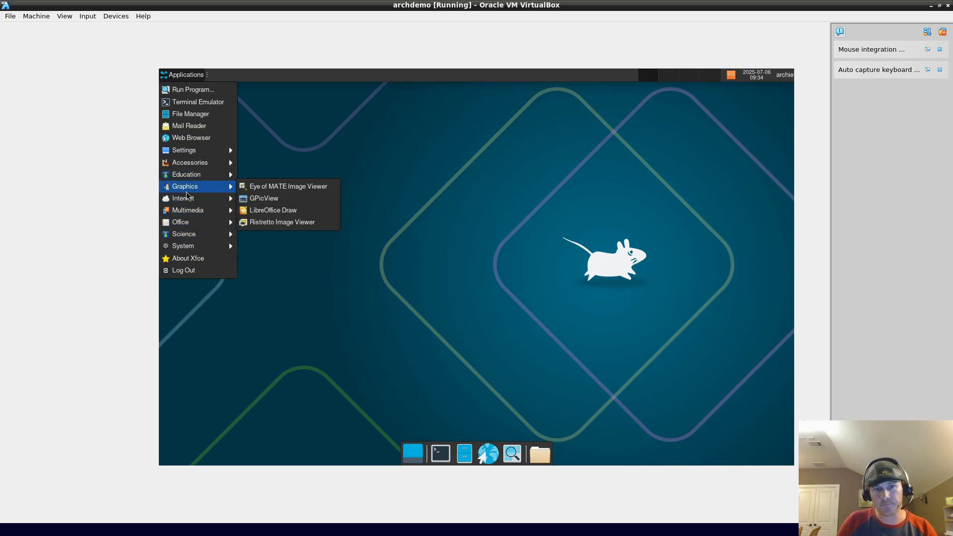
left_click(615, 354)
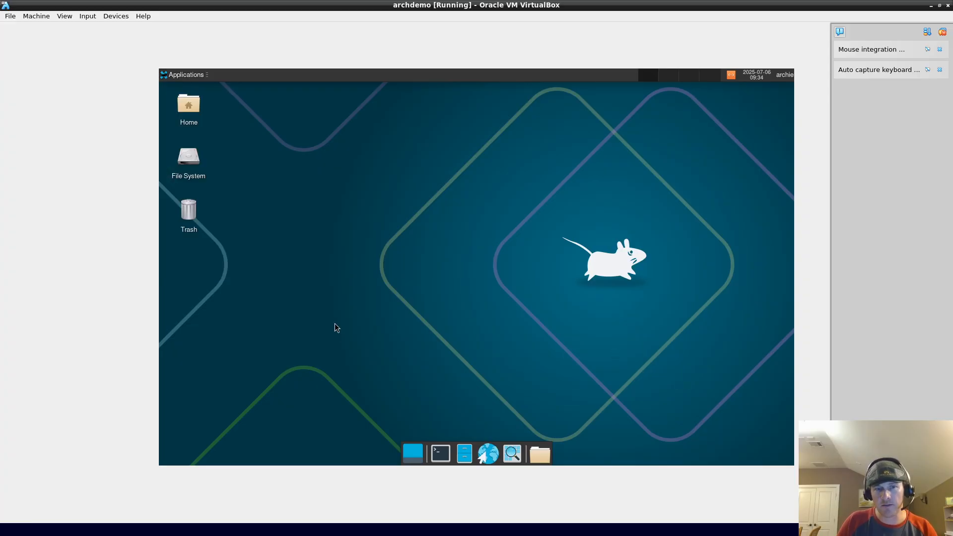
Step: Try installing neofetch with sudo pacman -S neofetch, which fails to find the package
left_click(441, 453)
type("s")
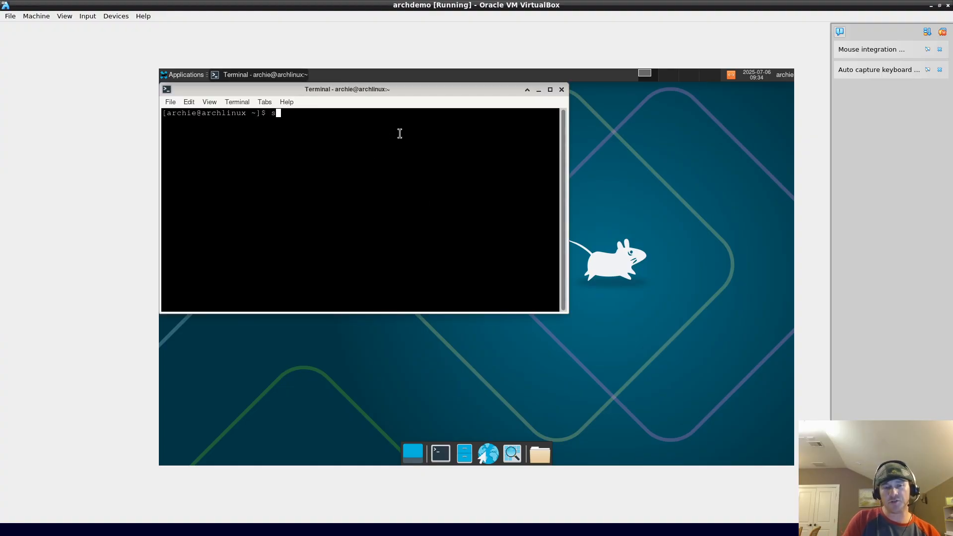
type("udo ")
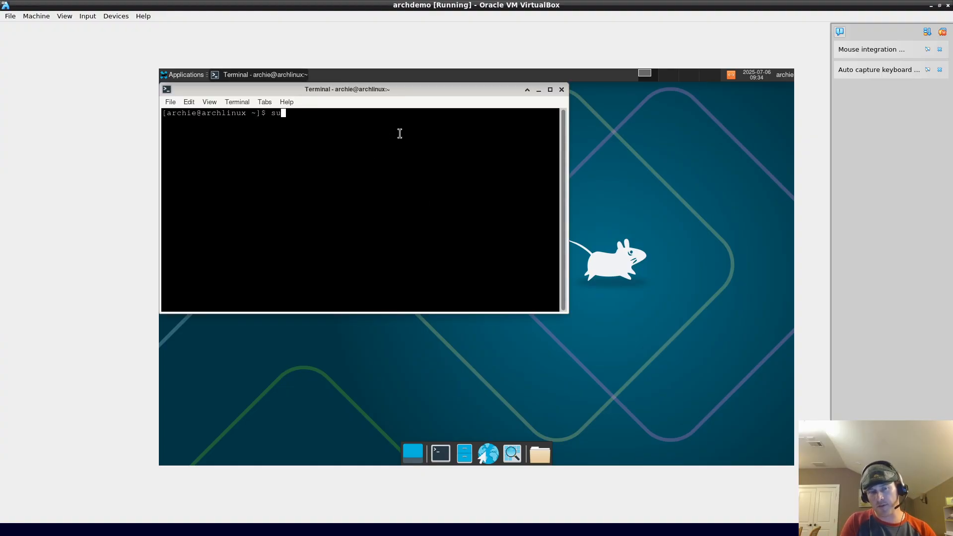
type("pacm")
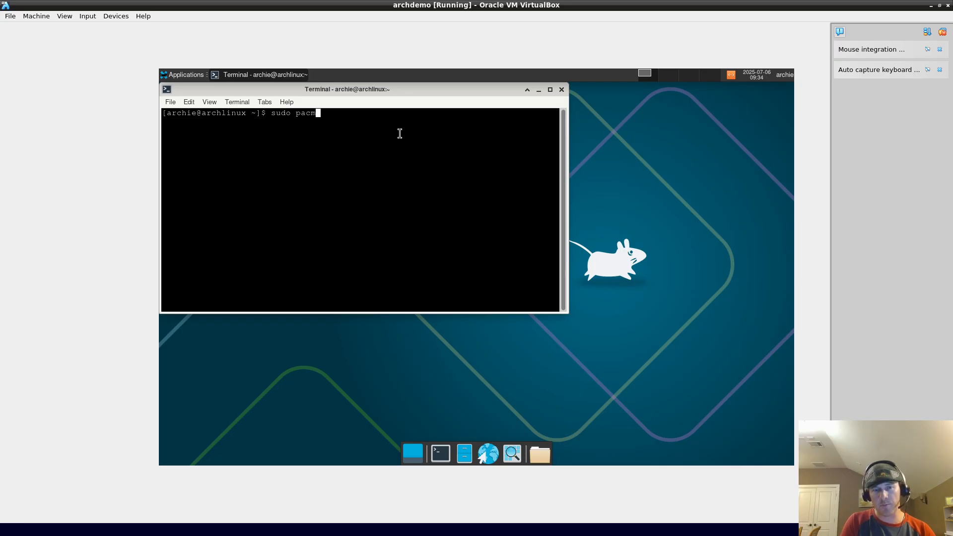
type("an -S ne")
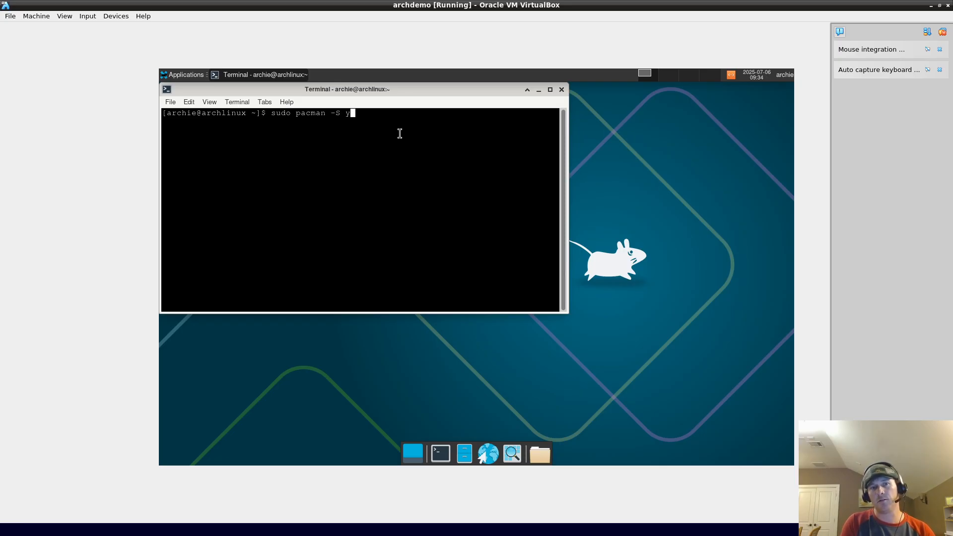
type("ofetch")
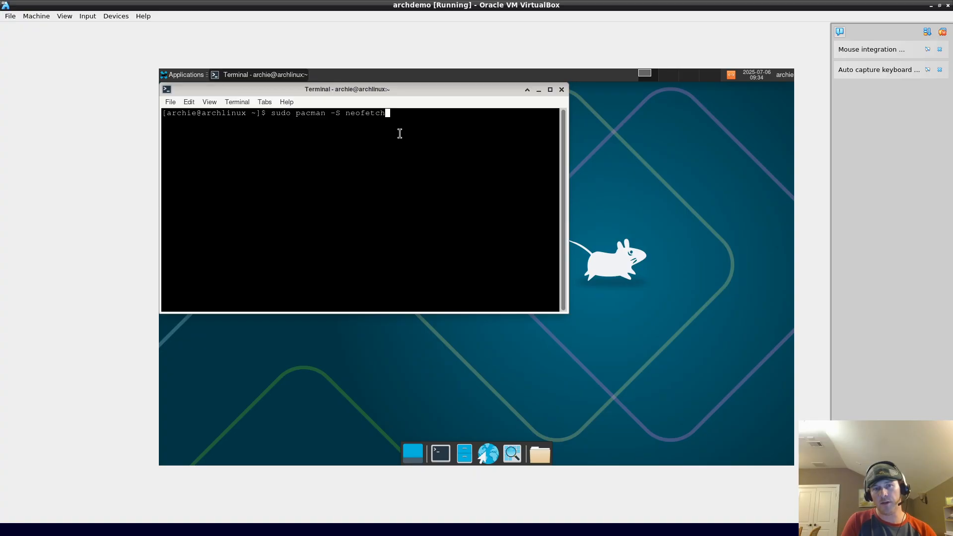
key("Return")
key("Return")
key("Up")
key("Home")
type("#")
key("Return")
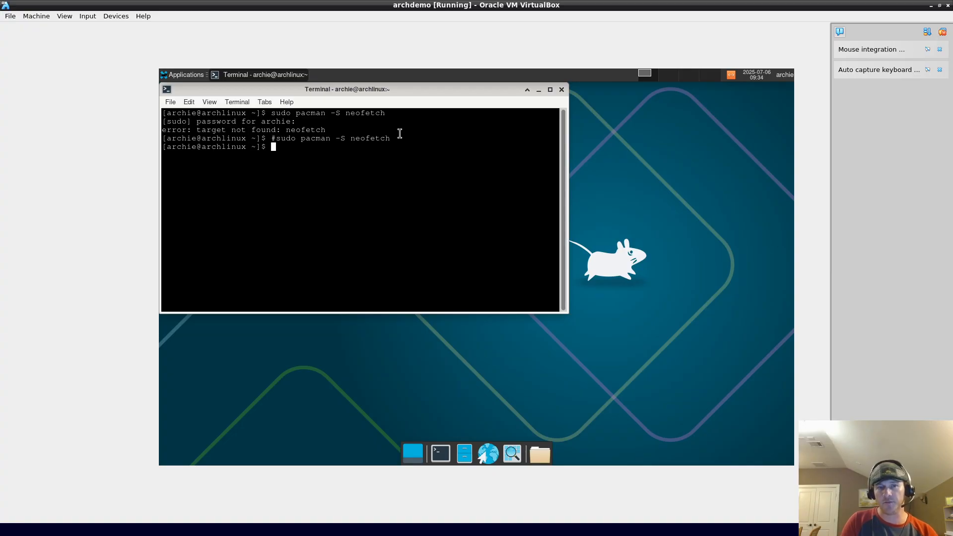
Step: Install neofetch from the AUR with yay -S neofetch, accepting the defaults and PGP key import
type("sudo")
key("BackSpace")
key("BackSpace")
key("BackSpace")
key("BackSpace")
key("BackSpace")
type("yay -S ")
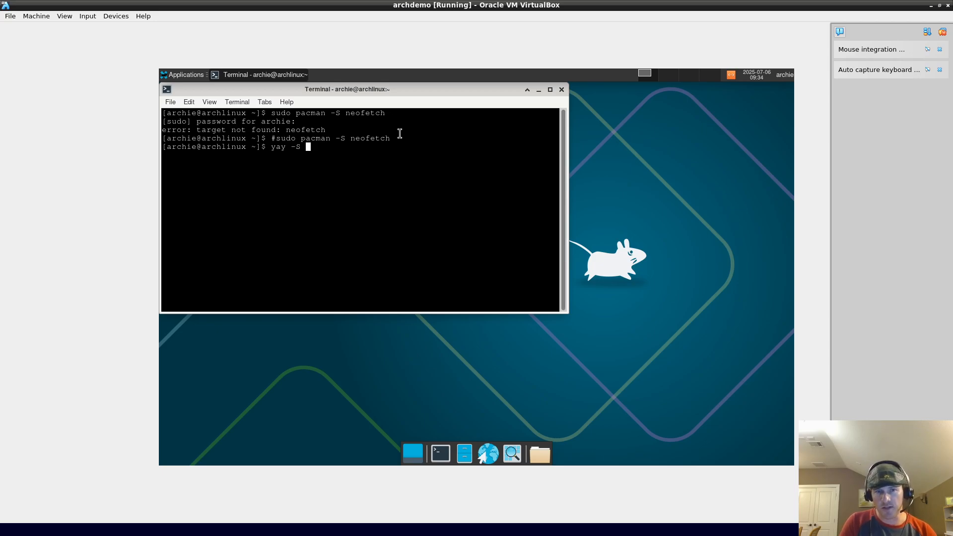
type("neofetch")
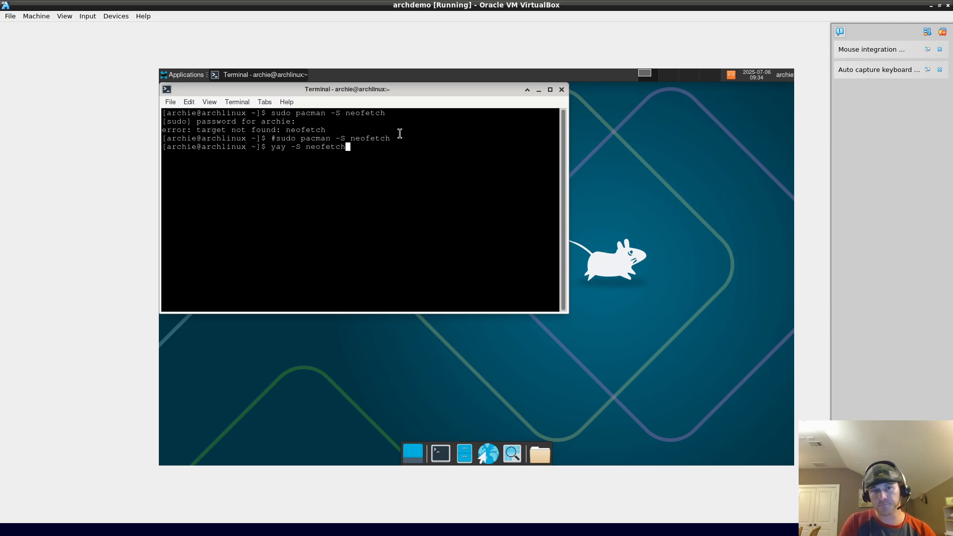
key("Return")
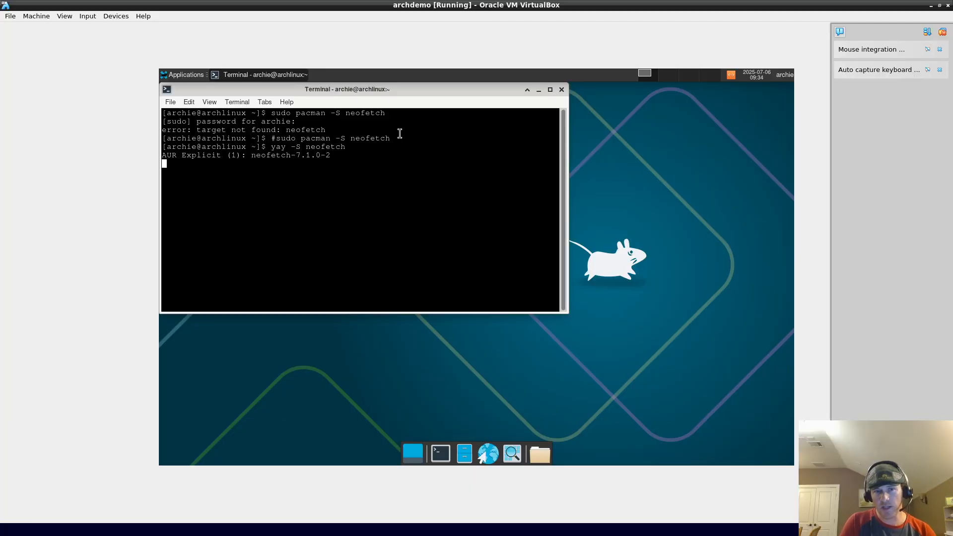
key("Return")
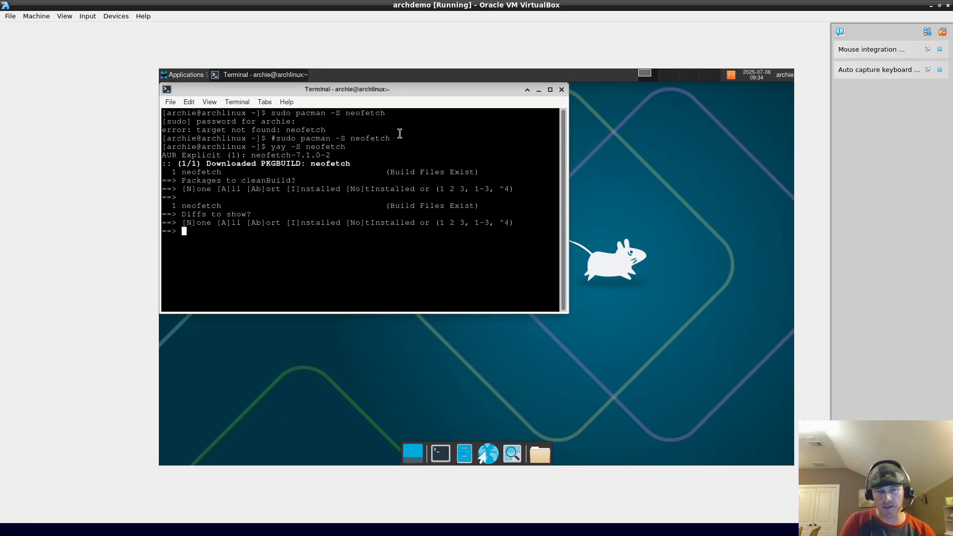
key("Return")
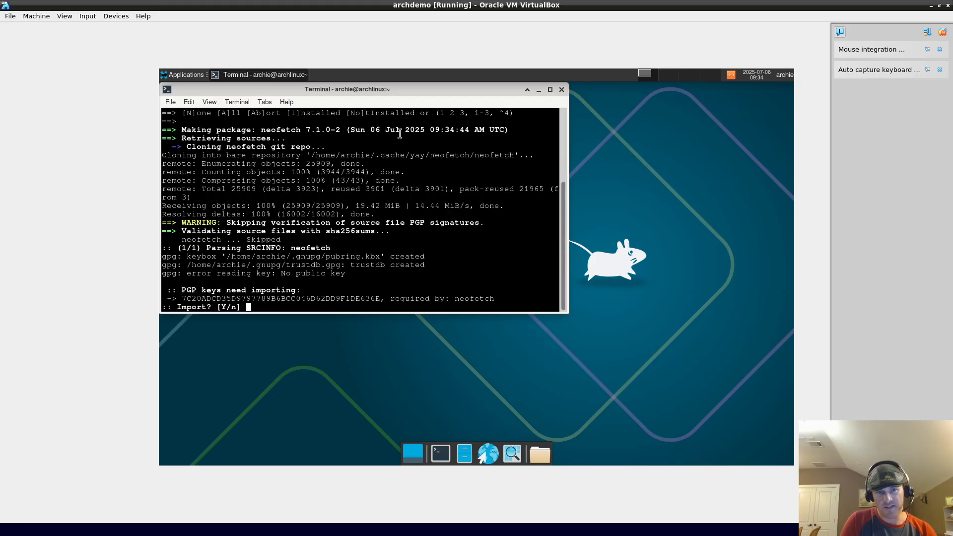
key("Return")
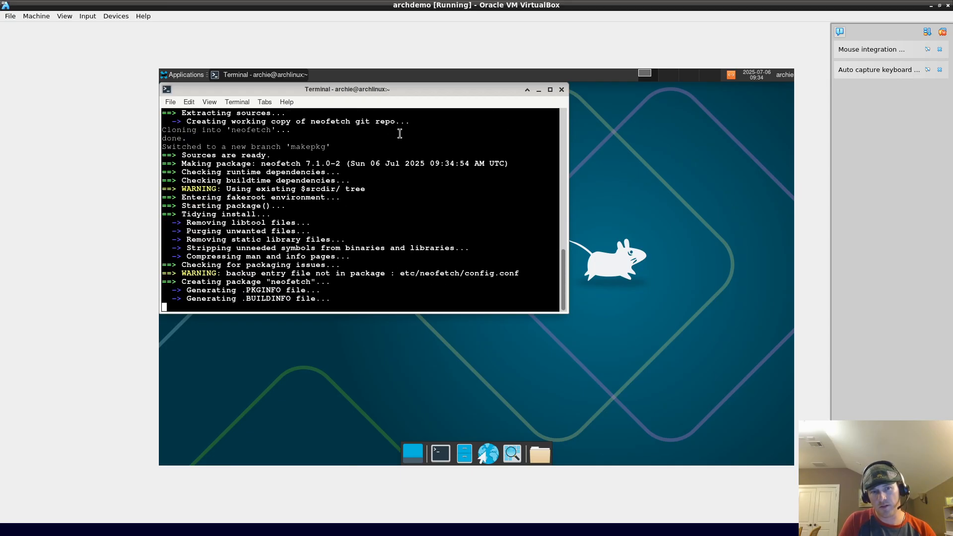
key("Return")
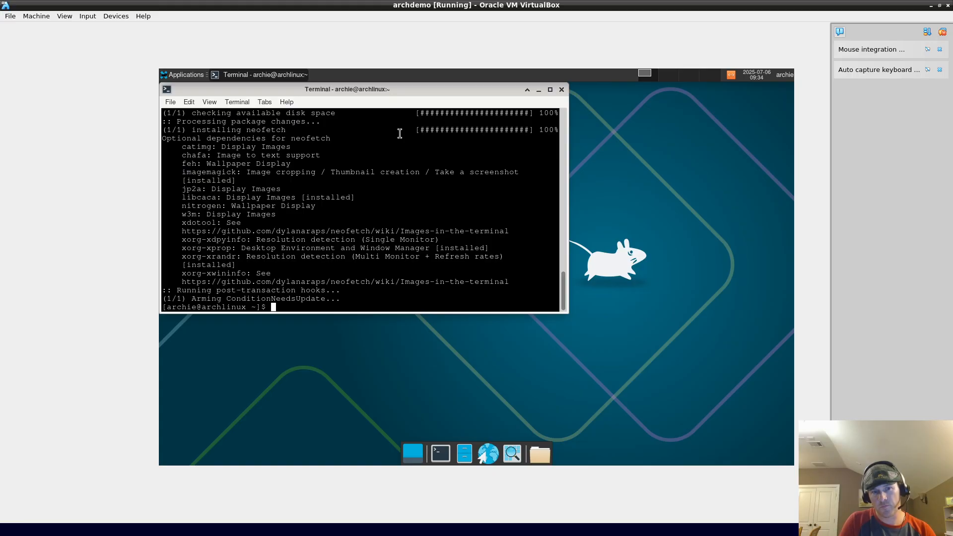
key("ctrl+l")
Step: Run neofetch and highlight 'Arch' and kernel 6.12.35-1-lts in its output
type("ne")
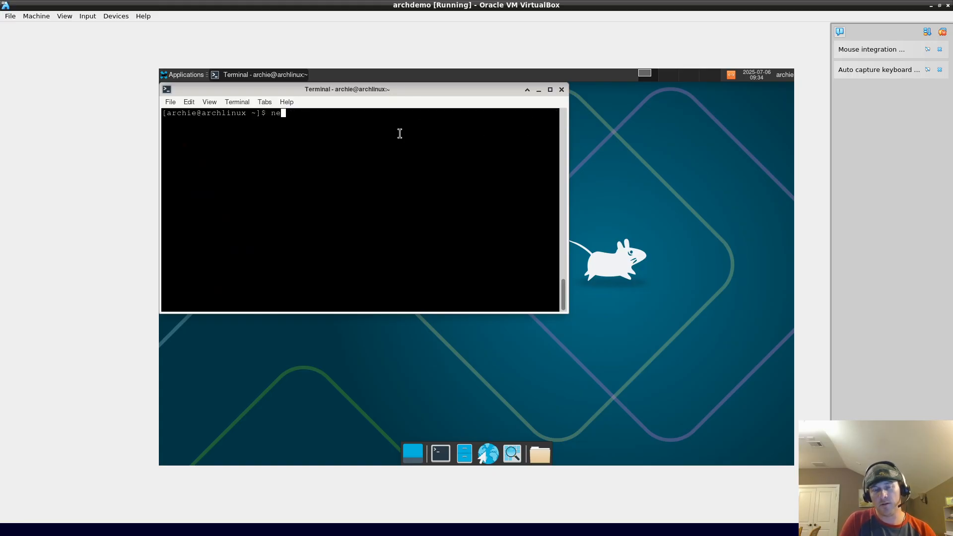
type("ofetch")
key("Return")
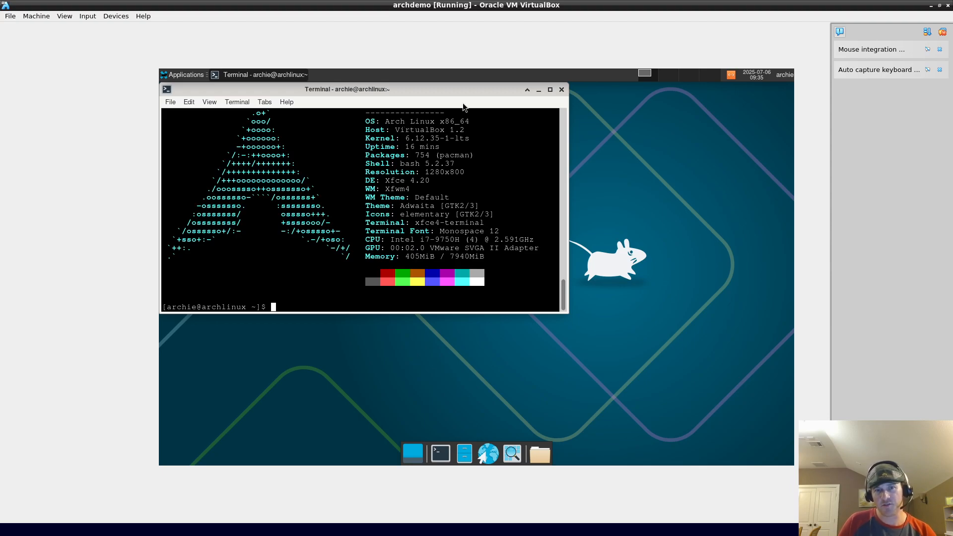
double_click(386, 121)
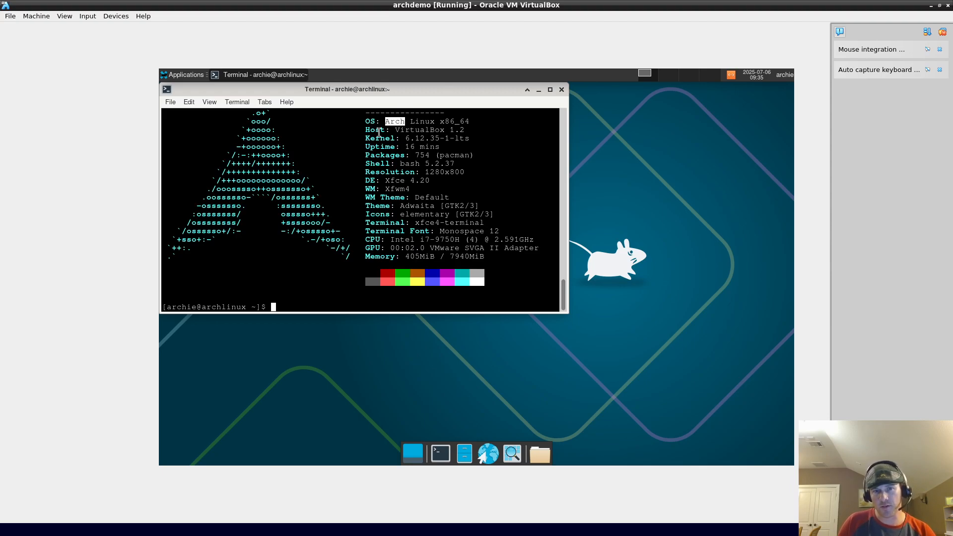
double_click(417, 139)
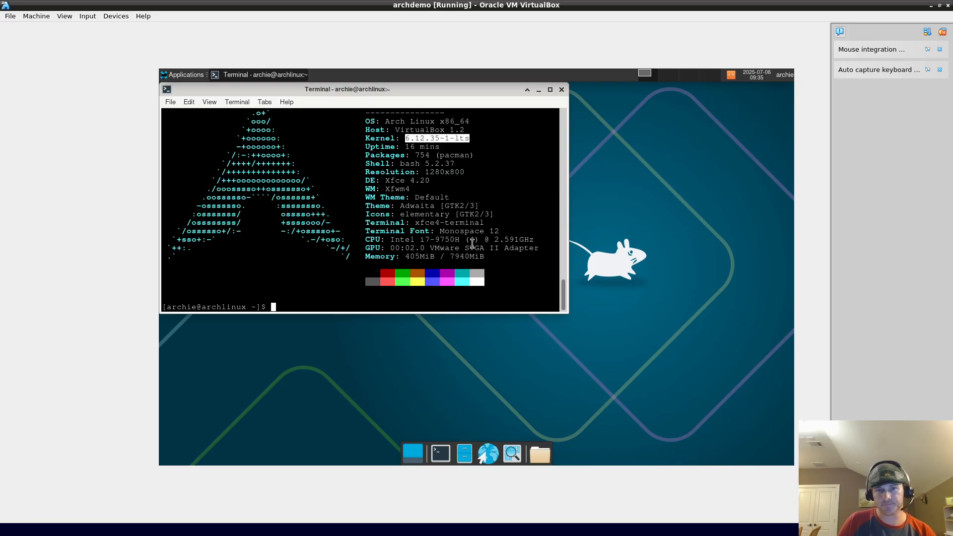
Step: Close the terminal and shut down the guest from the user session menu
left_click(561, 89)
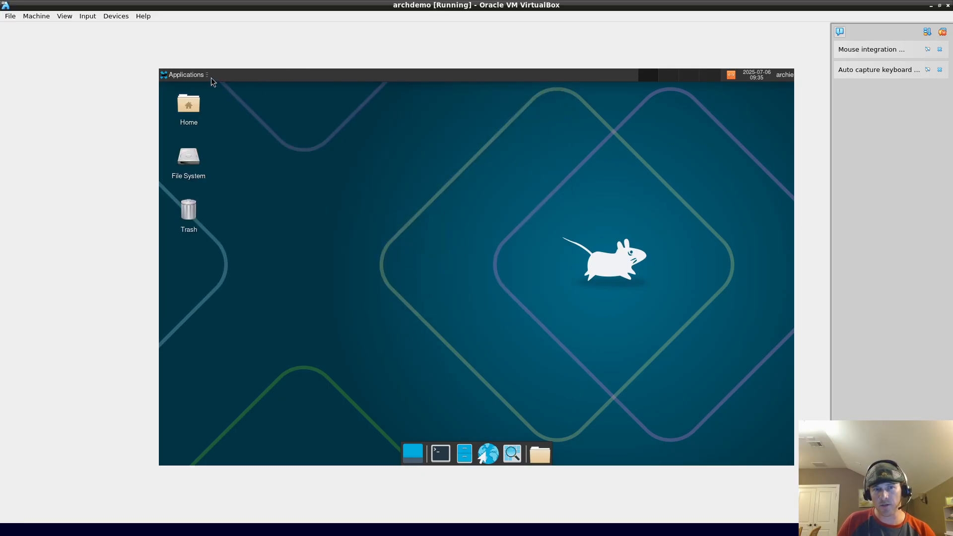
left_click(783, 75)
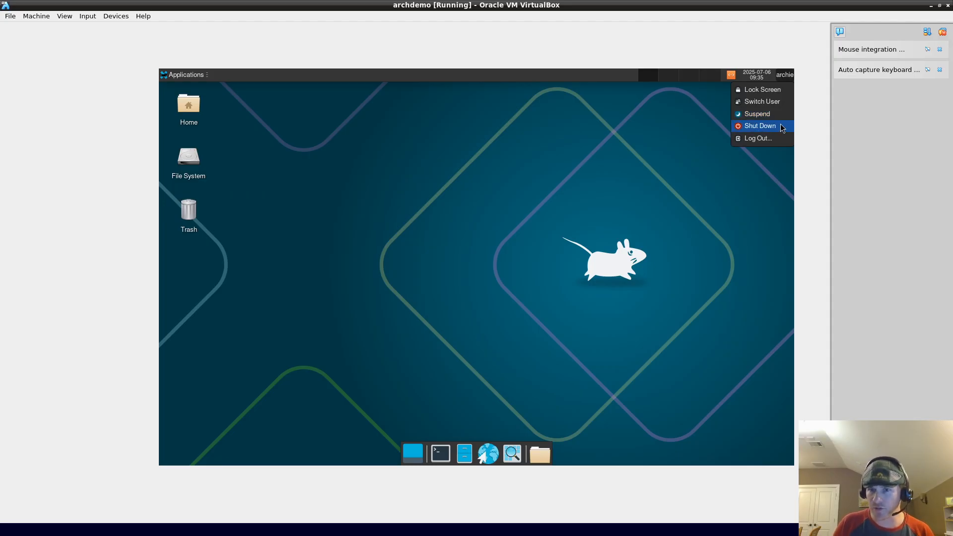
left_click(782, 127)
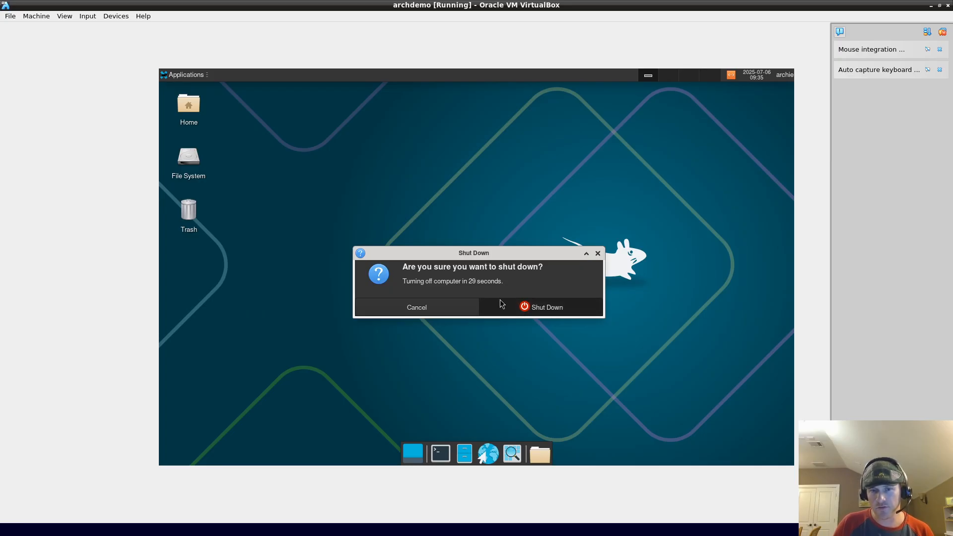
left_click(540, 309)
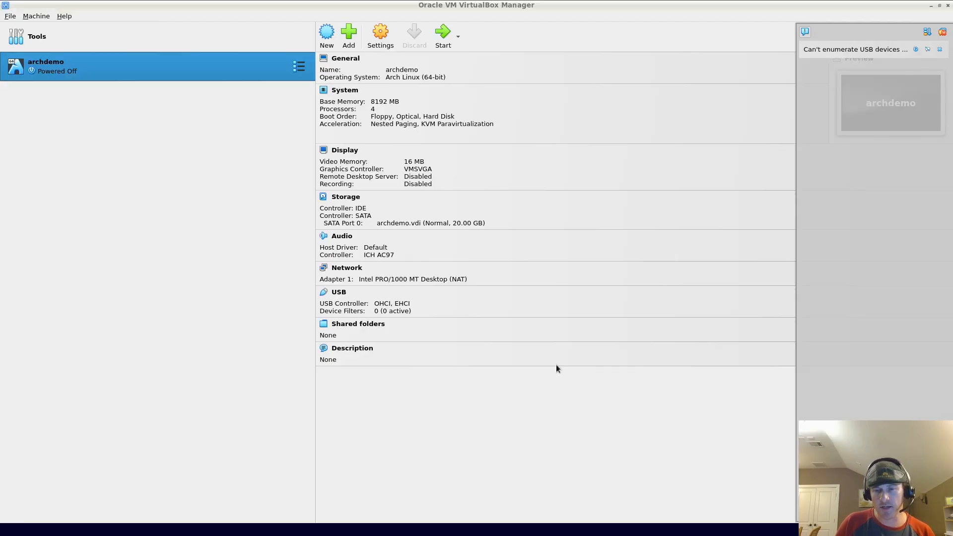
Step: Start the archdemo VM again and boot the Arch Linux entry
double_click(168, 71)
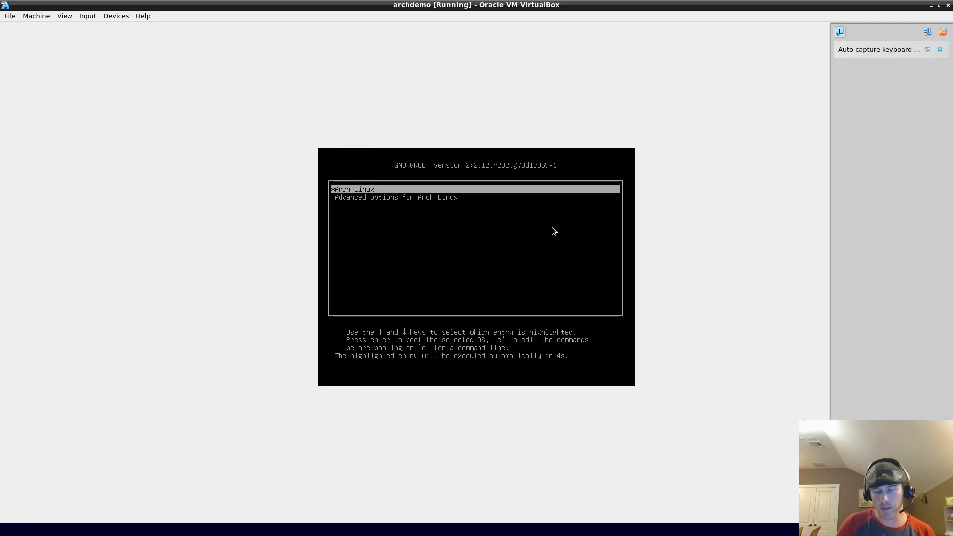
key("Down")
key("Up")
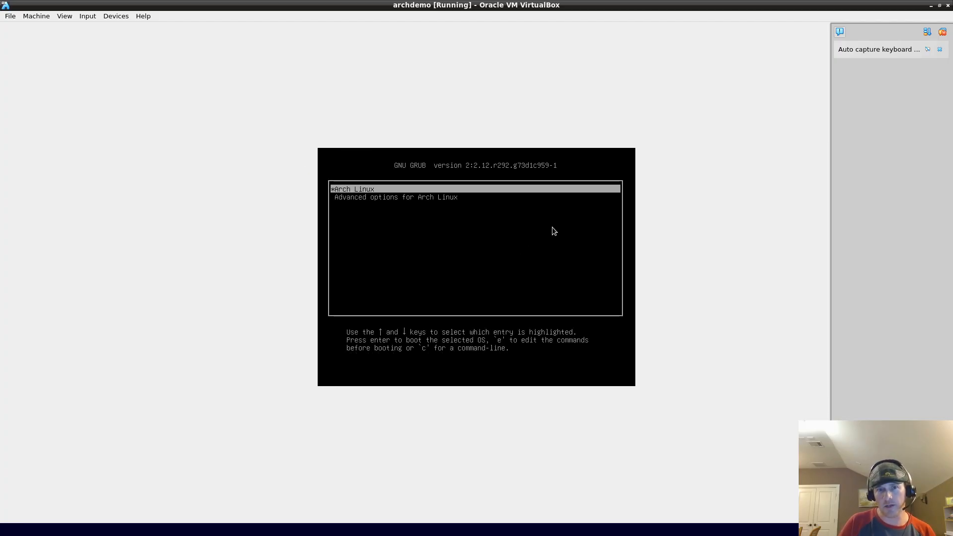
key("Return")
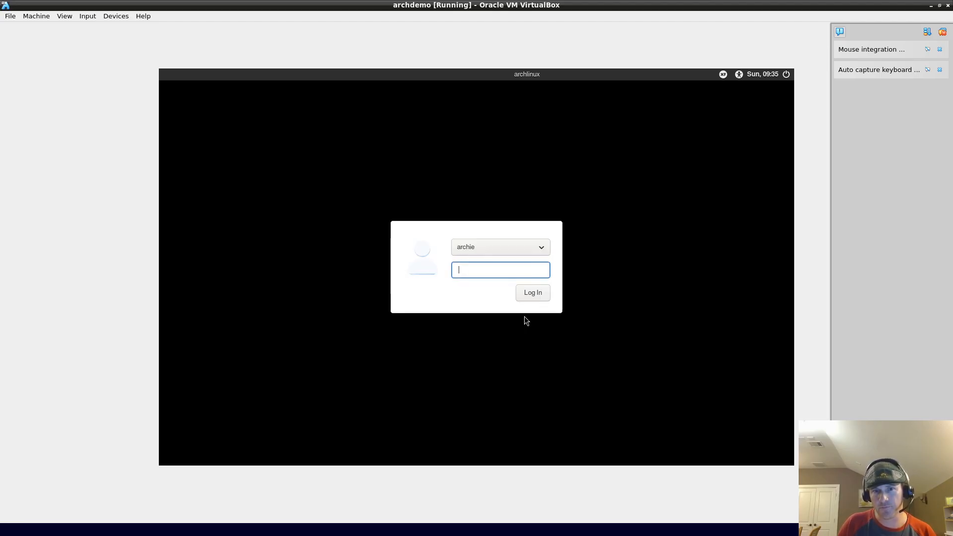
Step: Choose the MATE session at the login screen, enter the password and log in
left_click(722, 75)
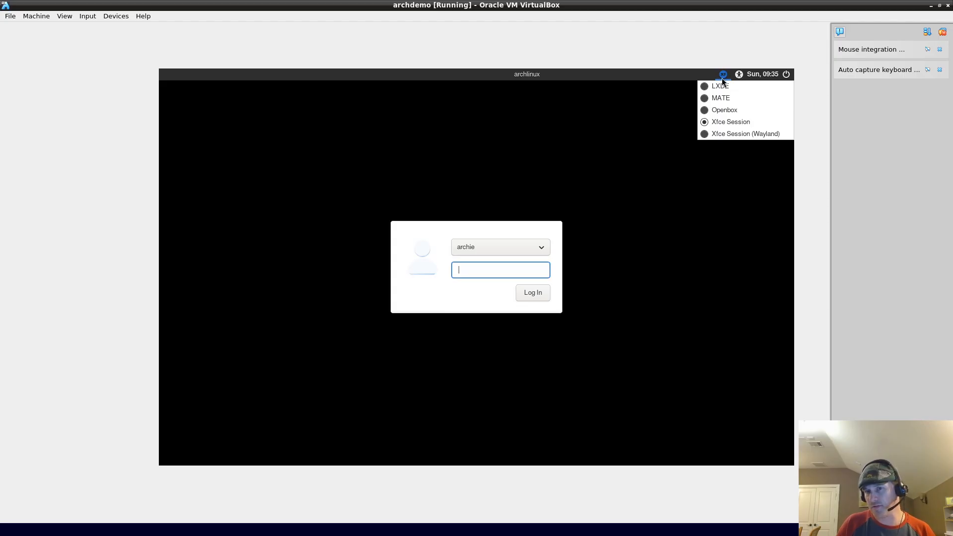
left_click(712, 103)
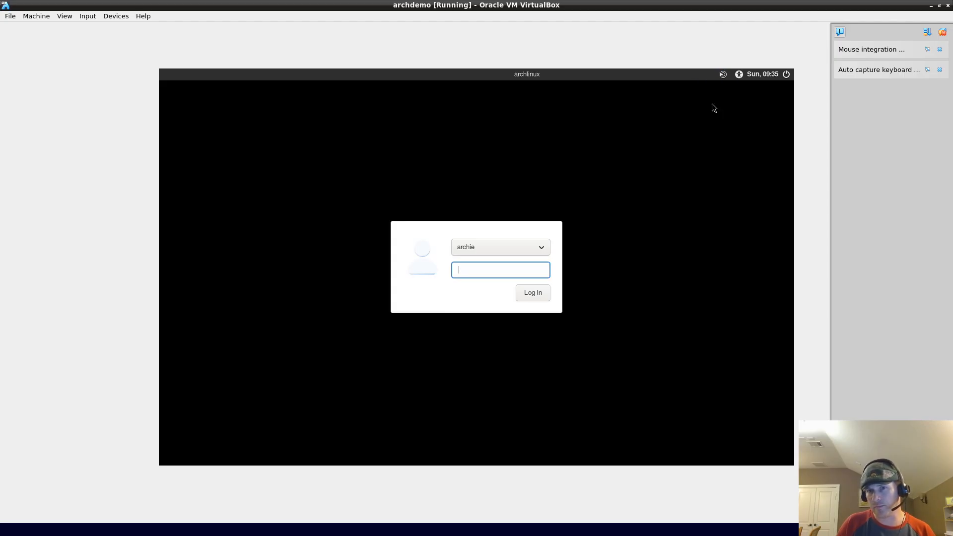
left_click(724, 75)
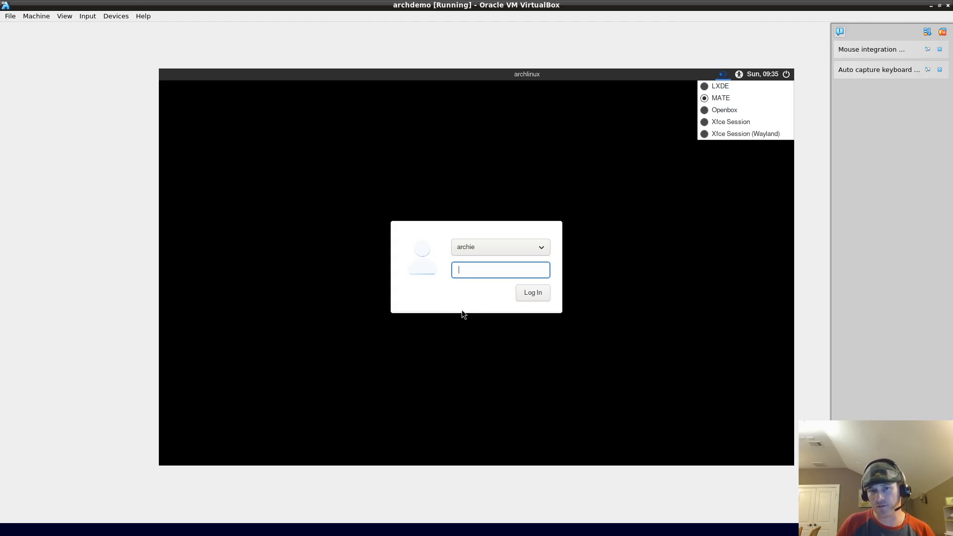
left_click(483, 264)
type("****")
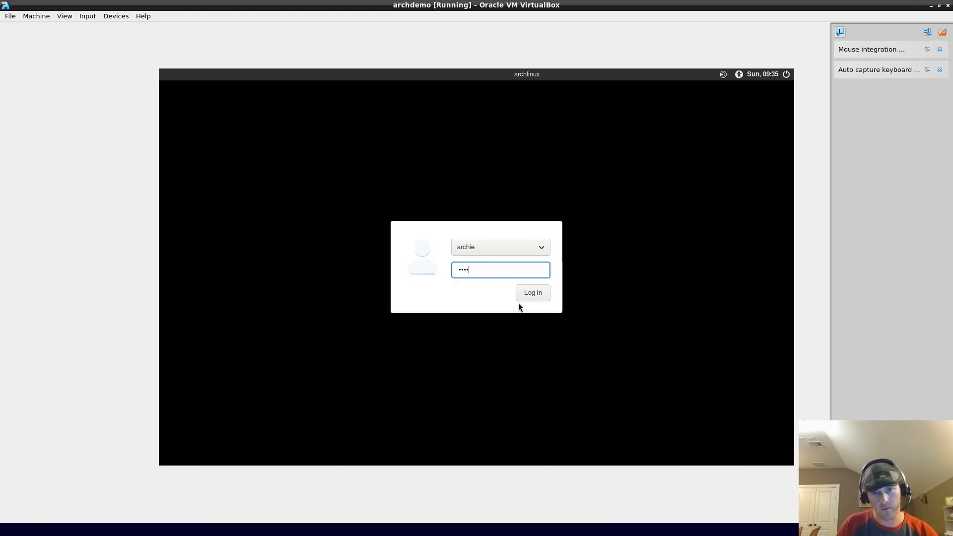
left_click(537, 296)
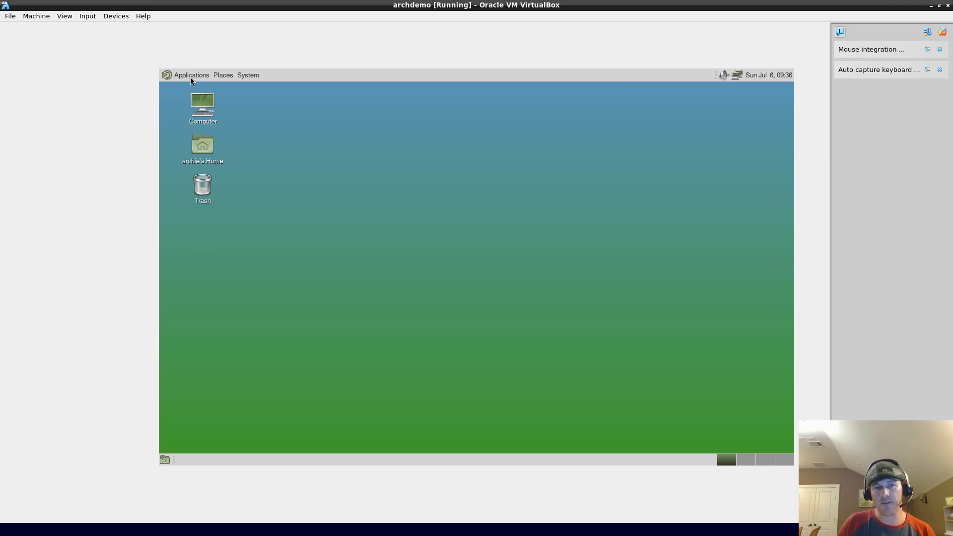
Step: Launch LXTerminal from Applications > System Tools and close it again
left_click(191, 77)
mouse_move(223, 134)
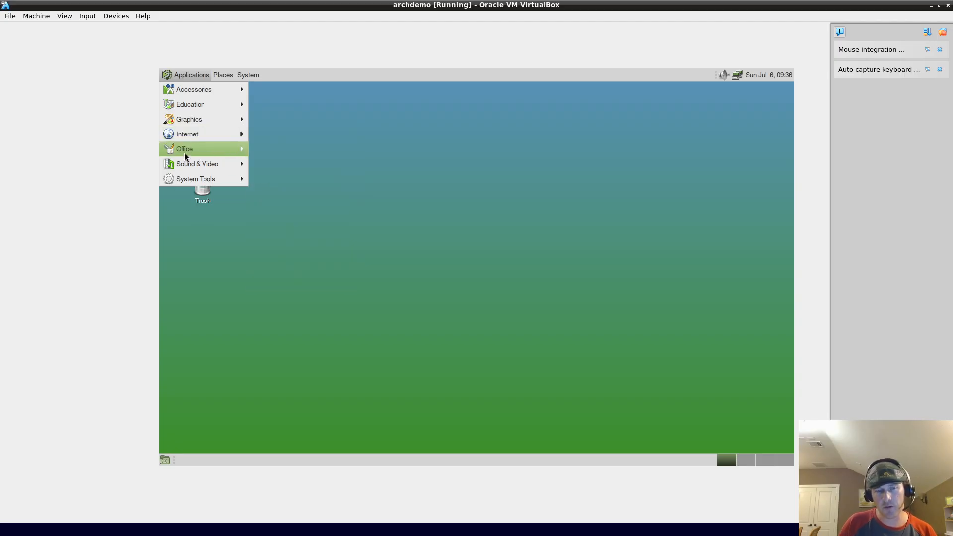
mouse_move(202, 182)
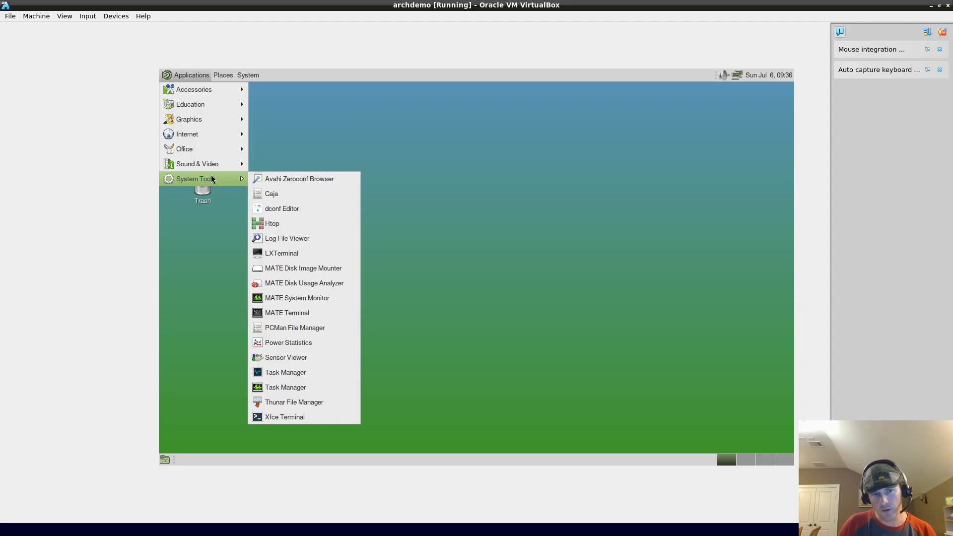
left_click(311, 252)
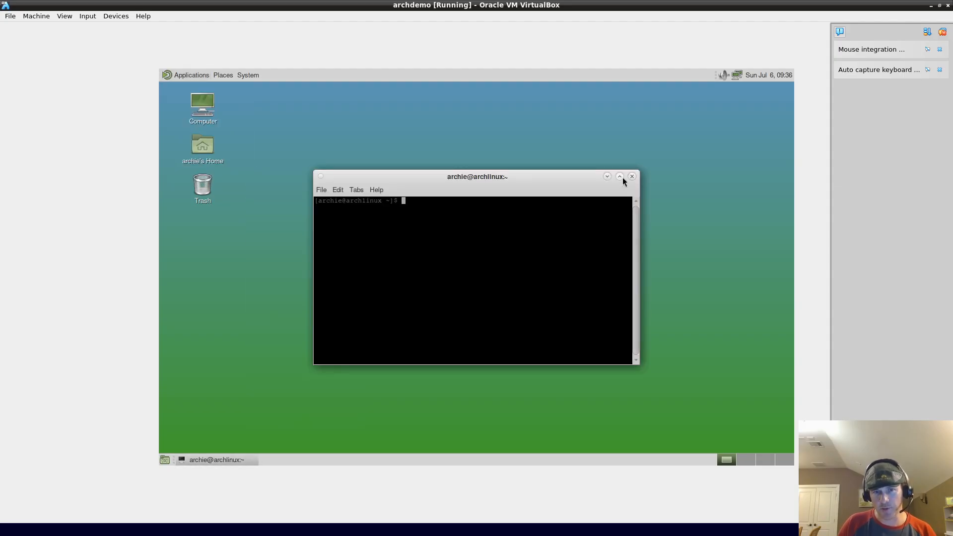
left_click(631, 177)
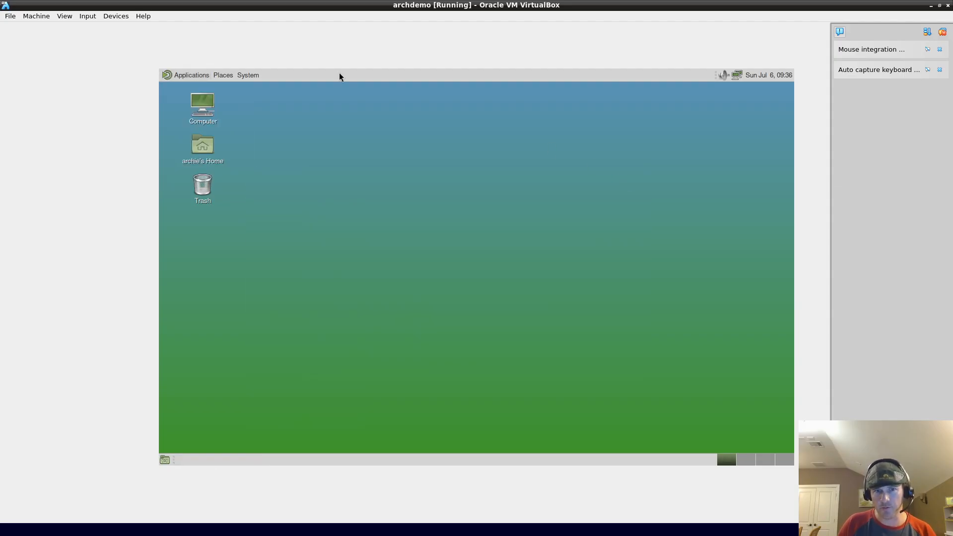
Step: Browse the Places and System menus, then open Applications > Internet showing Firefox and Google Chrome
left_click(185, 75)
mouse_move(219, 177)
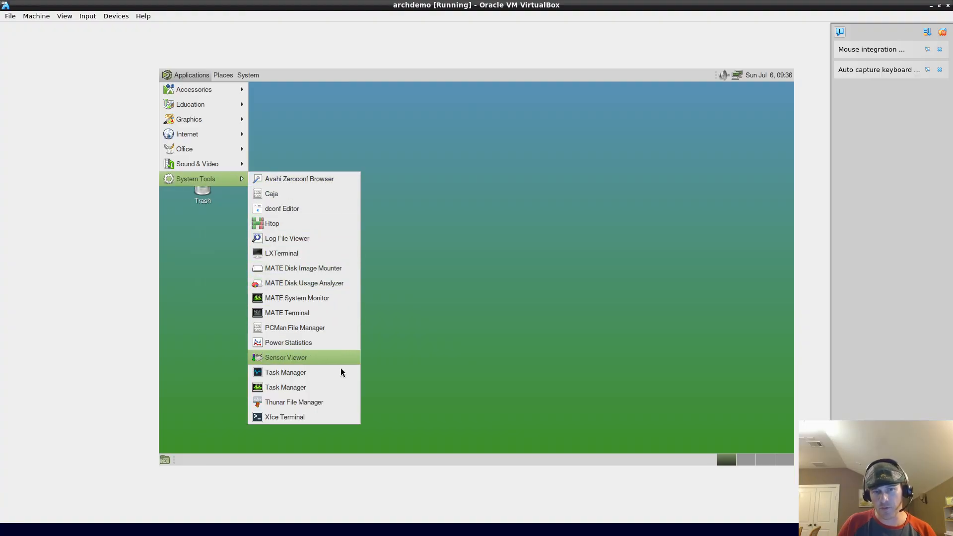
left_click(534, 184)
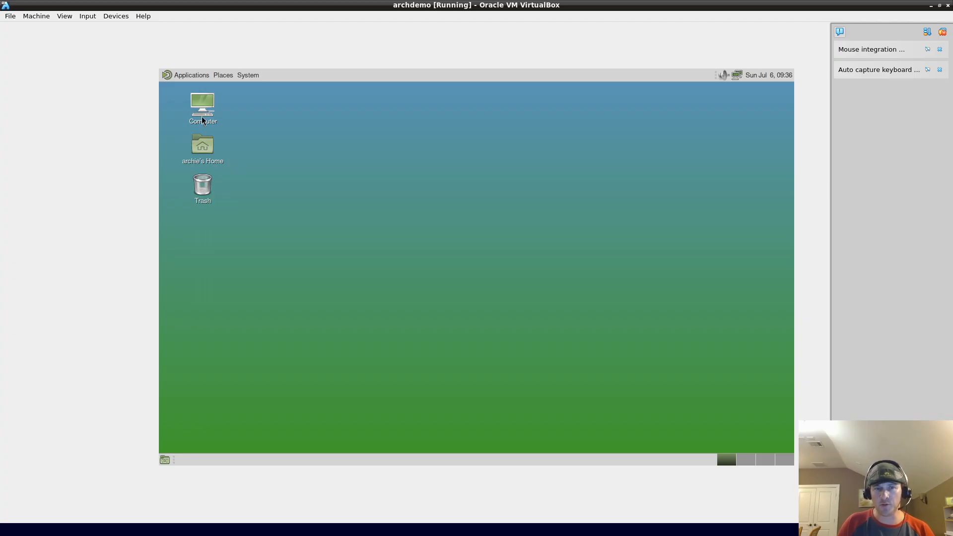
left_click(189, 73)
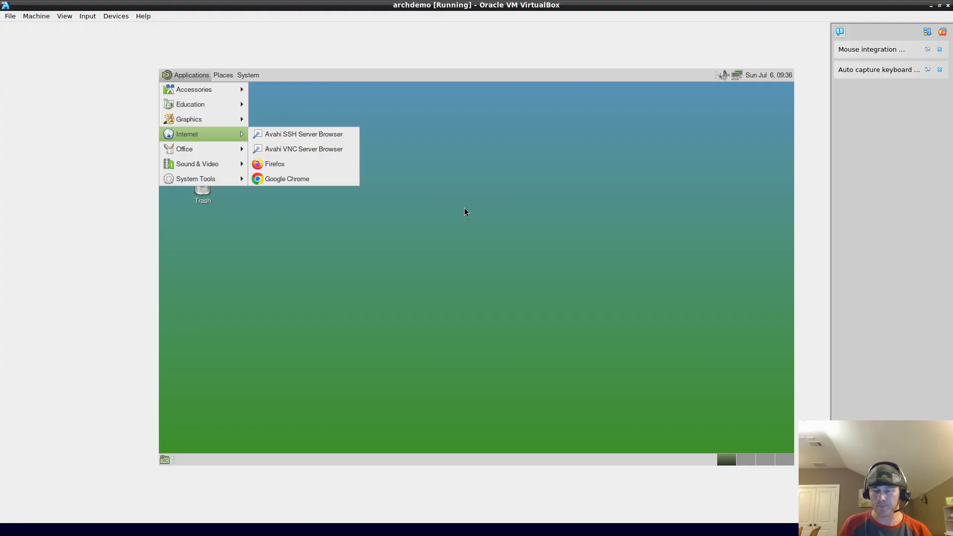
mouse_move(227, 109)
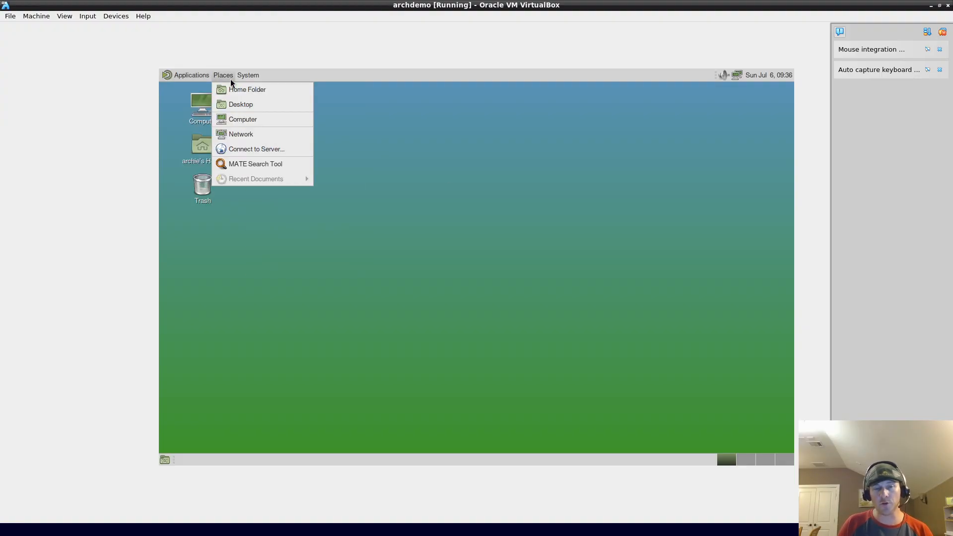
mouse_move(255, 76)
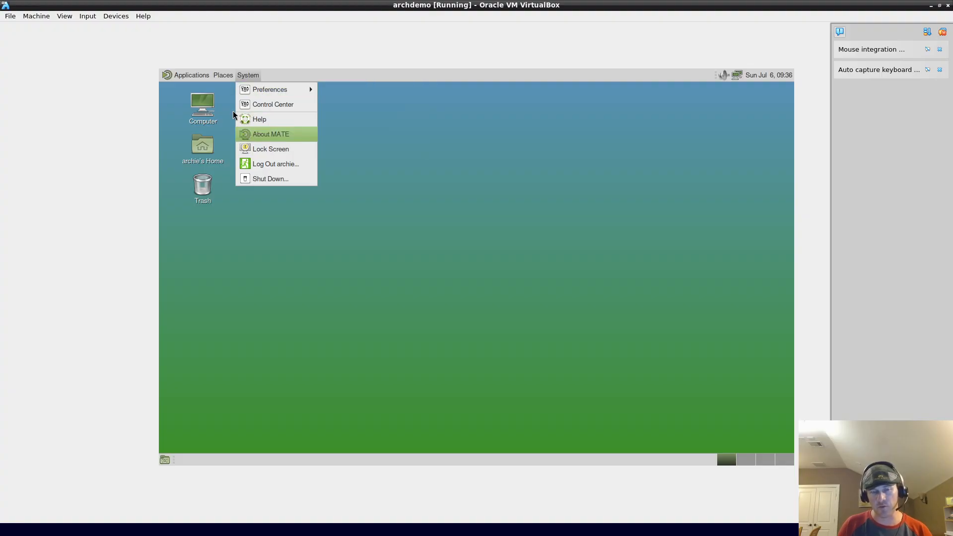
mouse_move(186, 72)
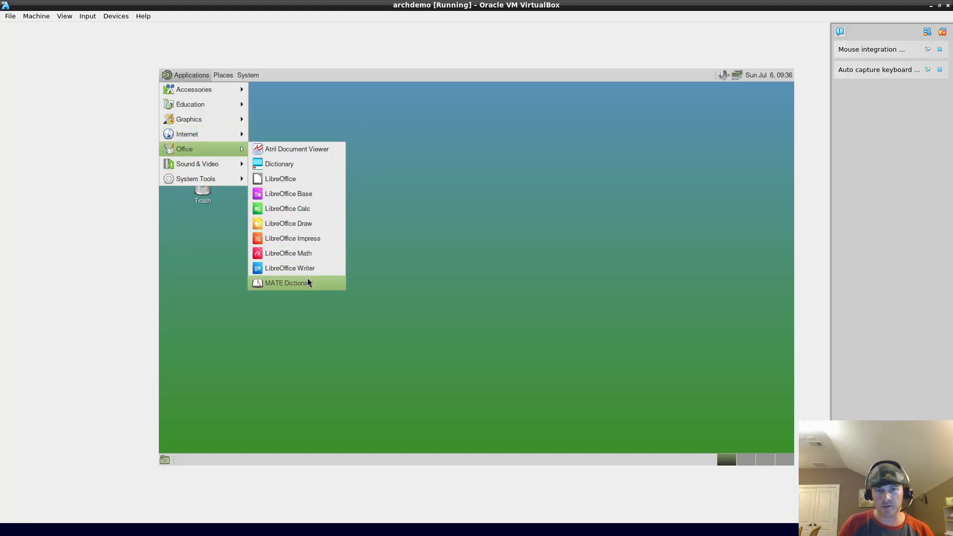
left_click(478, 285)
left_click(167, 79)
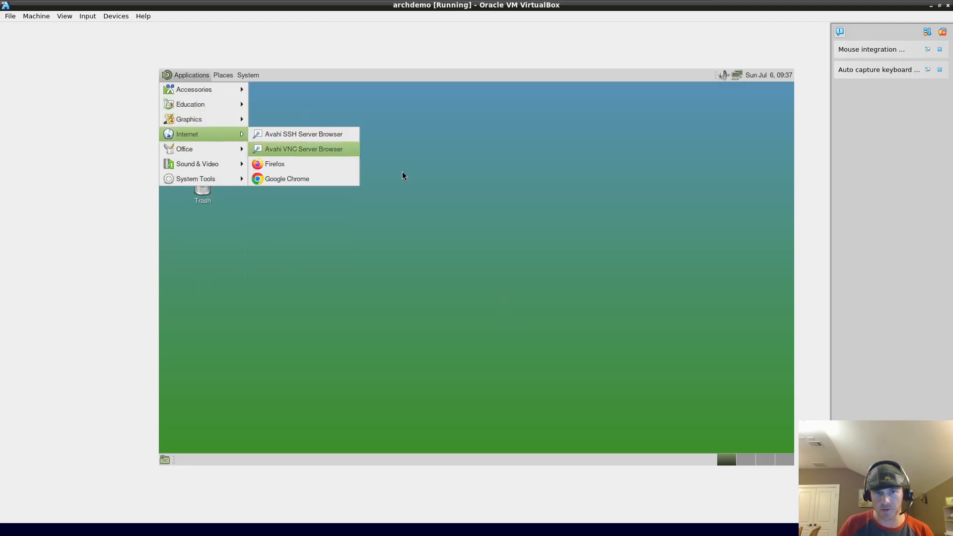
Step: Launch Google Chrome and load archlinux.org
left_click(314, 178)
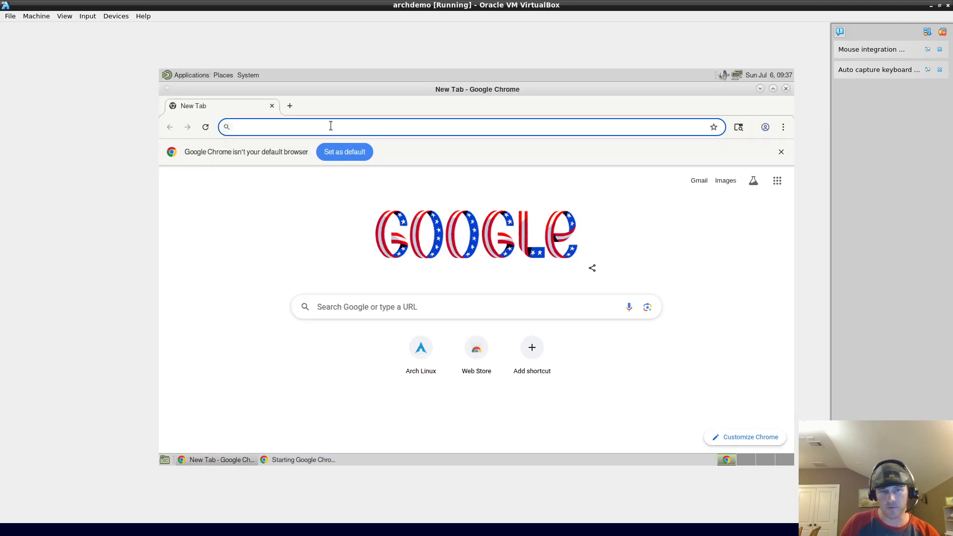
type("arcj")
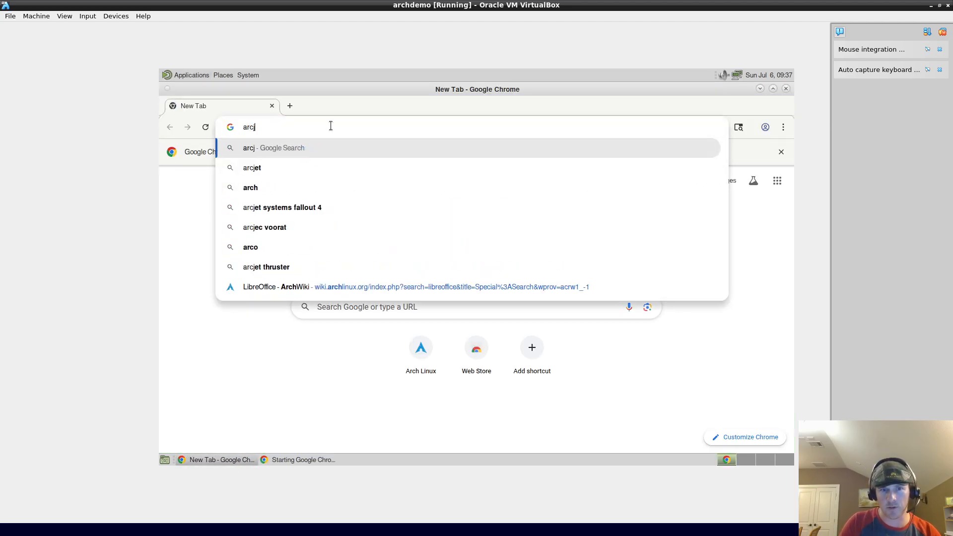
key("BackSpace")
type("h")
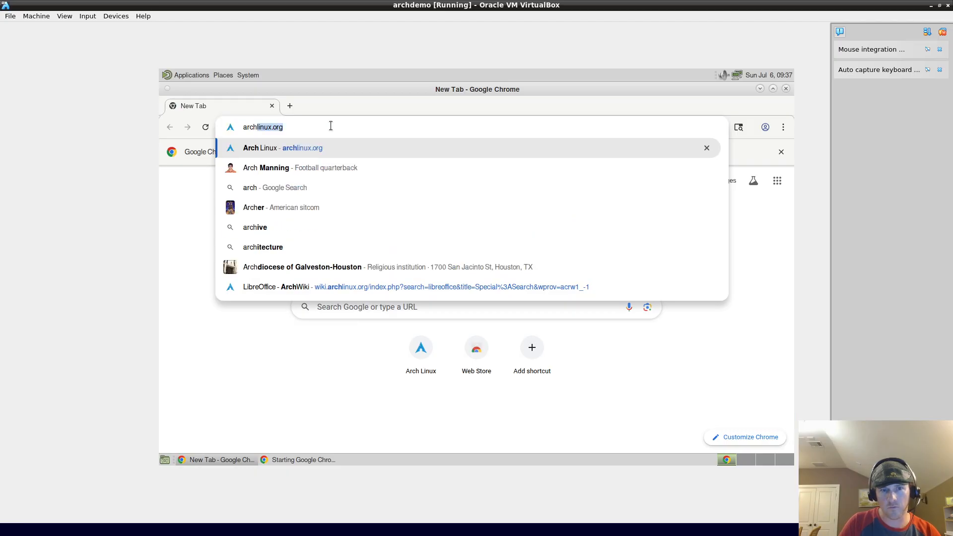
key("Return")
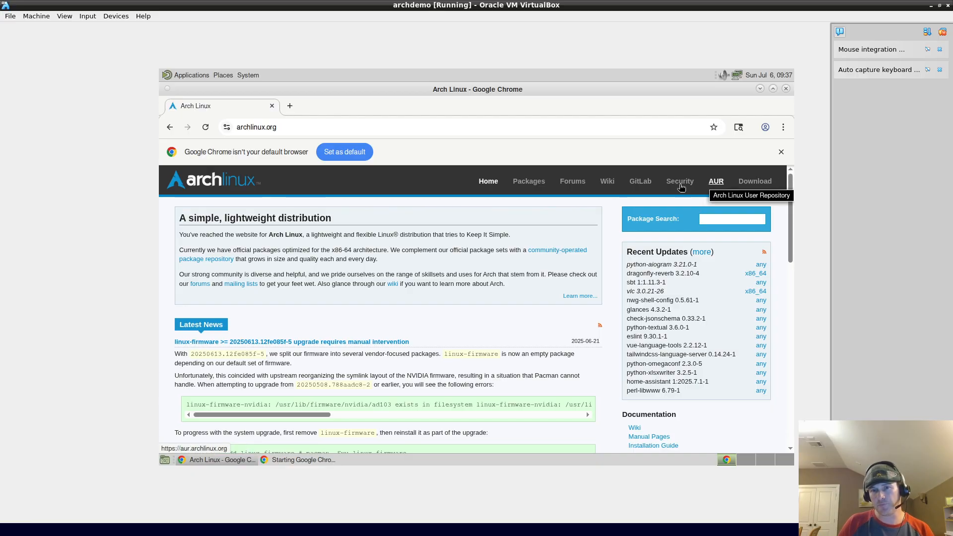
Step: Open the AUR home page, scroll through it, then close Chrome
left_click(716, 181)
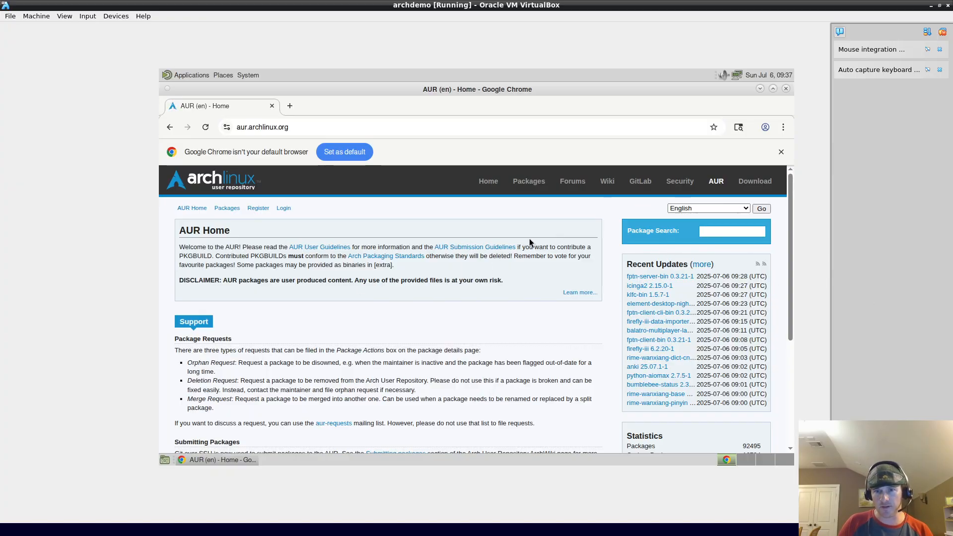
scroll(416, 333, "down", 3)
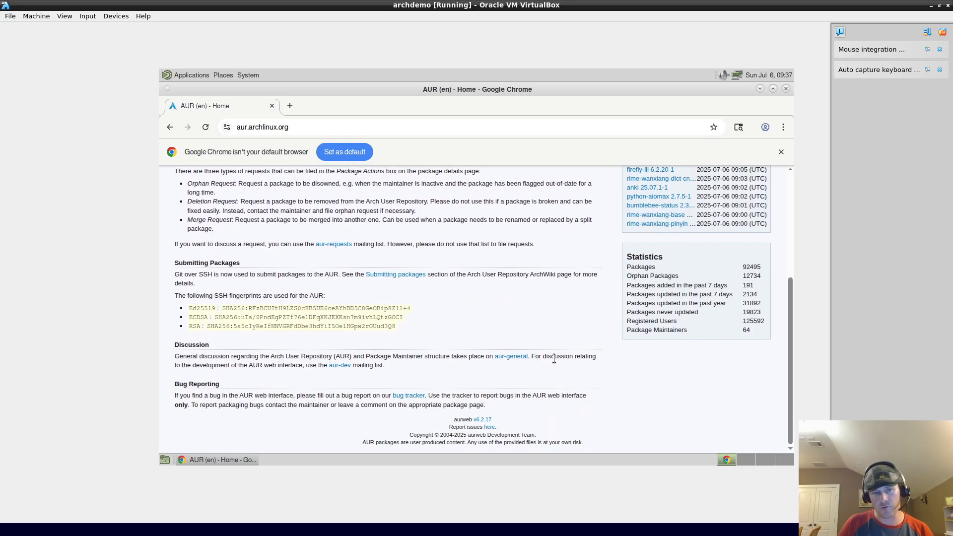
scroll(476, 338, "up", 3)
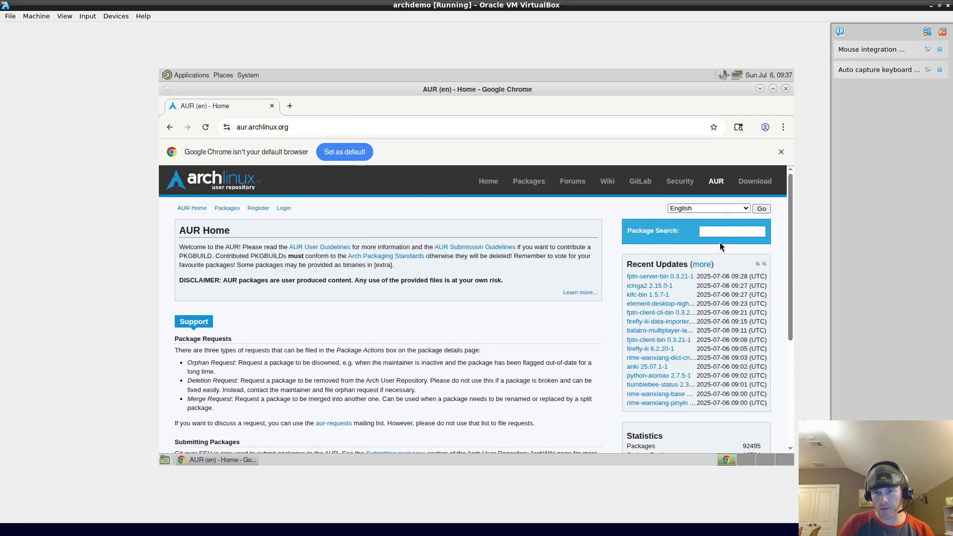
left_click(727, 231)
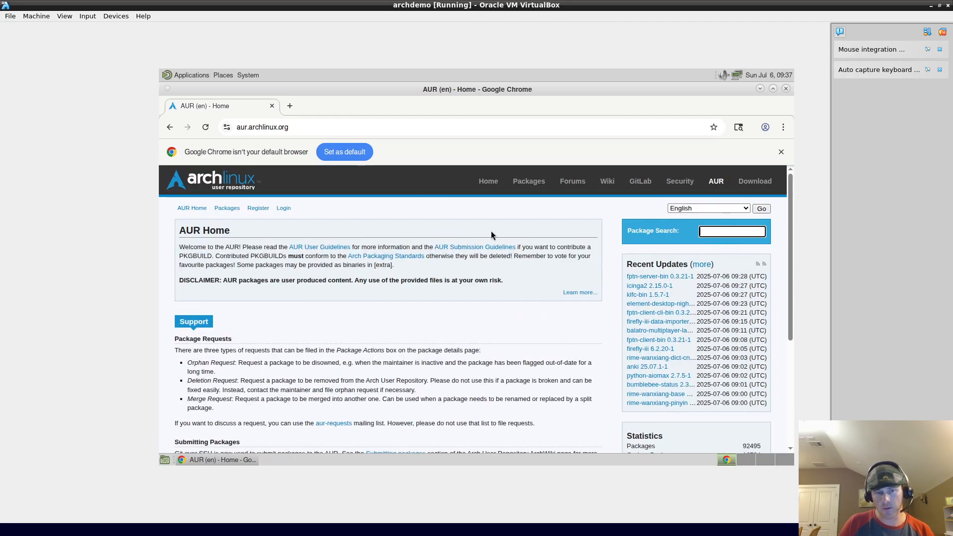
left_click(242, 185)
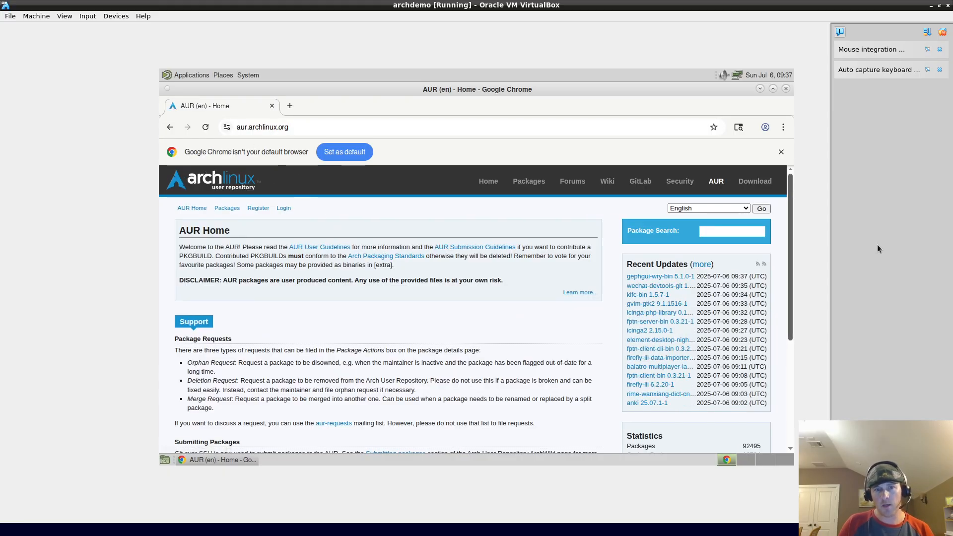
left_click(787, 89)
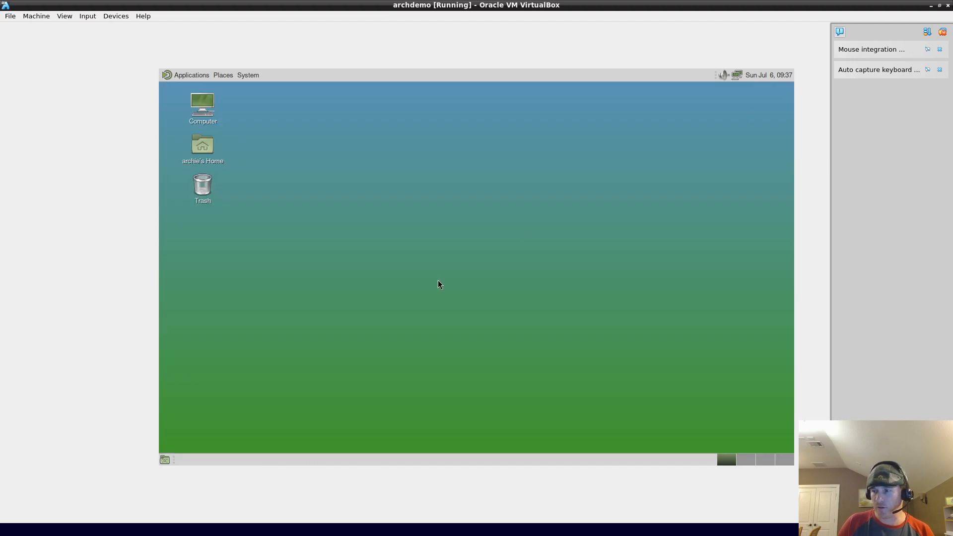